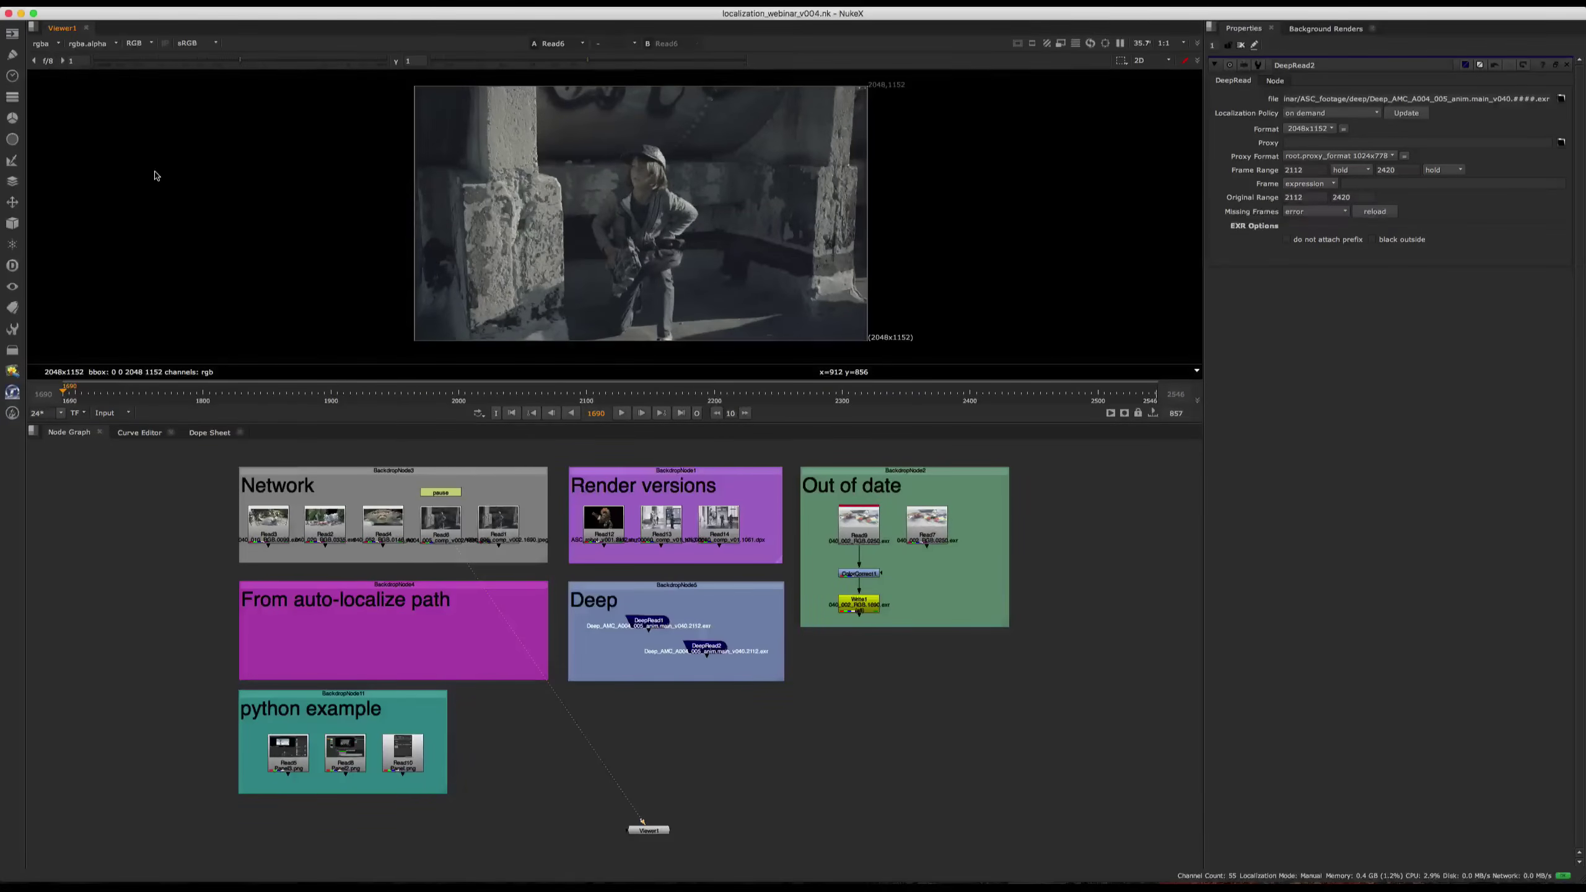
- Open the application preferences at the Localization settings
{"action": "left_click", "coordinate": [57, 3]}
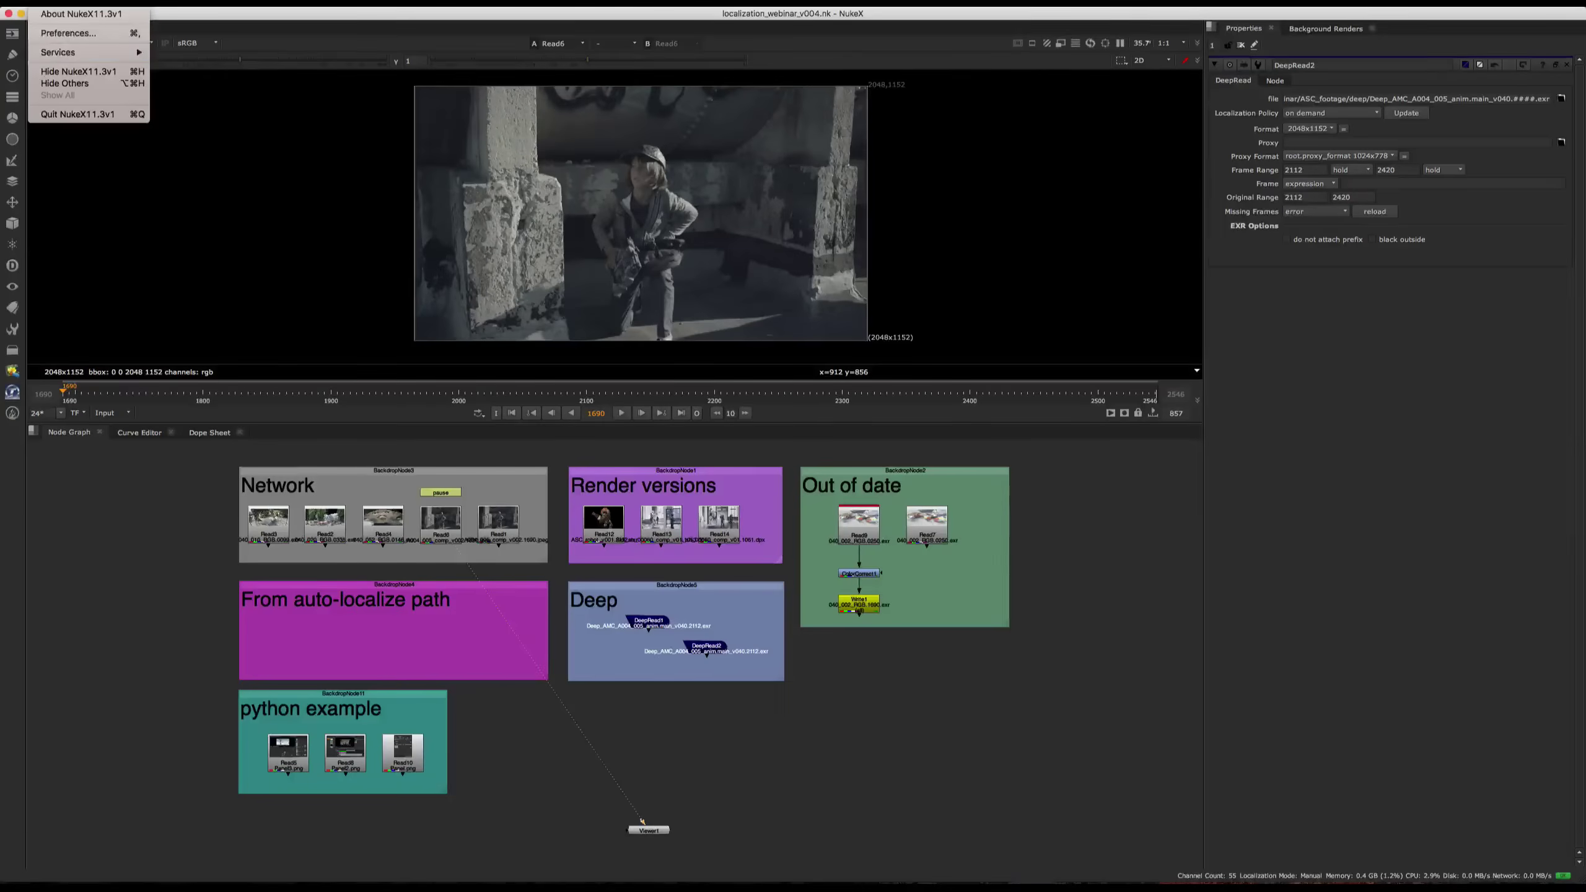
{"action": "left_click", "coordinate": [68, 33]}
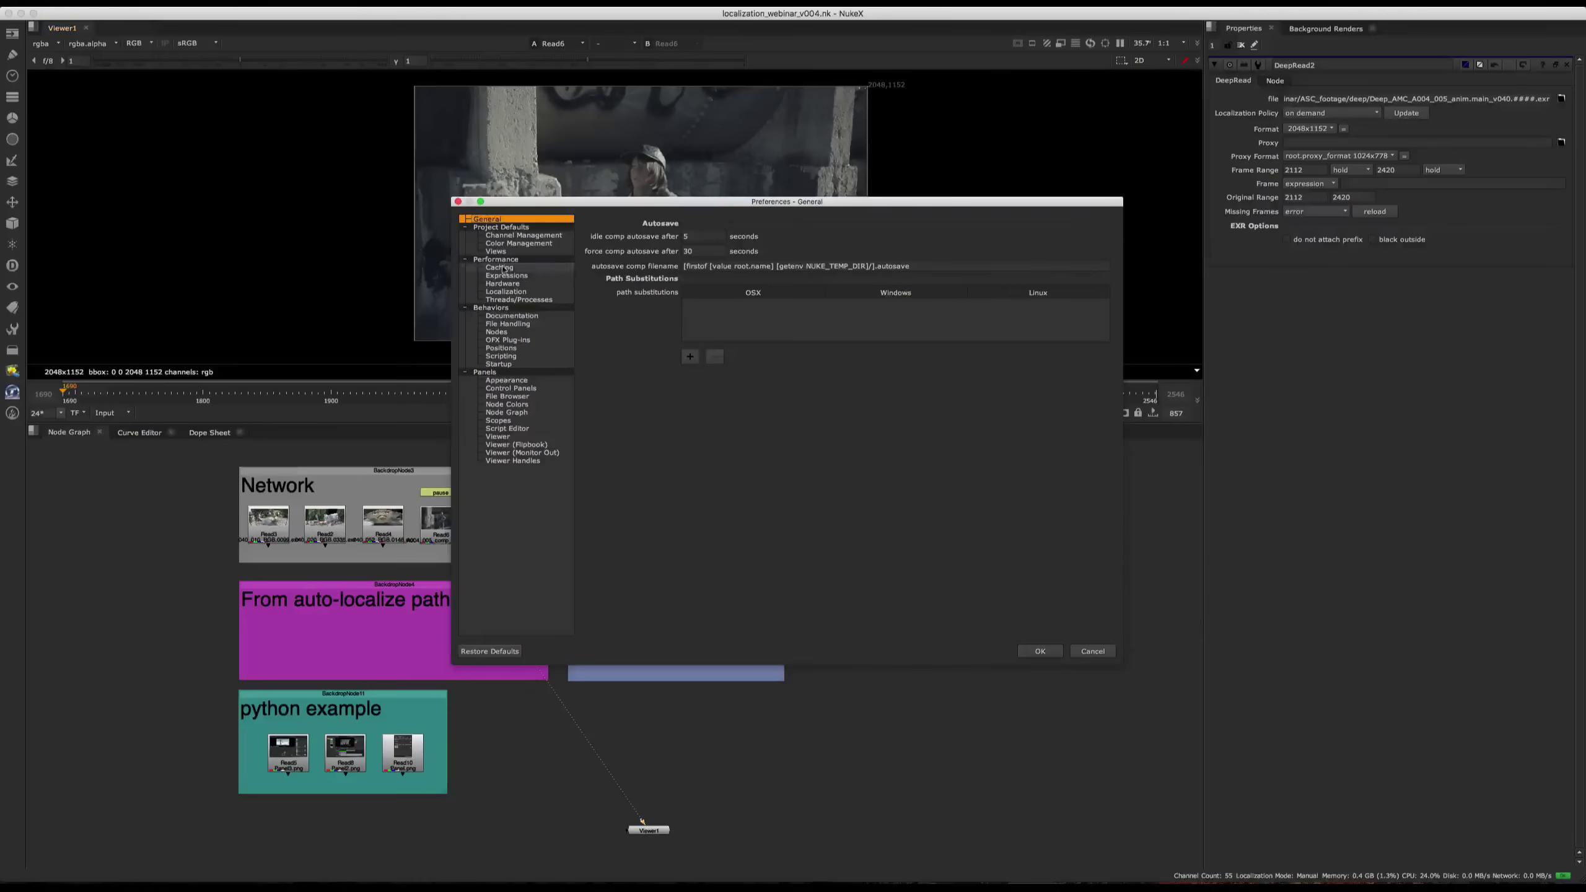
{"action": "left_click", "coordinate": [506, 292]}
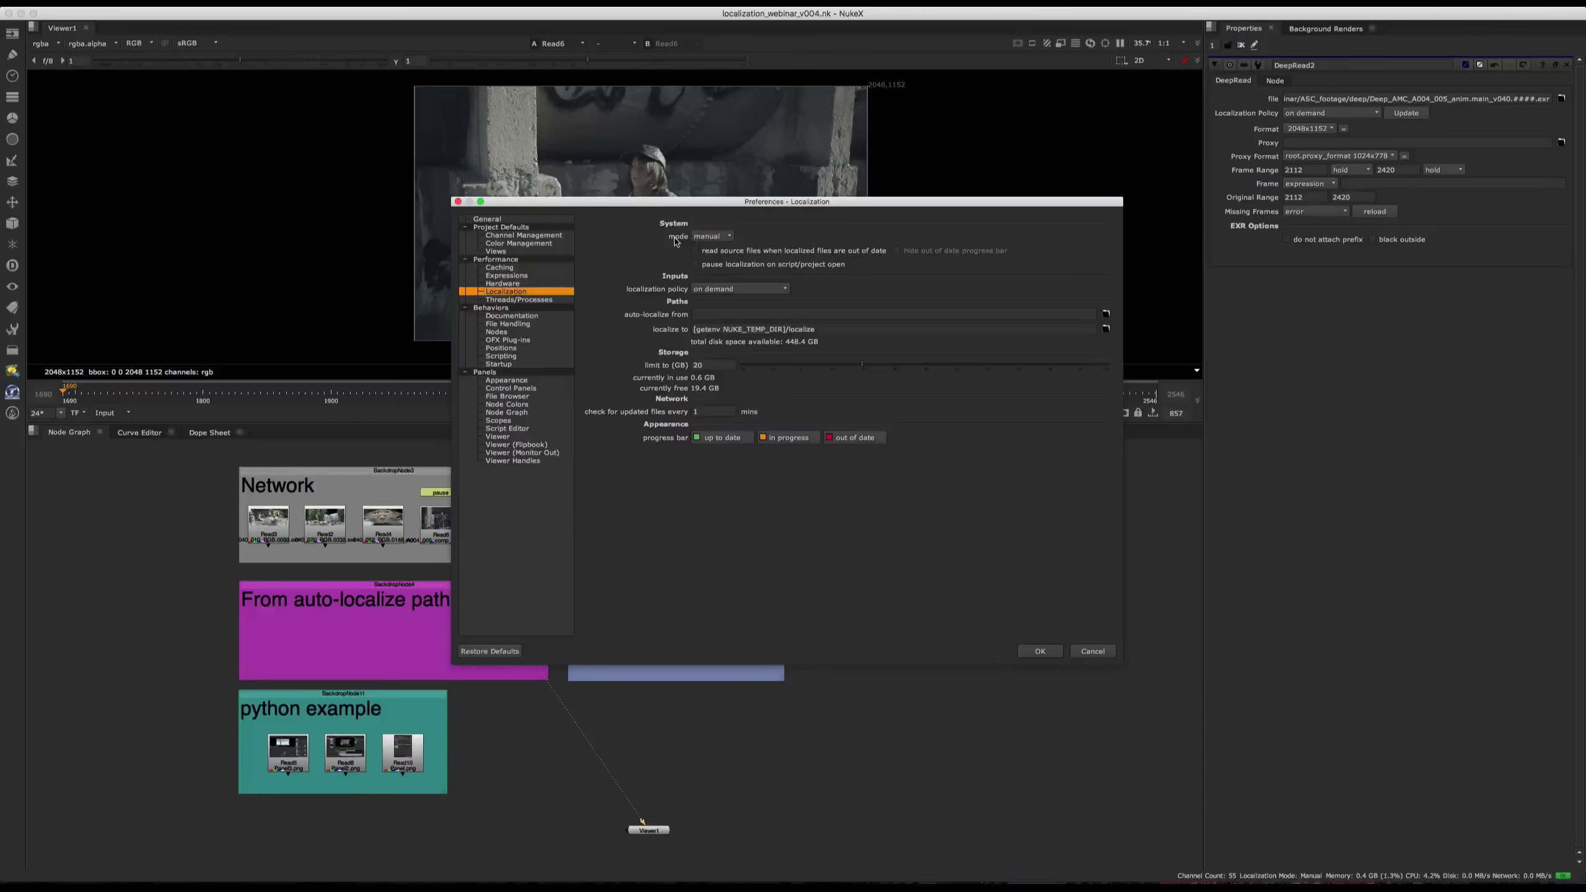
- Switch the localization system mode to on, look at the policy options, and set the mode back to manual
{"action": "left_click", "coordinate": [715, 239]}
{"action": "left_click", "coordinate": [718, 231]}
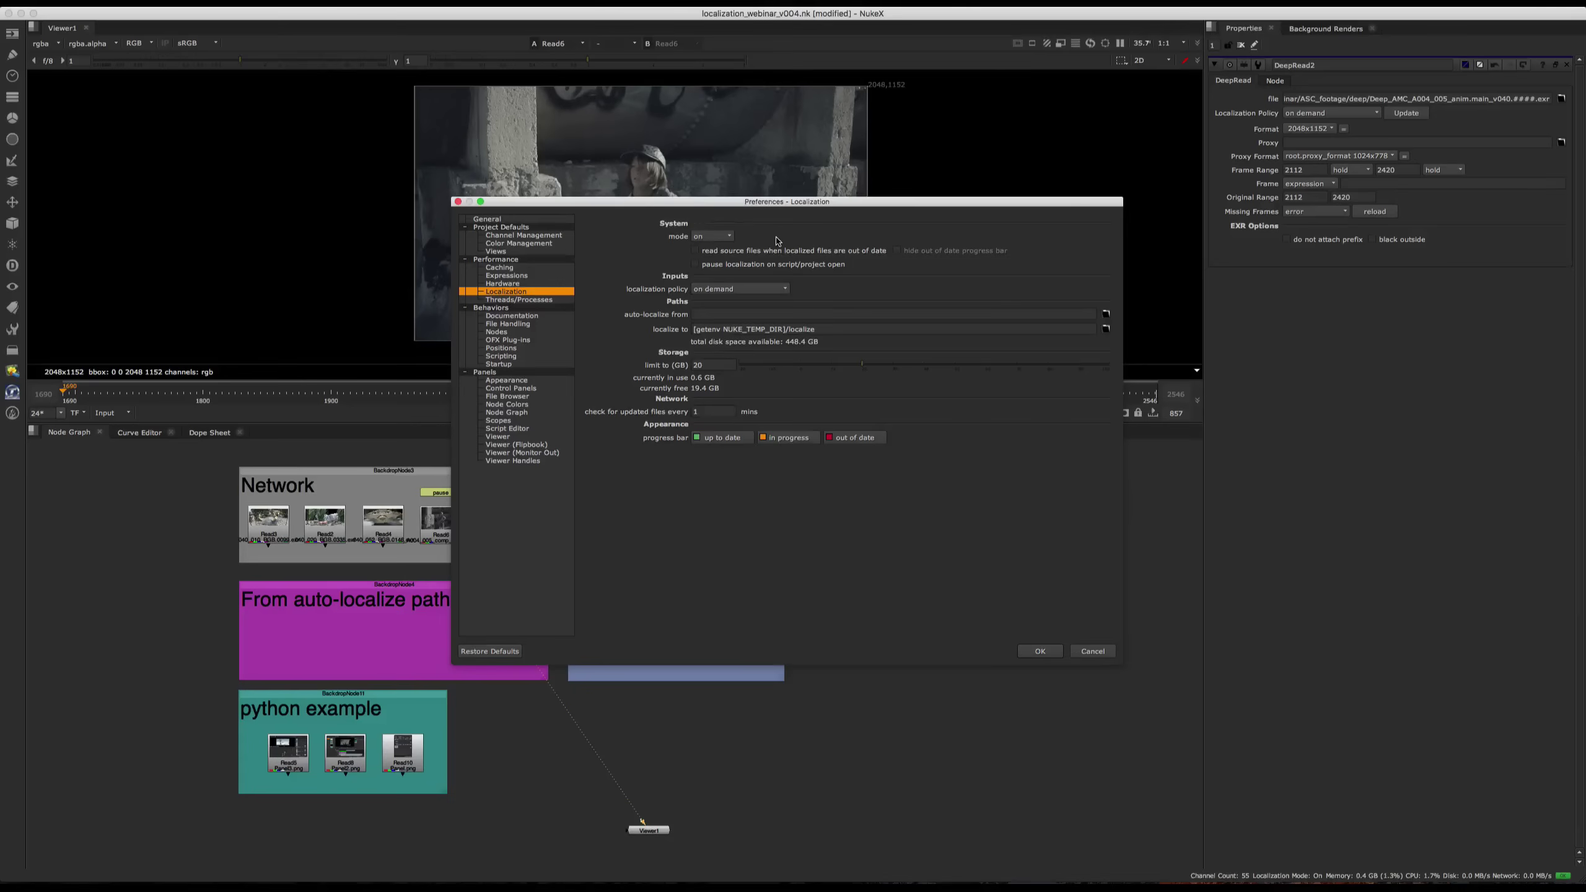
{"action": "left_click", "coordinate": [743, 289]}
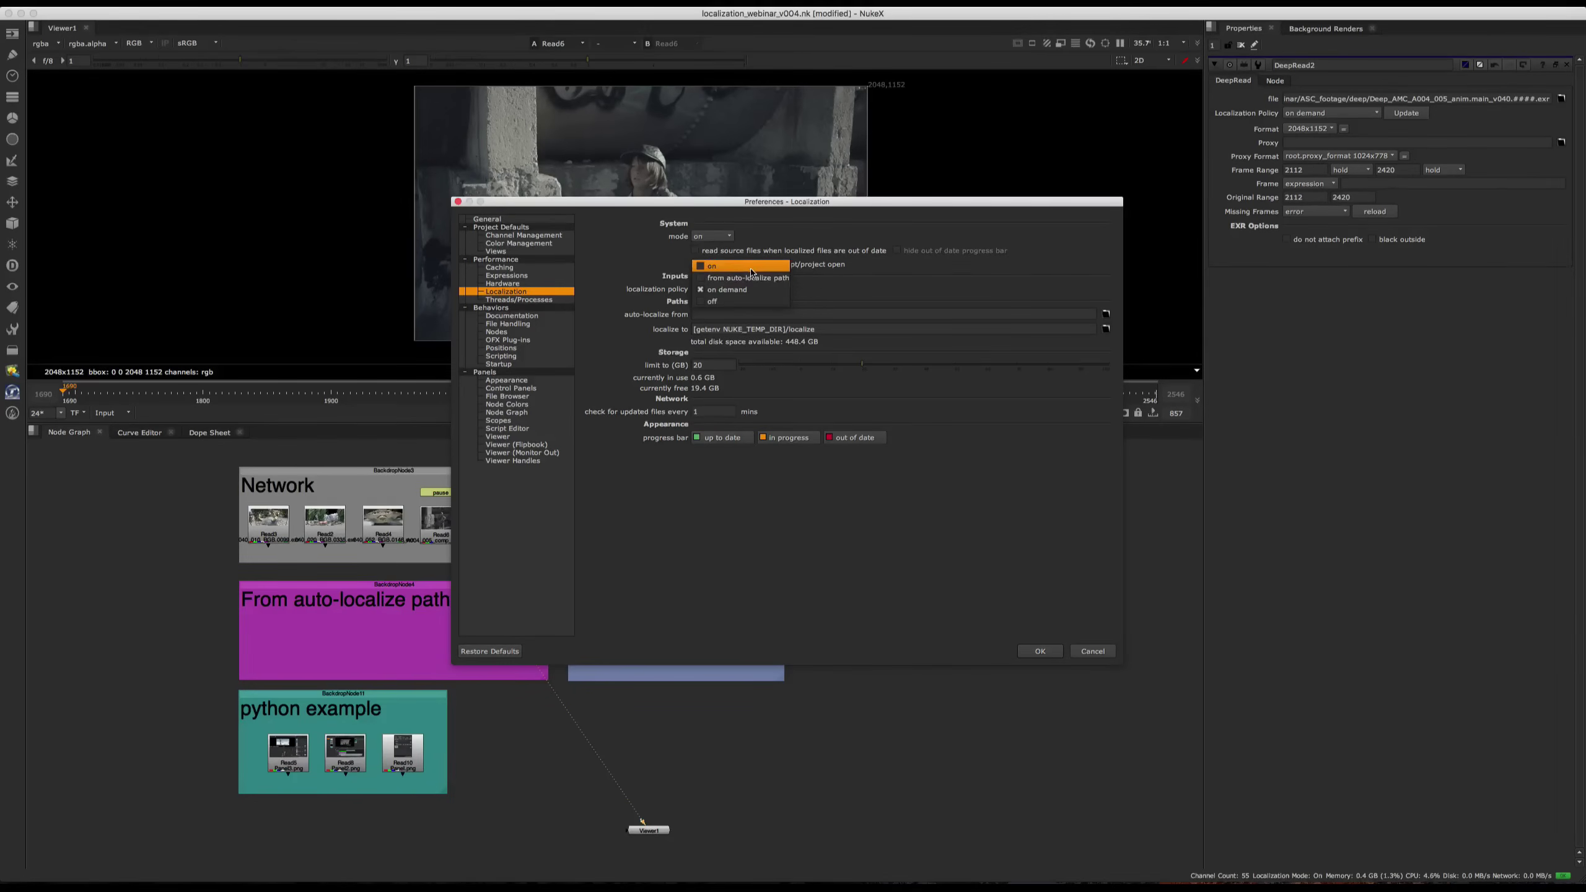
{"action": "left_click", "coordinate": [730, 240]}
{"action": "left_click", "coordinate": [726, 237]}
{"action": "left_click", "coordinate": [722, 249]}
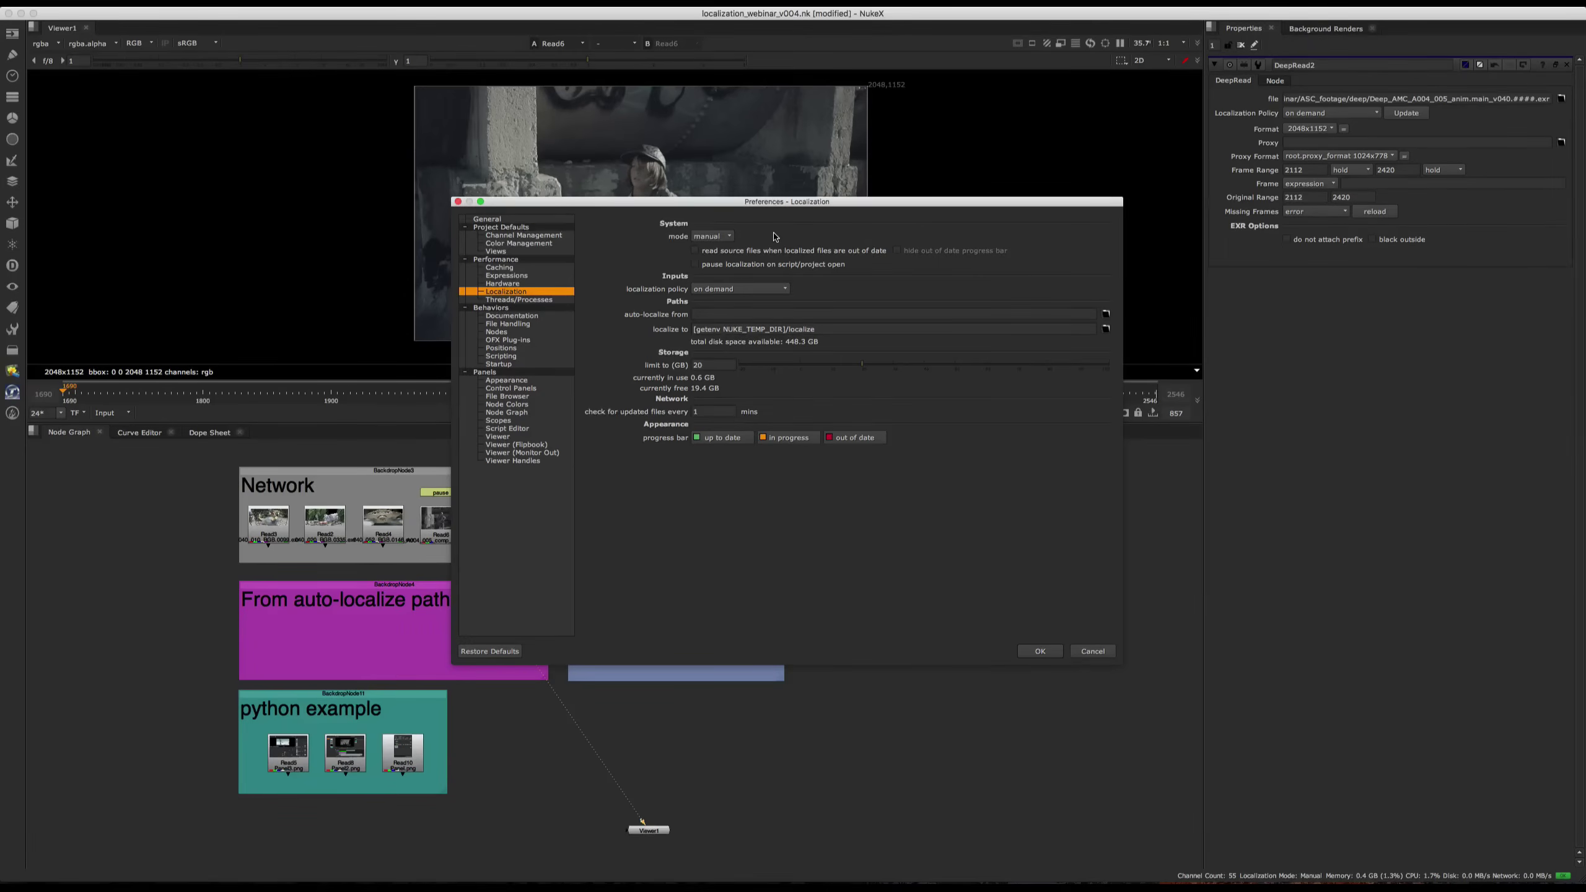
{"action": "left_click", "coordinate": [728, 238]}
{"action": "left_click", "coordinate": [779, 235]}
- Set the default localization policy to from auto-localize path
{"action": "left_click_drag", "start_coordinate": [677, 202], "coordinate": [832, 23]}
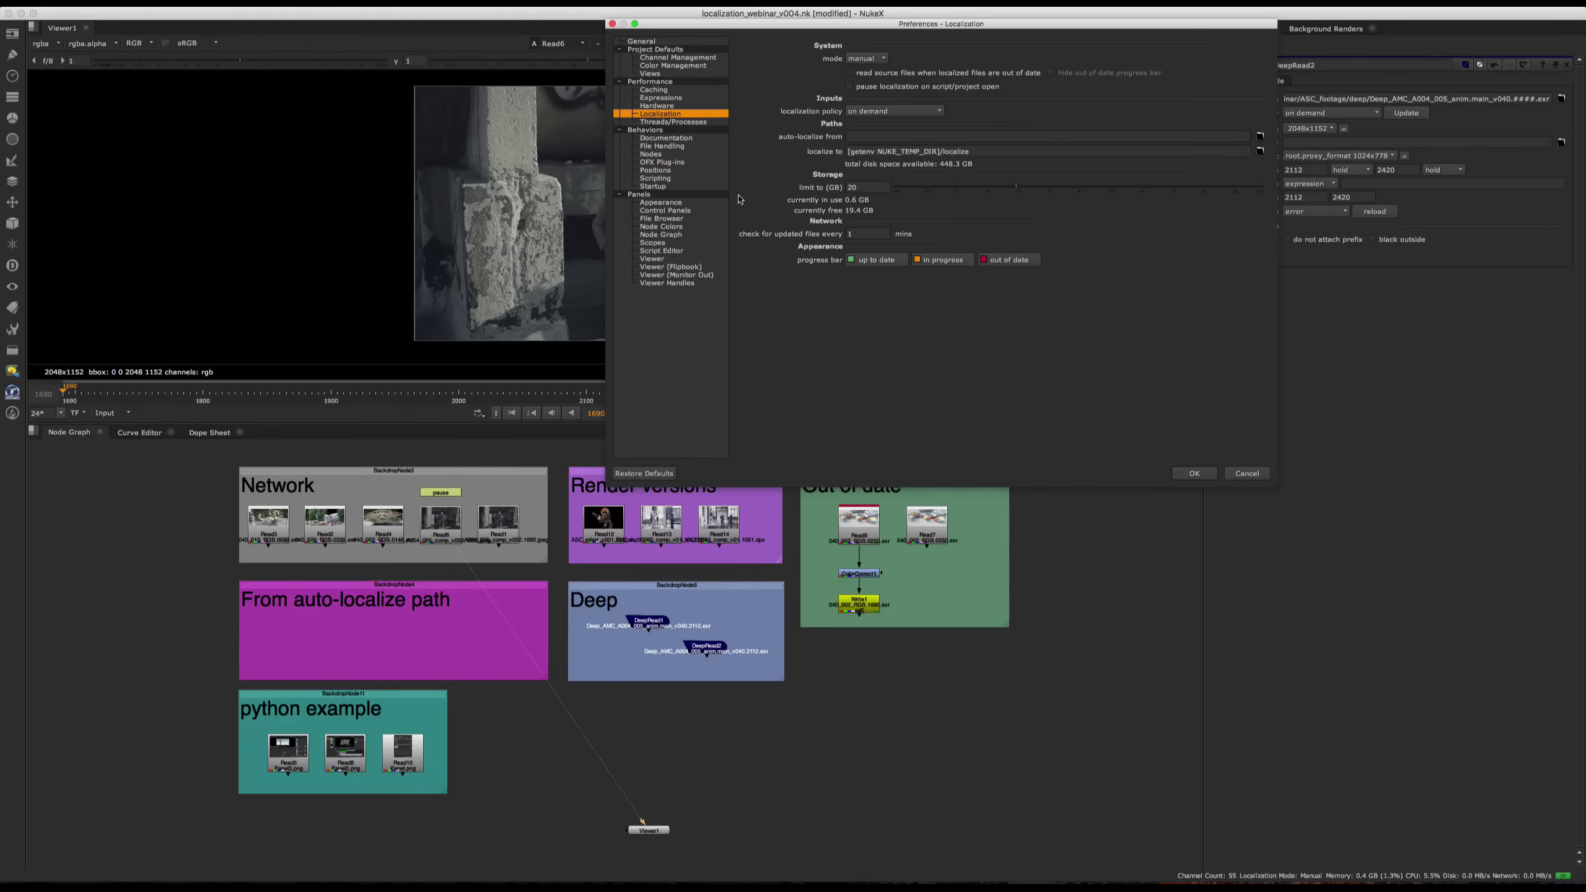
{"action": "left_click_drag", "start_coordinate": [837, 26], "coordinate": [622, 235]}
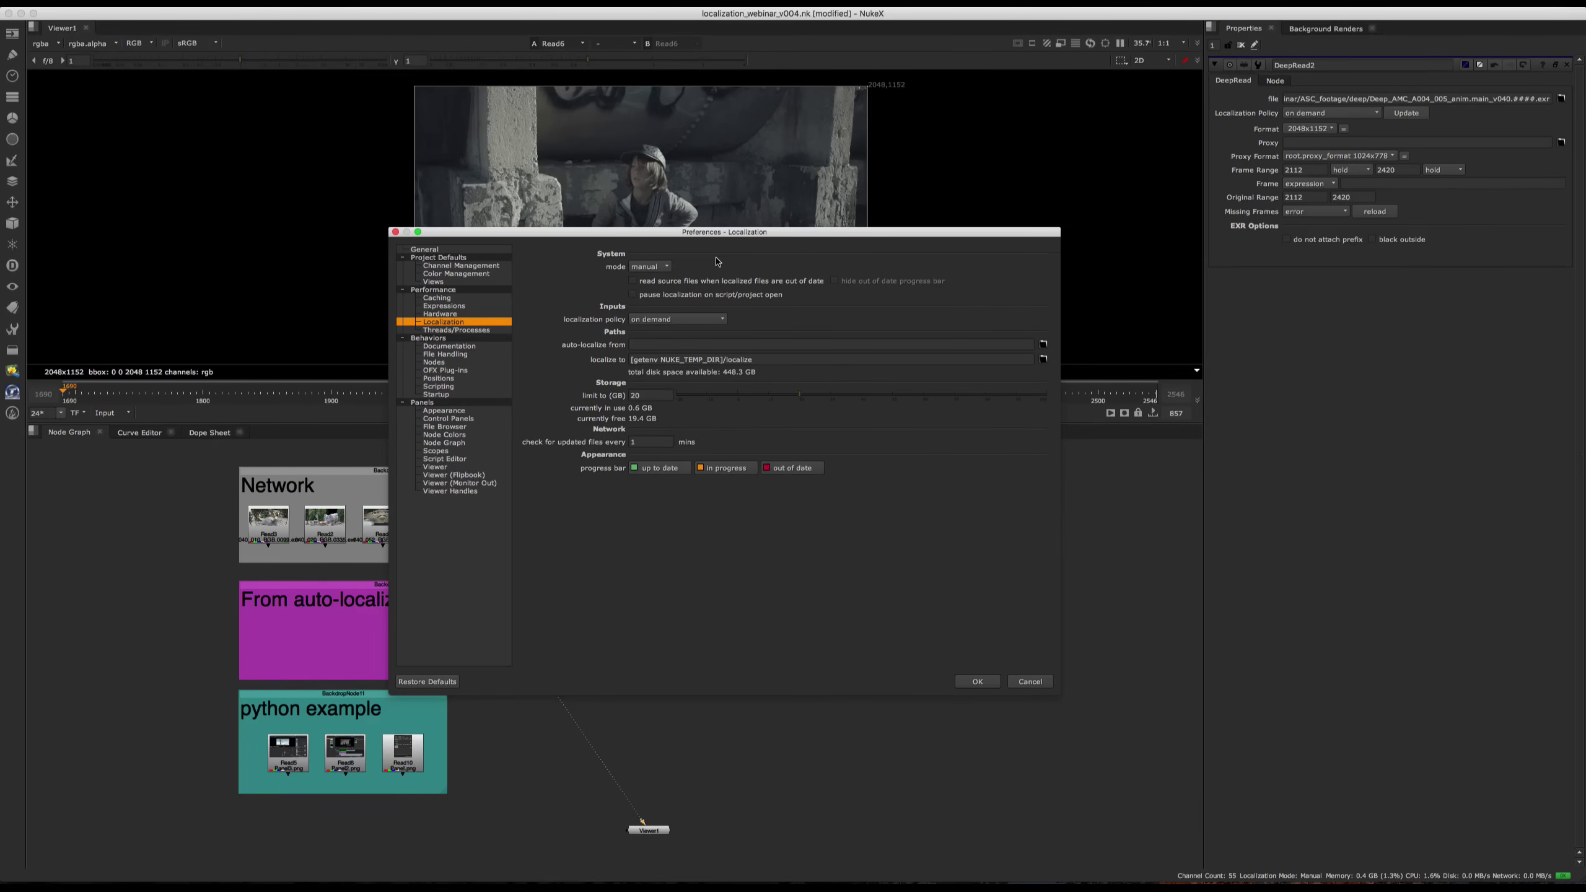
{"action": "left_click", "coordinate": [702, 313]}
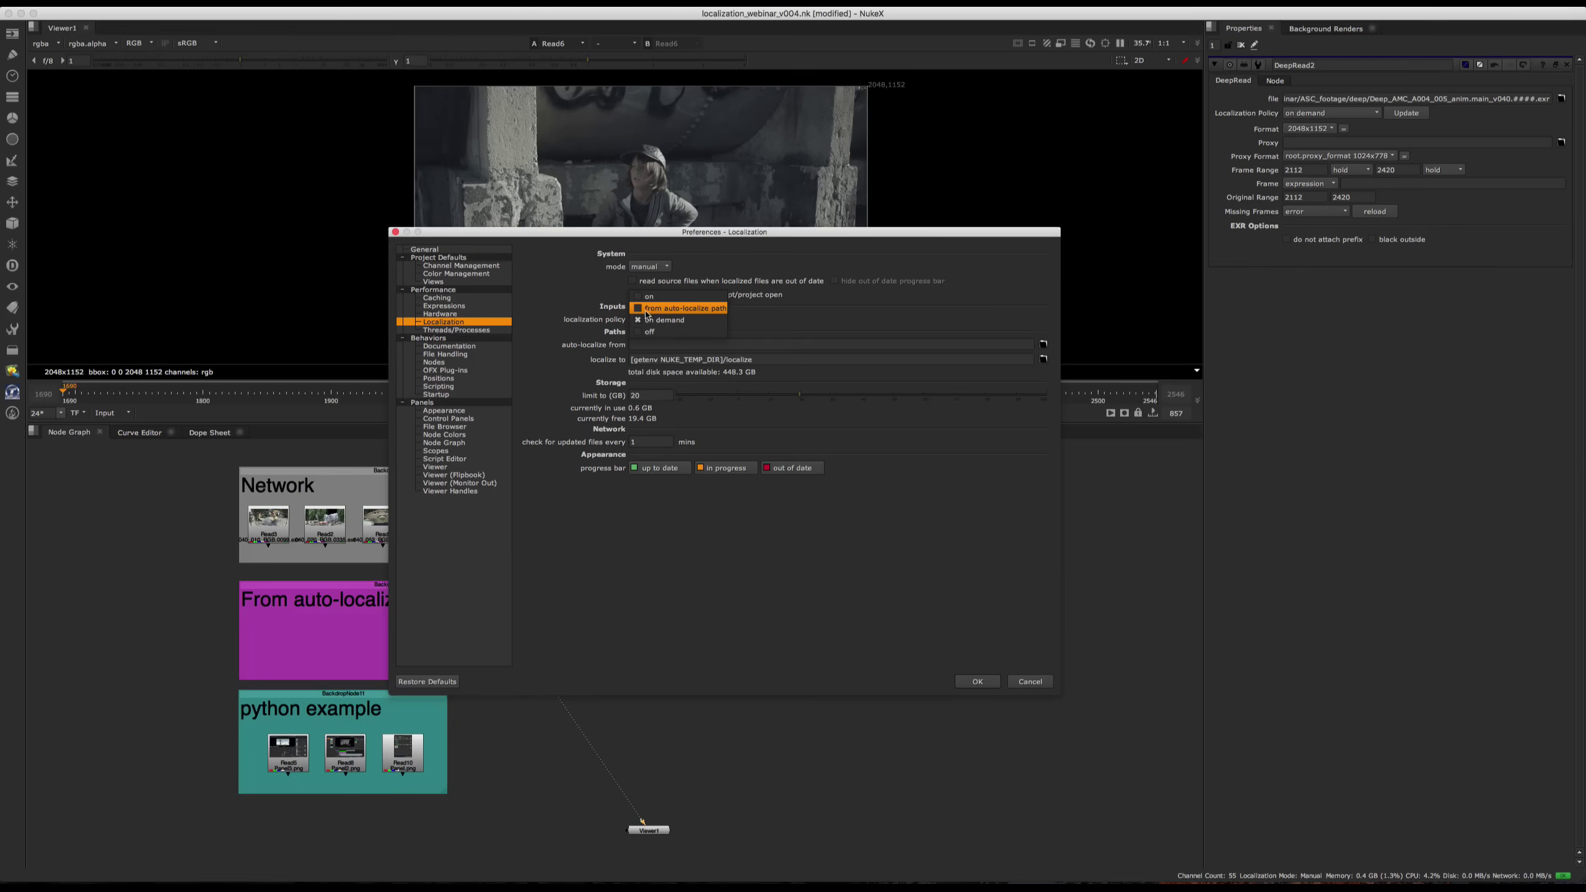
{"action": "left_click", "coordinate": [702, 313]}
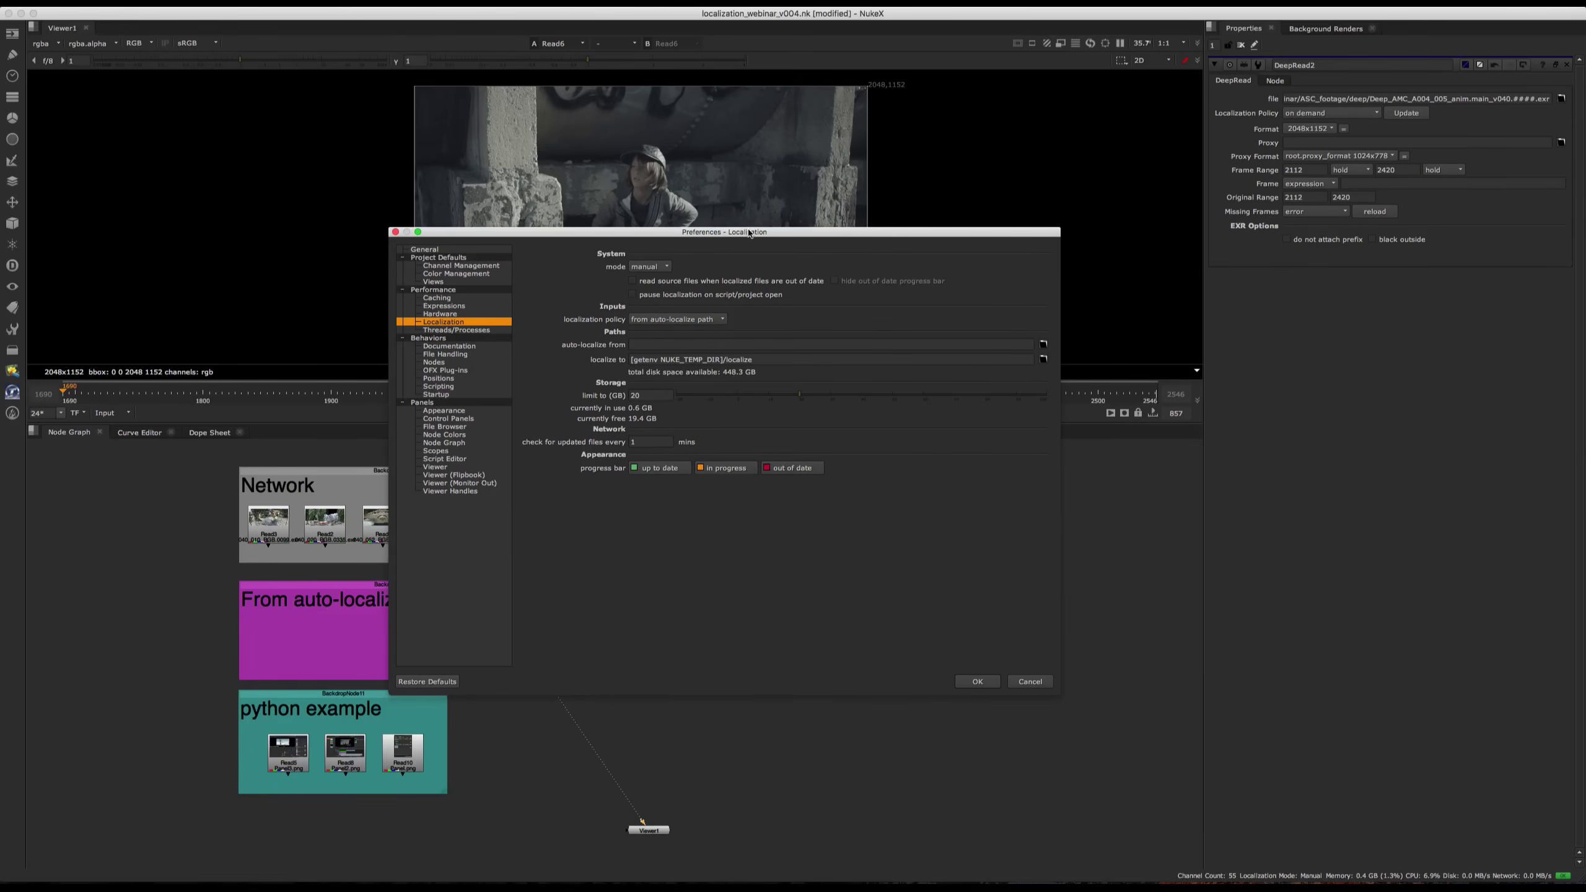
- Copy the folder part of Read6's file path, ending in ASC_footage/plates/, into the auto-localize from path
{"action": "left_click_drag", "start_coordinate": [749, 232], "coordinate": [914, 217]}
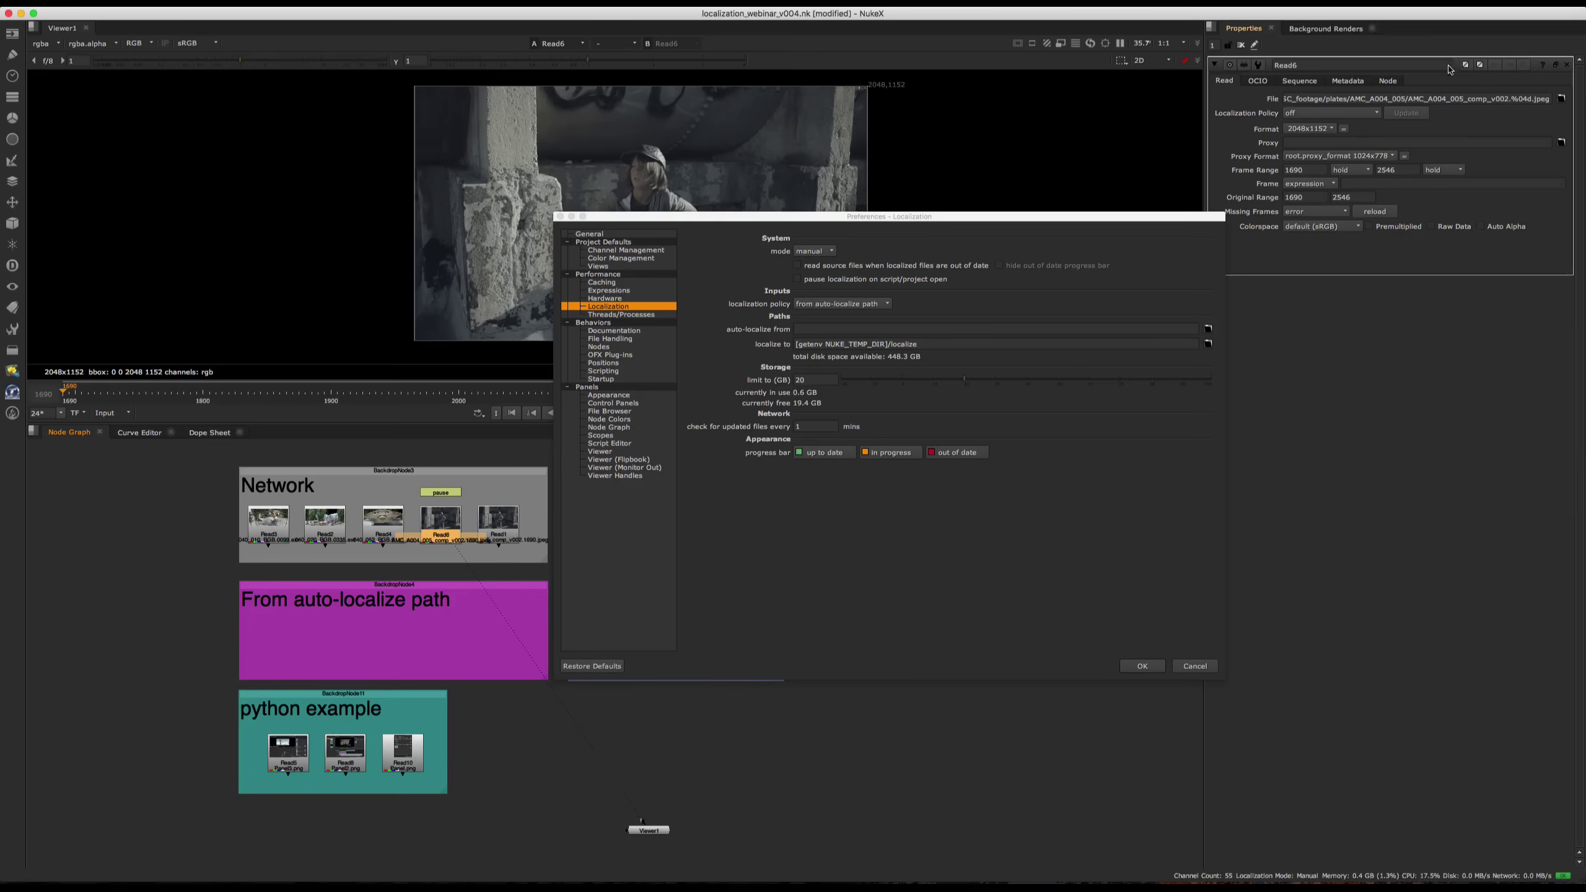
{"action": "triple_click", "coordinate": [1352, 99]}
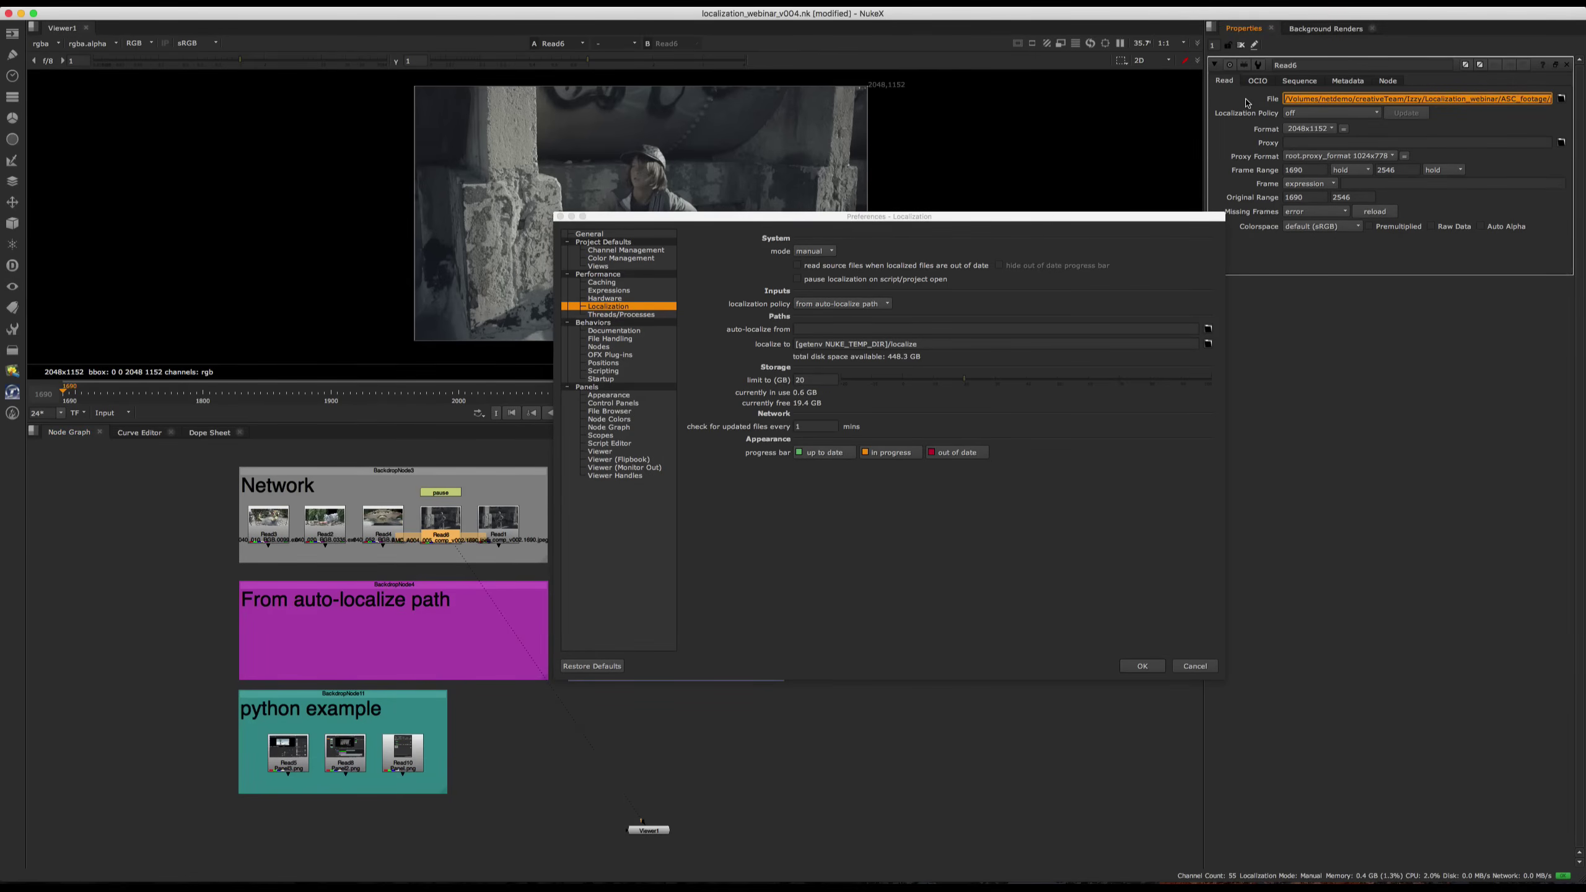
{"action": "left_click", "coordinate": [907, 332]}
{"action": "type", "text": "/Volumes/netdemo/creativeTeam/Izzy/Localization_webinar/ASC_footage/plates/"}
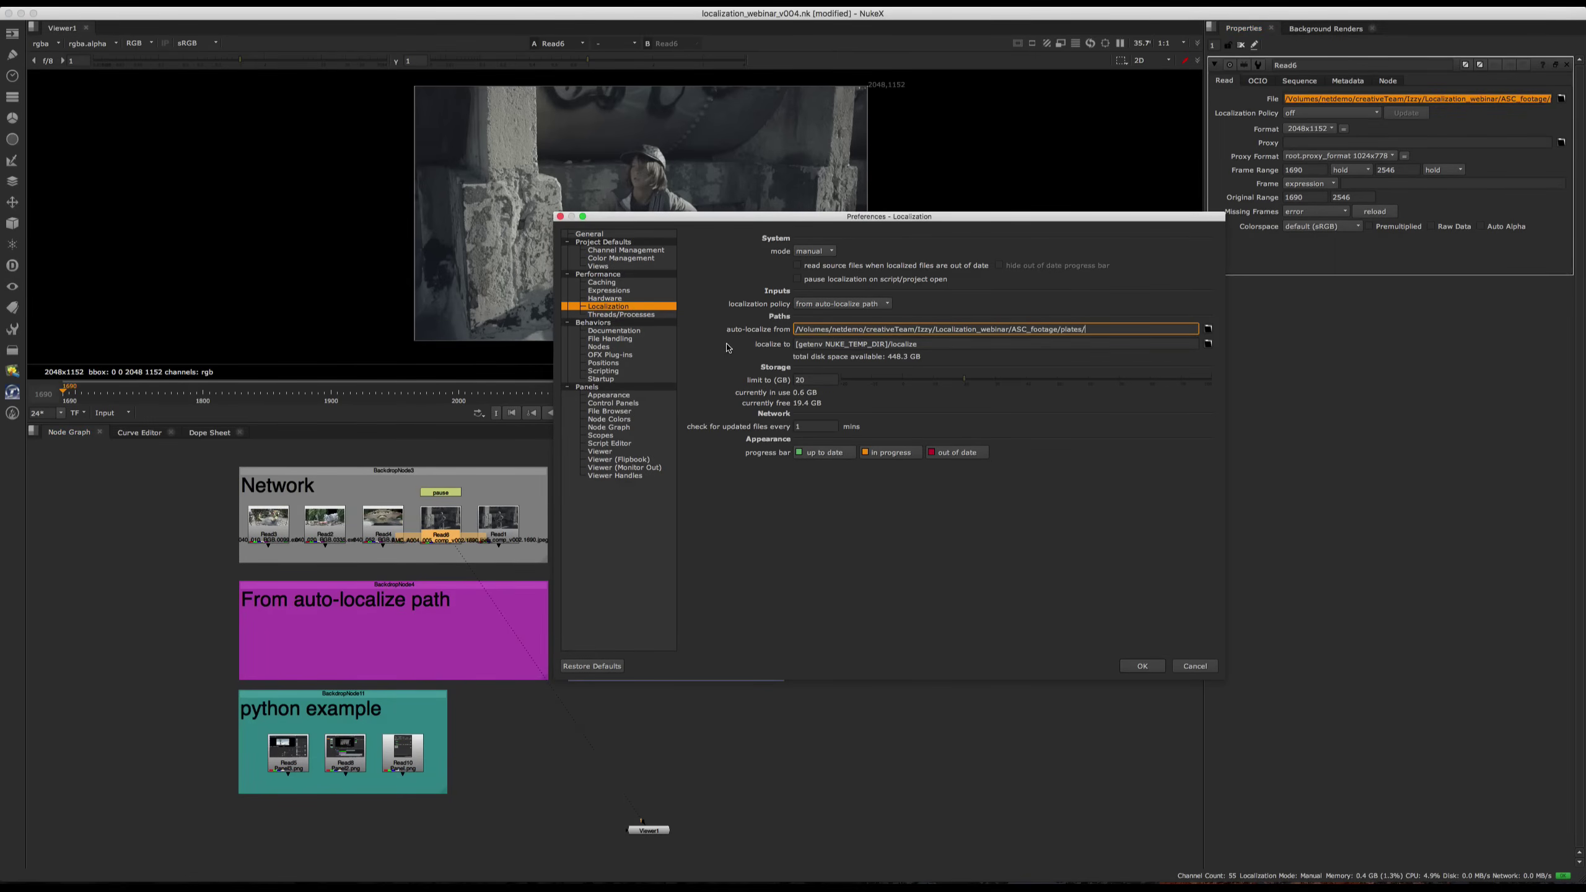
{"action": "key", "text": "Return"}
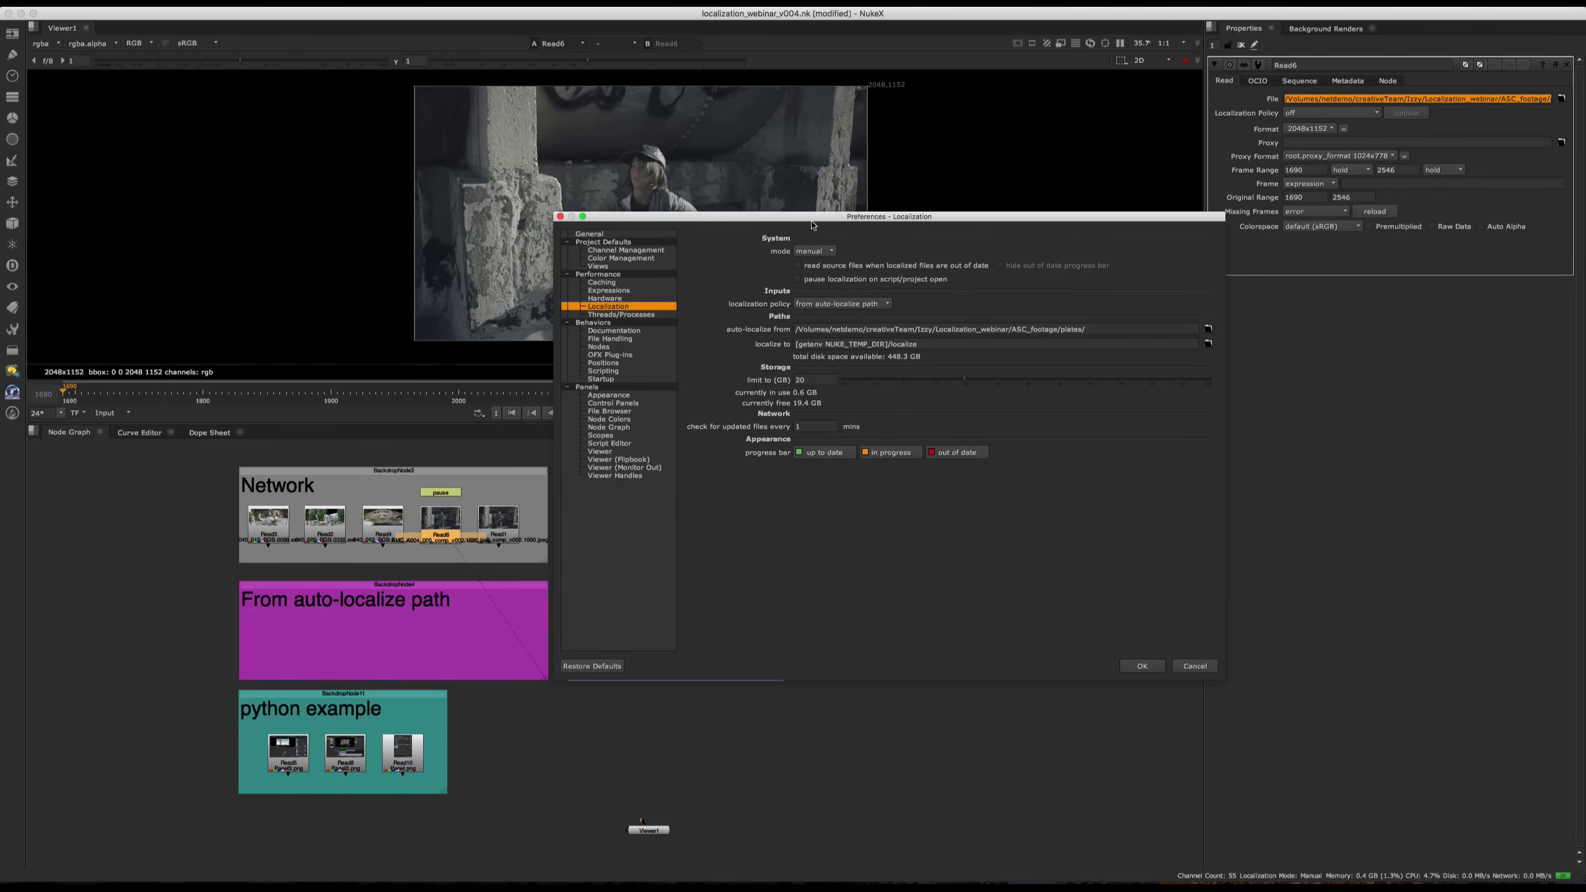
- Set the localization check for updated files to every 30 minutes
{"action": "left_click_drag", "start_coordinate": [733, 223], "coordinate": [543, 223]}
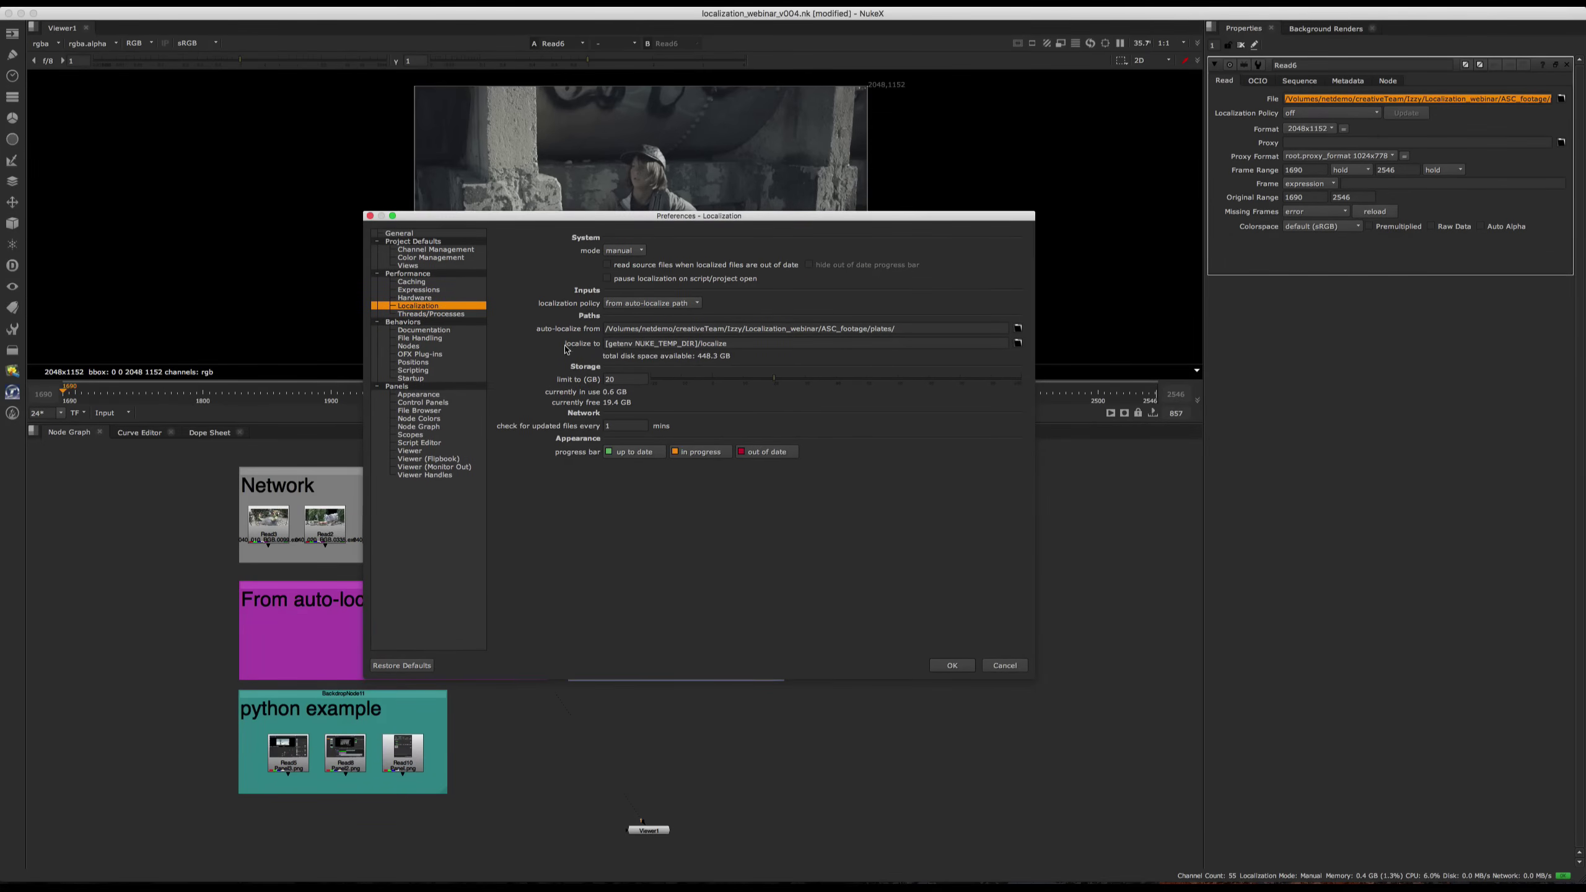
{"action": "left_click_drag", "start_coordinate": [659, 217], "coordinate": [662, 221]}
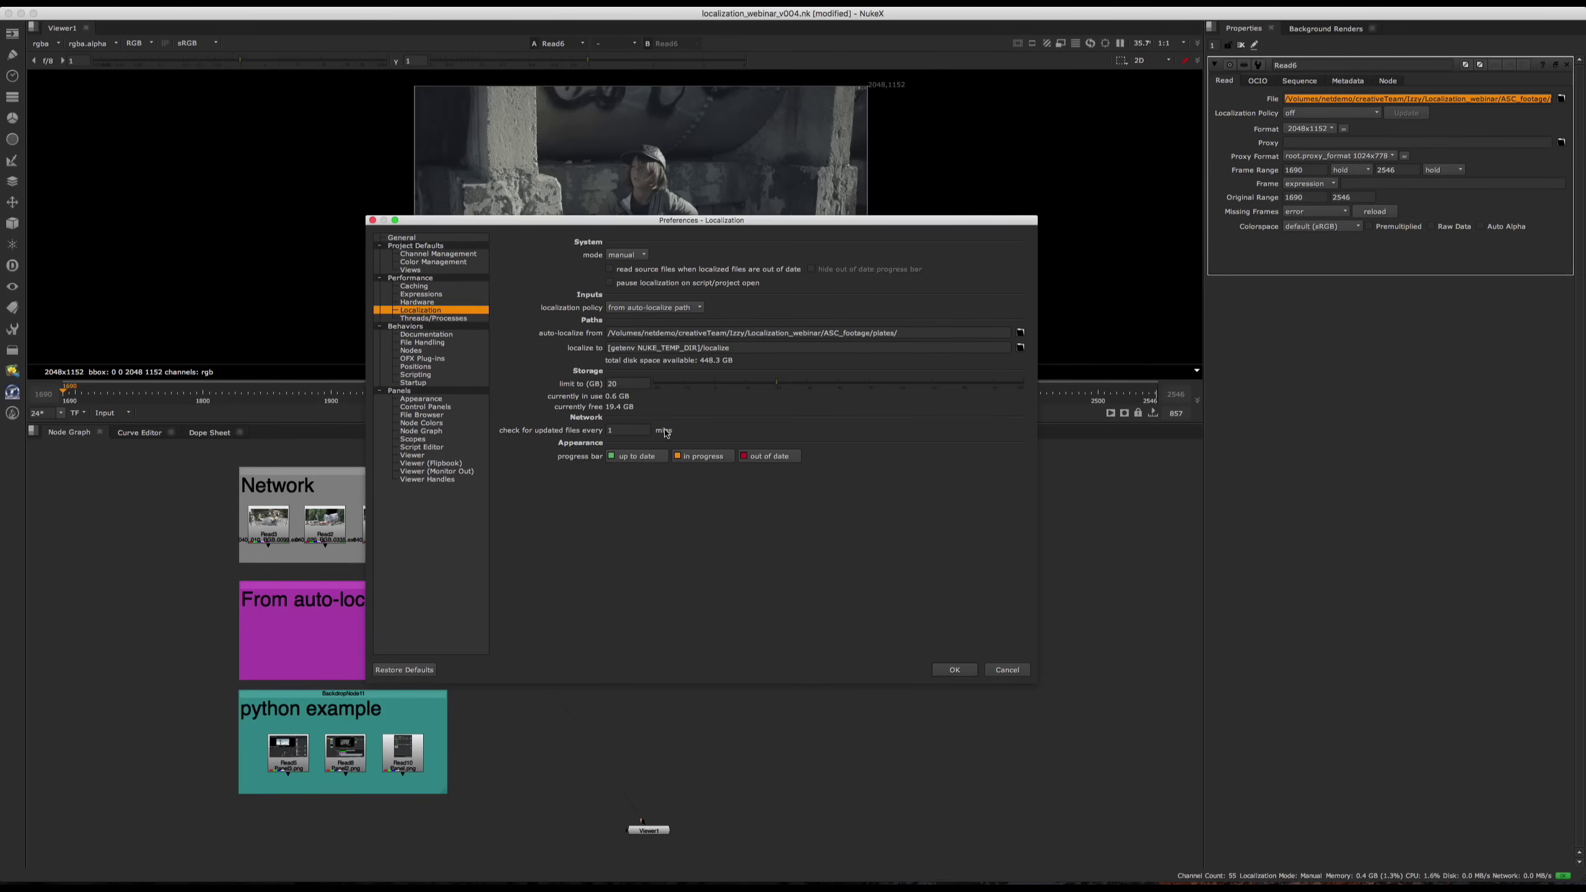
{"action": "double_click", "coordinate": [625, 430]}
{"action": "type", "text": "30"}
{"action": "key", "text": "Return"}
{"action": "scroll", "coordinate": [262, 500], "scroll_direction": "up", "scroll_amount": 2}
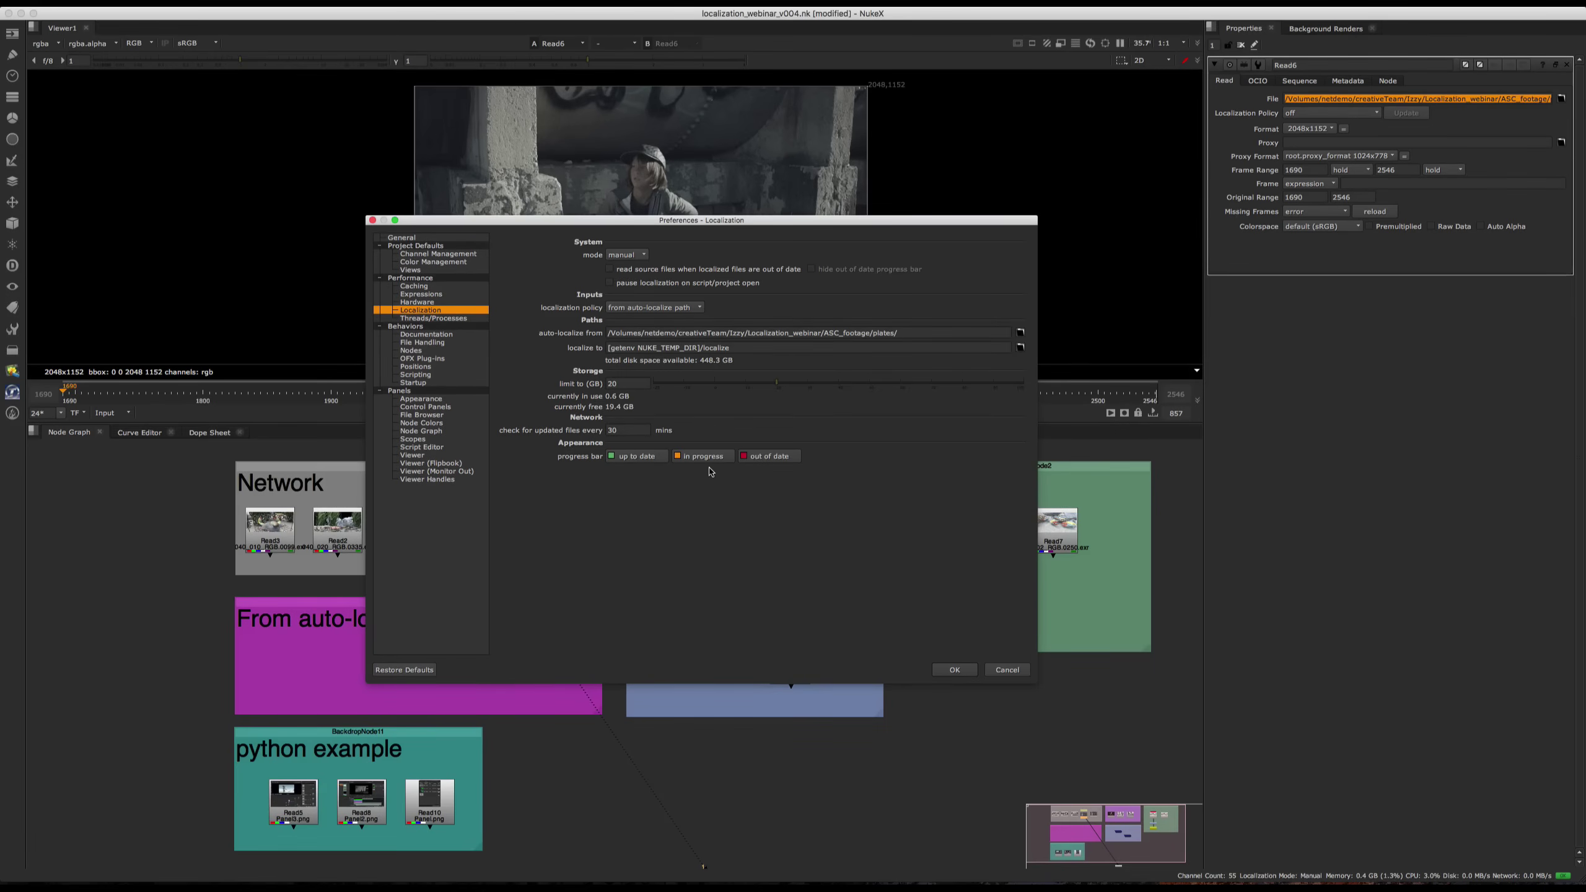
- Brighten the up to date progress bar colour to saturation 0.56 and value 0.83, and apply the preferences
{"action": "left_click", "coordinate": [653, 456]}
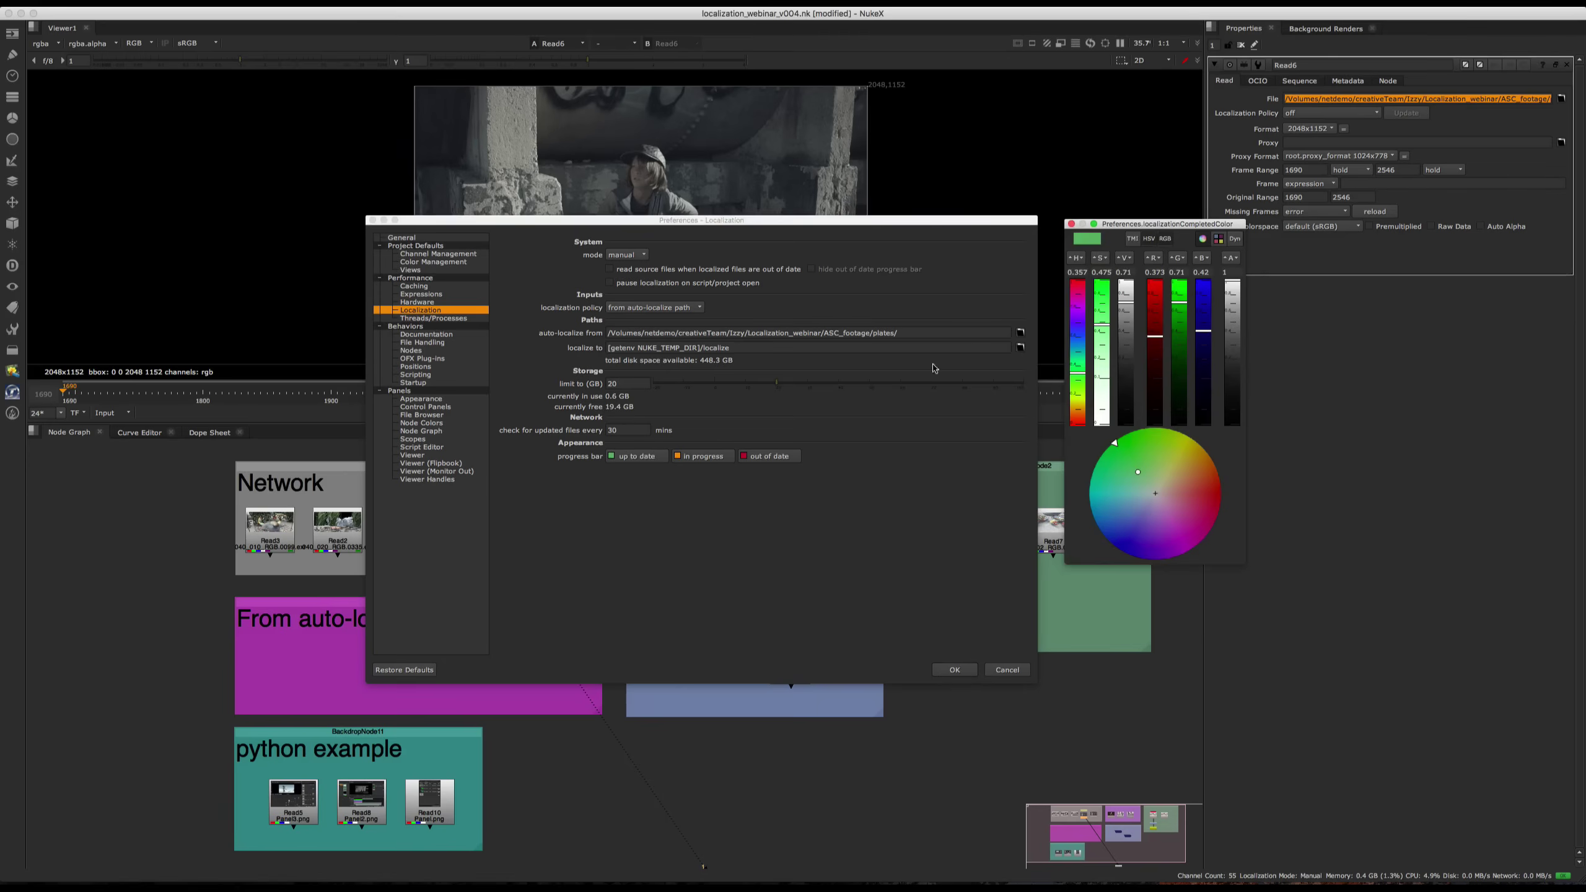
{"action": "left_click_drag", "start_coordinate": [1101, 324], "coordinate": [1125, 294]}
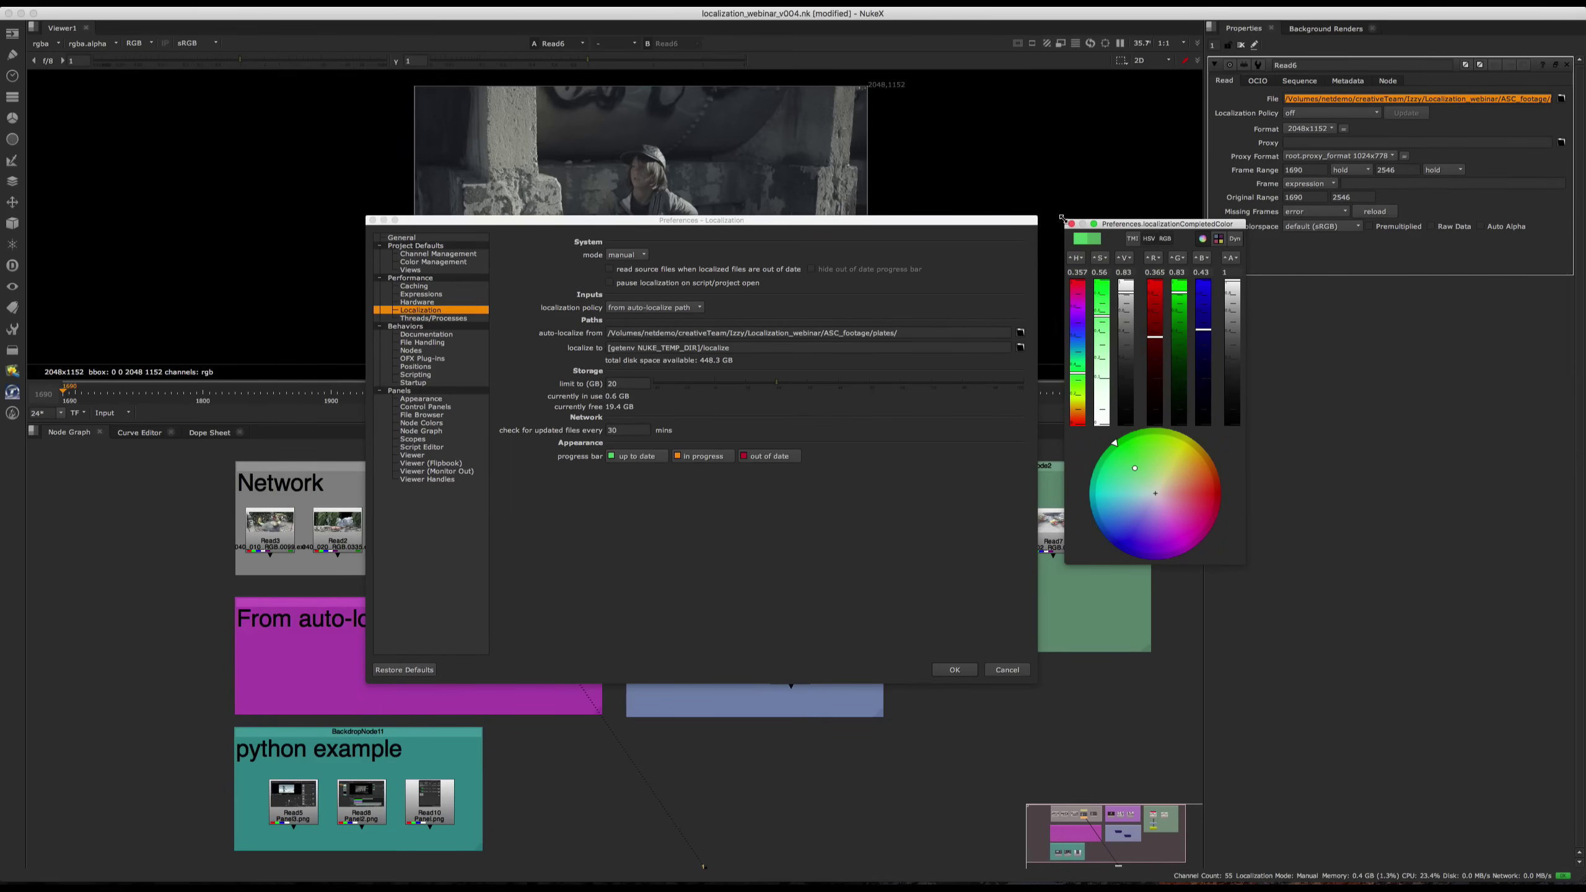
{"action": "left_click", "coordinate": [1072, 223]}
{"action": "left_click", "coordinate": [955, 670]}
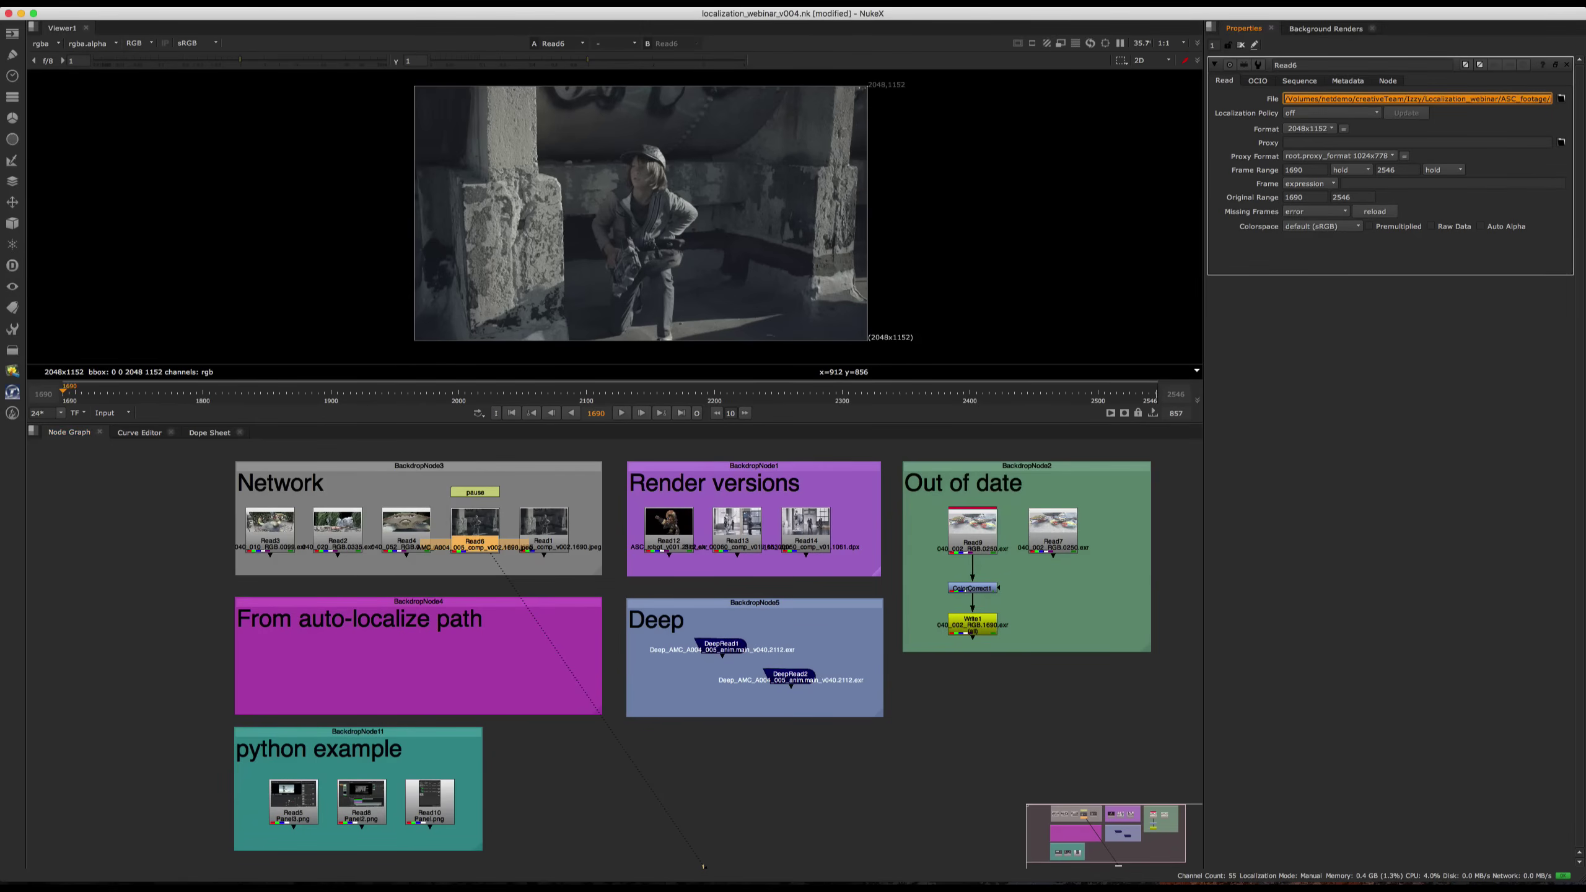
- Reopen the Localization preferences to review the settings, and close them
{"action": "left_click", "coordinate": [44, 3]}
{"action": "key", "text": "Return"}
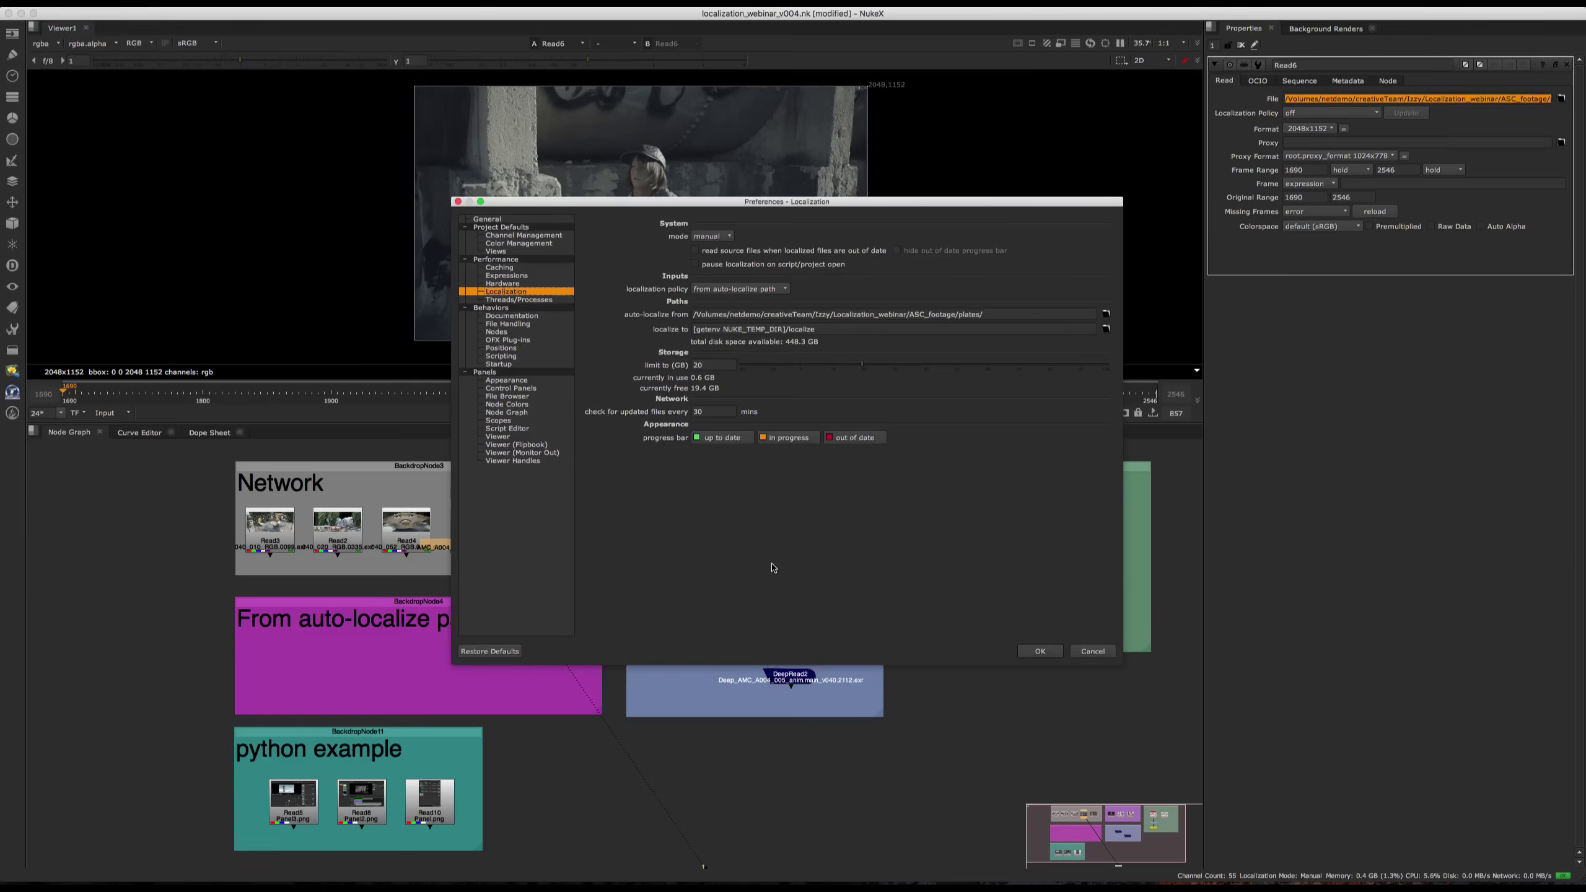
{"action": "left_click", "coordinate": [1049, 652]}
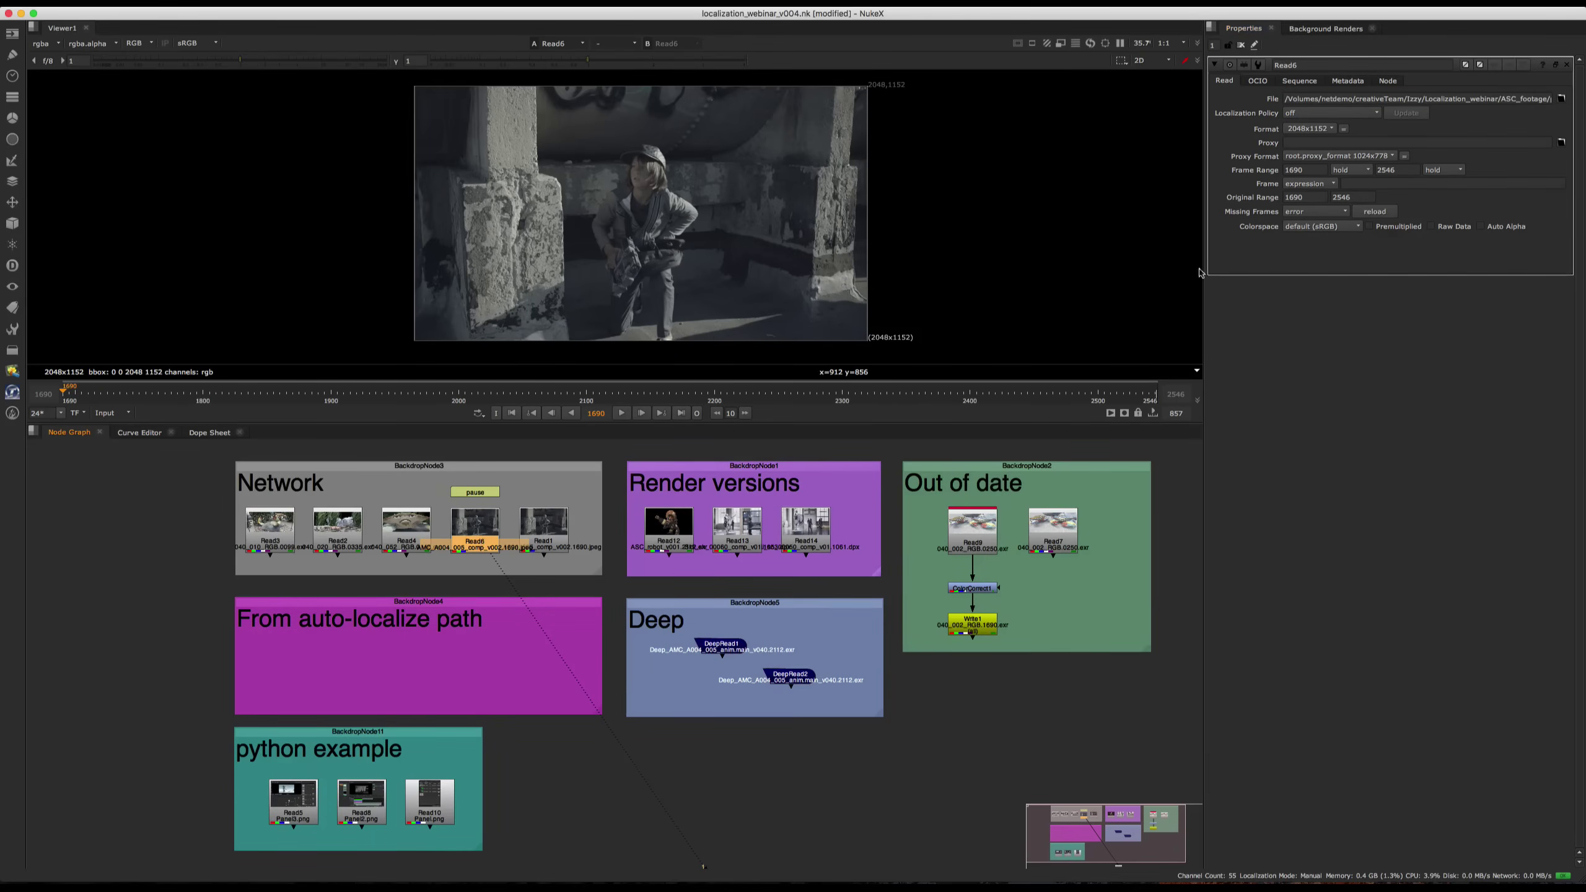
- Set the localization policy of Read6 in the Network group to on demand and start localizing its files
{"action": "left_click", "coordinate": [561, 532]}
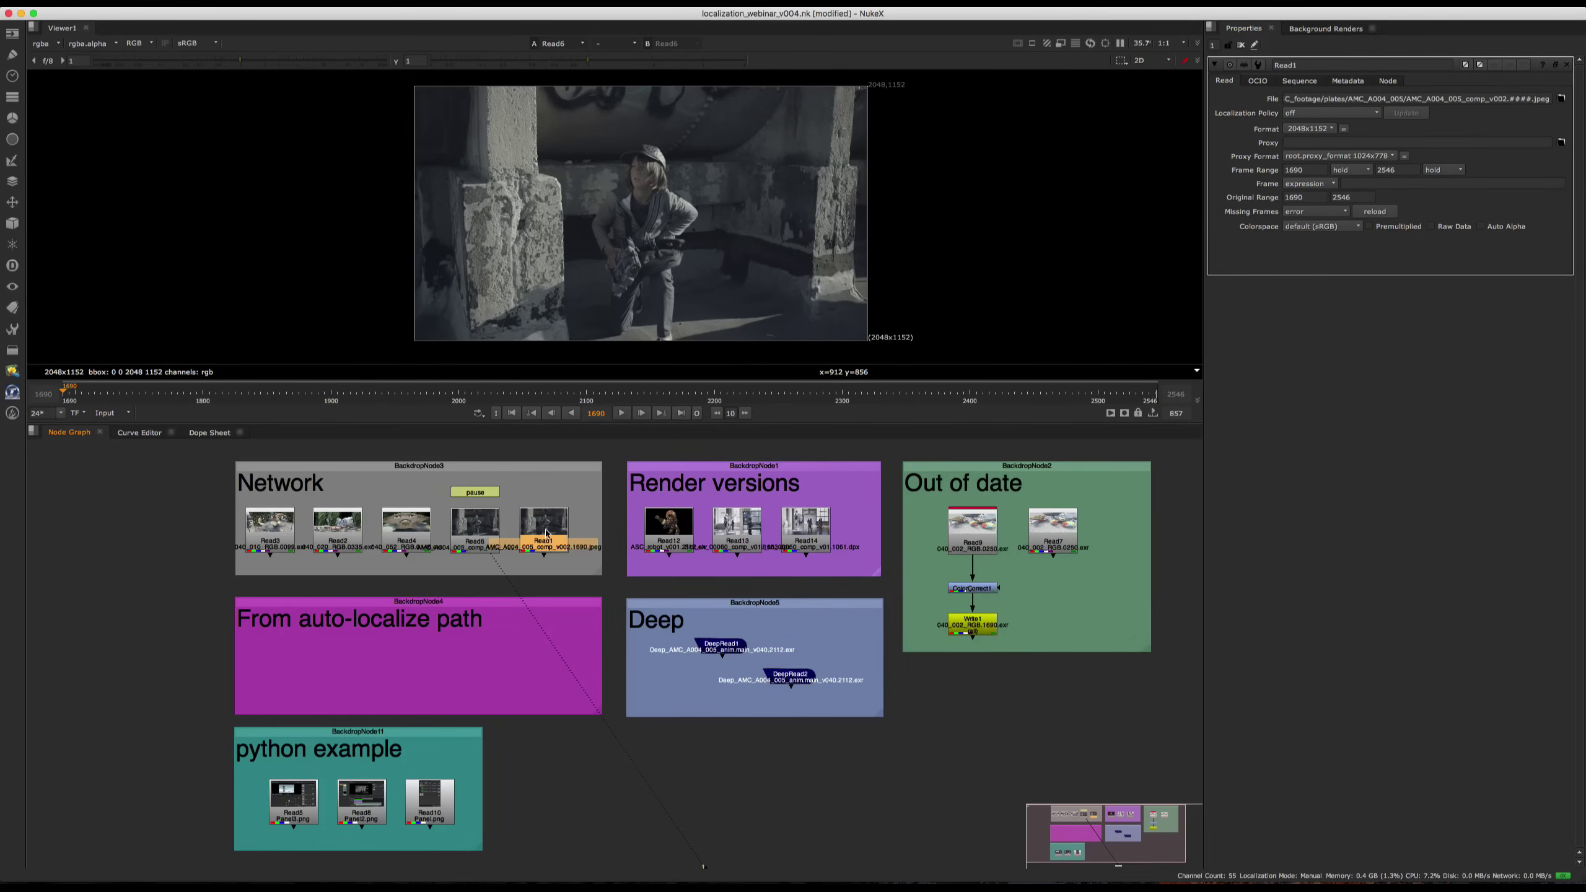
{"action": "left_click", "coordinate": [406, 534]}
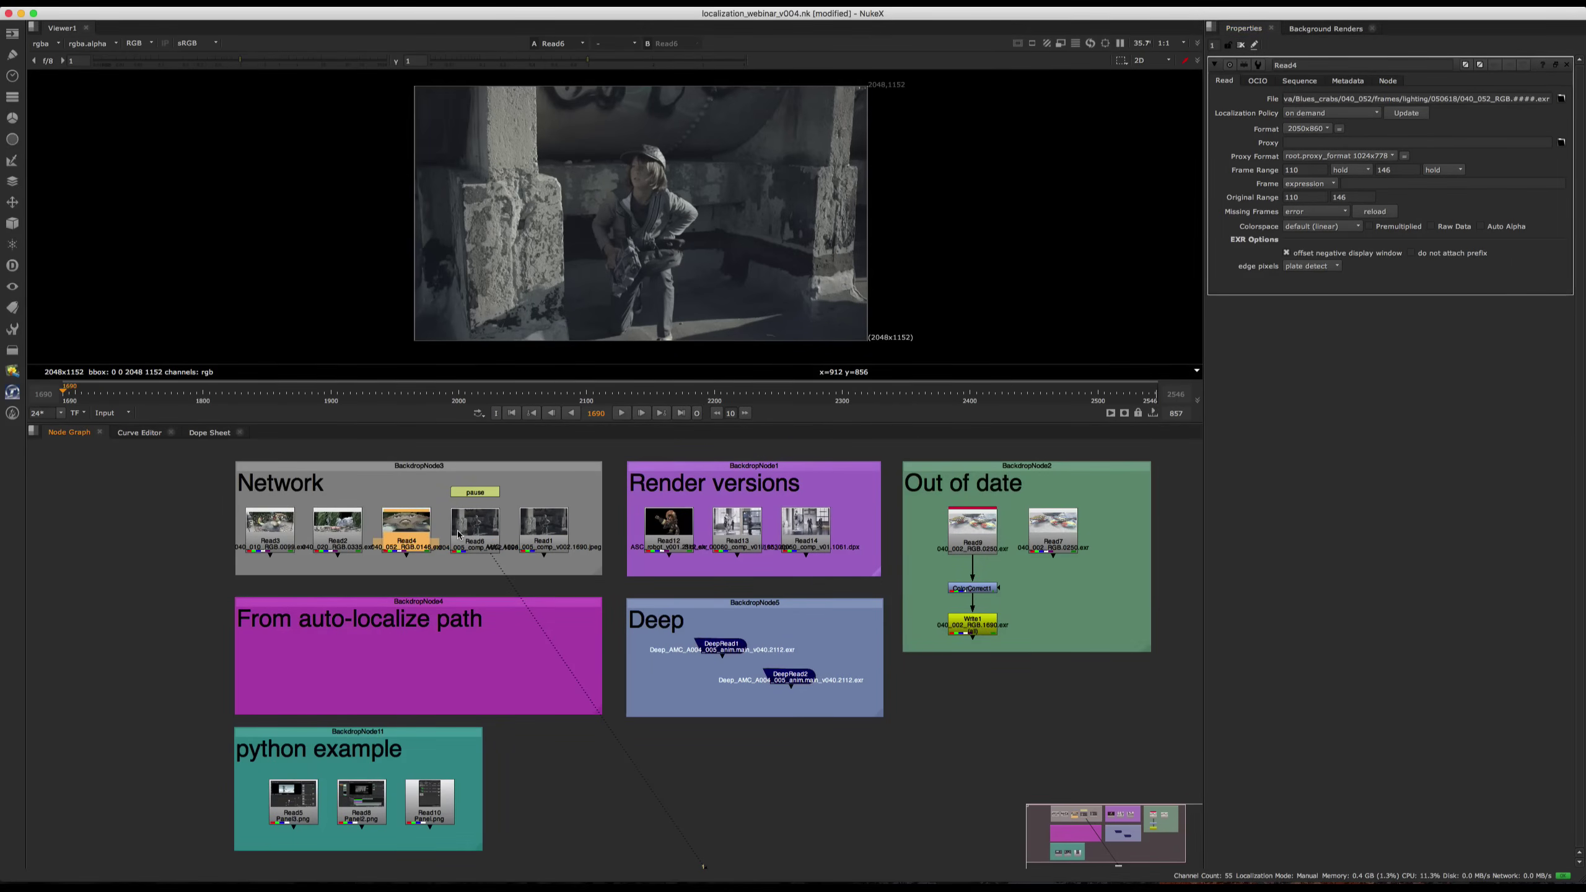
{"action": "left_click", "coordinate": [480, 529]}
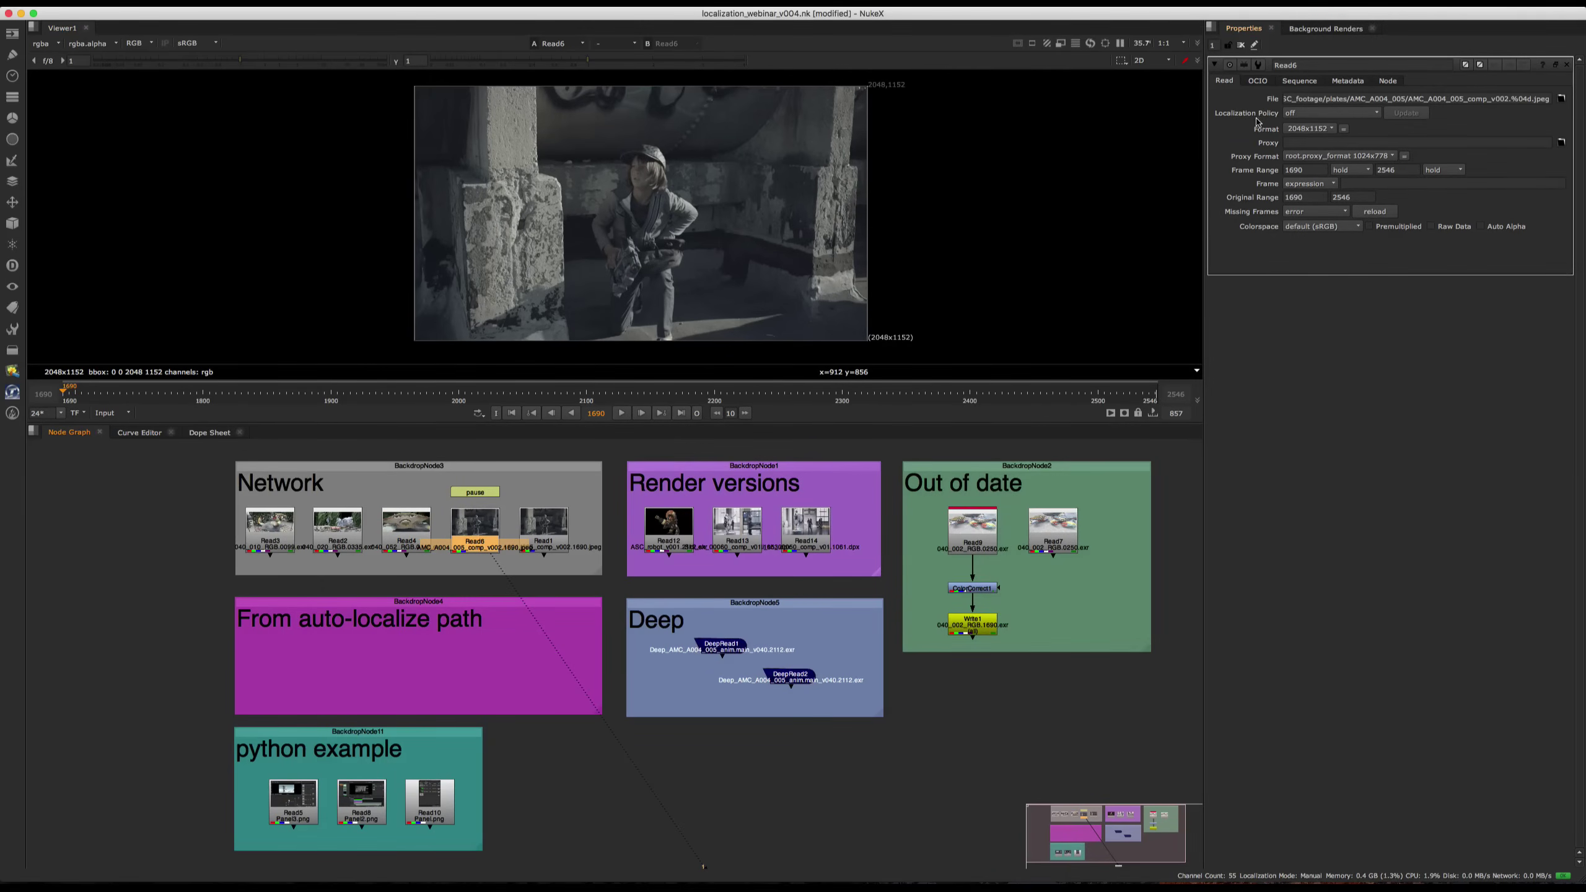
{"action": "left_click", "coordinate": [1337, 117]}
{"action": "left_click", "coordinate": [1336, 101]}
{"action": "left_click", "coordinate": [1414, 116]}
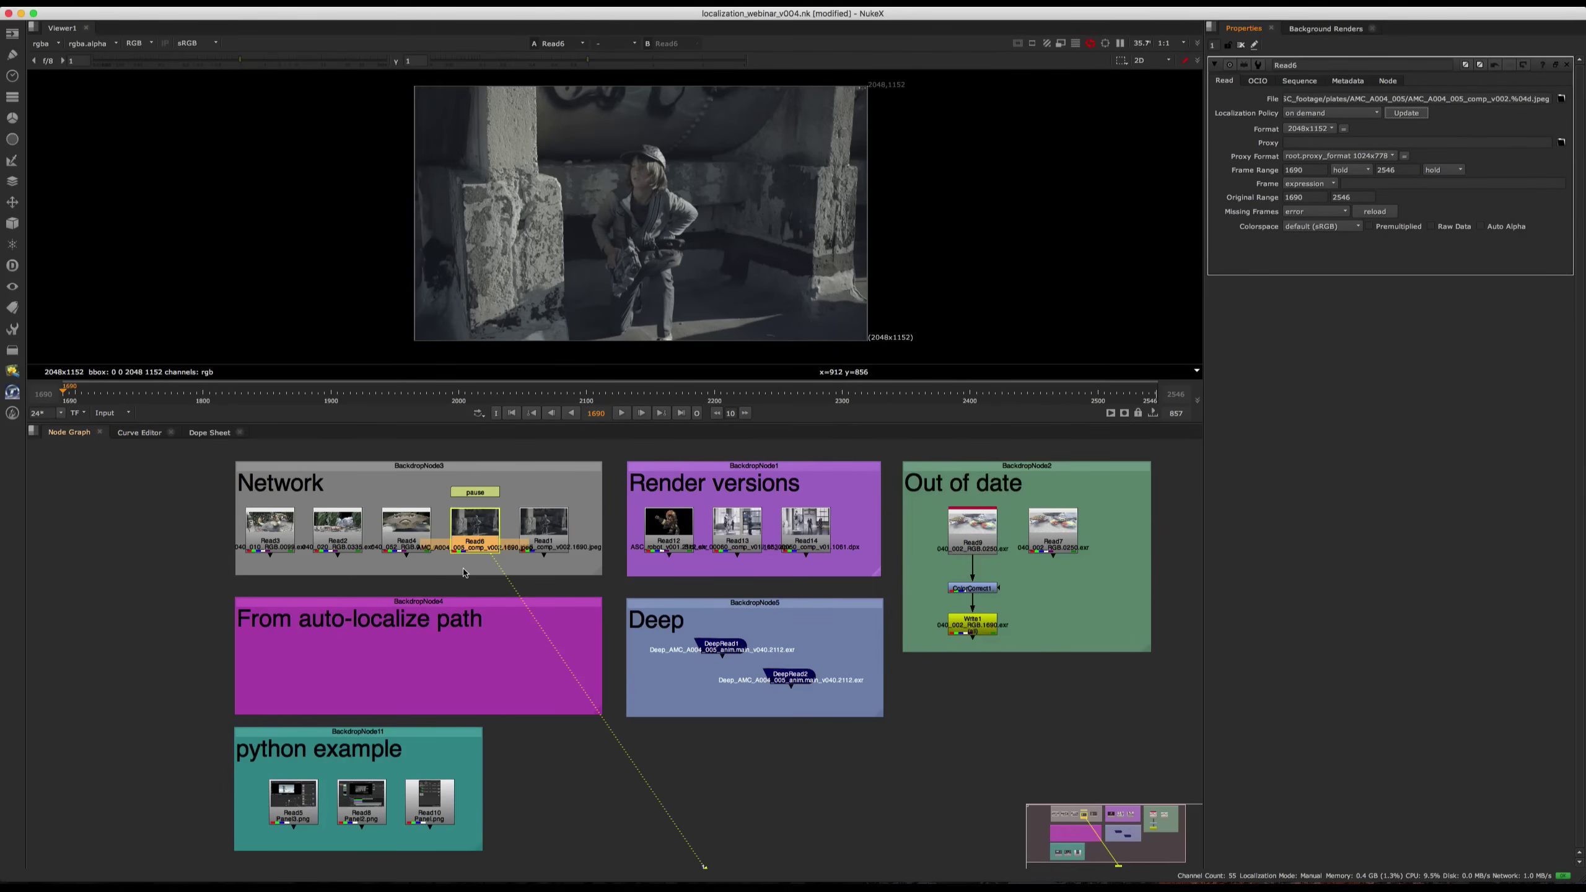
- Examine Read6's localization progress in the node graph and play its clip in the viewer for a while
{"action": "scroll", "coordinate": [512, 499], "scroll_direction": "up", "scroll_amount": 5}
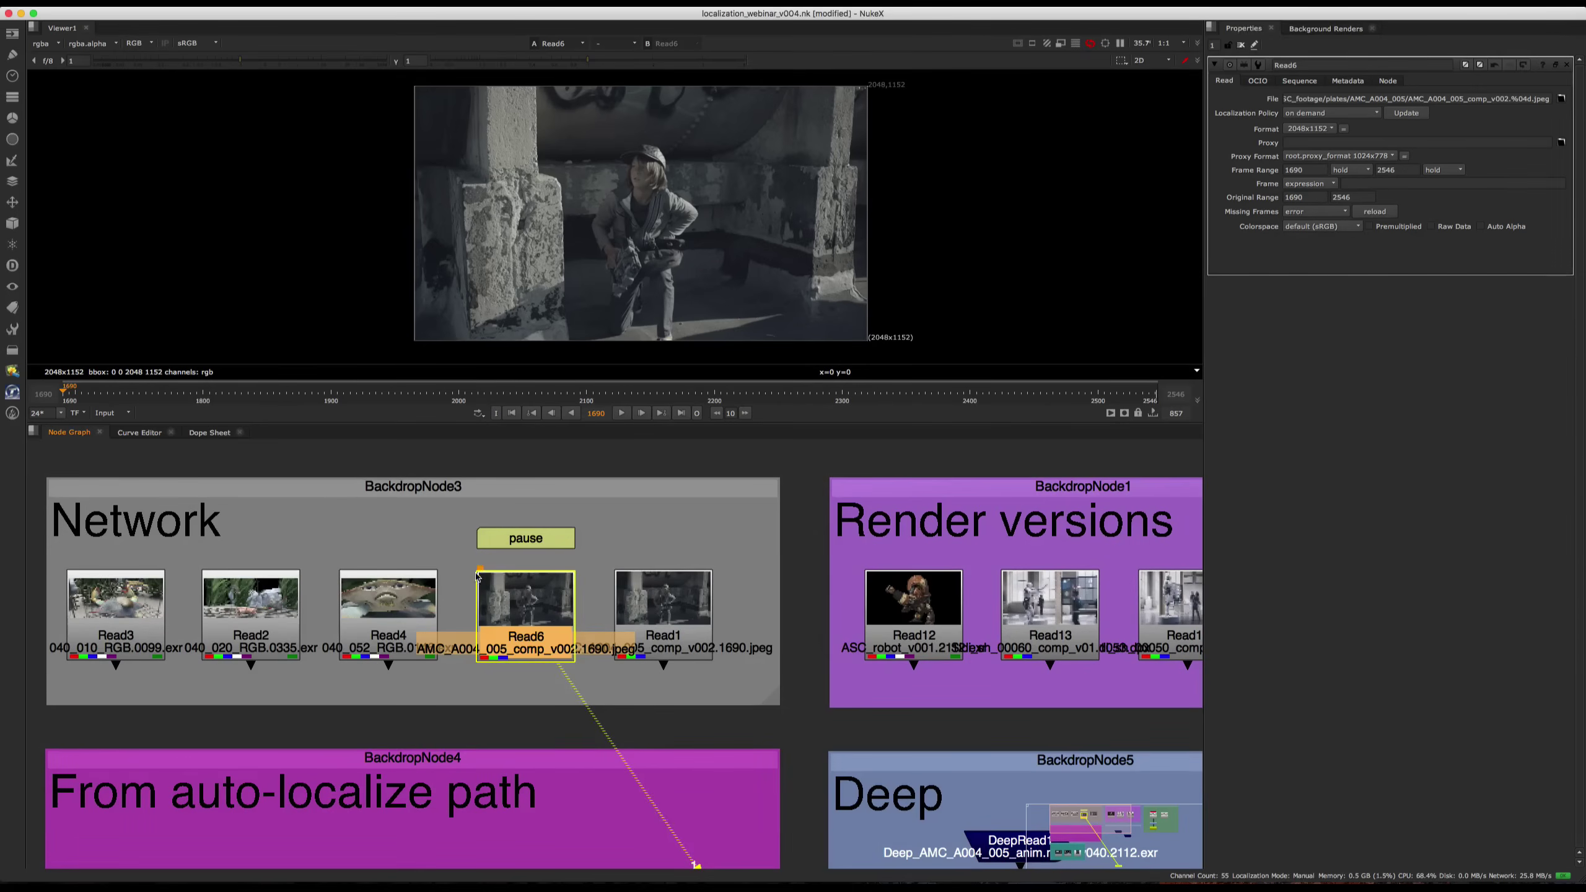
{"action": "scroll", "coordinate": [490, 572], "scroll_direction": "down", "scroll_amount": 3}
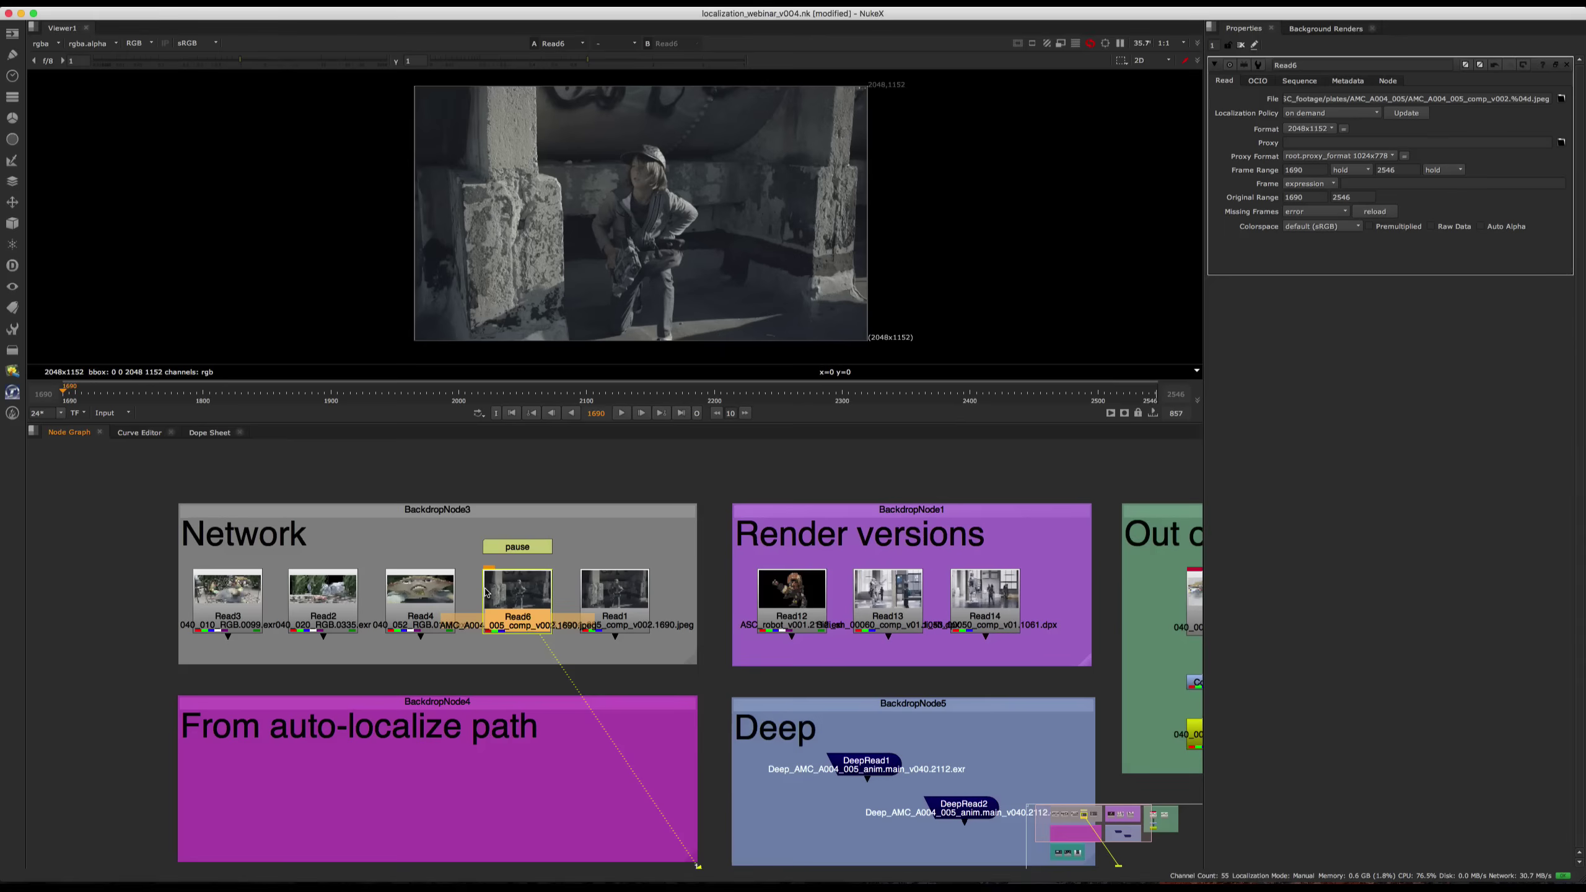
{"action": "left_click", "coordinate": [517, 602]}
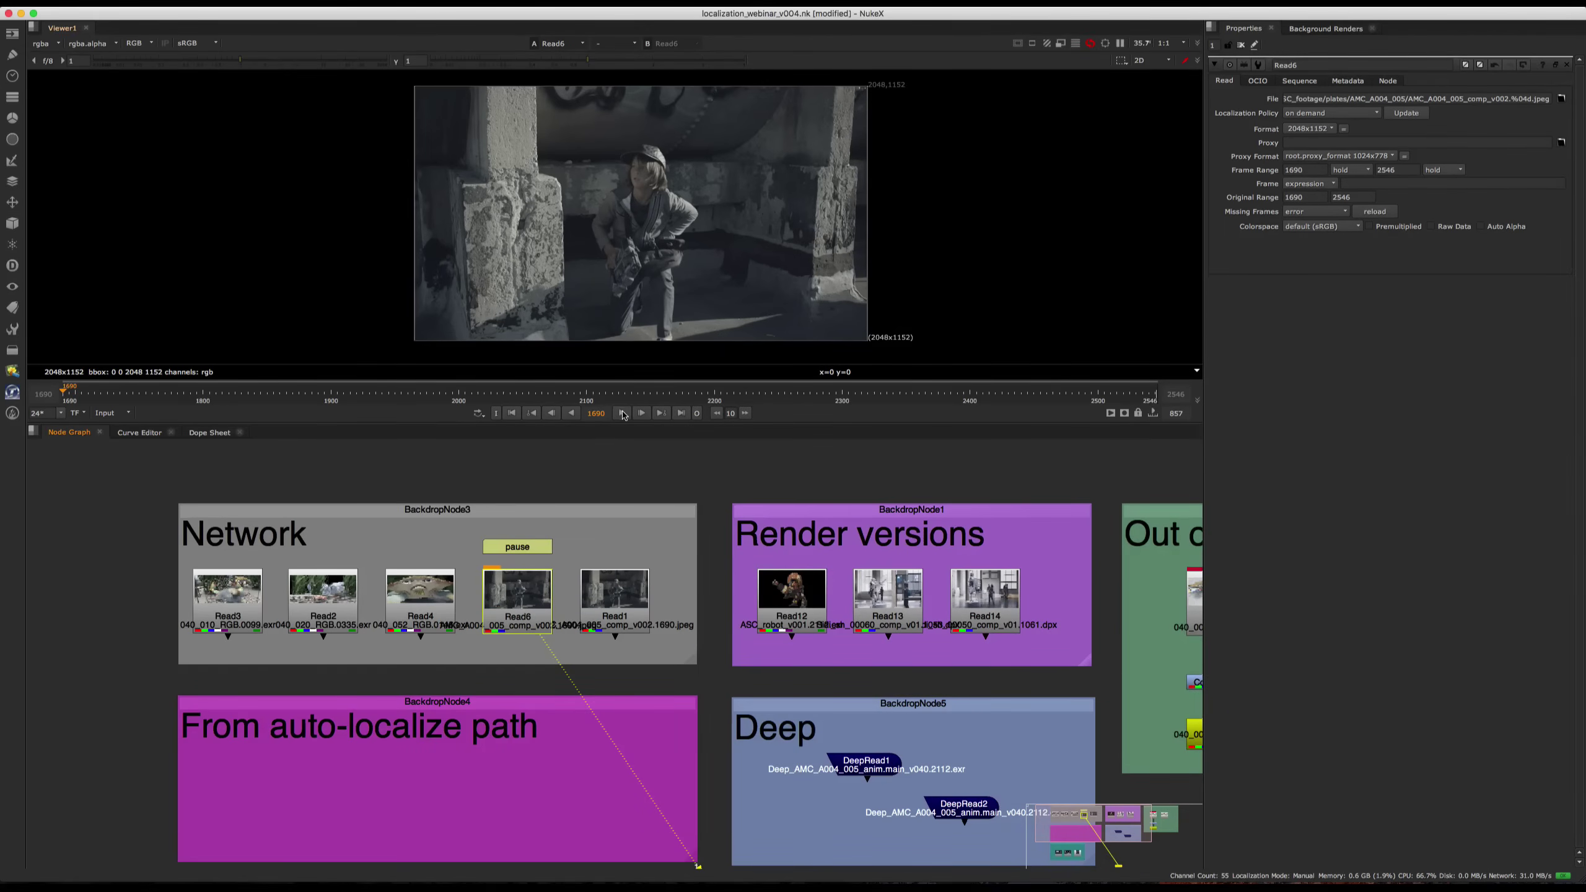
{"action": "left_click", "coordinate": [625, 414]}
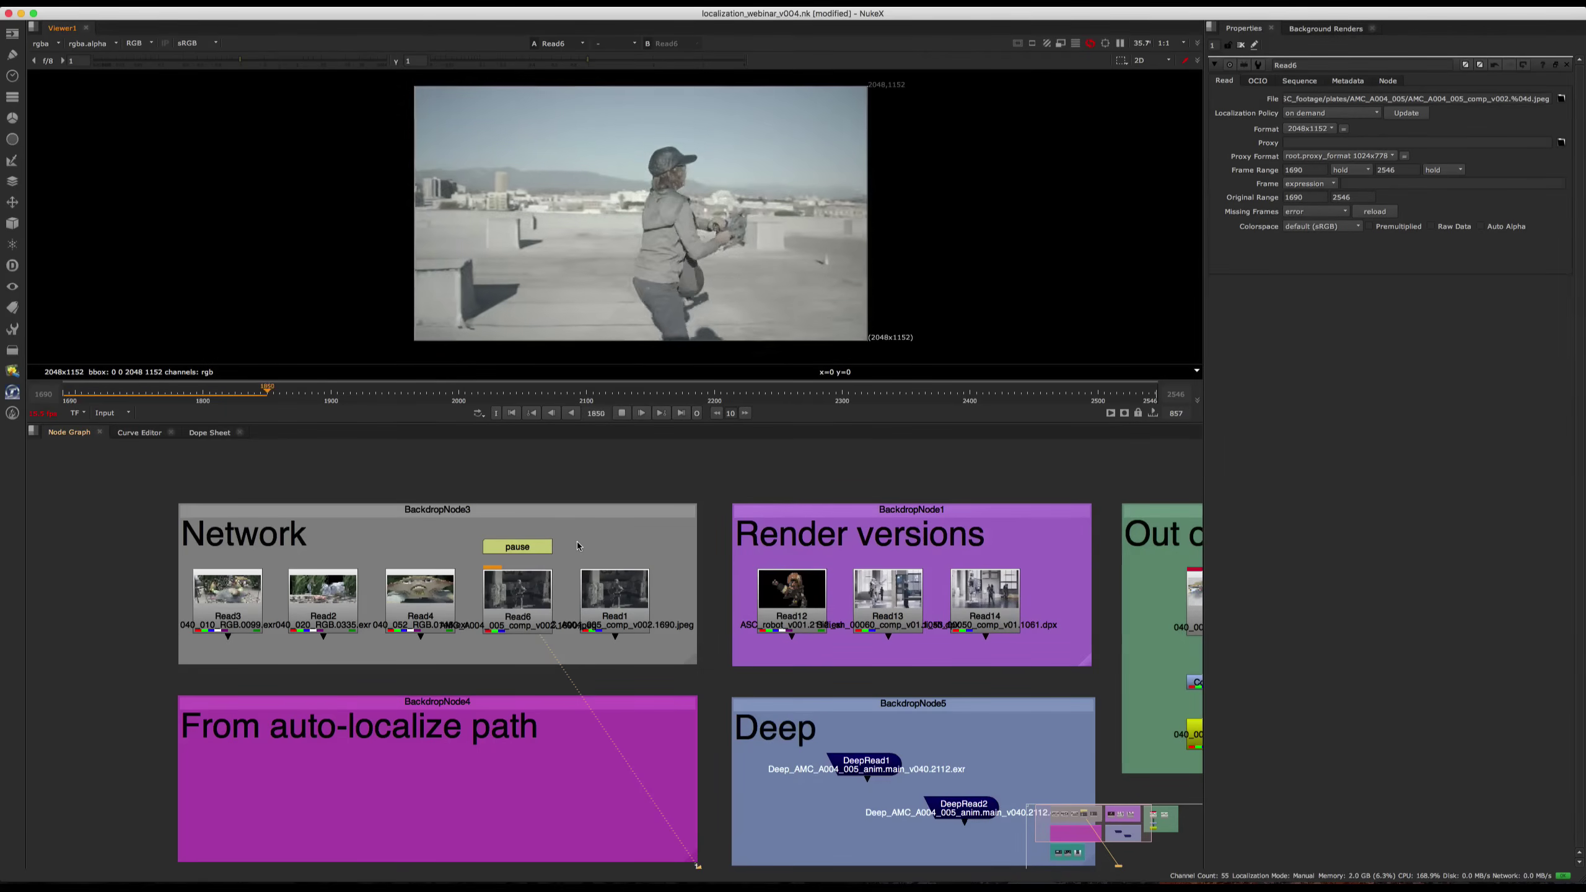
{"action": "left_click", "coordinate": [622, 413]}
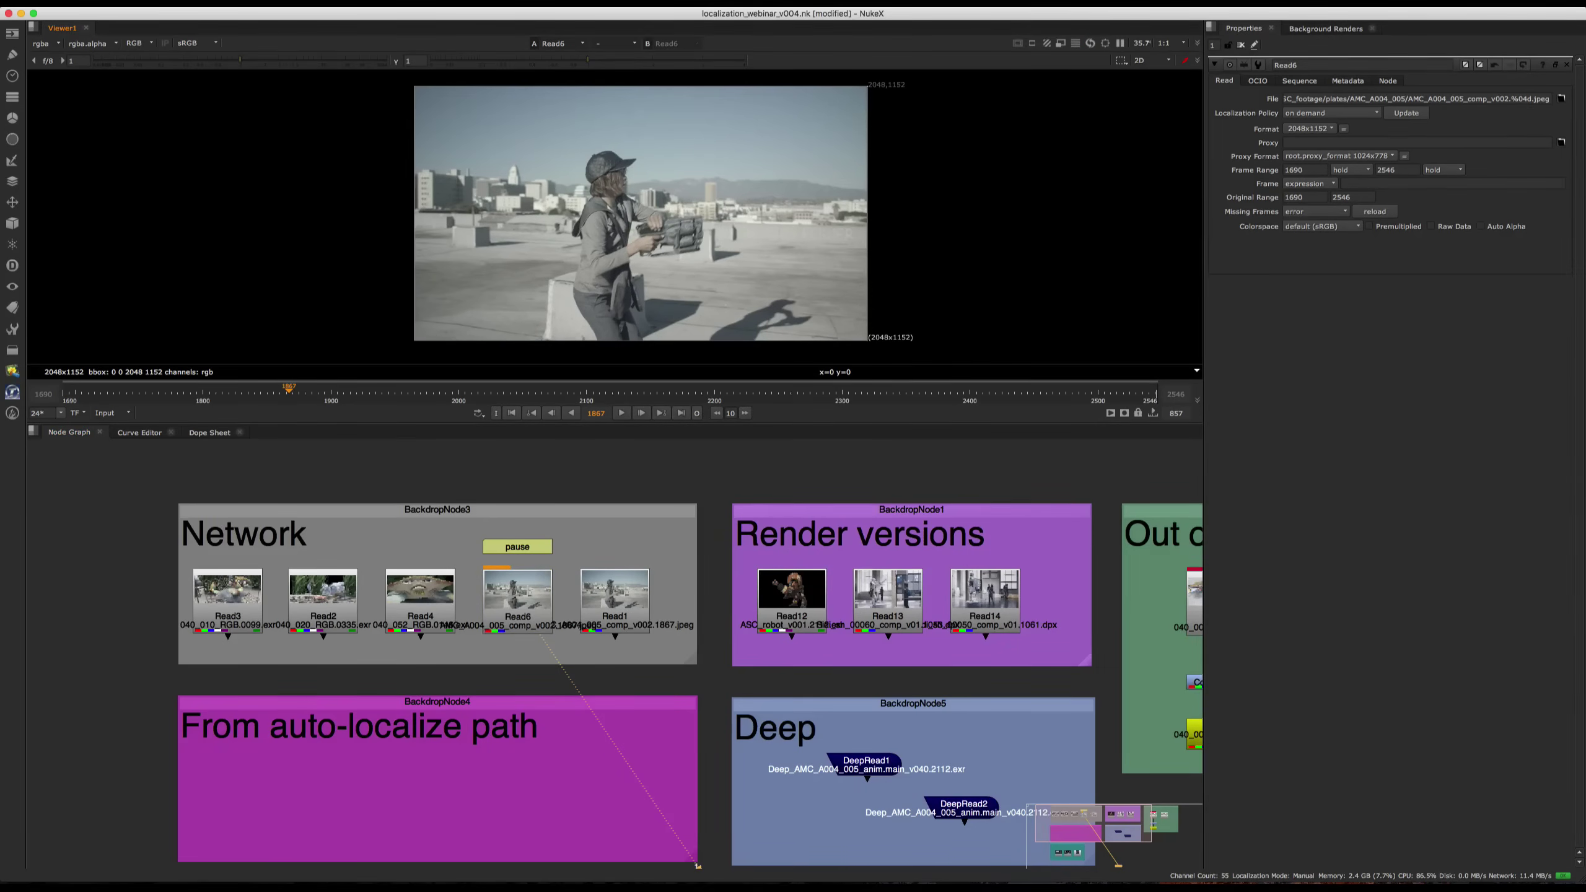
- Pause localization for the script
{"action": "left_click", "coordinate": [299, 3]}
{"action": "mouse_move", "coordinate": [341, 81]}
{"action": "left_click", "coordinate": [488, 84]}
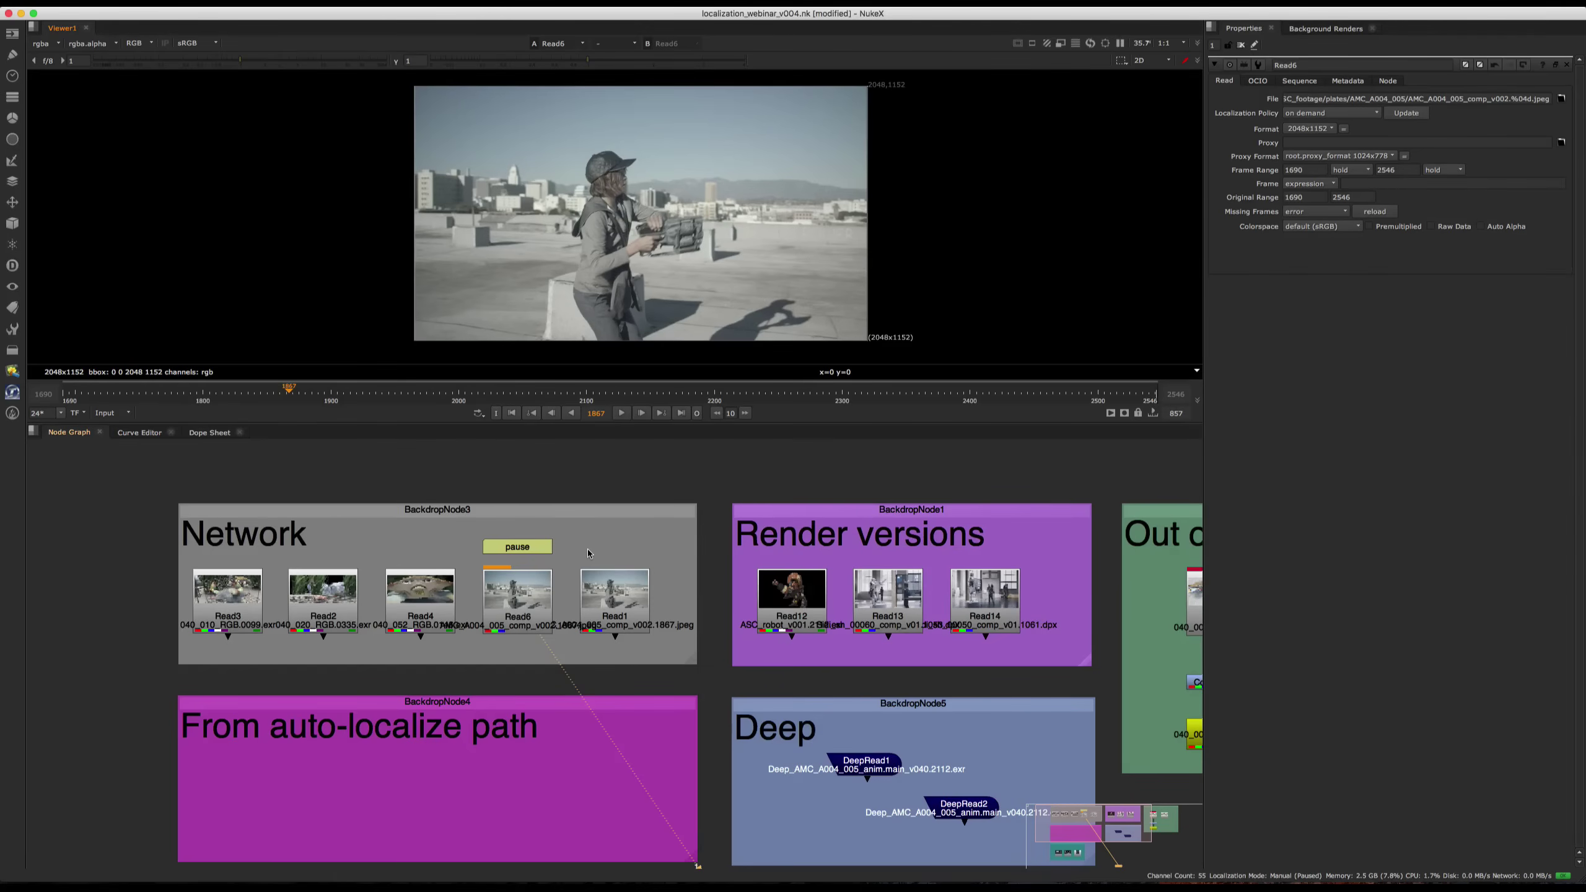
- Set Read6's localization policy to off
{"action": "left_click", "coordinate": [530, 608]}
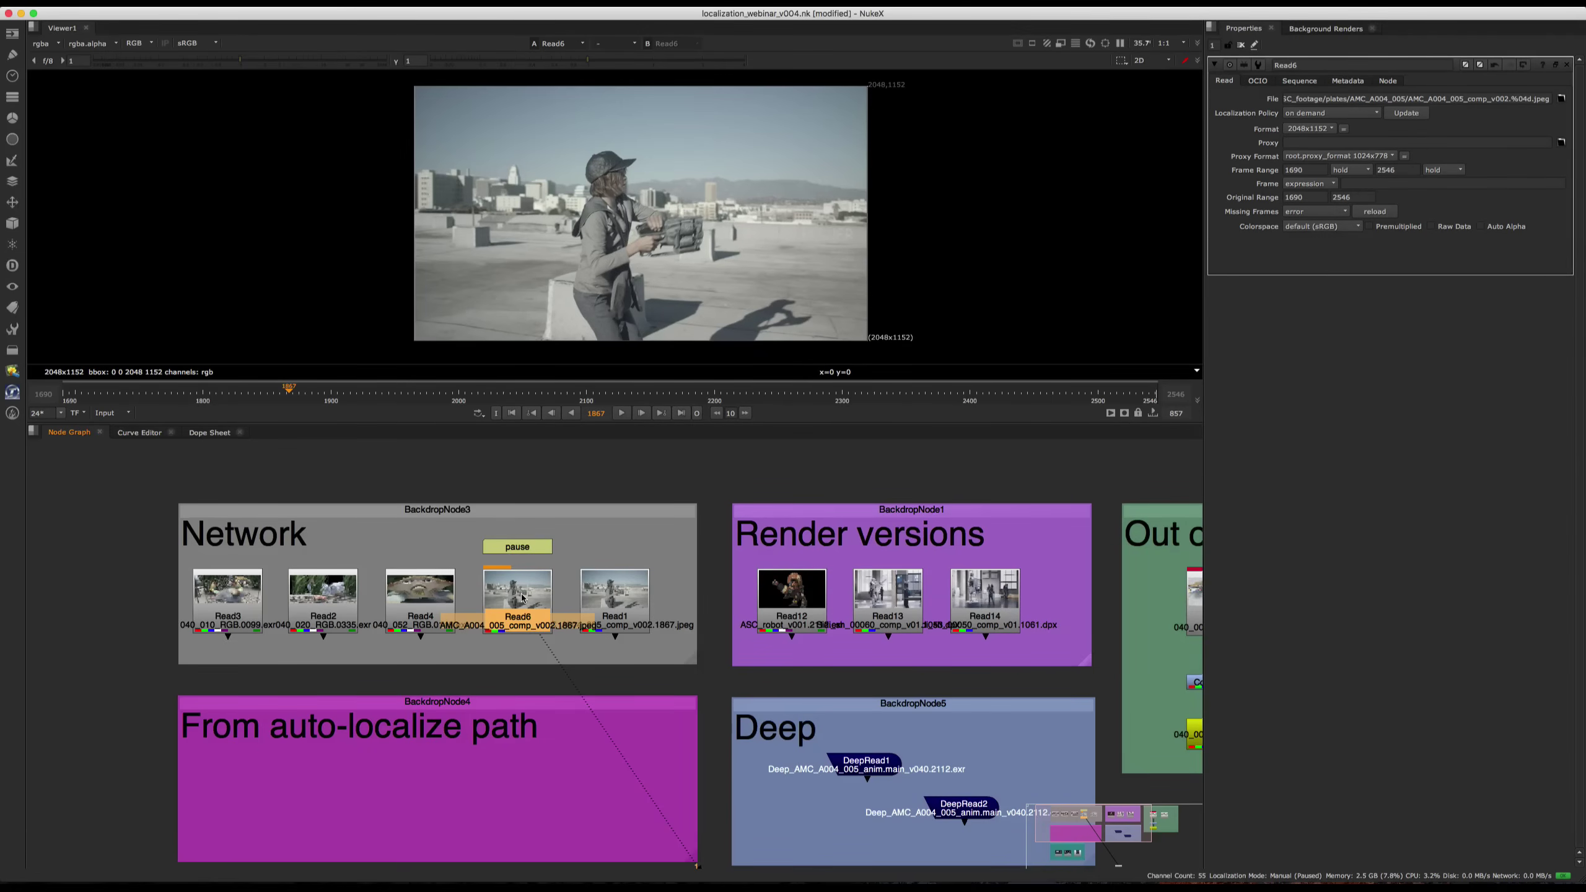
{"action": "left_click", "coordinate": [1342, 113]}
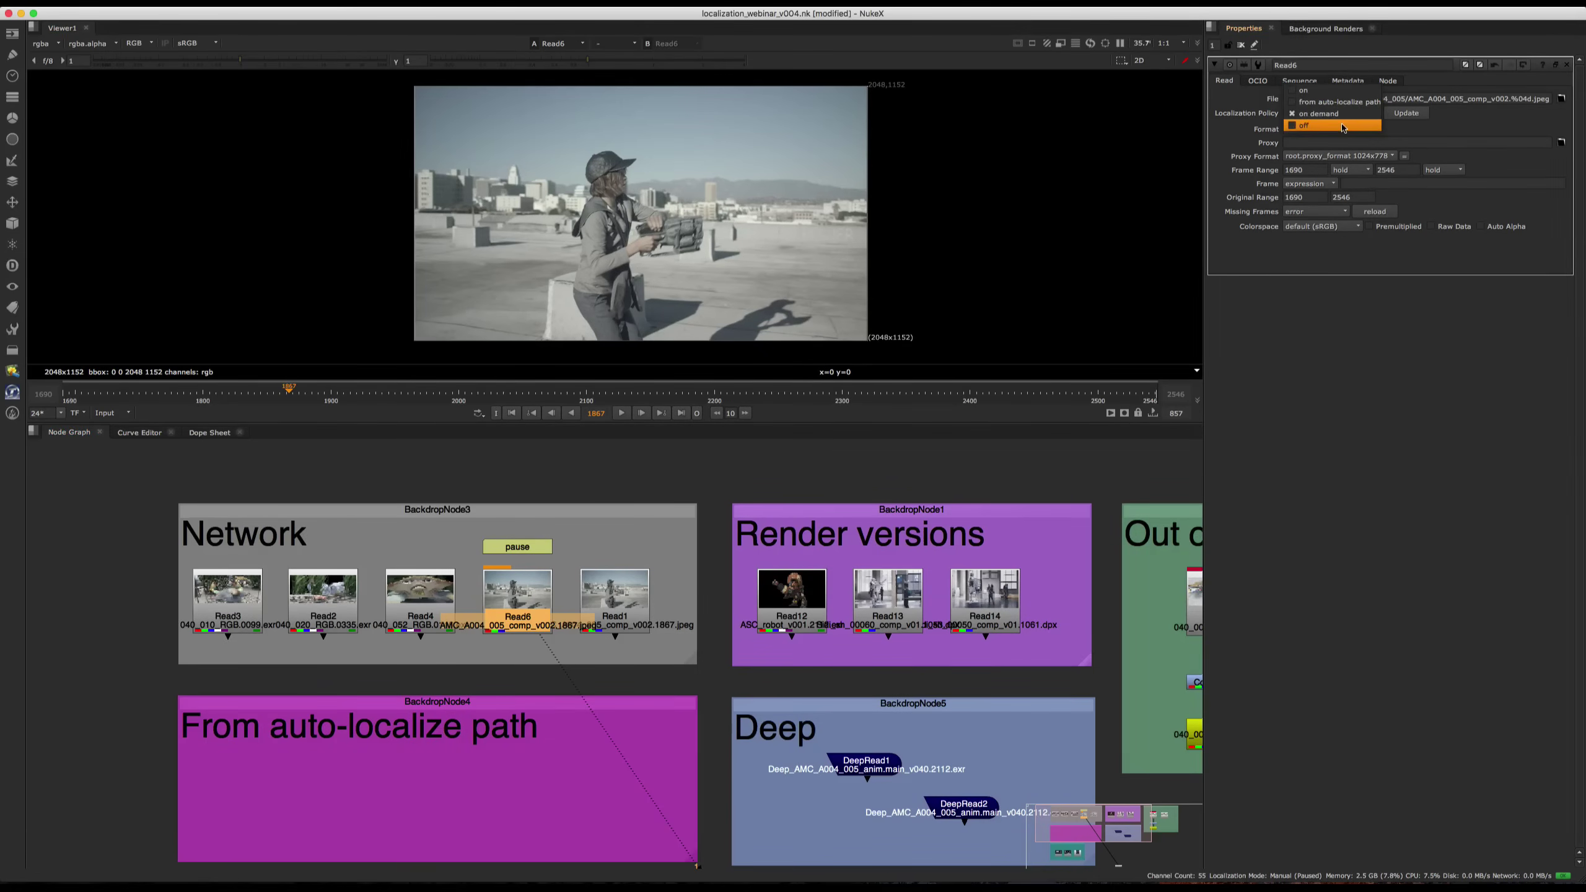
{"action": "key", "text": "Escape"}
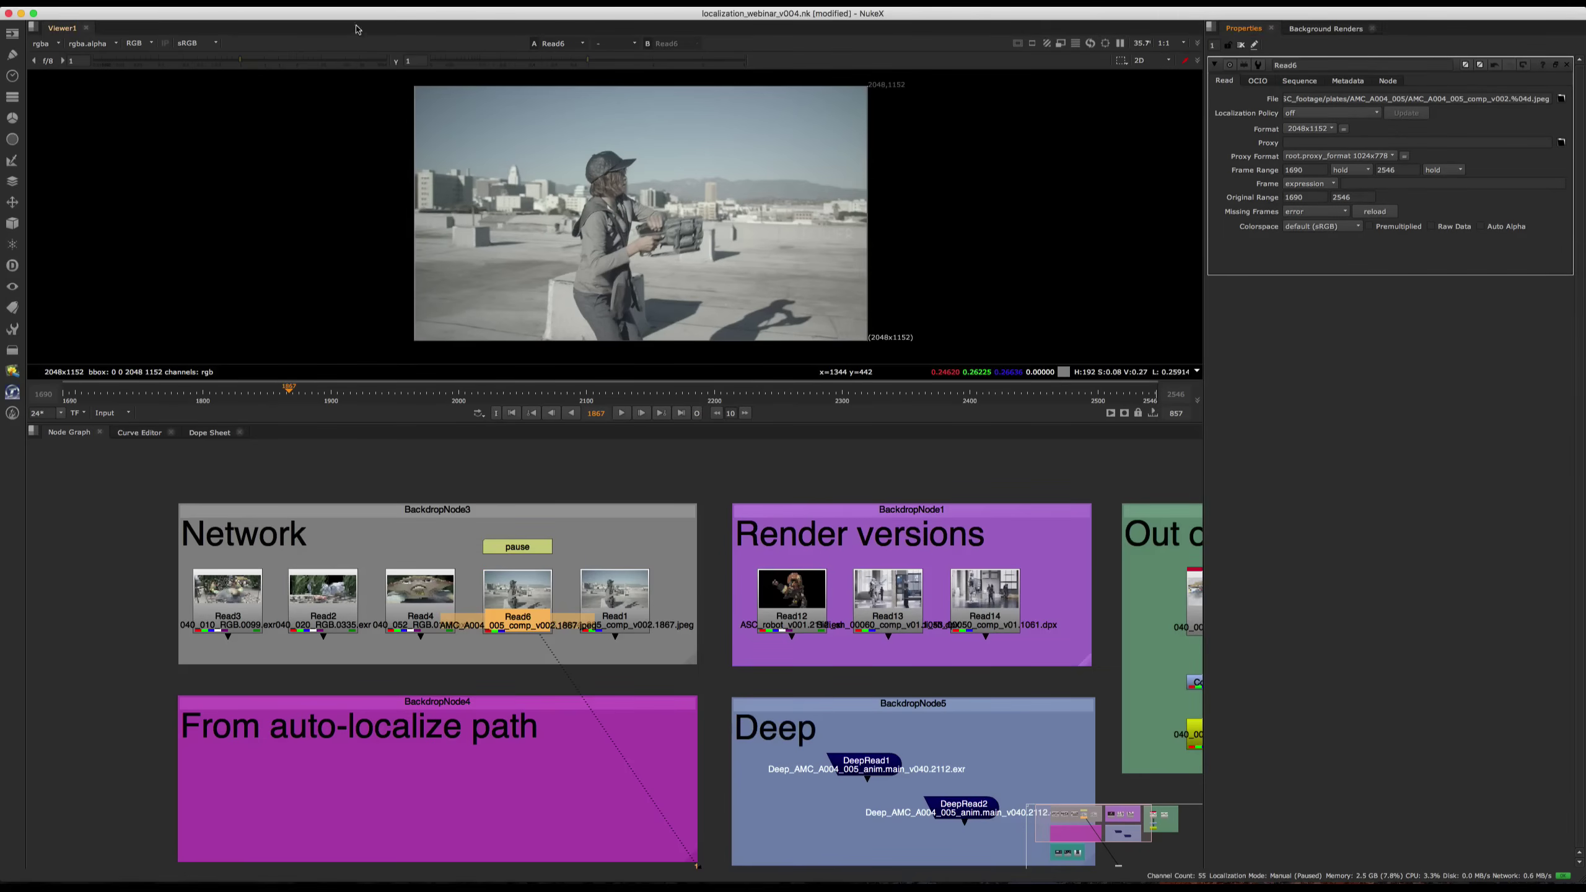
- Clear the unused local files from the localization folder and confirm their deletion
{"action": "left_click", "coordinate": [312, 3]}
{"action": "mouse_move", "coordinate": [350, 86]}
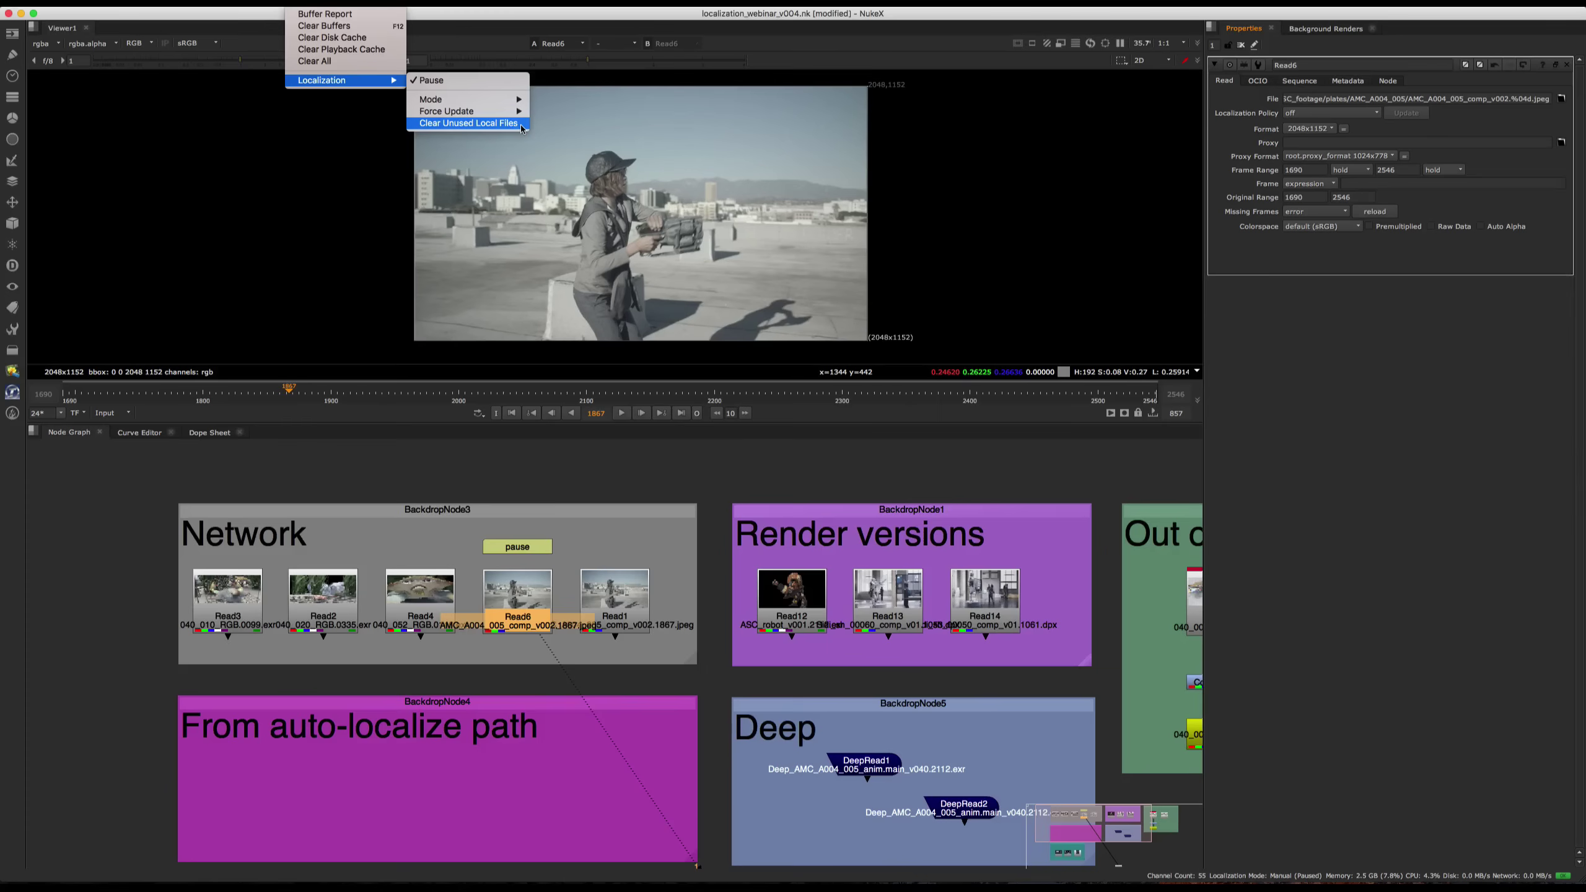
{"action": "left_click", "coordinate": [522, 127]}
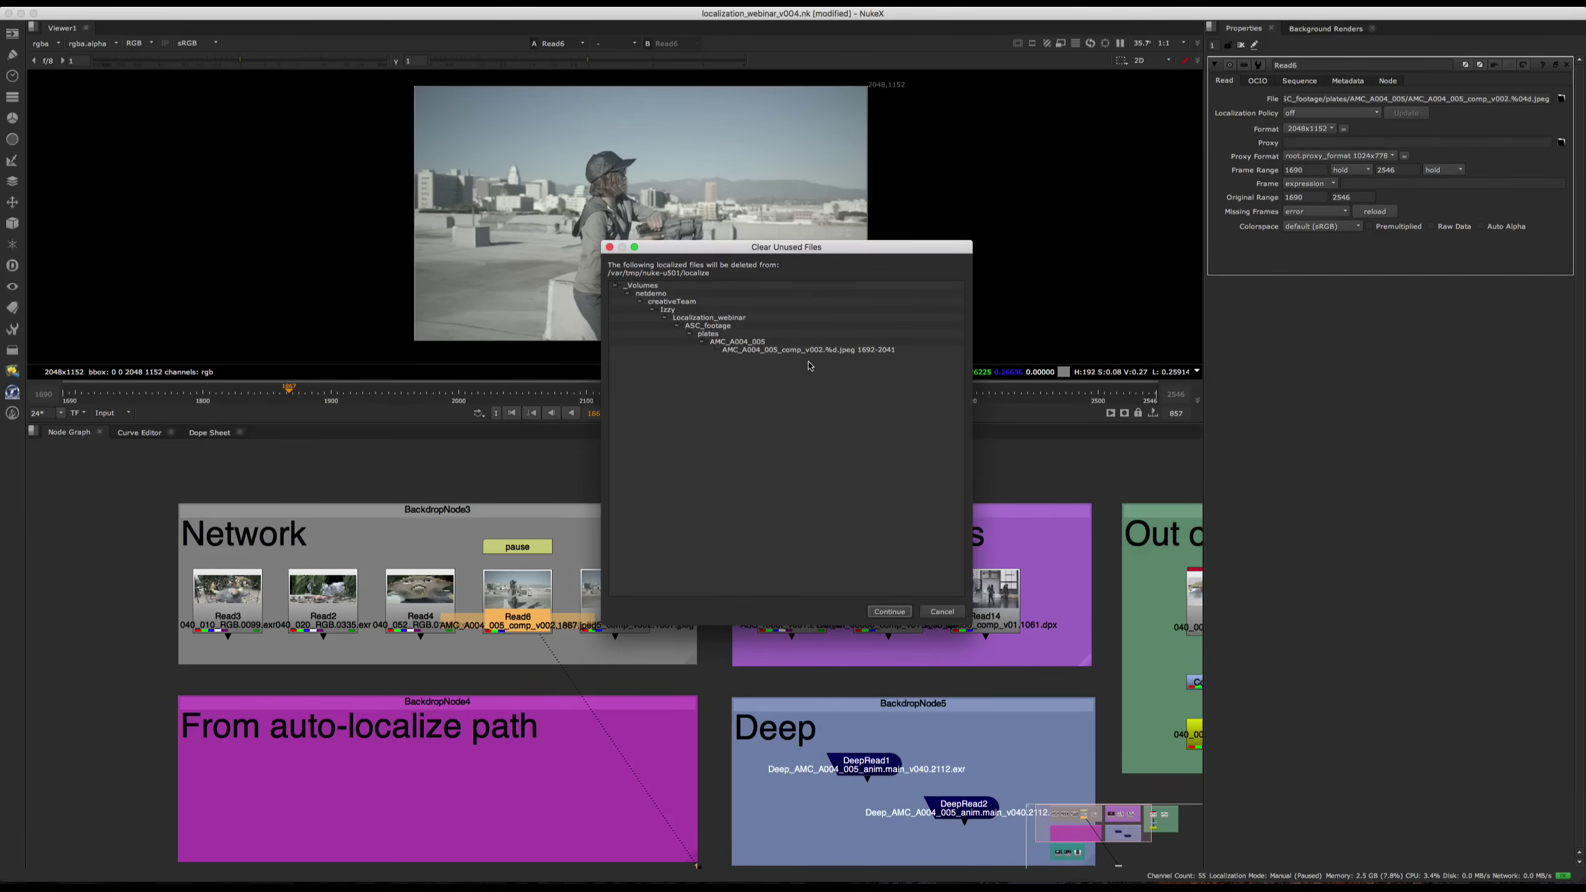
{"action": "left_click", "coordinate": [890, 611]}
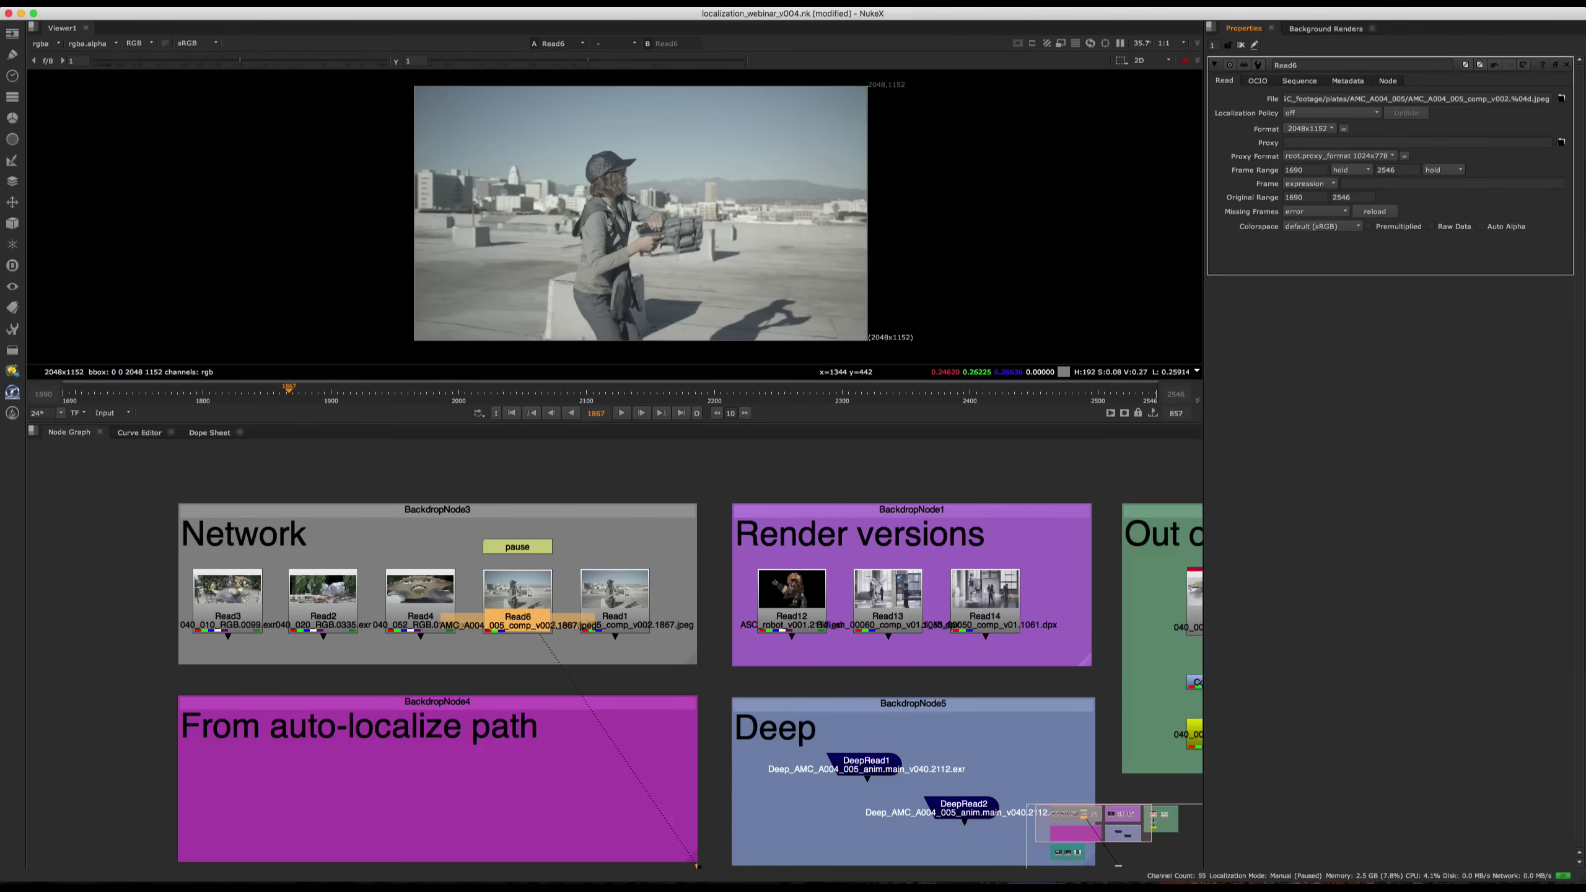
- Resume the paused localization for the script
{"action": "left_click", "coordinate": [309, 3]}
{"action": "mouse_move", "coordinate": [340, 78]}
{"action": "left_click", "coordinate": [437, 82]}
- Review the available localization modes and the options for forcing an update
{"action": "left_click", "coordinate": [309, 3]}
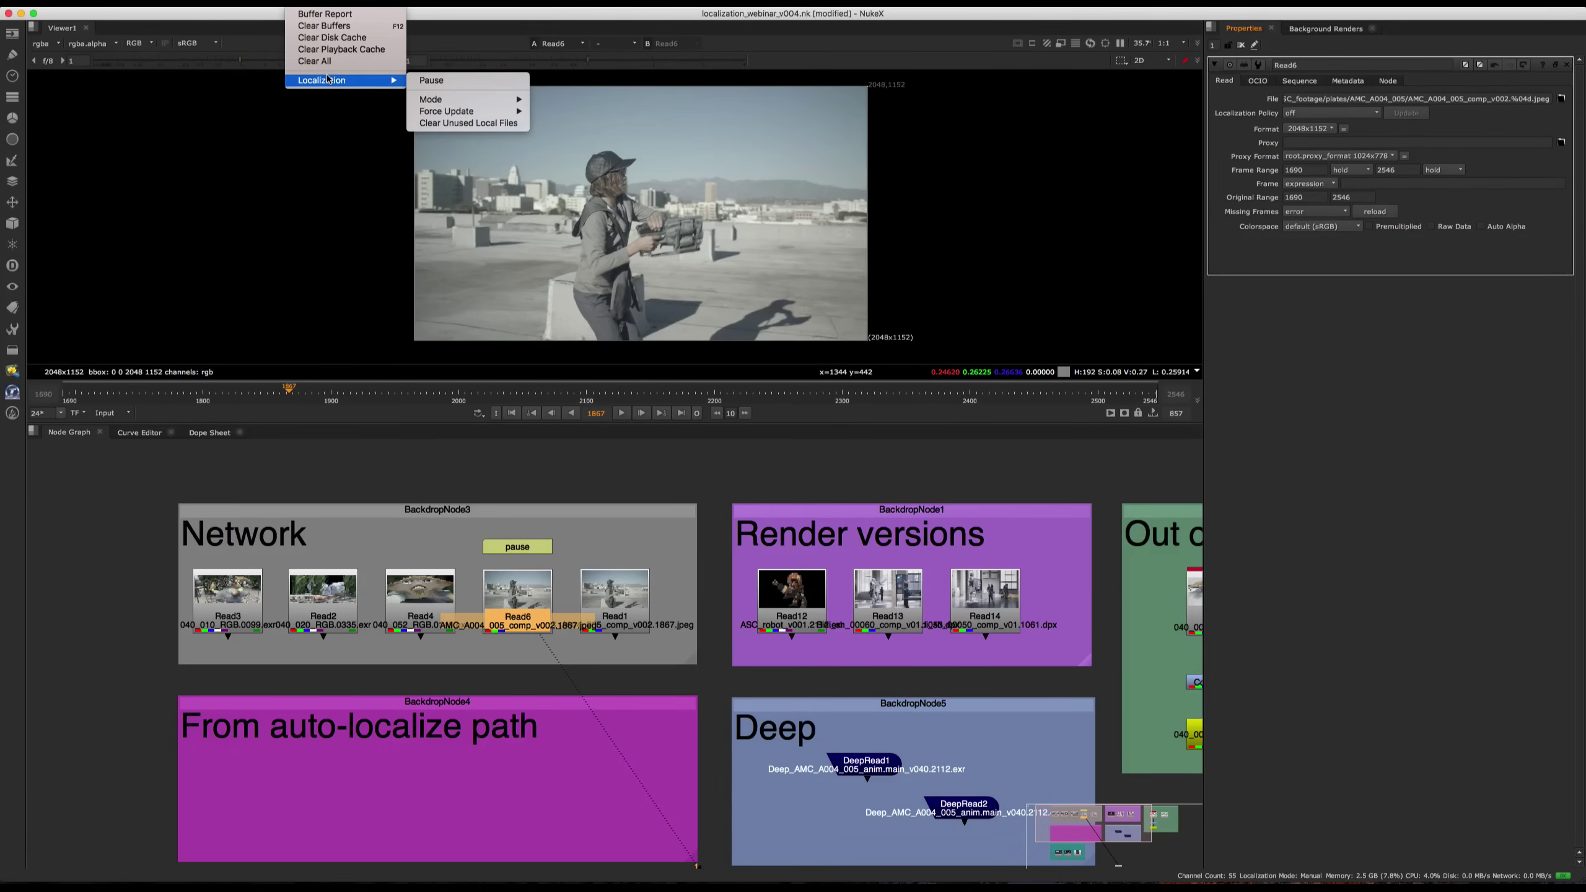
{"action": "mouse_move", "coordinate": [457, 101]}
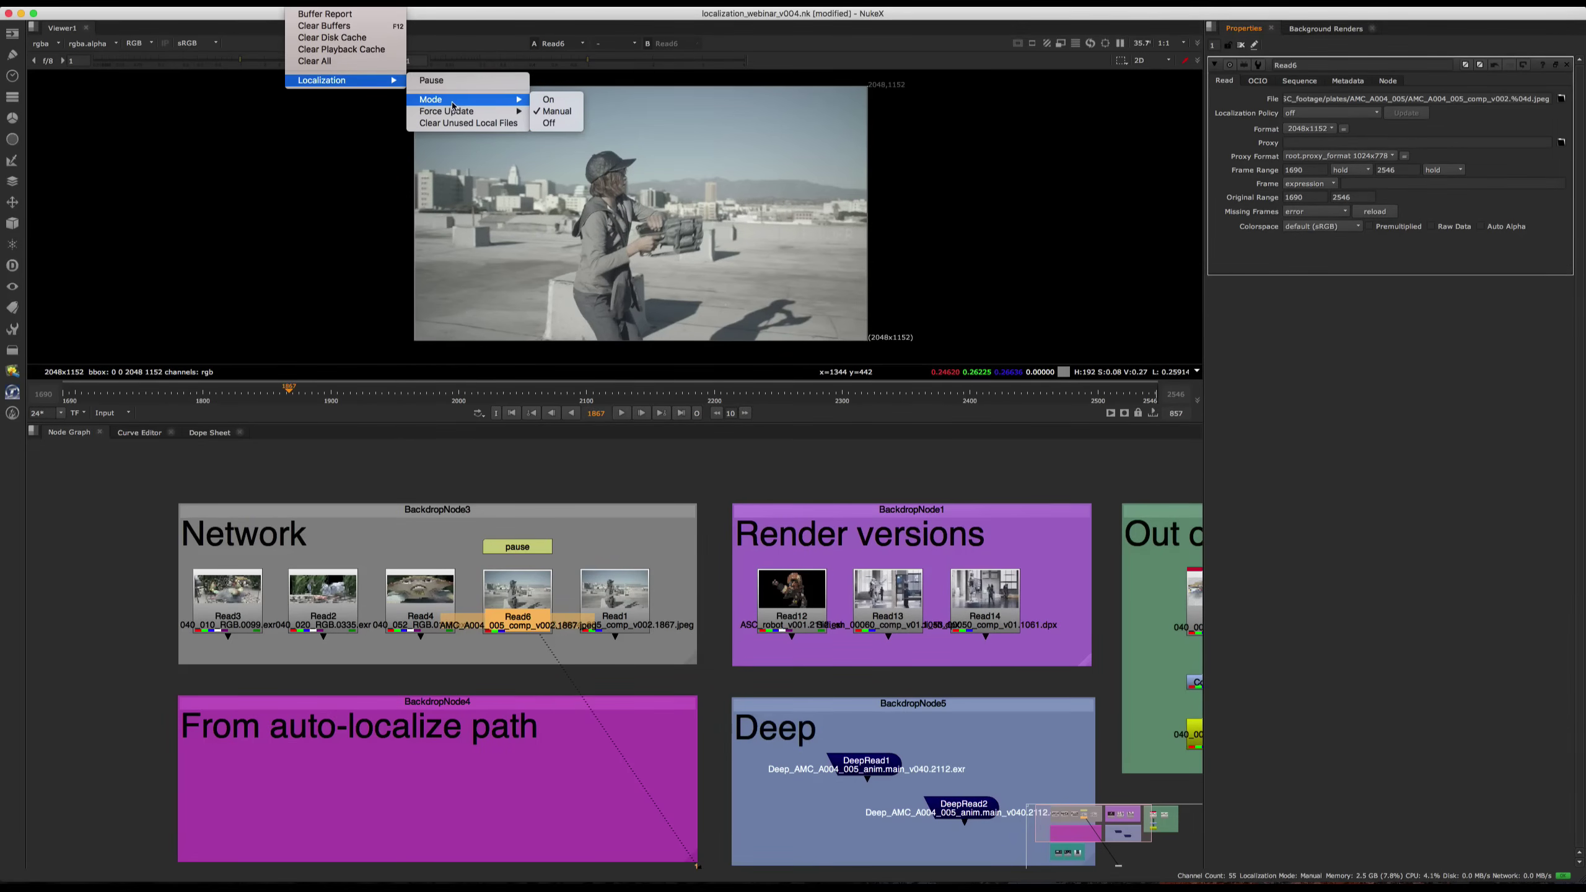
{"action": "mouse_move", "coordinate": [500, 113]}
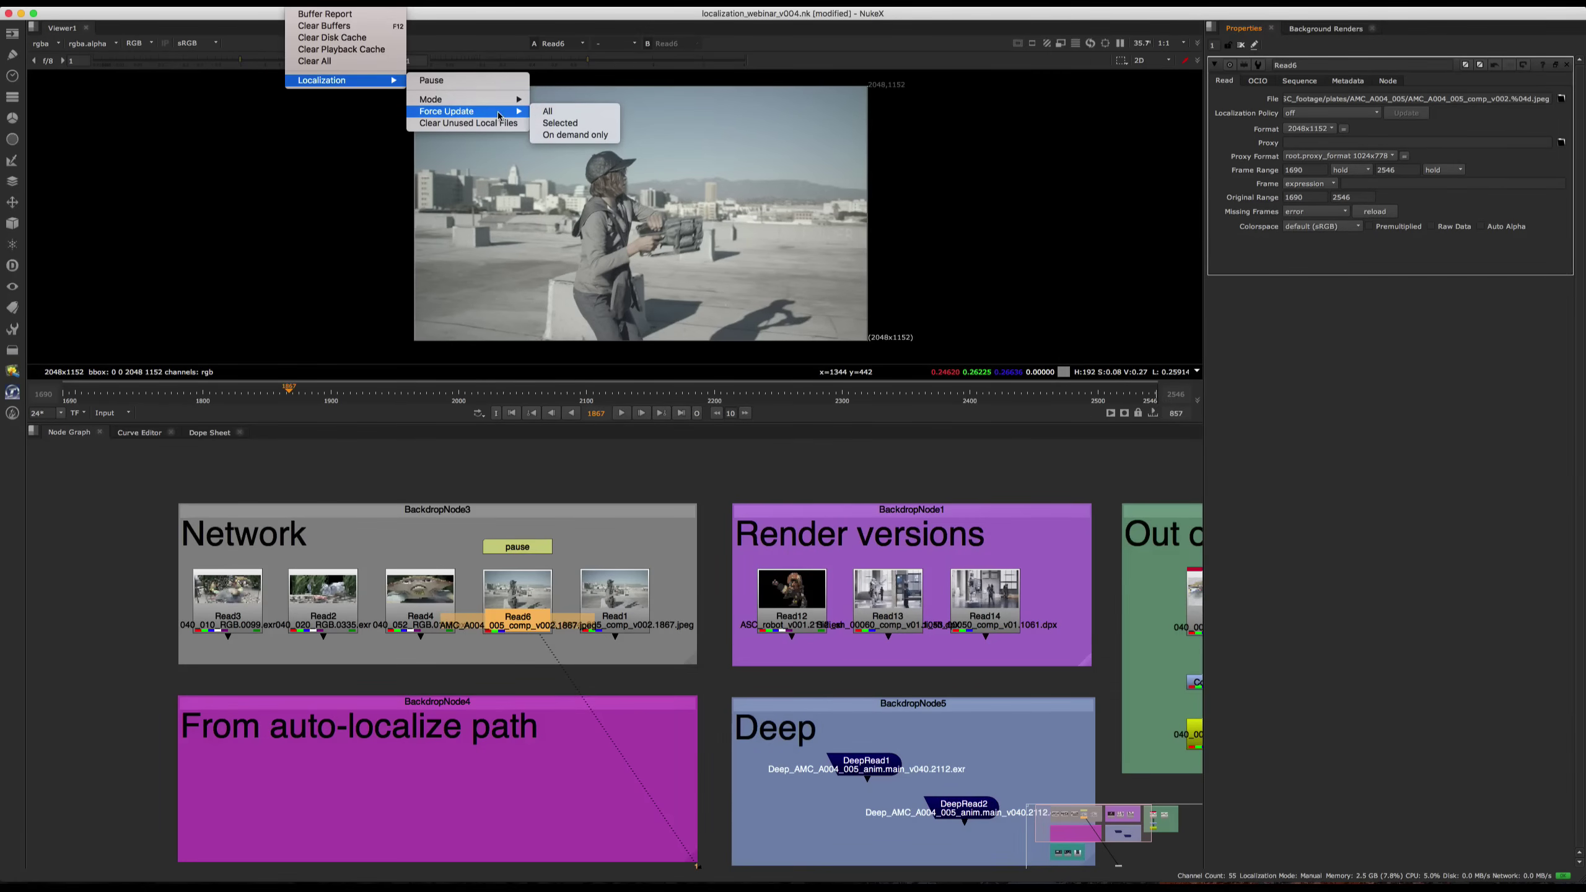
{"action": "left_click", "coordinate": [154, 559]}
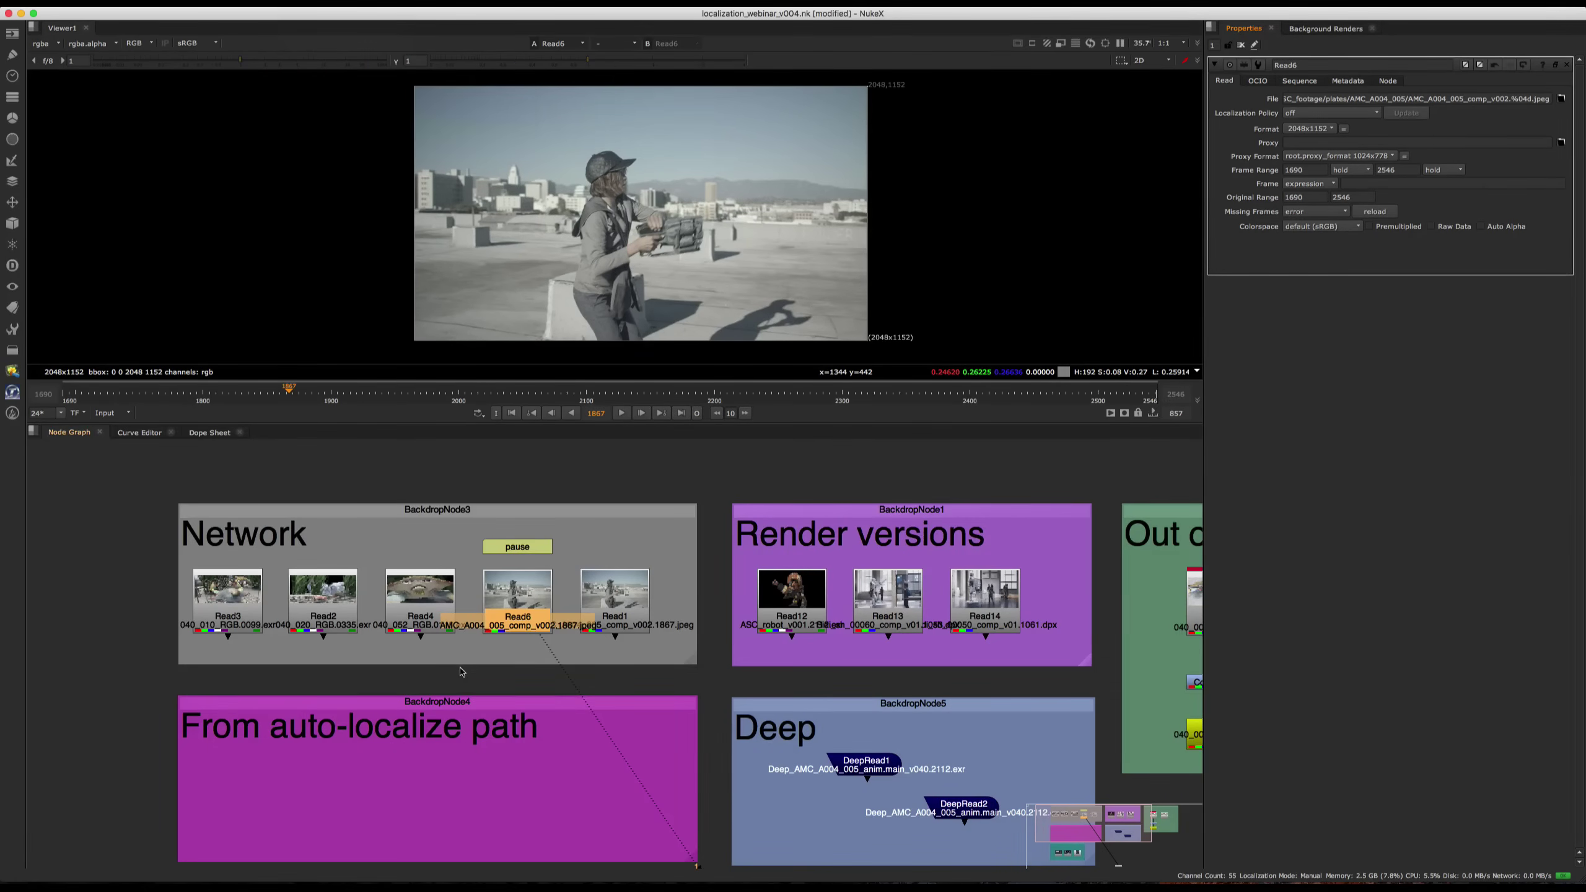
- Select Read3, Read2 and Read4 in the Network group and force a localization update for on-demand nodes only
{"action": "left_click_drag", "start_coordinate": [482, 676], "coordinate": [114, 526]}
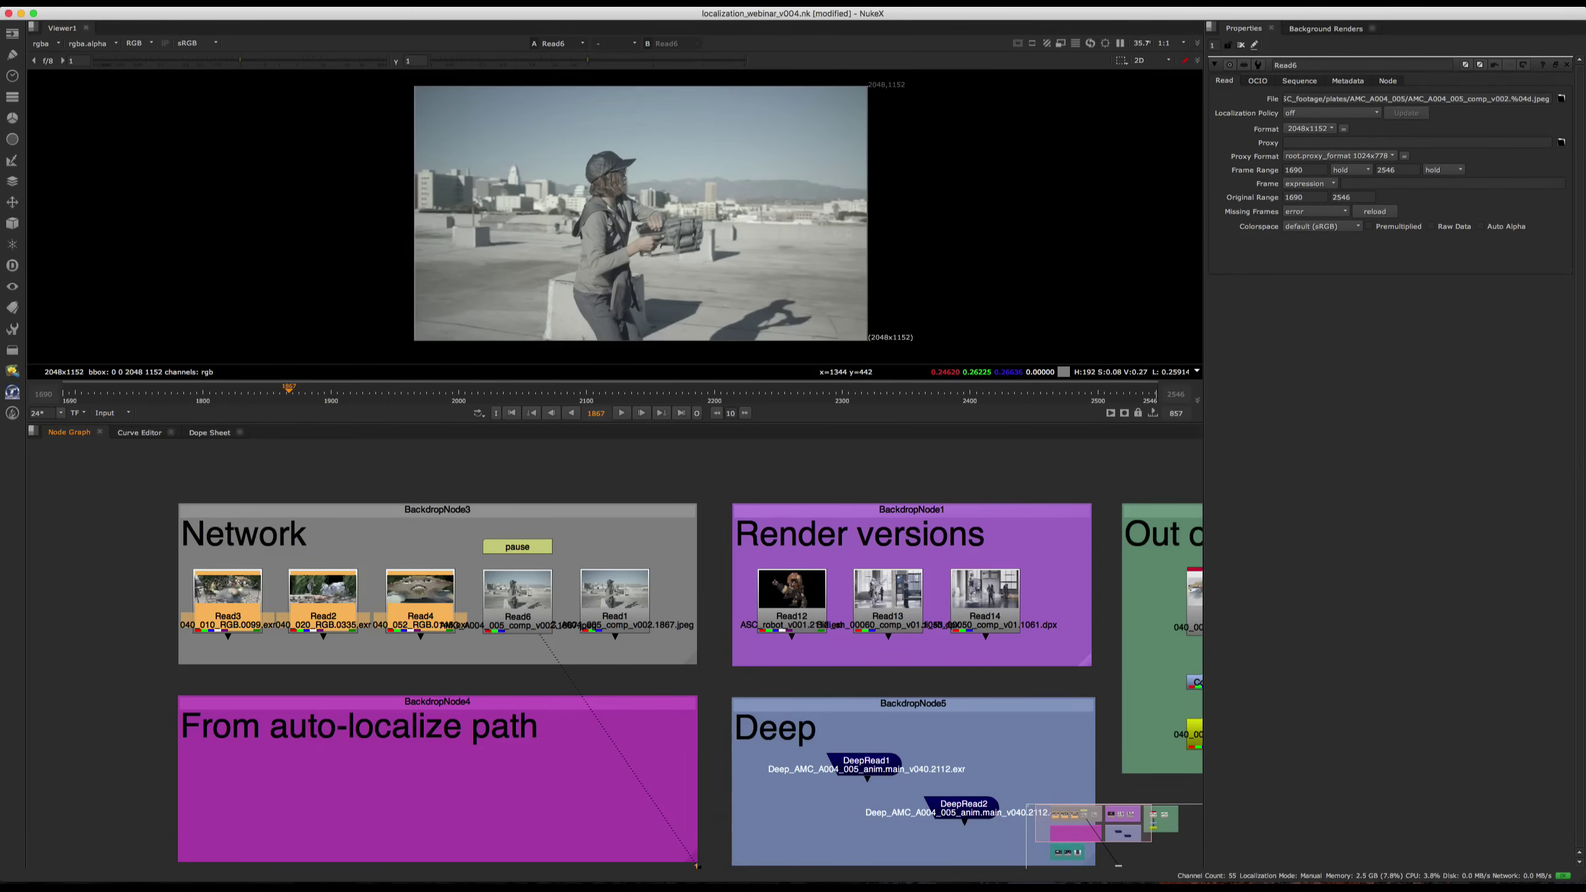
{"action": "left_click", "coordinate": [299, 3]}
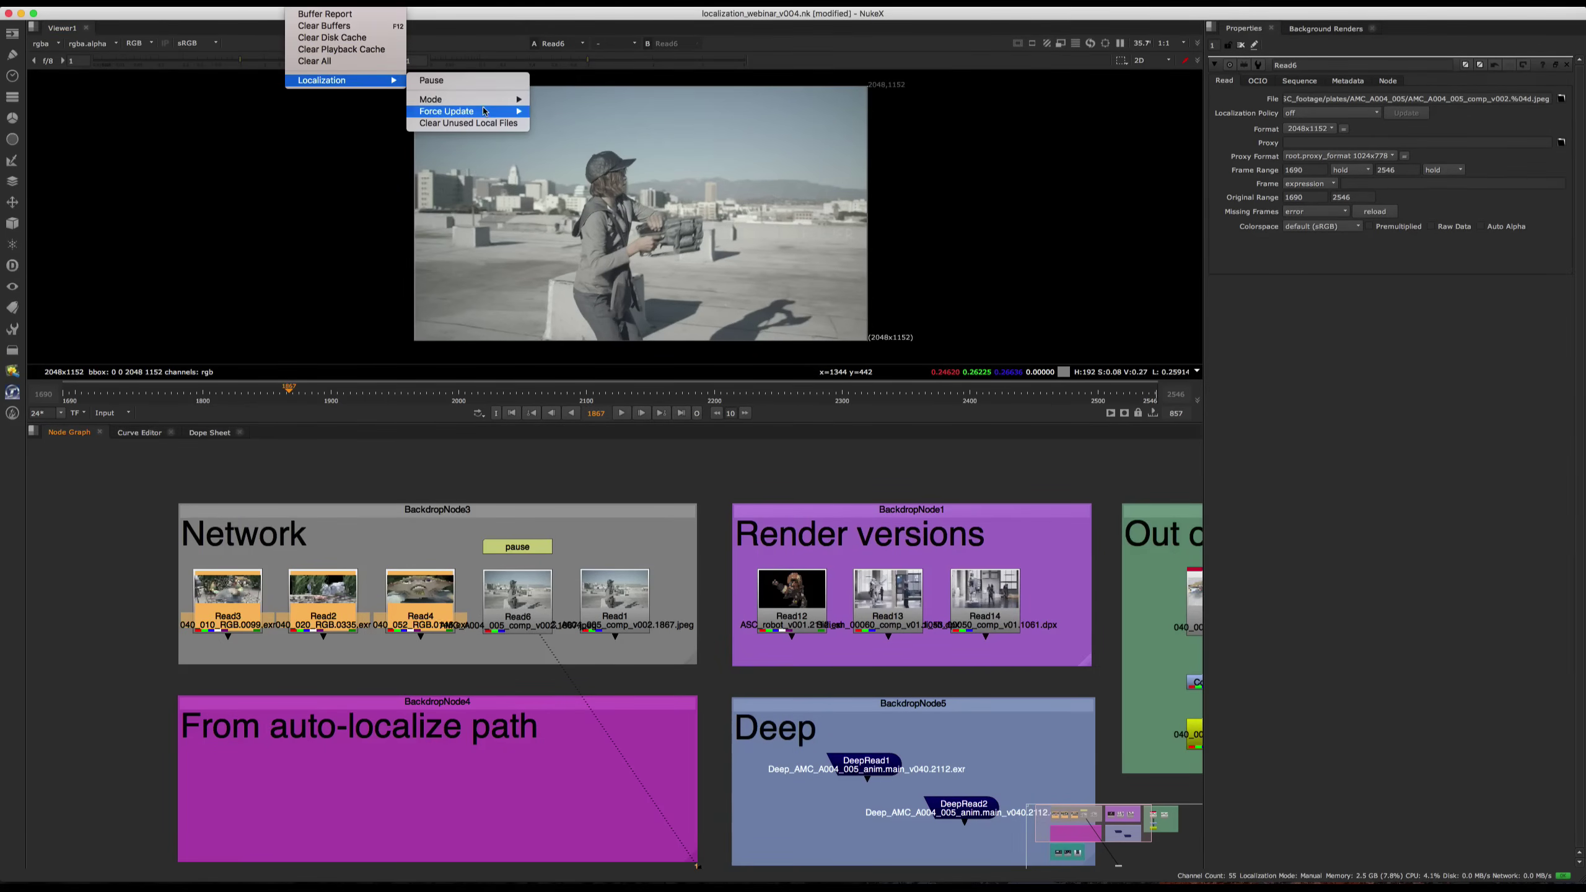
{"action": "mouse_move", "coordinate": [485, 111]}
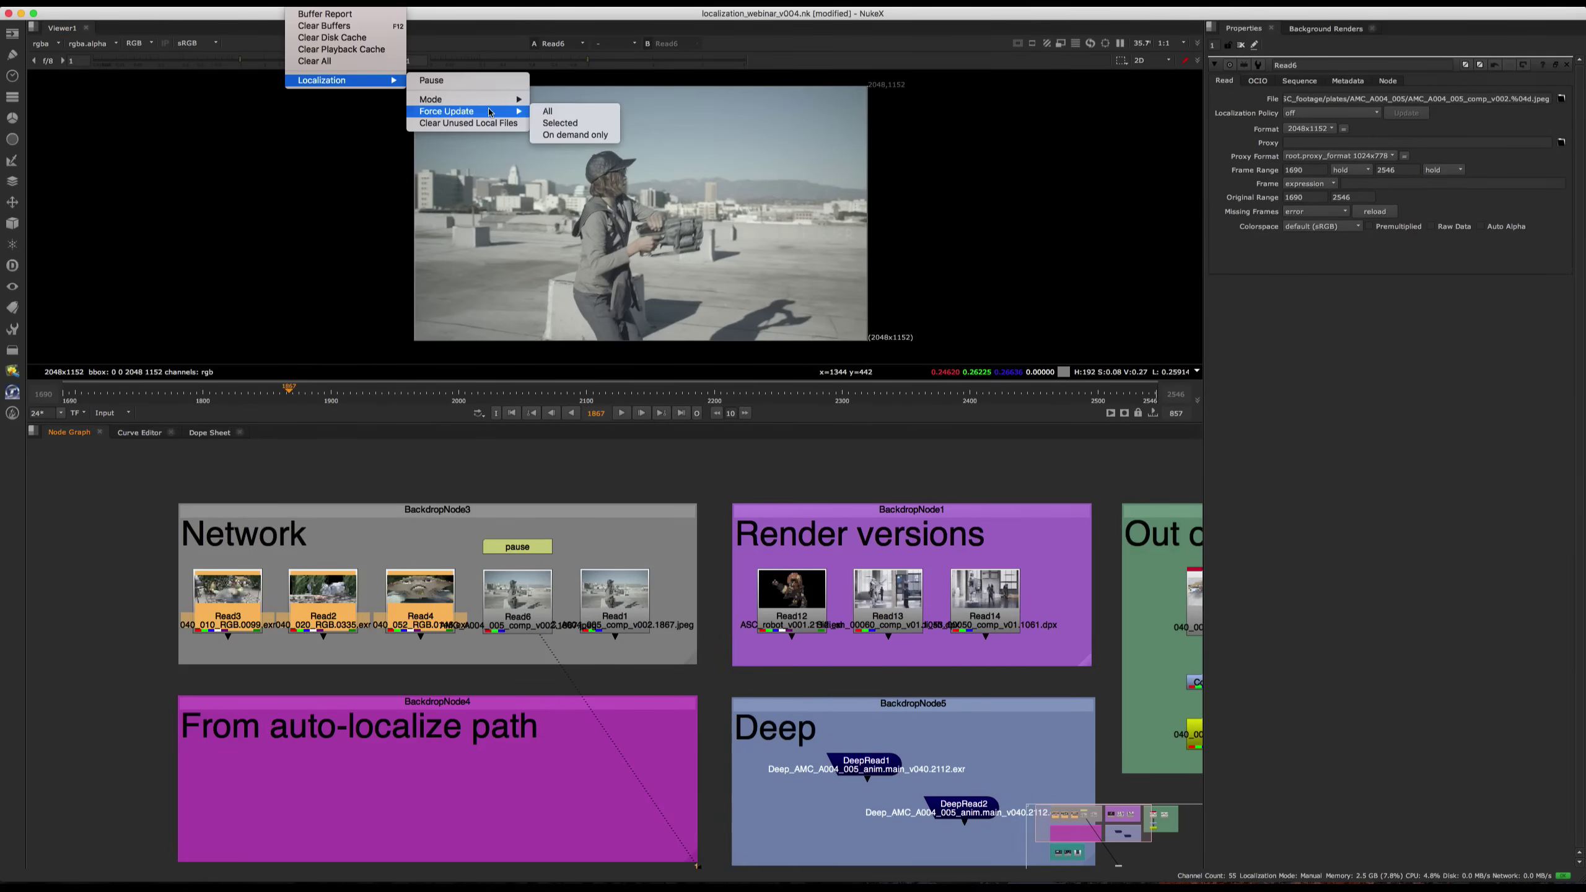
{"action": "left_click", "coordinate": [585, 130]}
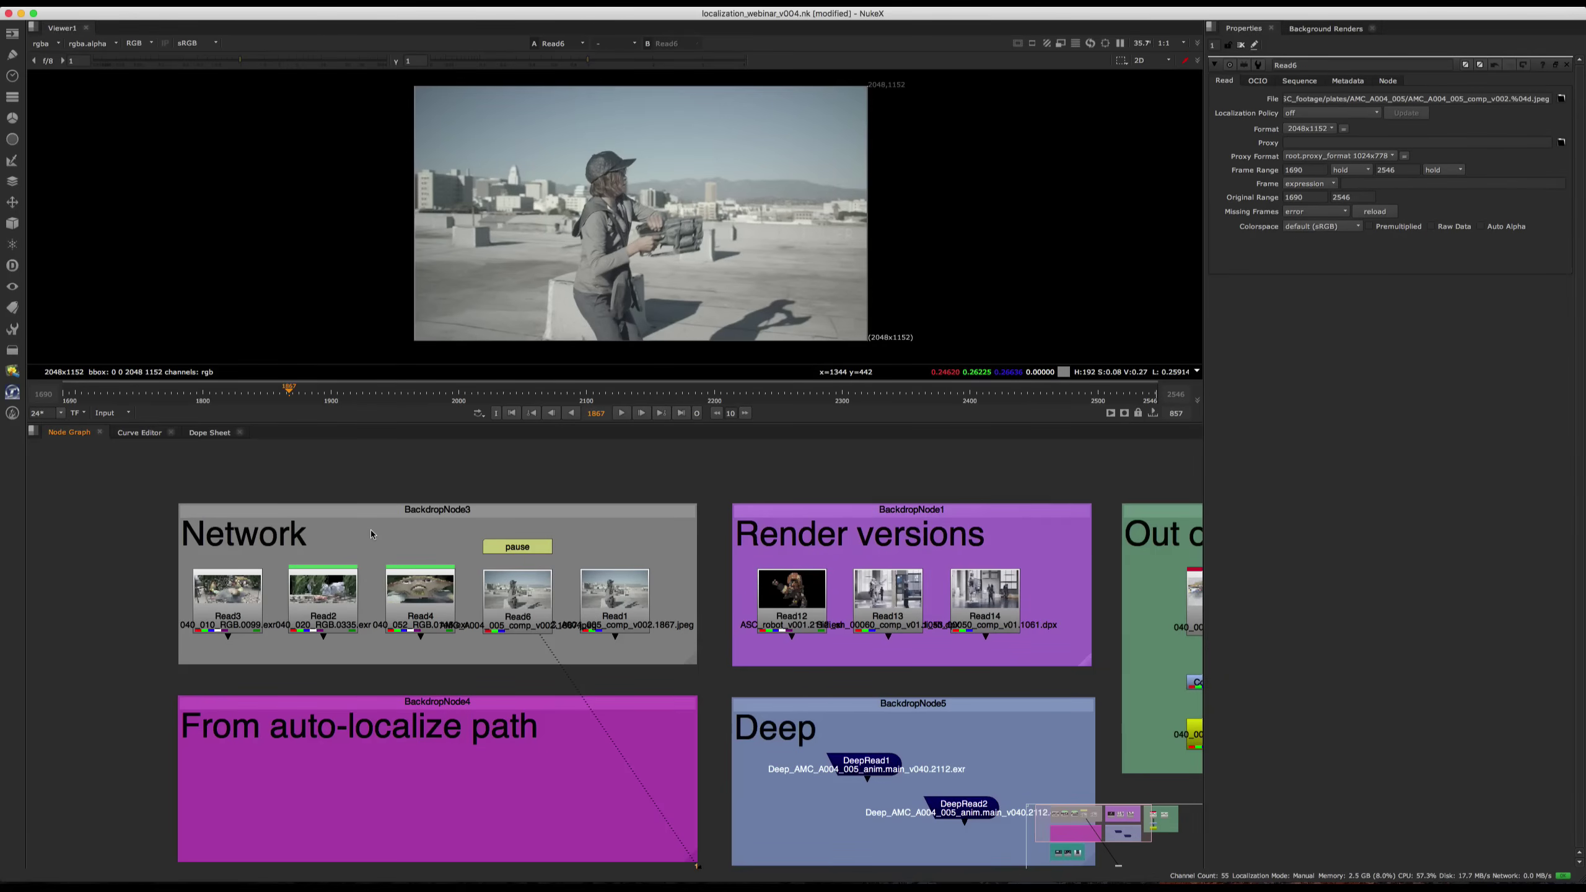
- Inspect the localization policies of Read3 and Read4 and show Read4 in the viewer, fitted to the frame
{"action": "left_click", "coordinate": [244, 581]}
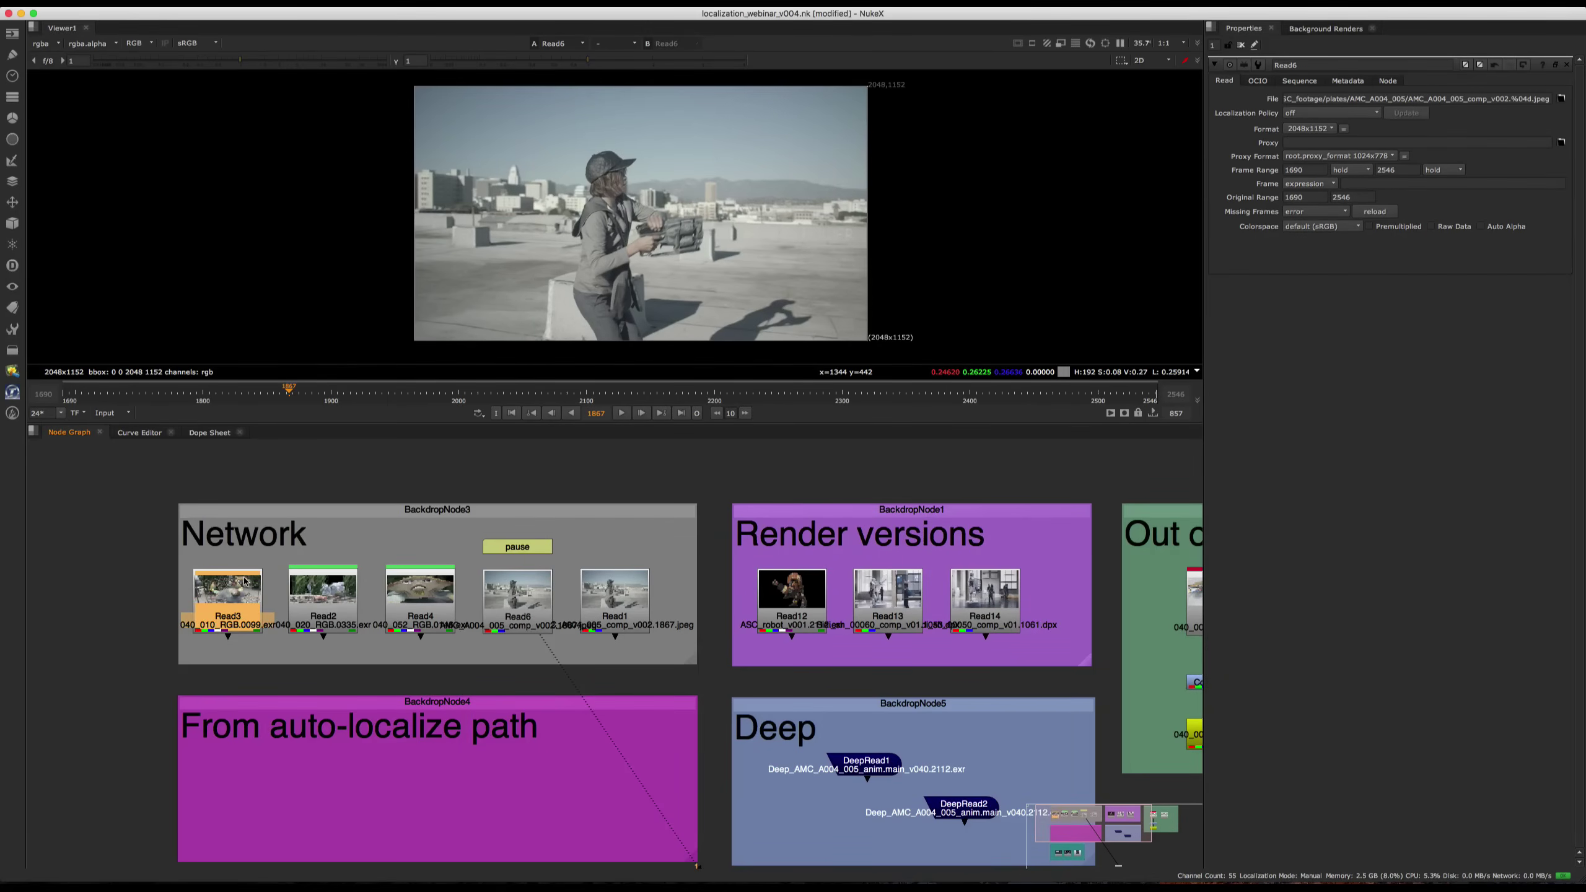
{"action": "double_click", "coordinate": [246, 589]}
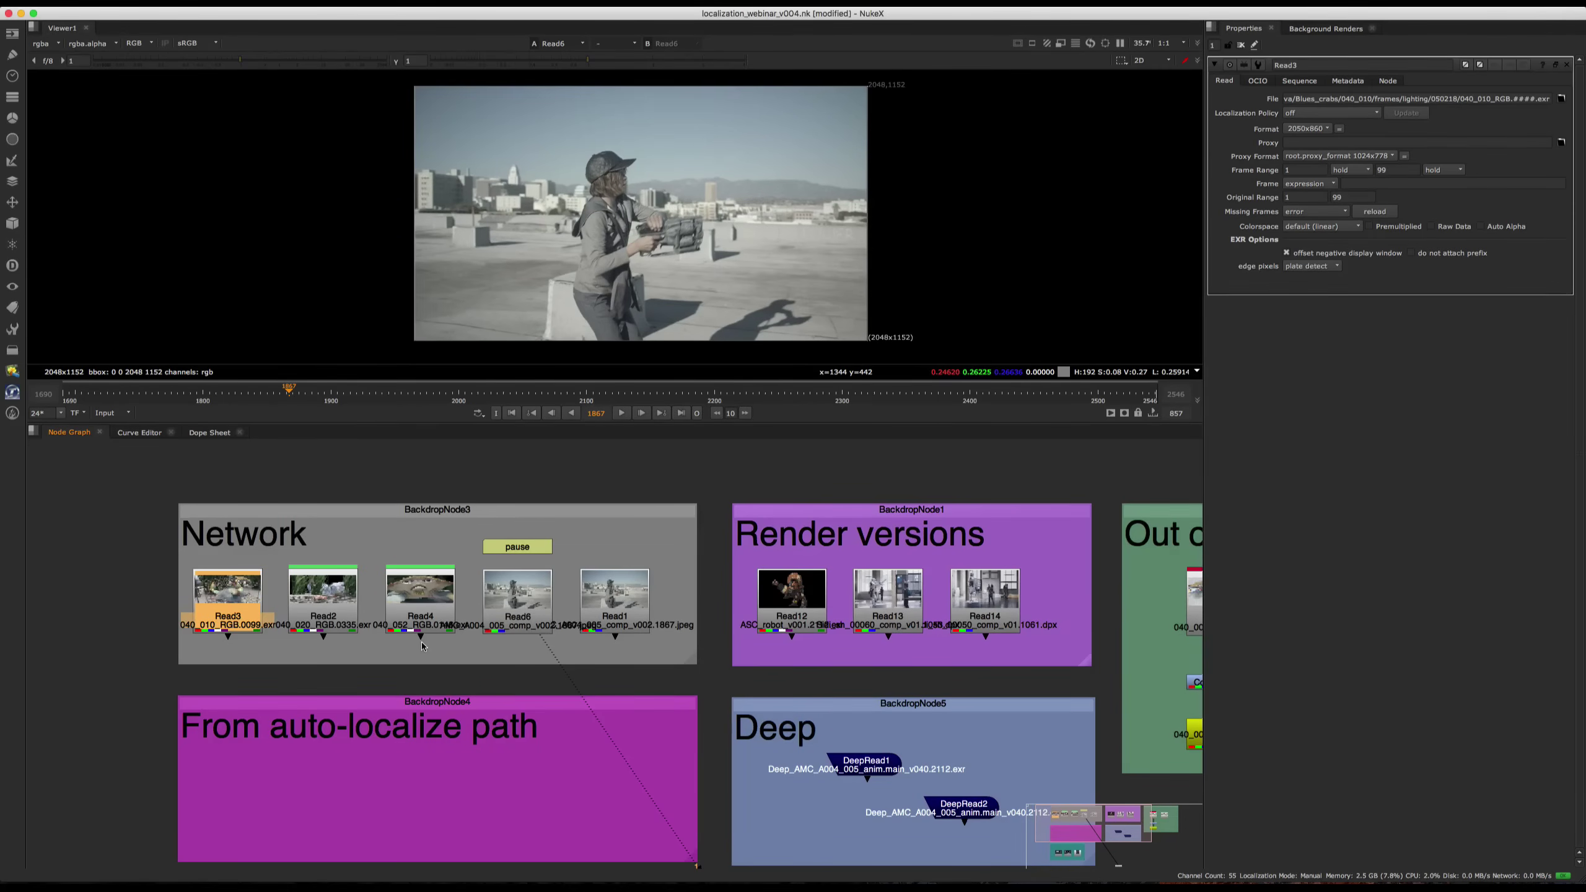
{"action": "double_click", "coordinate": [420, 602]}
{"action": "key", "text": "1"}
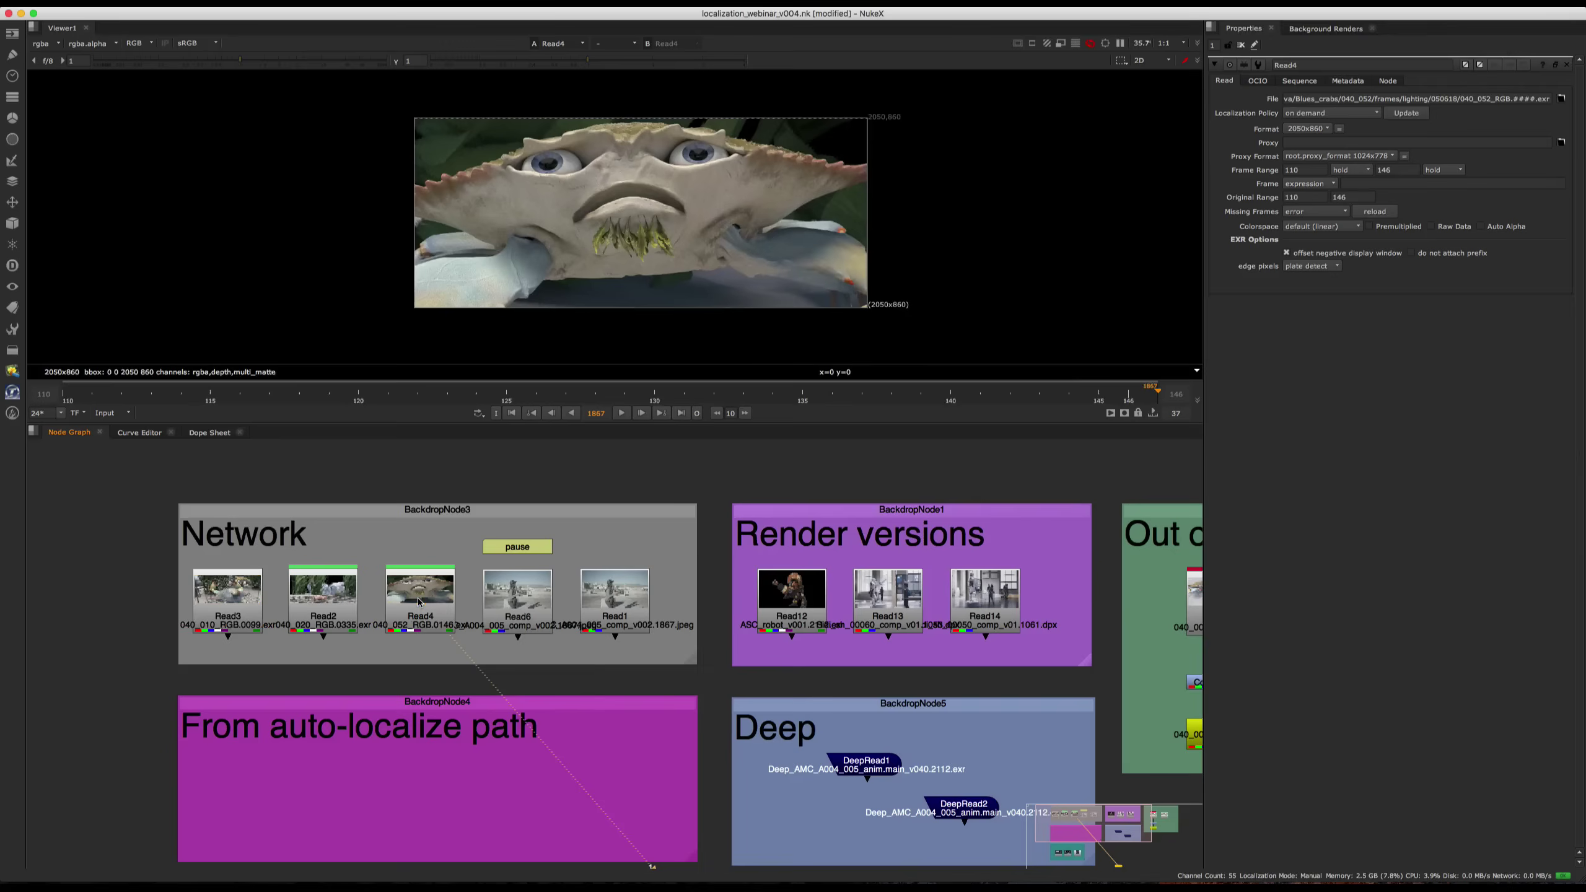
{"action": "key", "text": "f"}
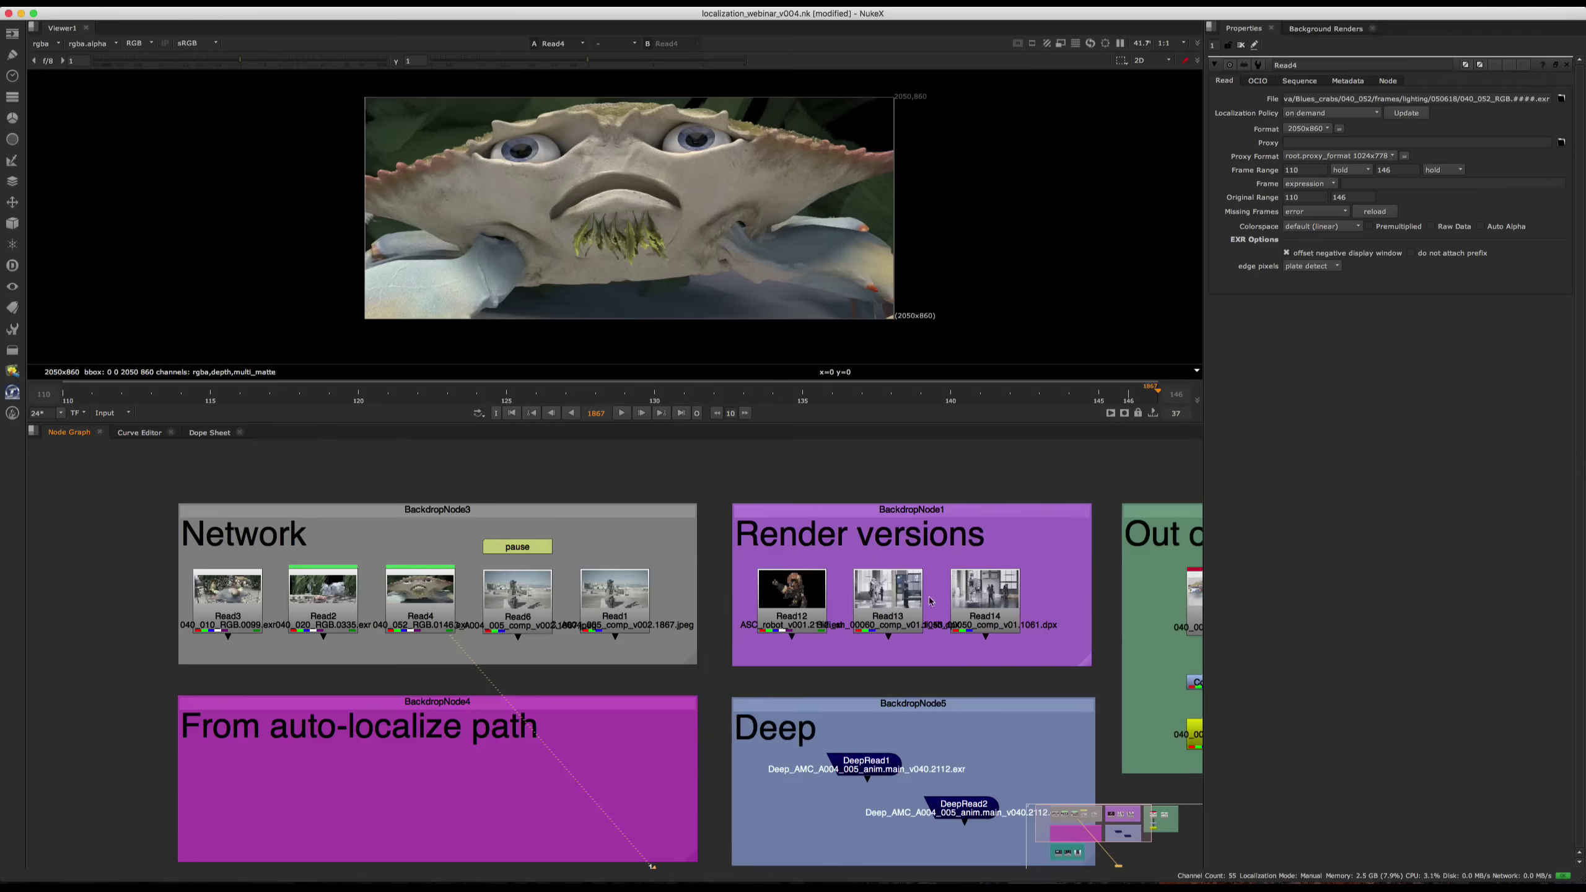
- Open the properties of Read13 in the Render versions group
{"action": "middle_click_drag", "start_coordinate": [932, 602], "coordinate": [777, 586]}
{"action": "left_click", "coordinate": [751, 584]}
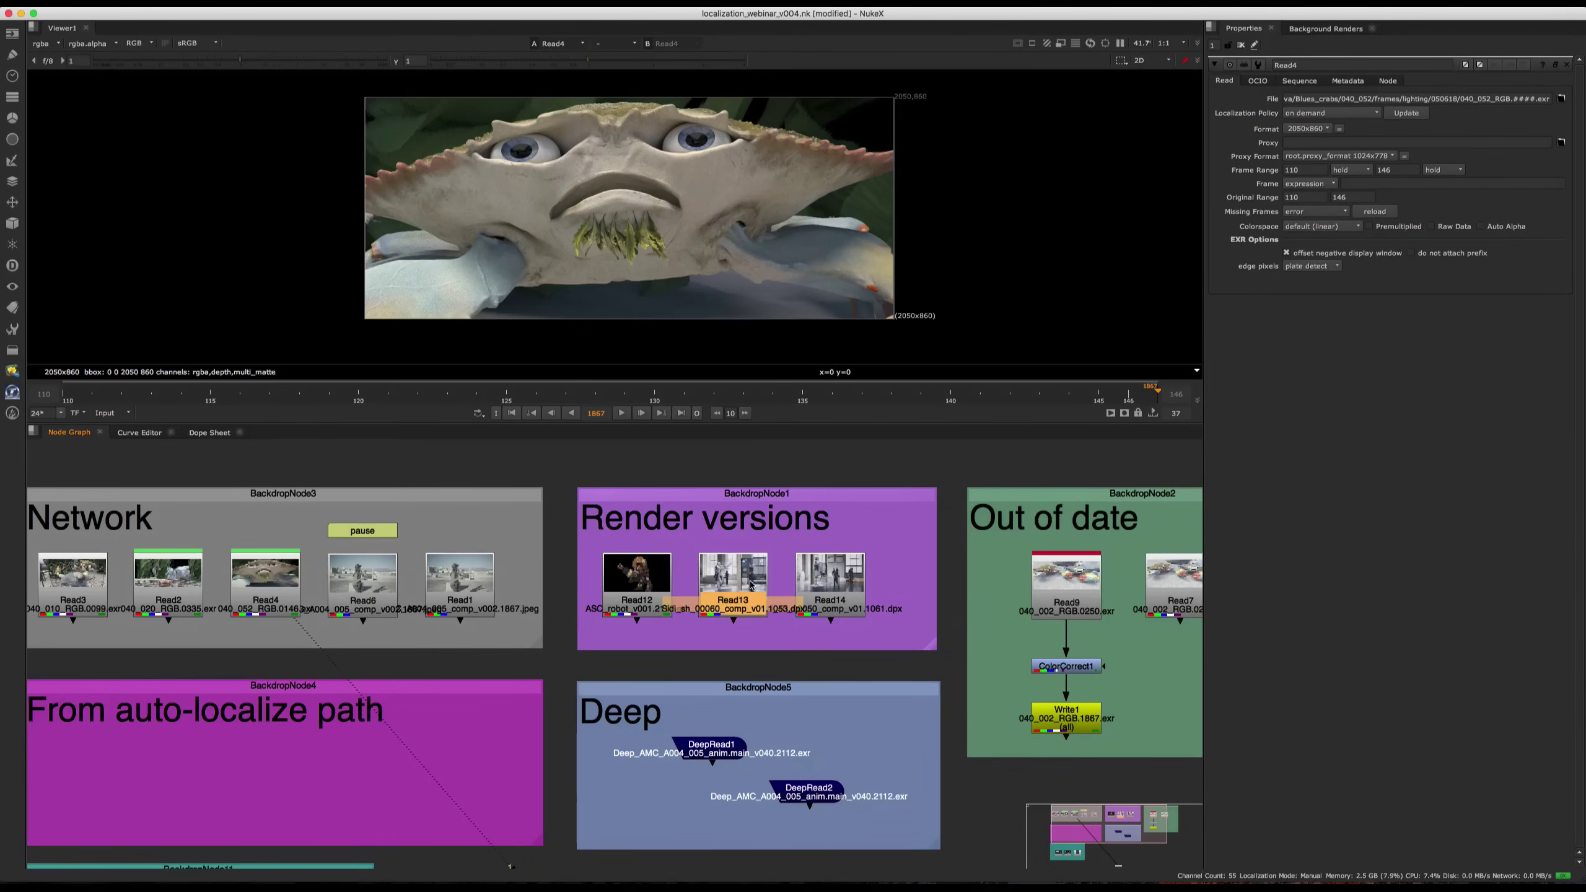
{"action": "double_click", "coordinate": [751, 584]}
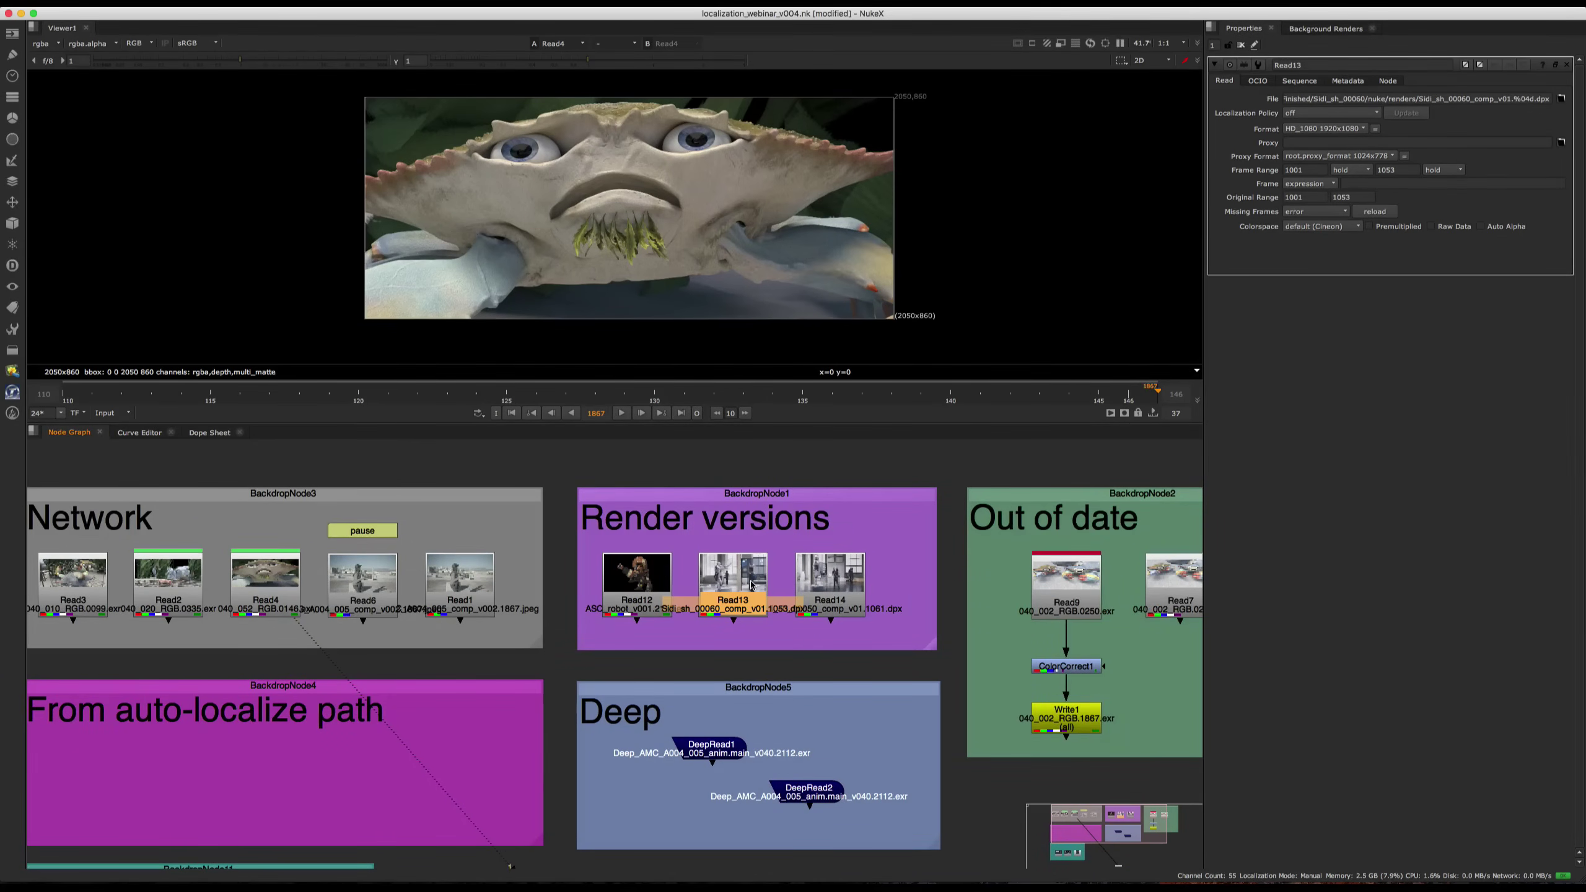
{"action": "scroll", "coordinate": [772, 574], "scroll_direction": "up", "scroll_amount": 1}
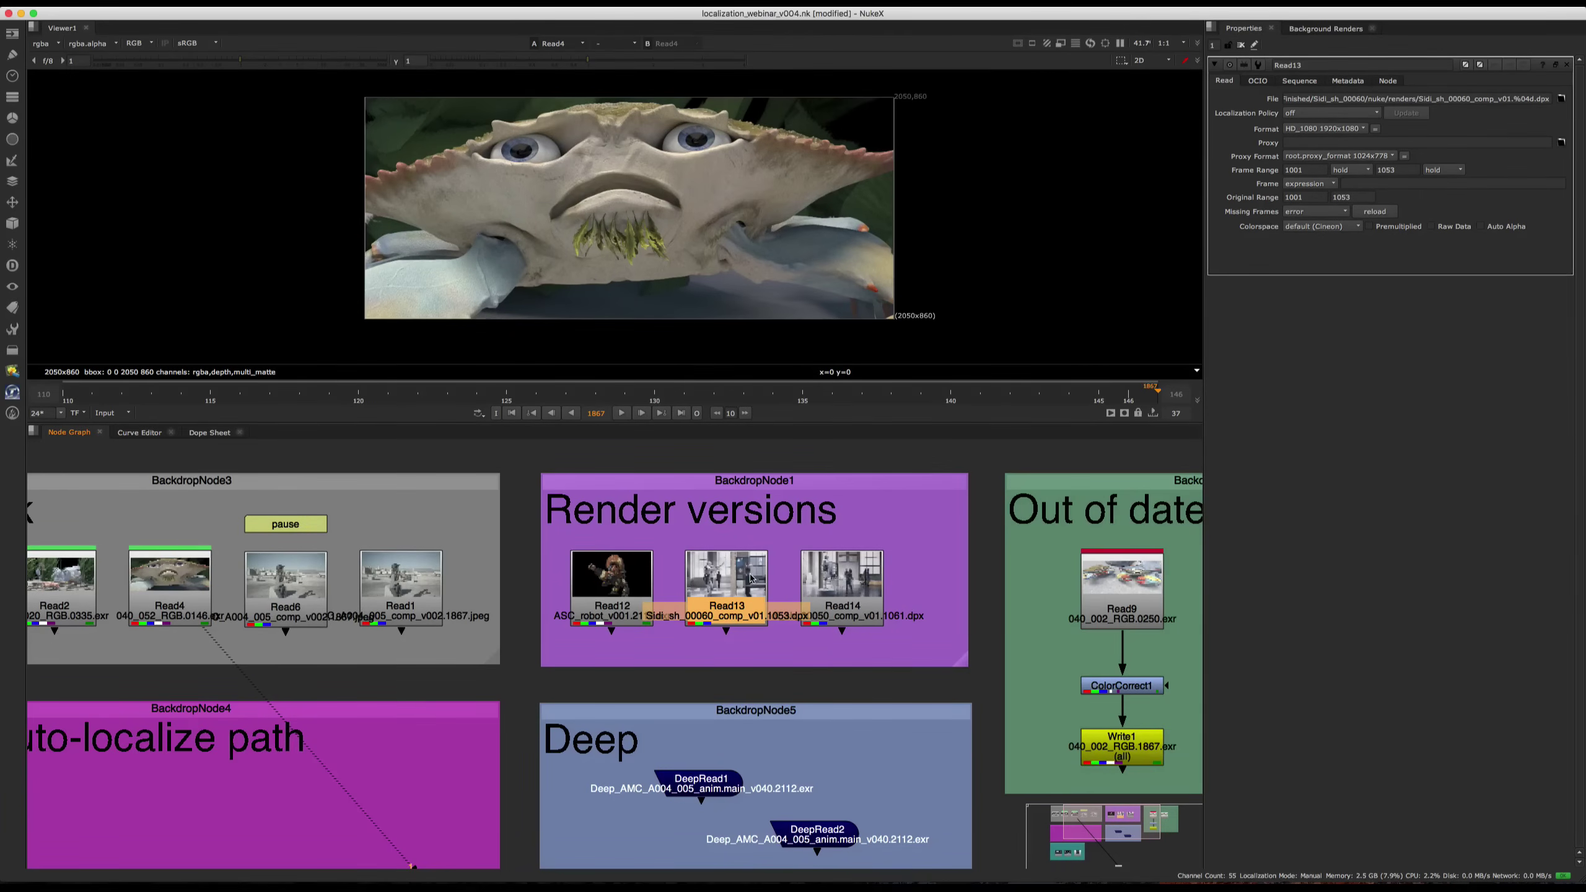
- Set the global localization mode to on
{"action": "left_click", "coordinate": [306, 3]}
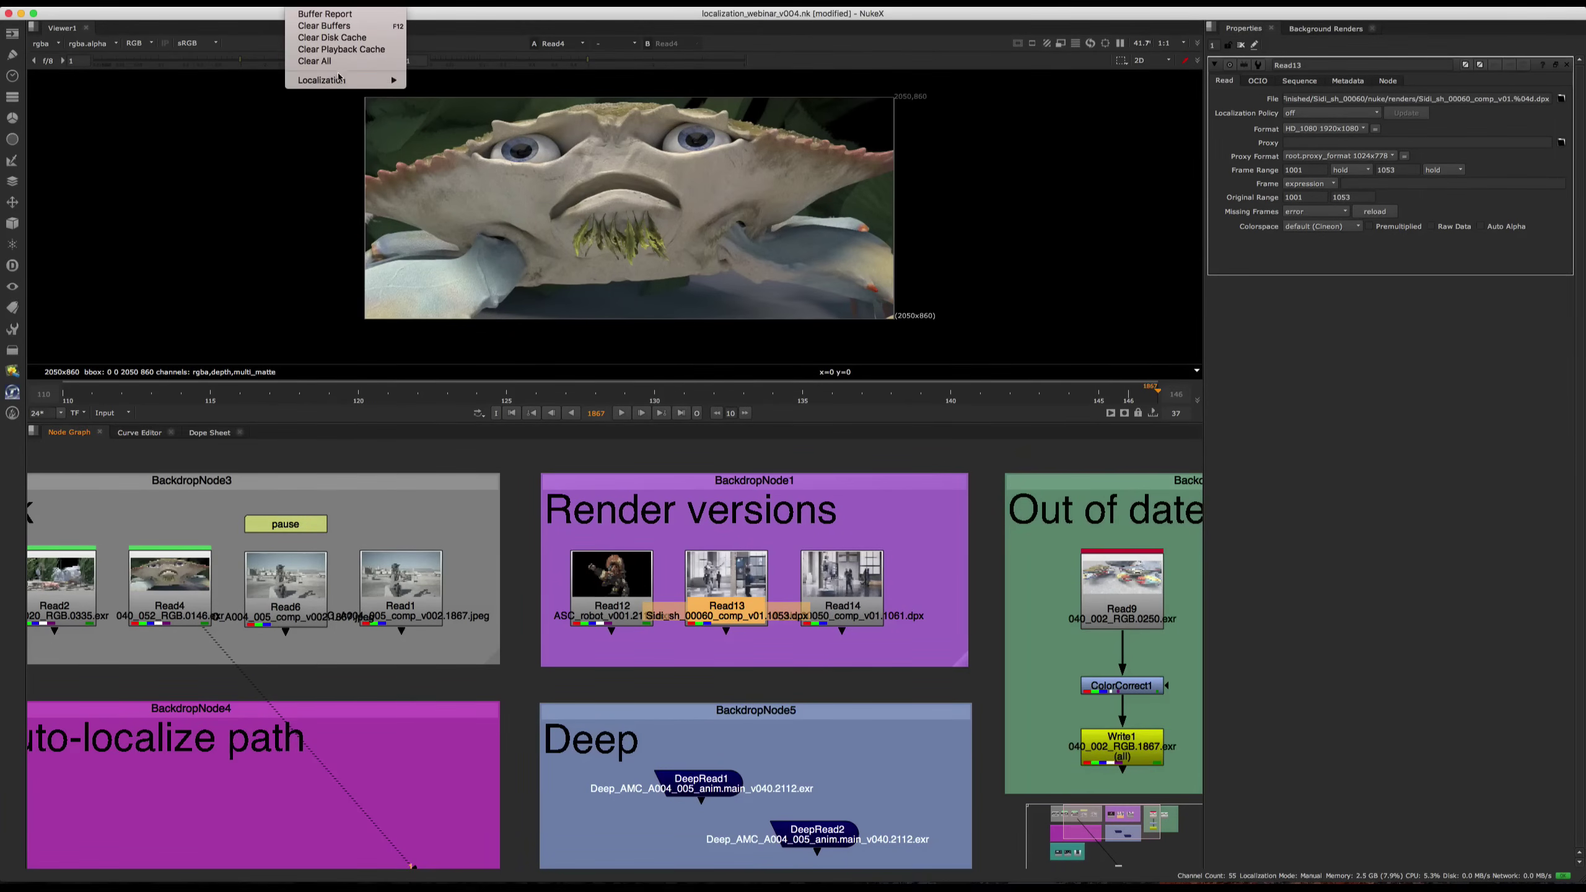
{"action": "mouse_move", "coordinate": [344, 80]}
{"action": "mouse_move", "coordinate": [477, 103]}
{"action": "left_click", "coordinate": [549, 99]}
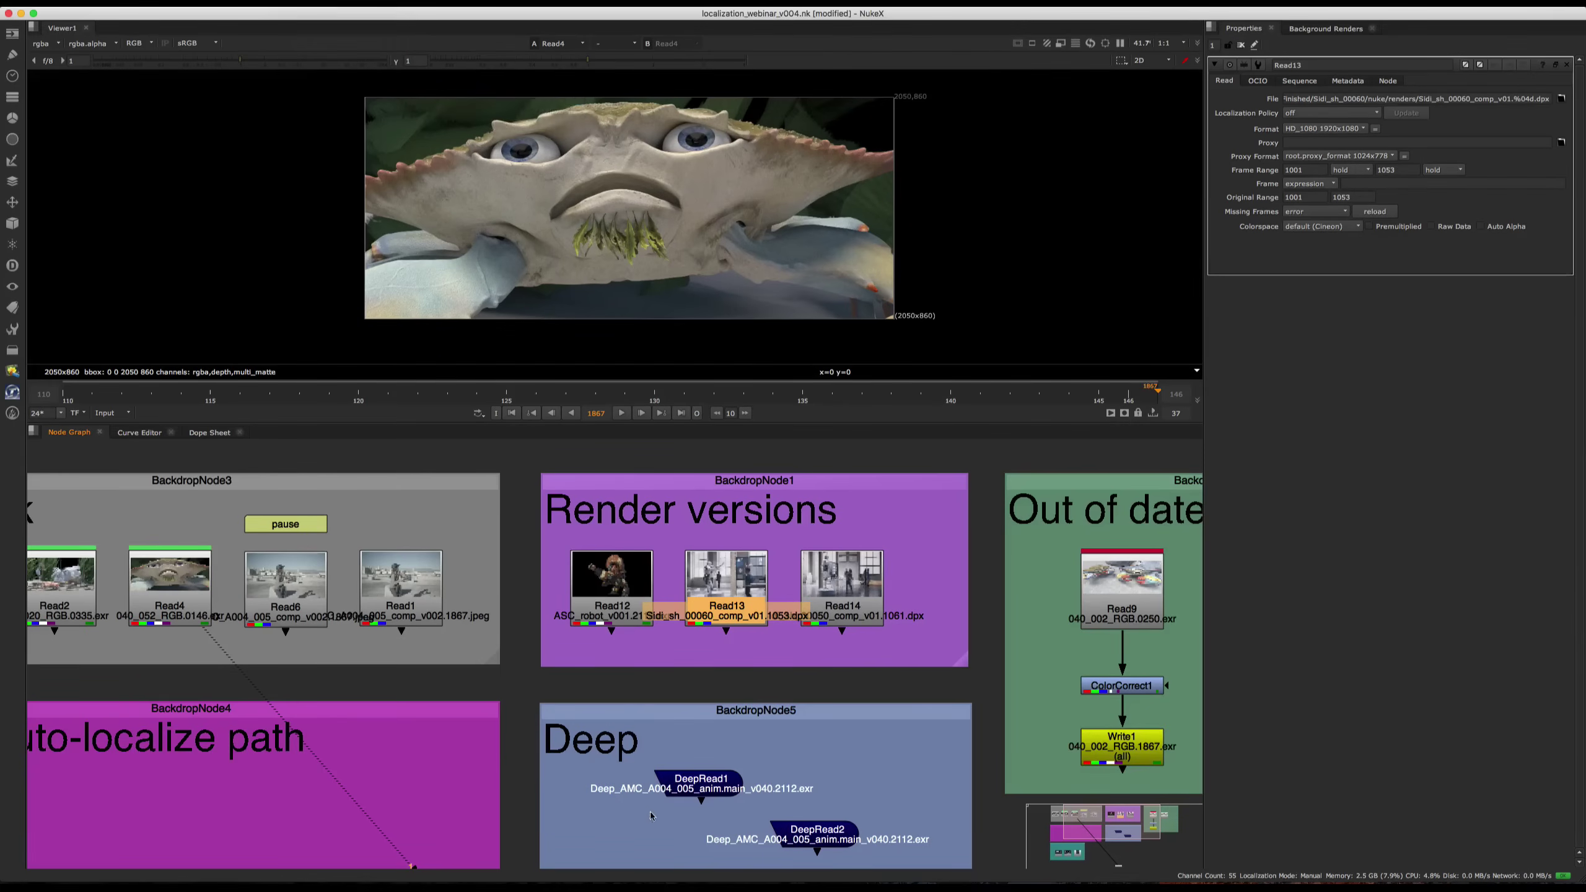
- Set Read13's localization policy to on and step its file up to version v02
{"action": "left_click", "coordinate": [1331, 113]}
{"action": "left_click", "coordinate": [1330, 80]}
{"action": "key", "text": "alt+Up"}
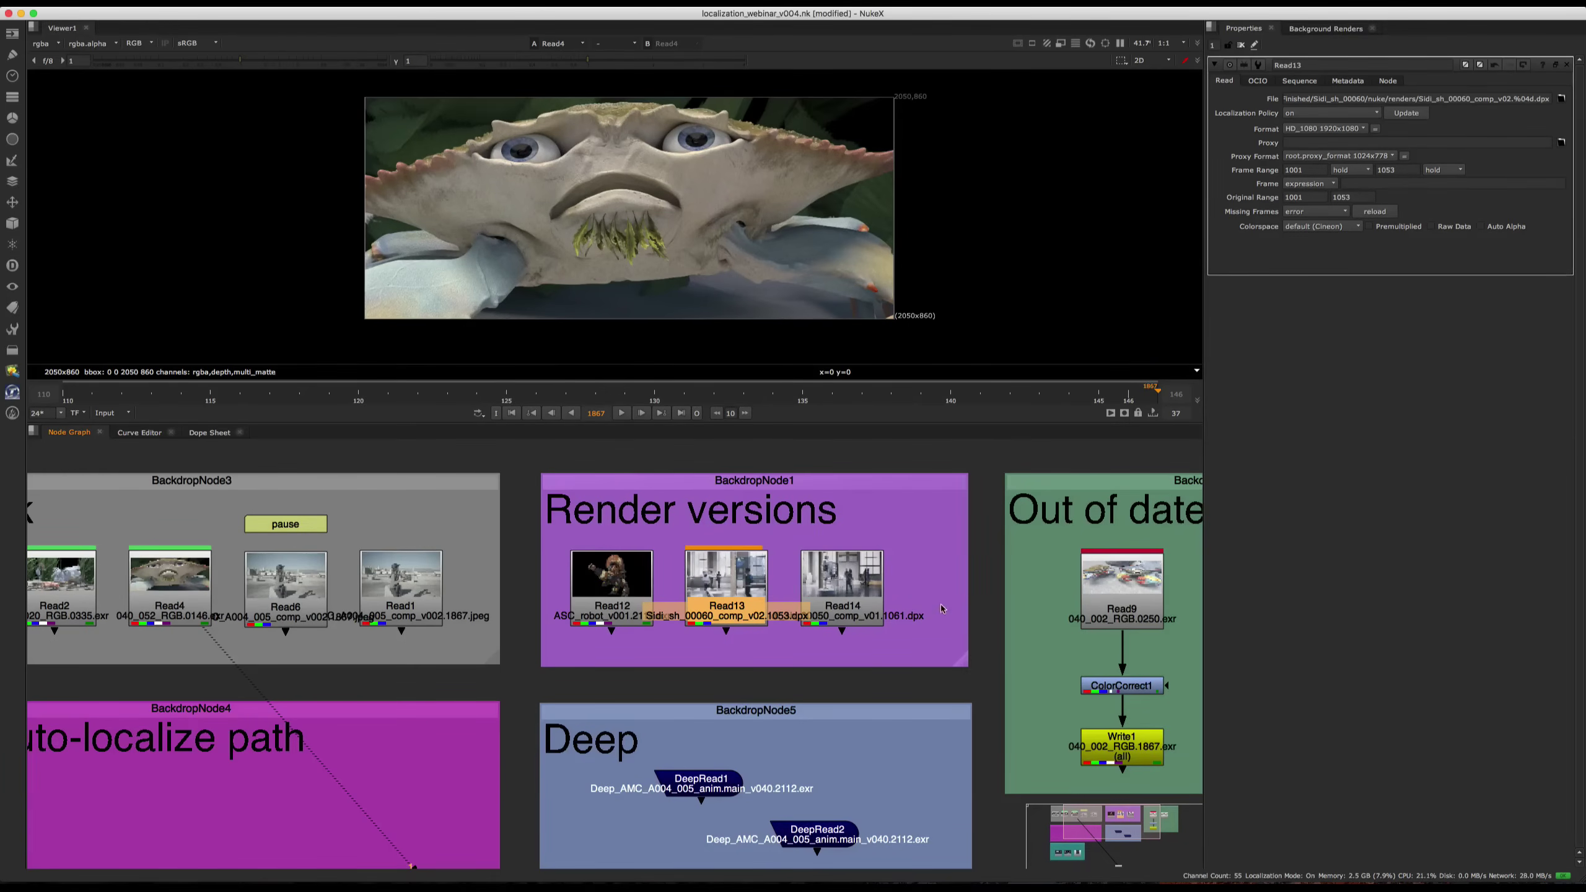
- Show Read9 from the Out of date group in the viewer and enlarge the image
{"action": "middle_click_drag", "start_coordinate": [941, 609], "coordinate": [627, 606]}
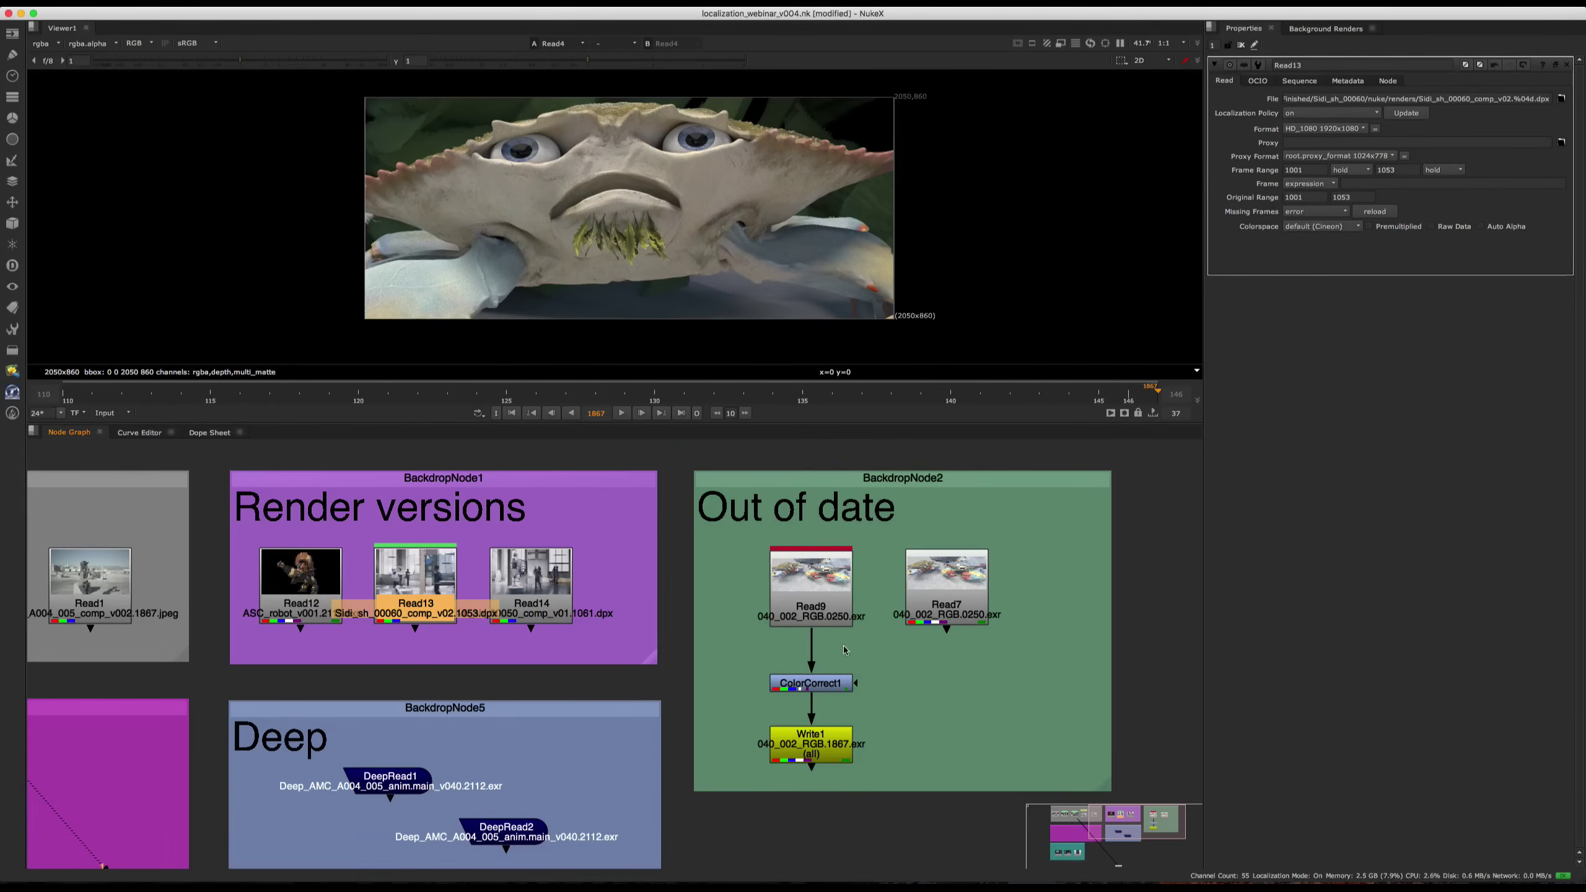
{"action": "left_click", "coordinate": [812, 581]}
{"action": "key", "text": "1"}
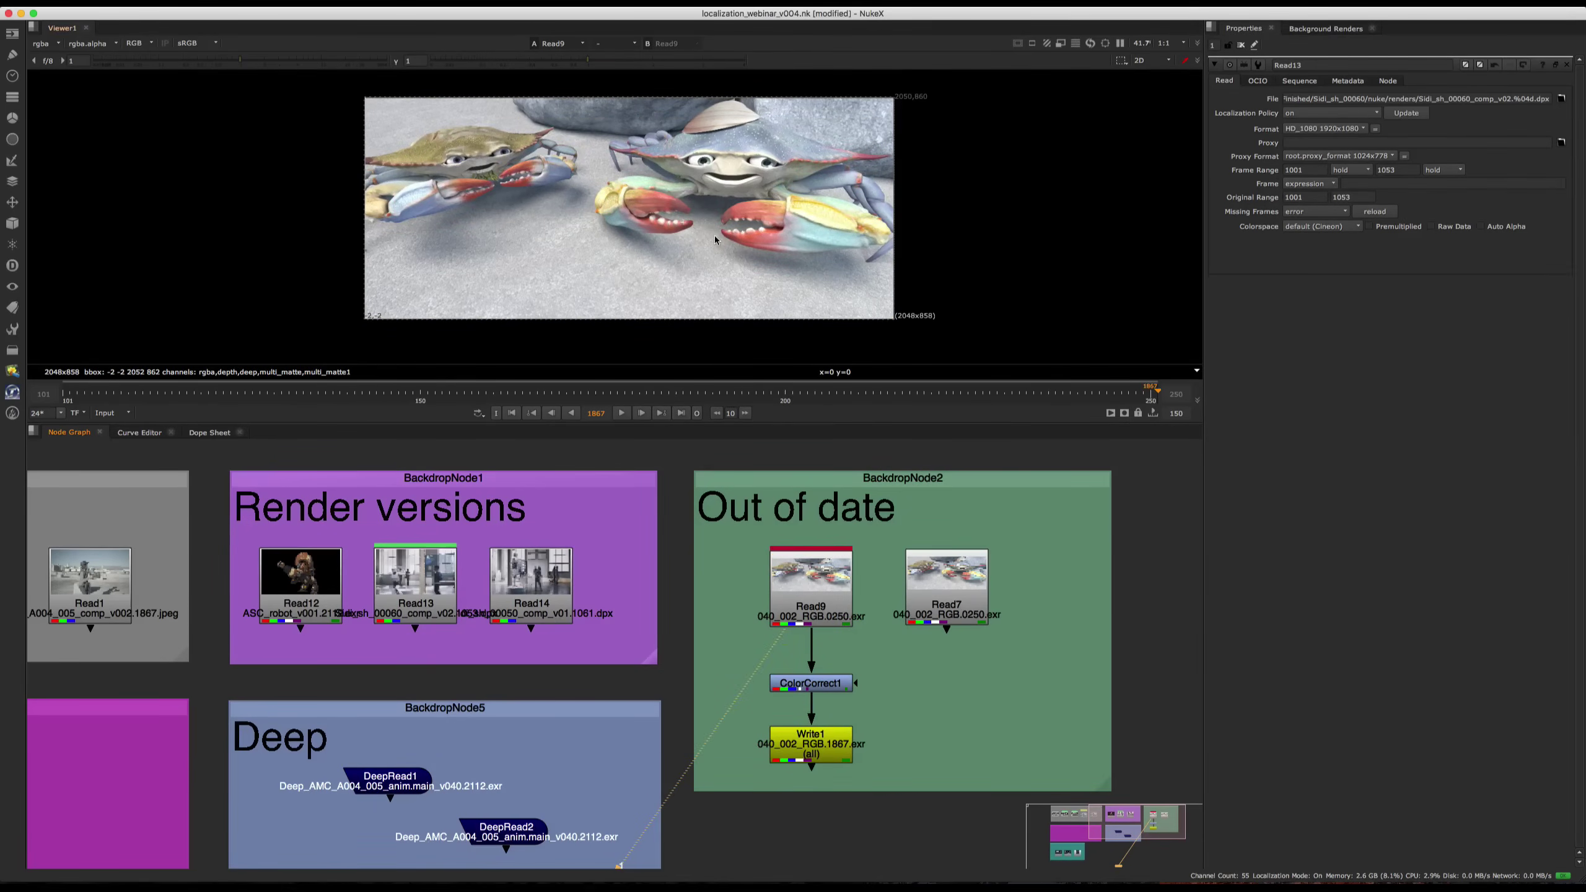
{"action": "scroll", "coordinate": [724, 250], "scroll_direction": "up", "scroll_amount": 2}
{"action": "scroll", "coordinate": [731, 245], "scroll_direction": "down", "scroll_amount": 1}
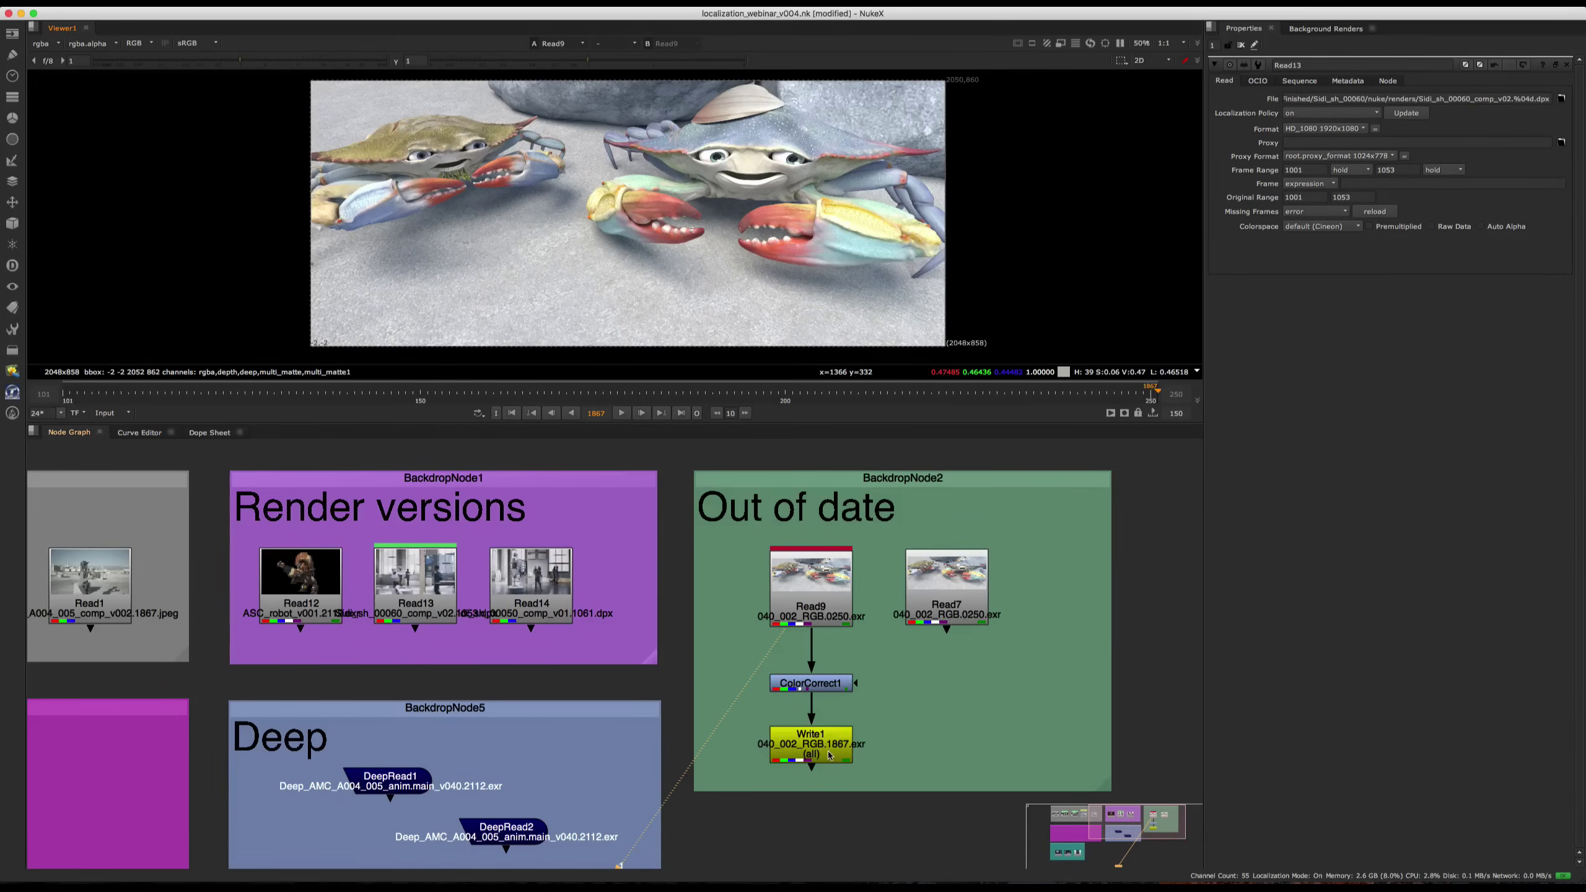
- Play Read9's clip briefly from its first frame and stop the playback
{"action": "left_click", "coordinate": [825, 605]}
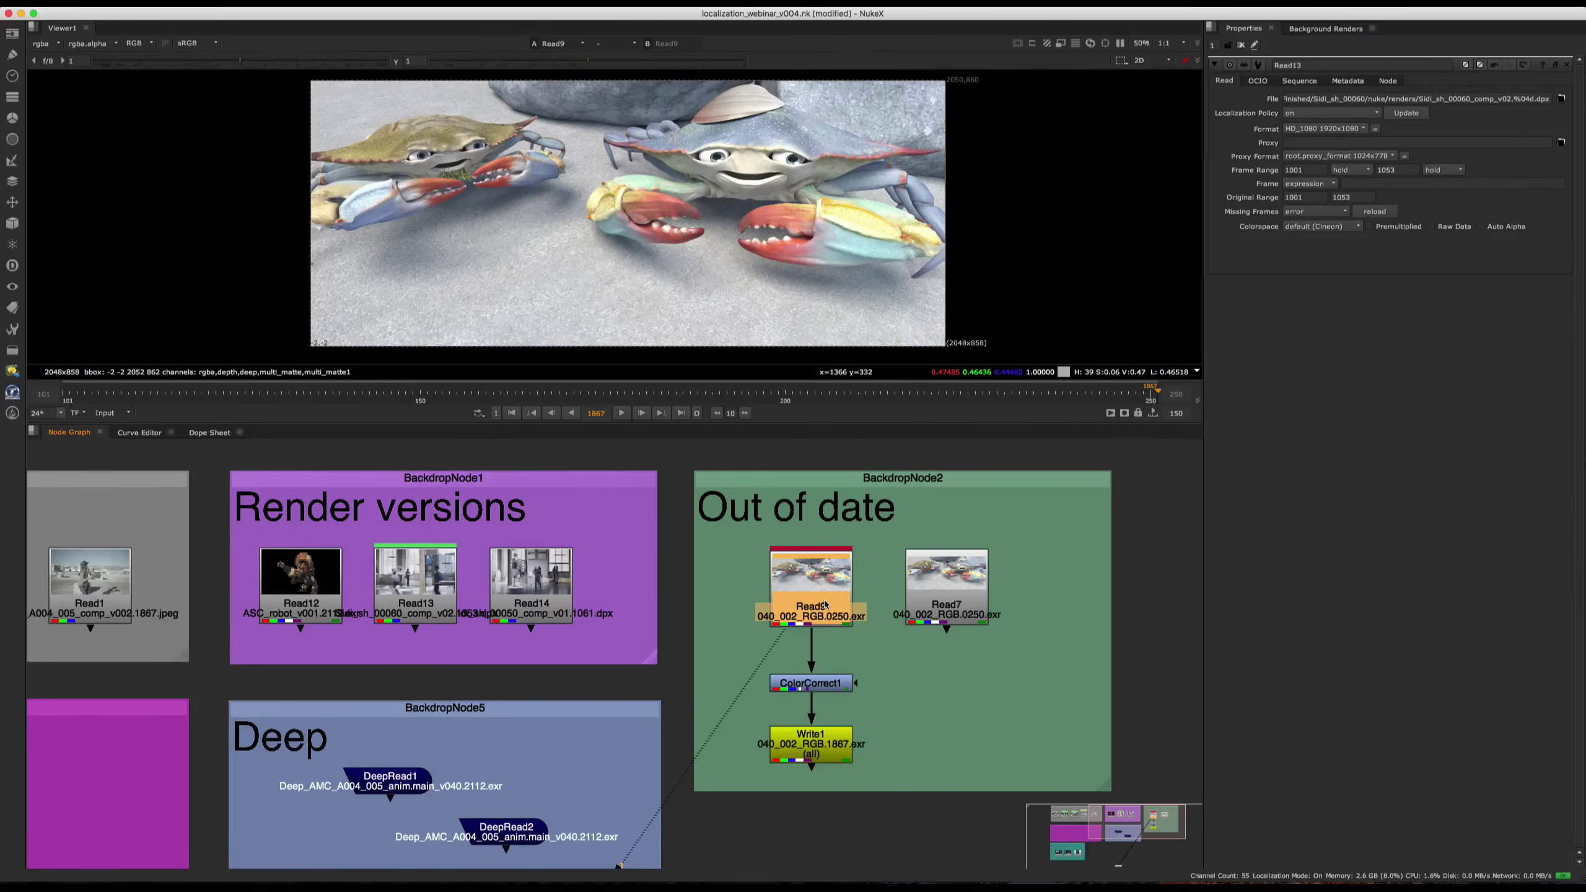
{"action": "left_click", "coordinate": [657, 445]}
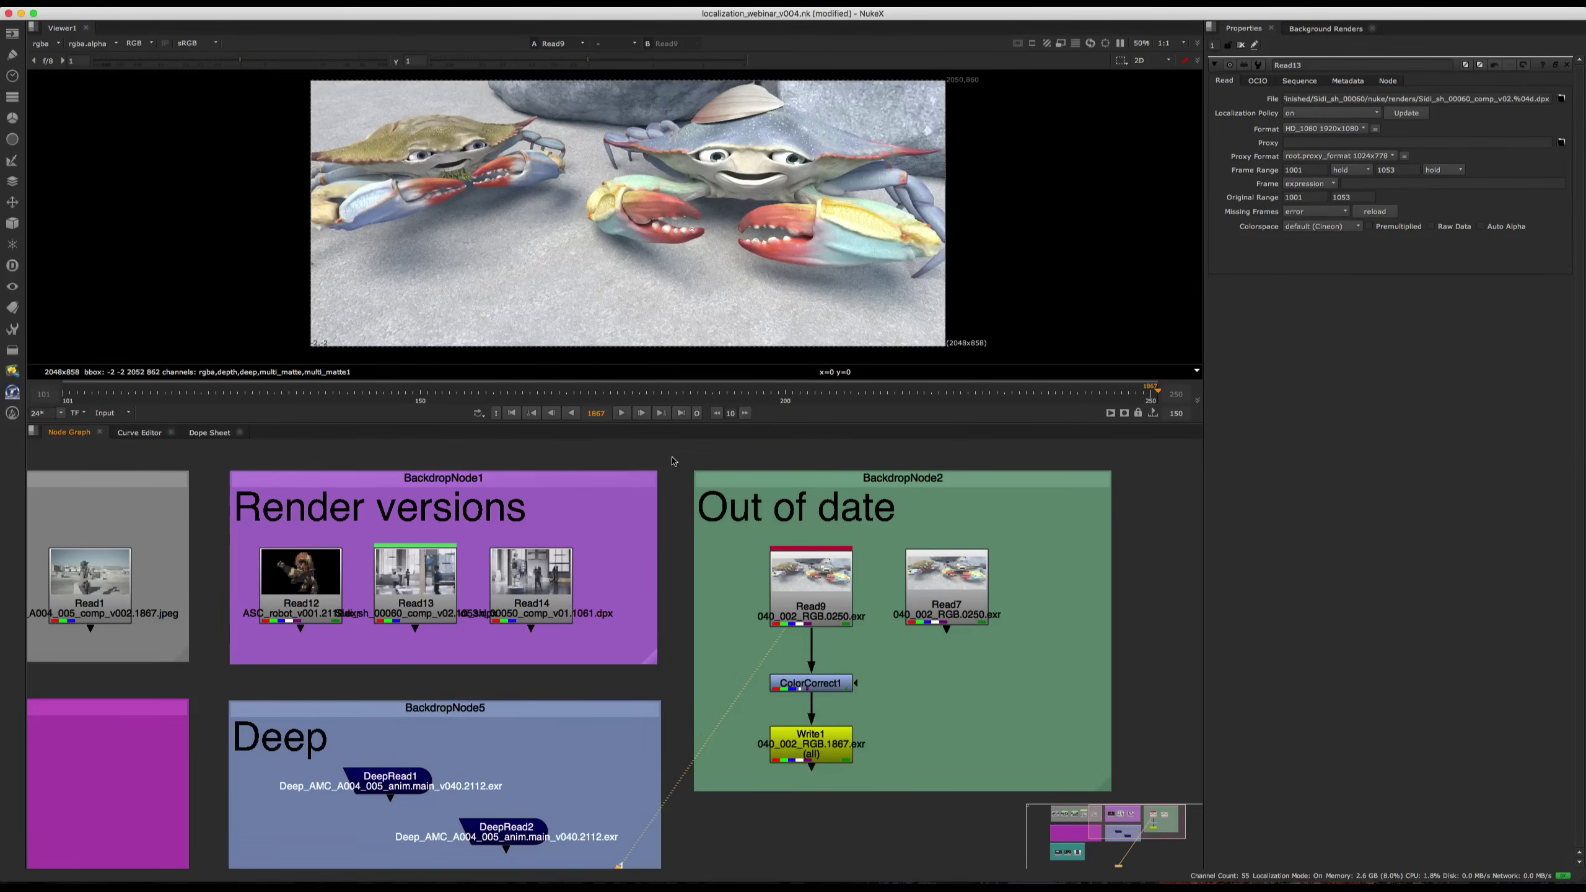
{"action": "left_click", "coordinate": [510, 415]}
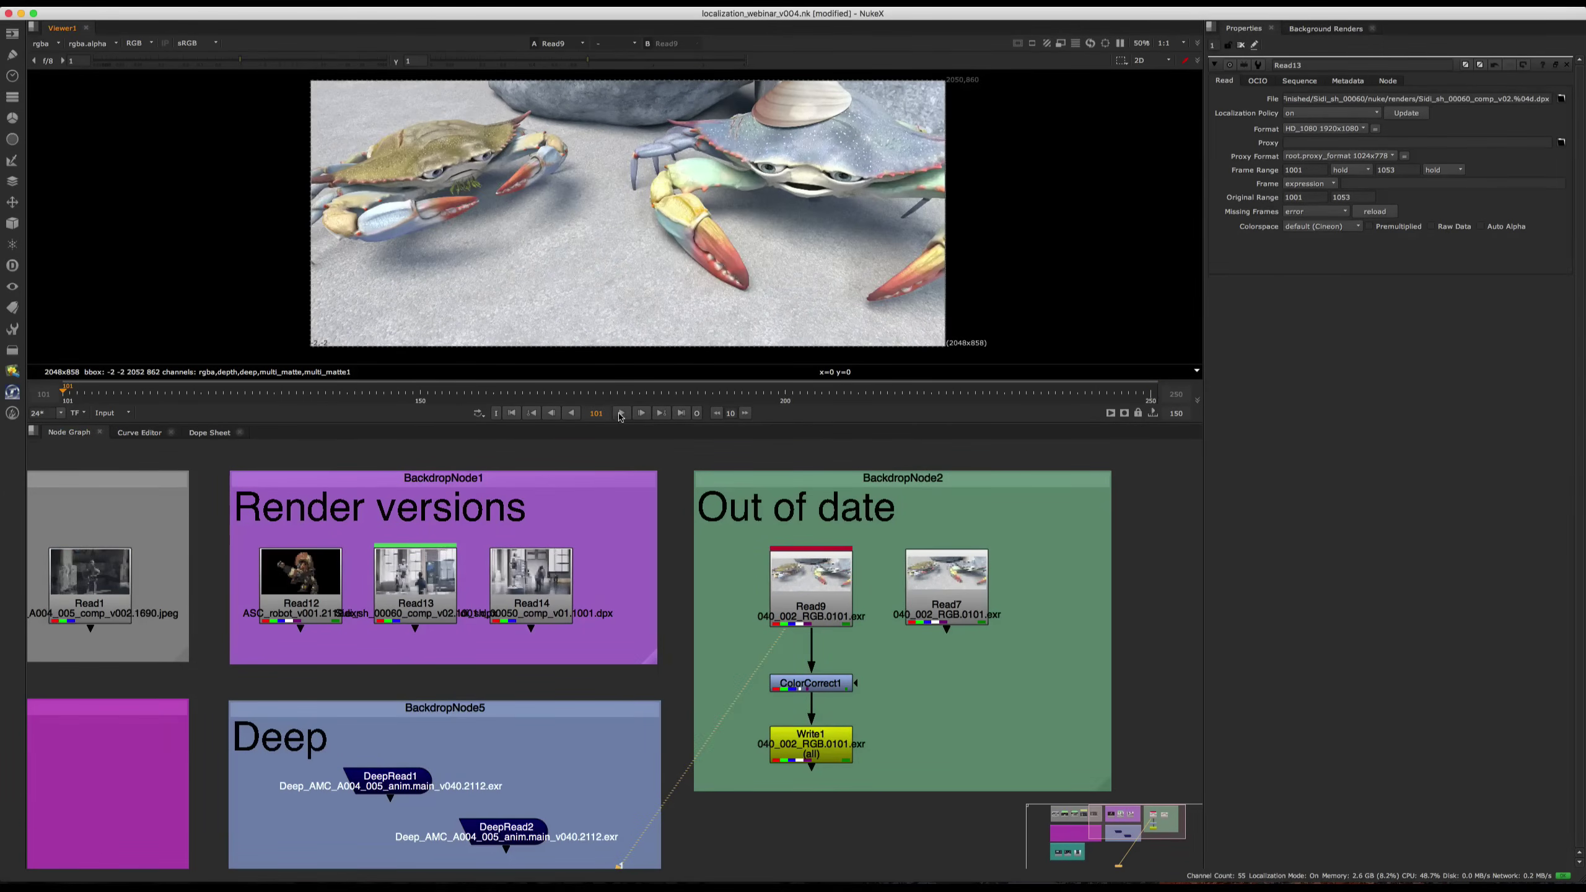
{"action": "left_click", "coordinate": [621, 414]}
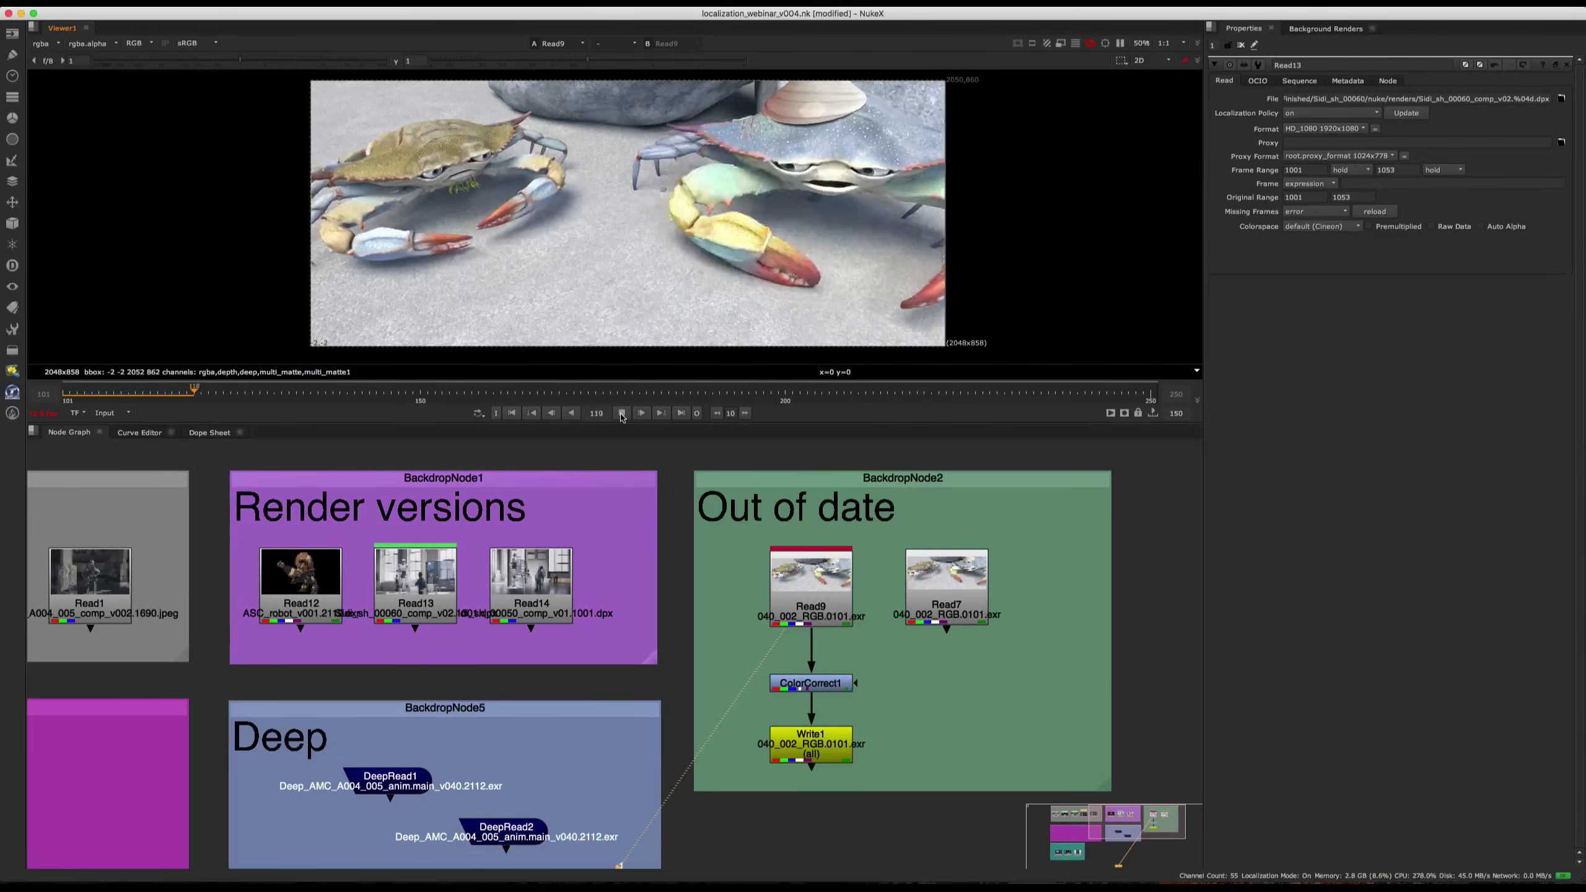
{"action": "left_click", "coordinate": [622, 414]}
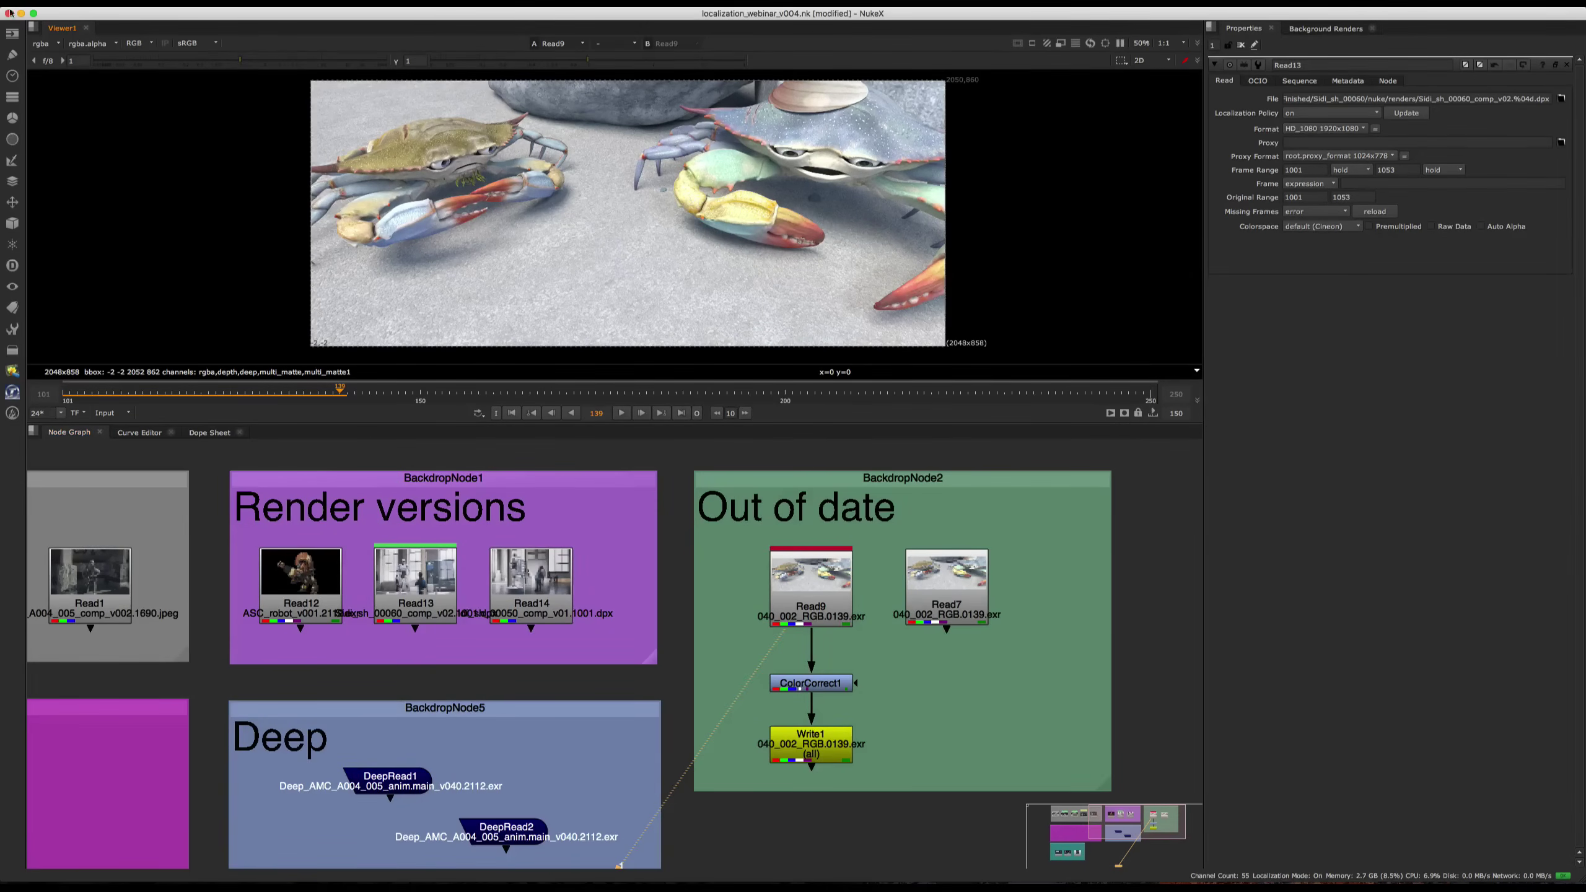
- Enable reading source files when localized files are out of date in the Localization preferences and apply the change
{"action": "left_click", "coordinate": [106, 3]}
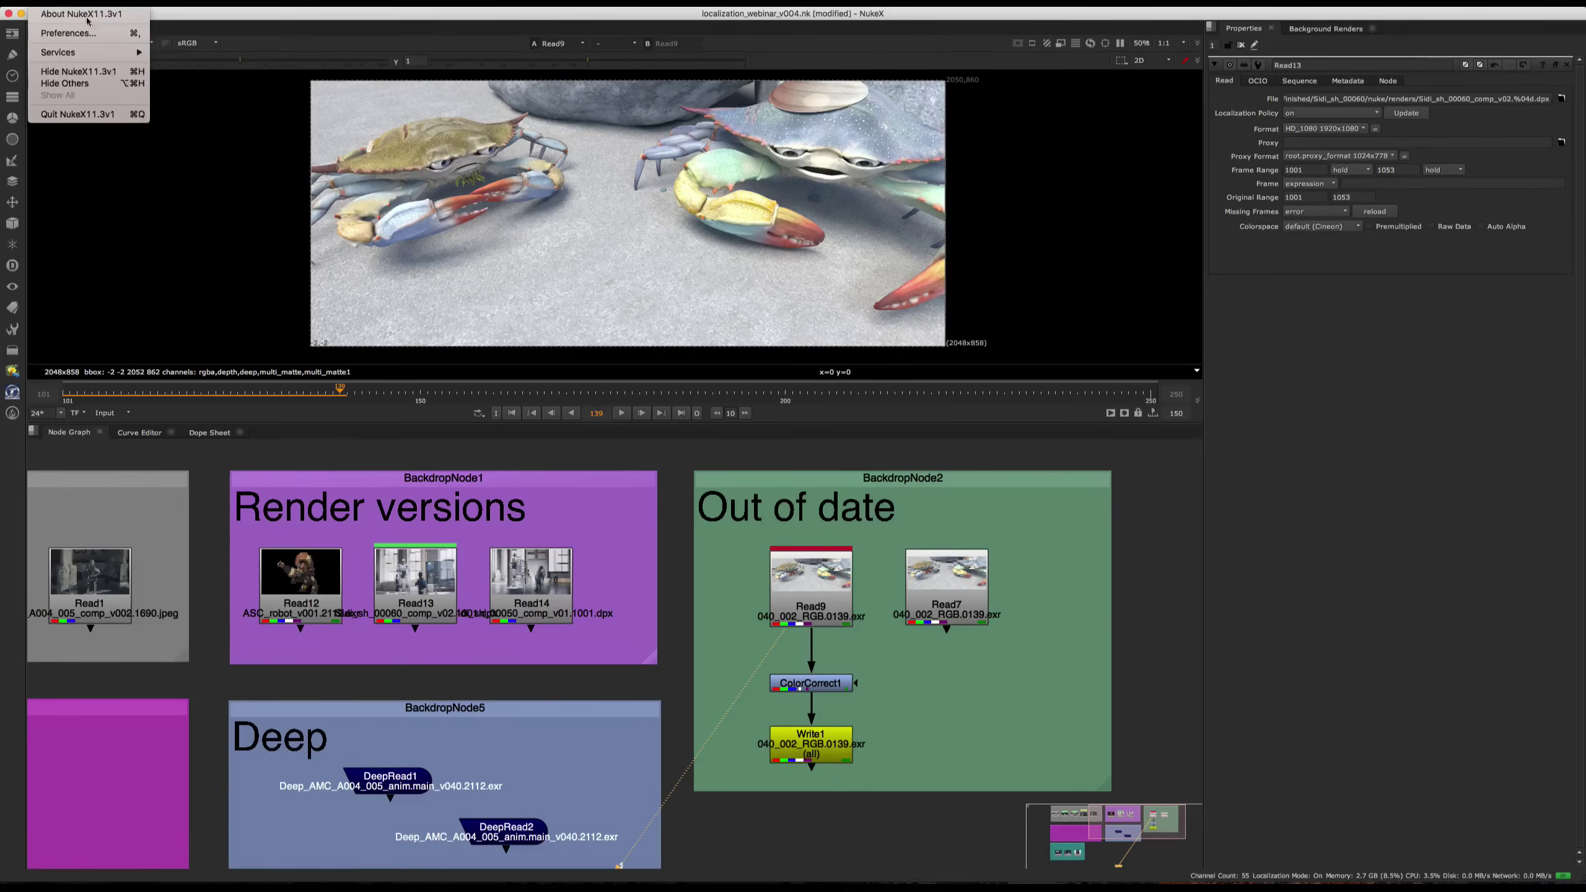
{"action": "left_click", "coordinate": [86, 34]}
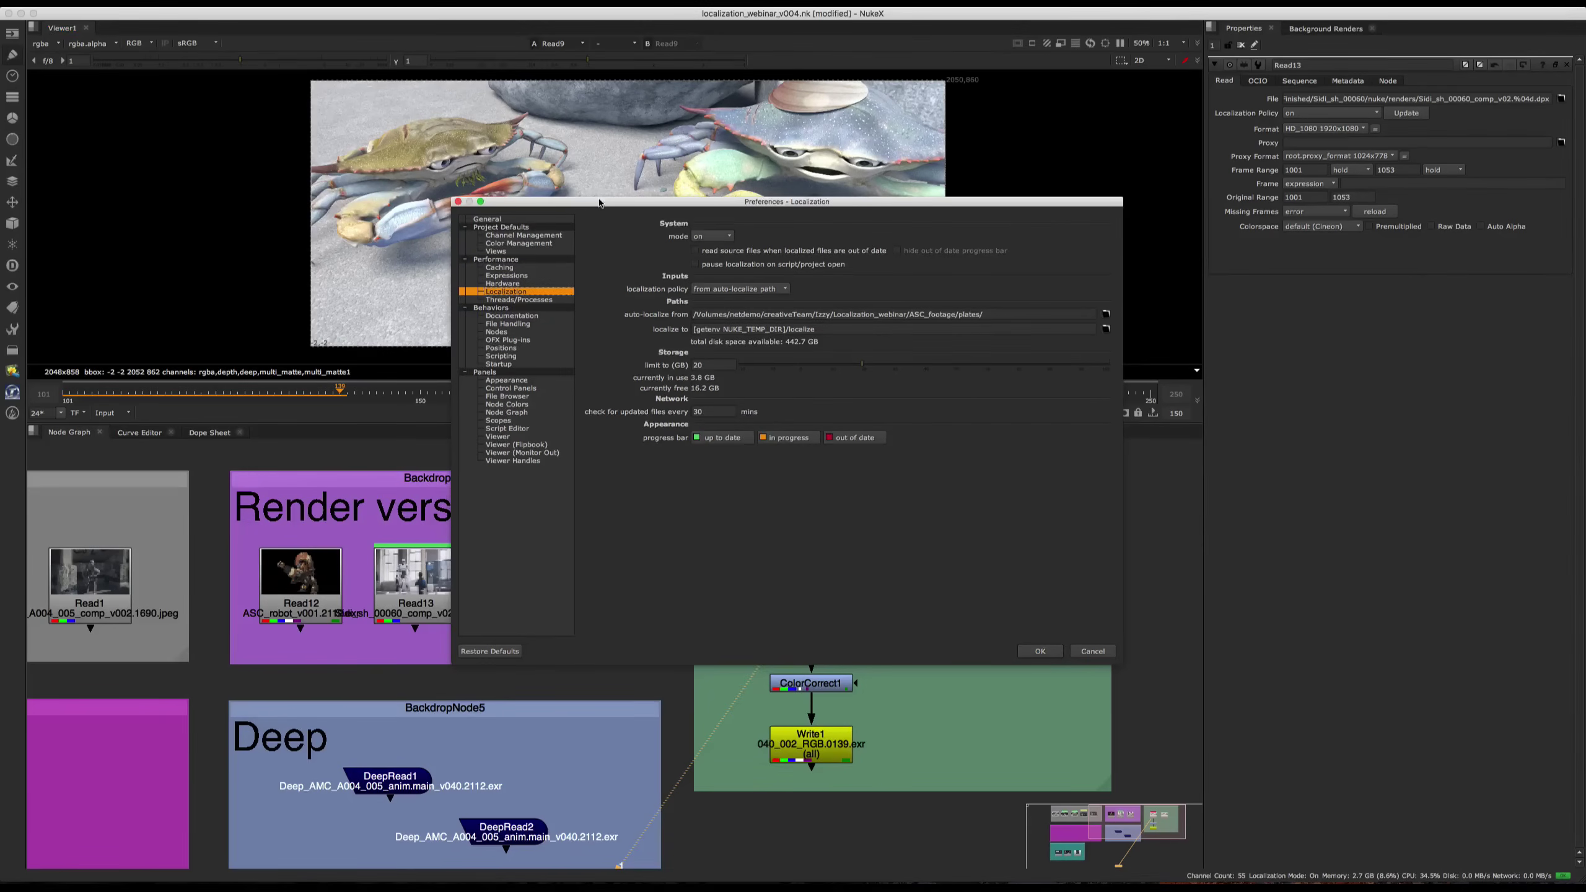
{"action": "left_click_drag", "start_coordinate": [538, 200], "coordinate": [60, 197]}
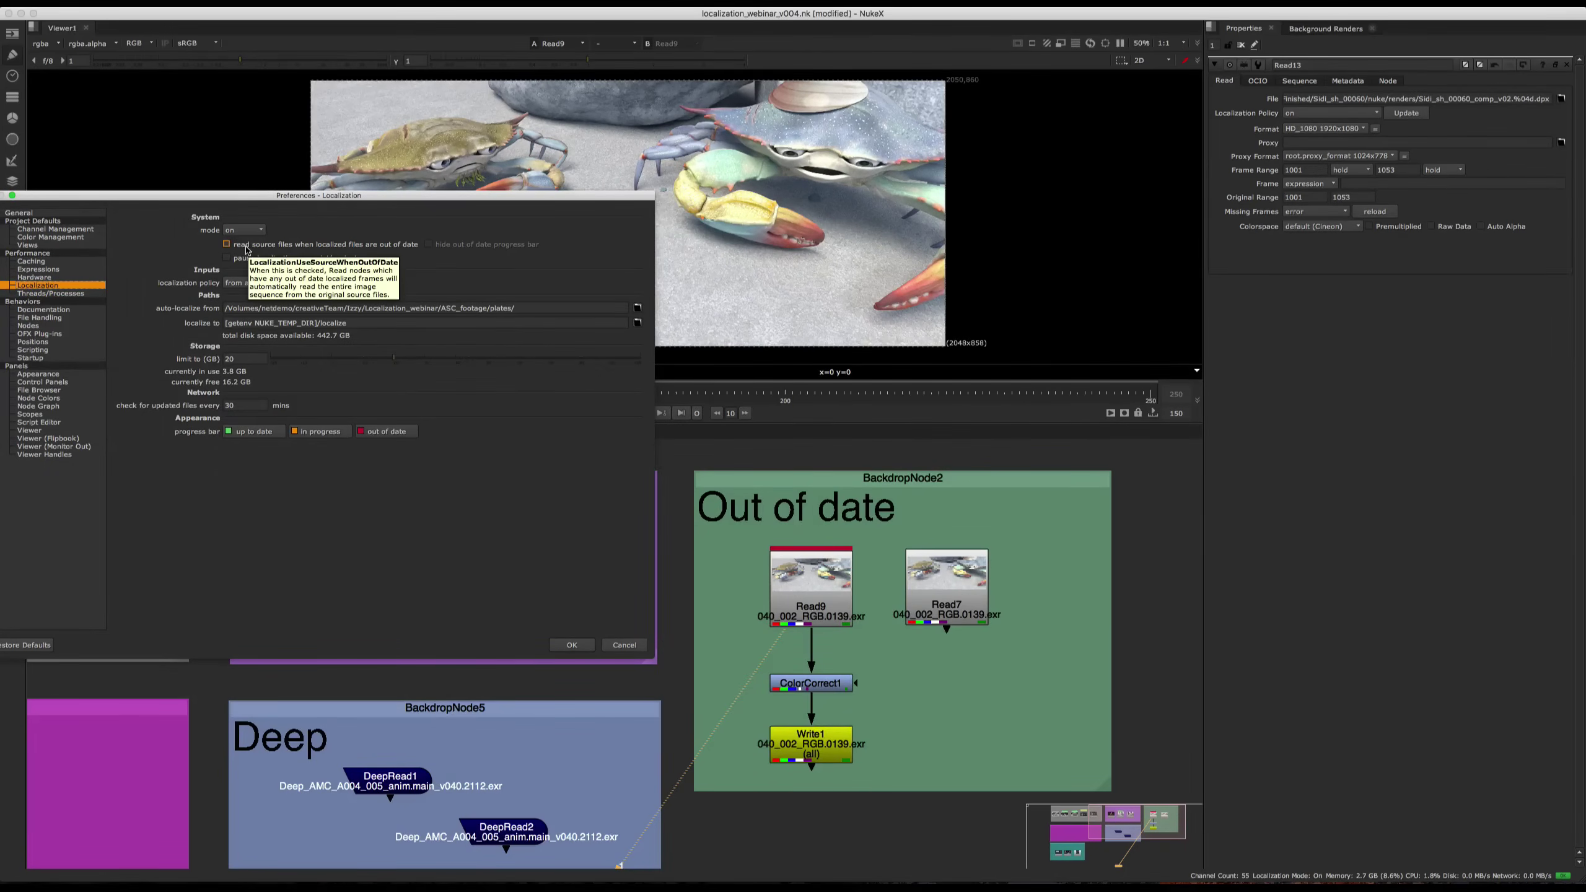
{"action": "left_click", "coordinate": [242, 250]}
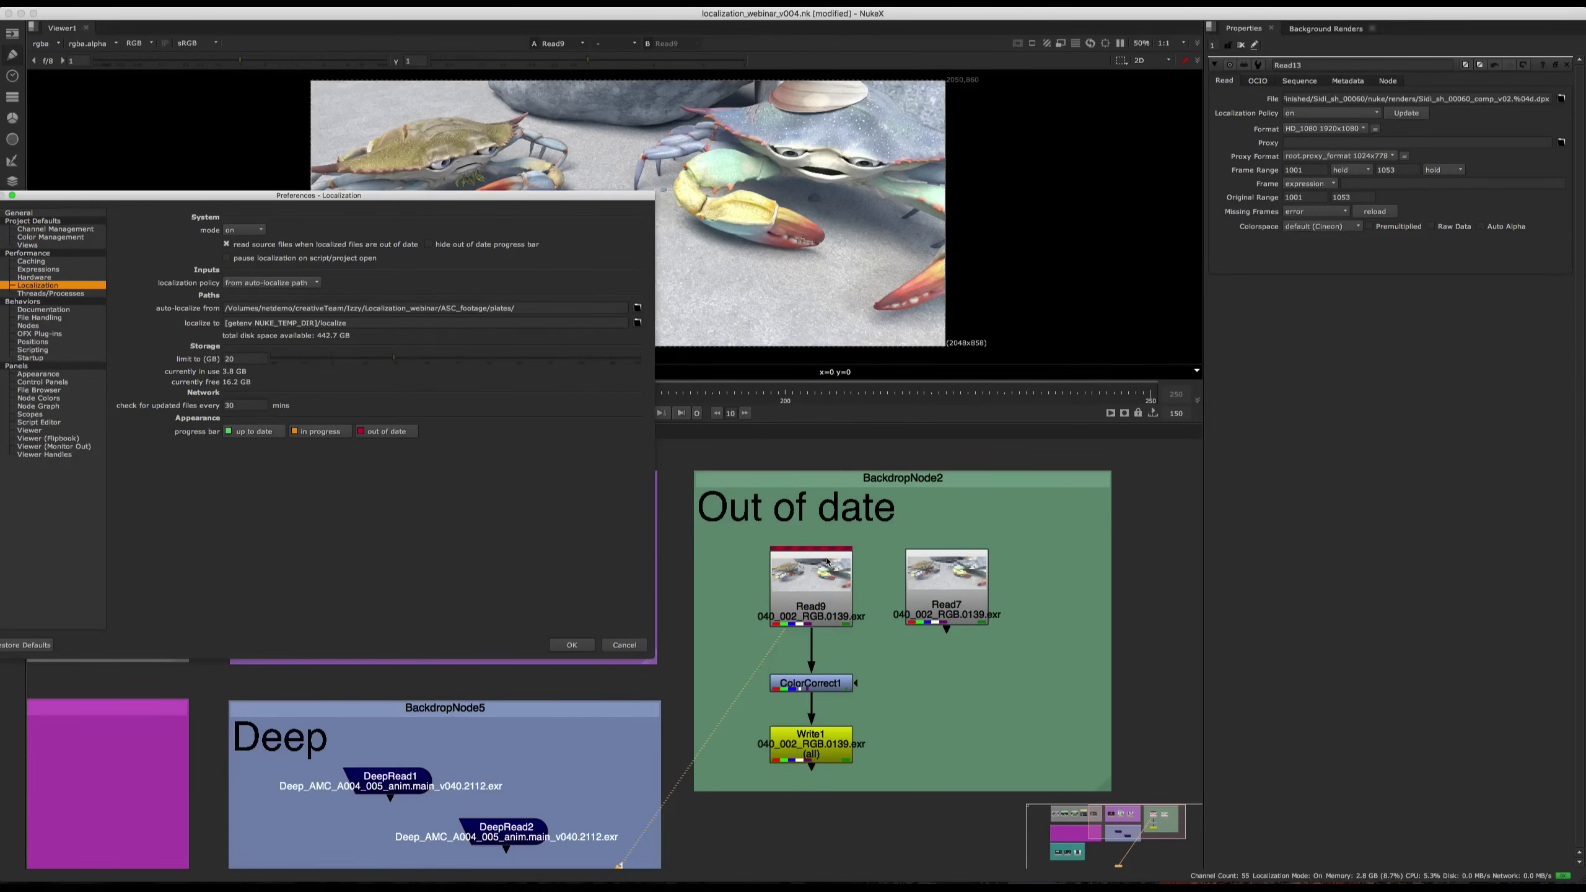
{"action": "scroll", "coordinate": [818, 563], "scroll_direction": "up", "scroll_amount": 2}
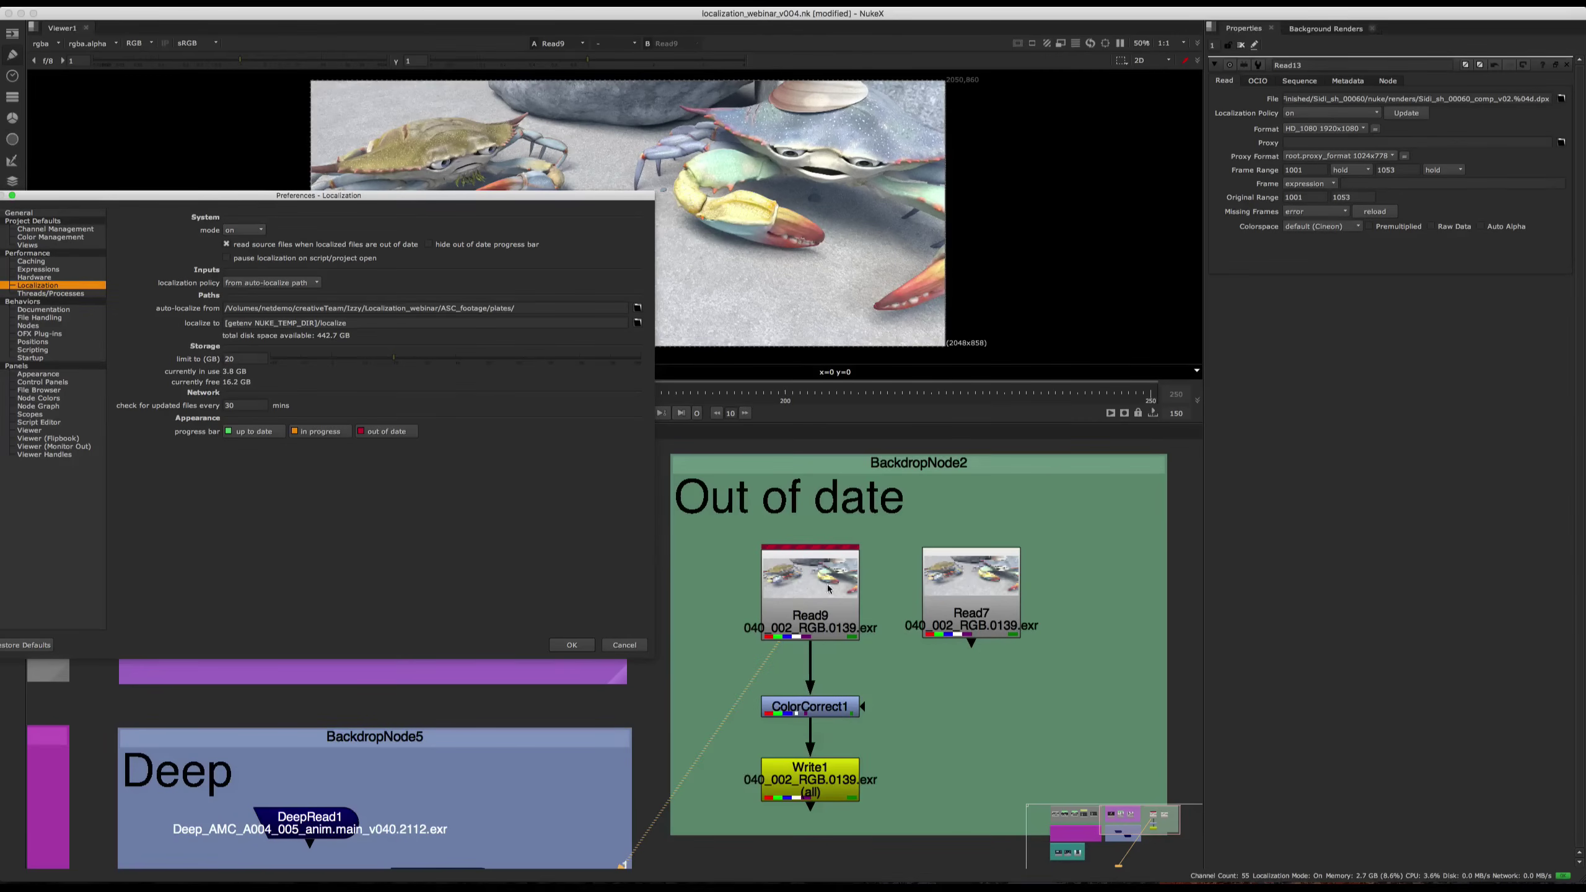
{"action": "left_click", "coordinate": [827, 588]}
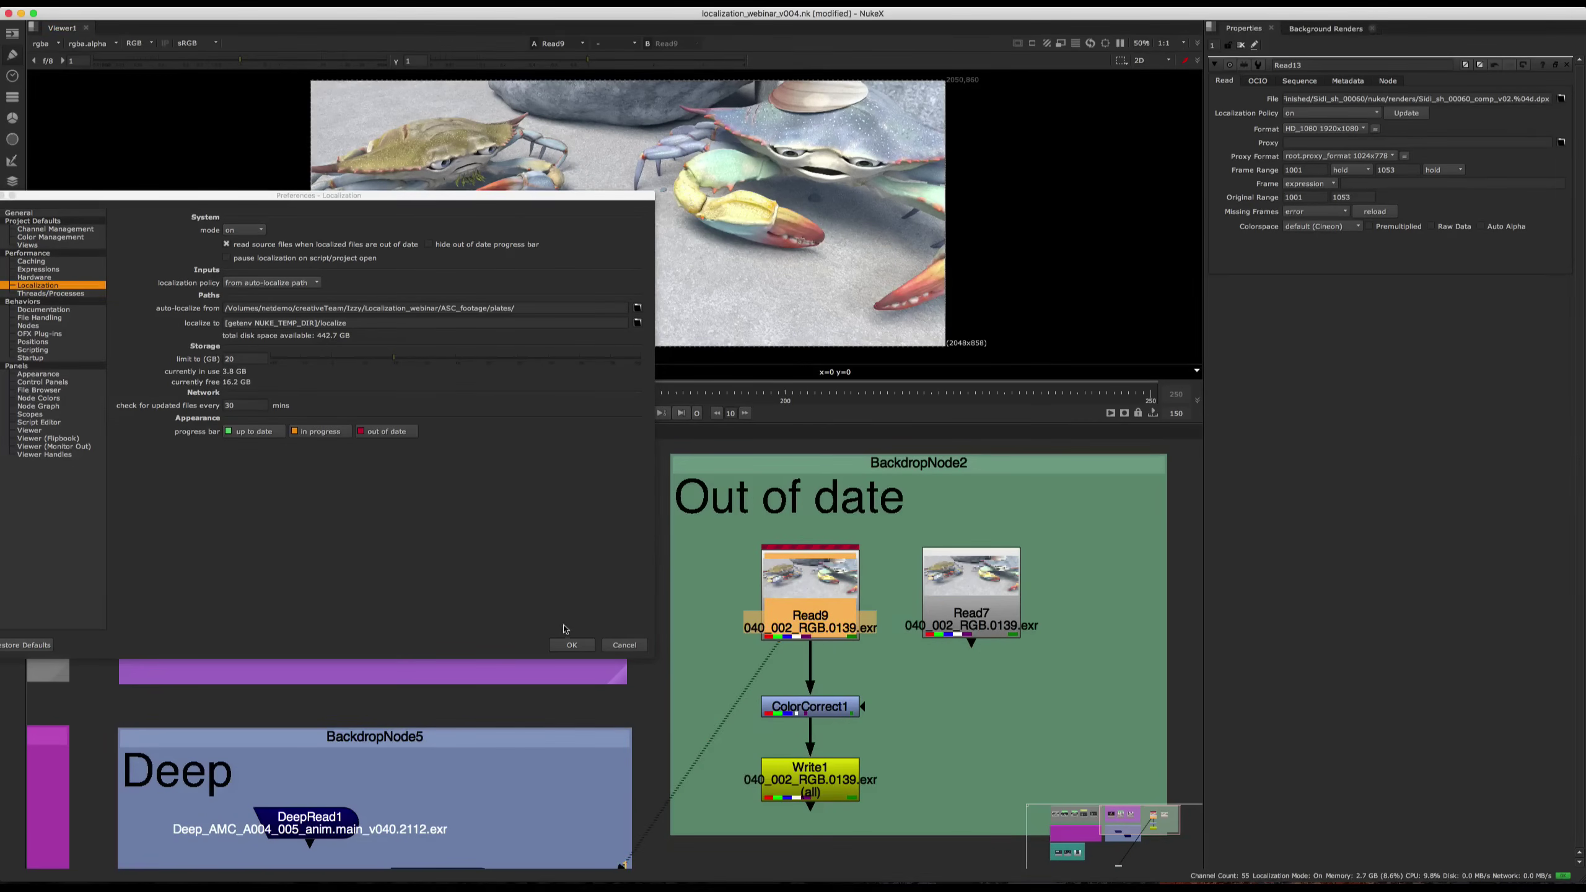
{"action": "left_click", "coordinate": [571, 645]}
- Return to the clip's first frame and force an update of Read9's localized files
{"action": "left_click", "coordinate": [510, 414]}
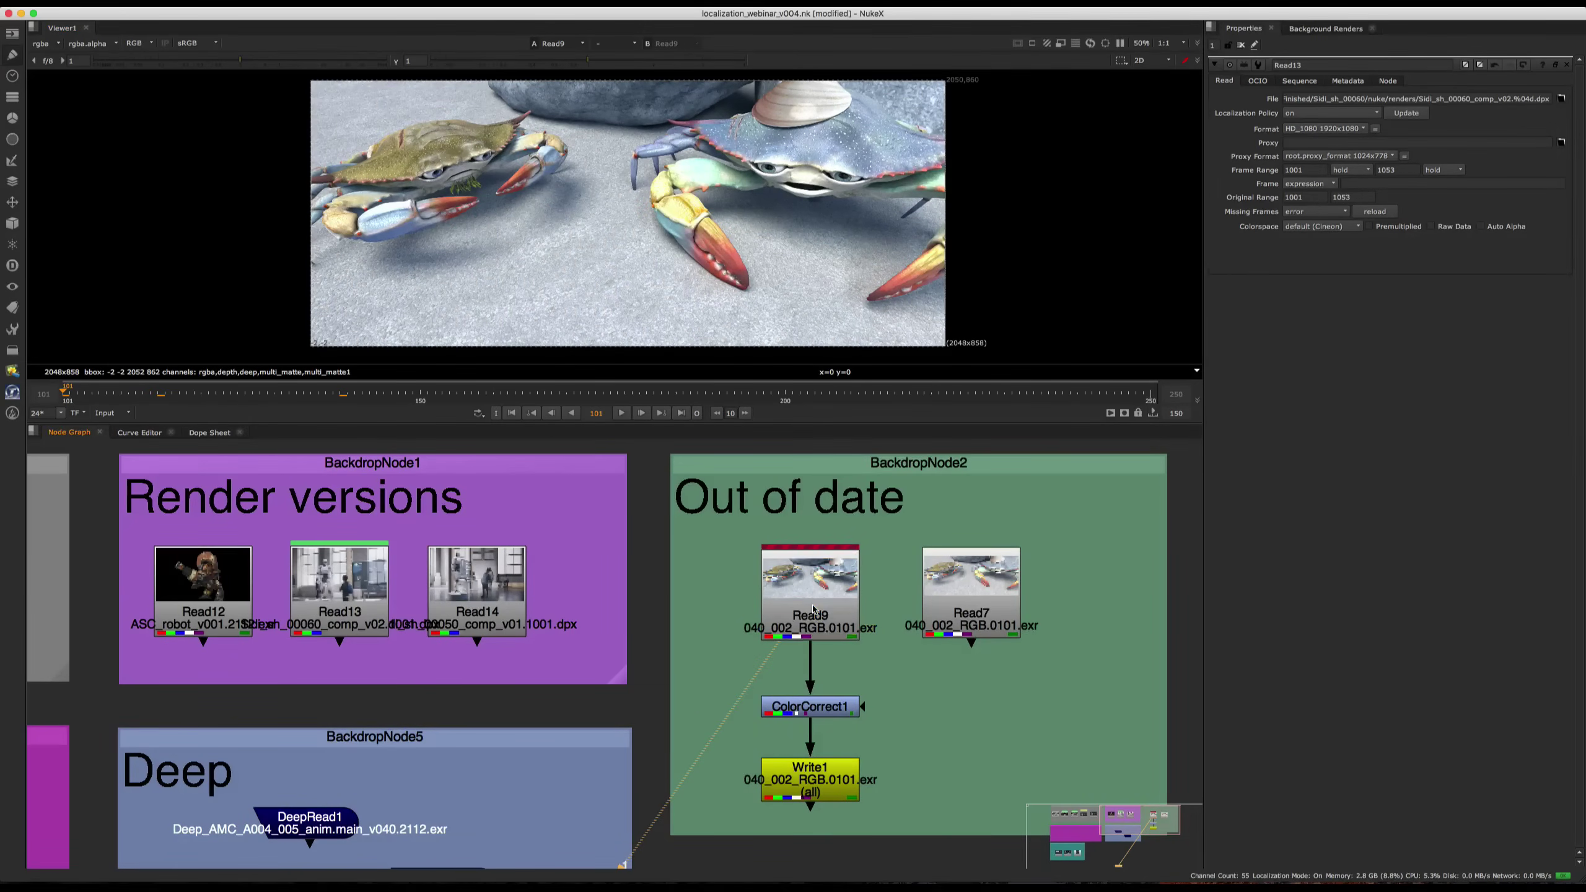
{"action": "double_click", "coordinate": [779, 601]}
{"action": "left_click", "coordinate": [1404, 114]}
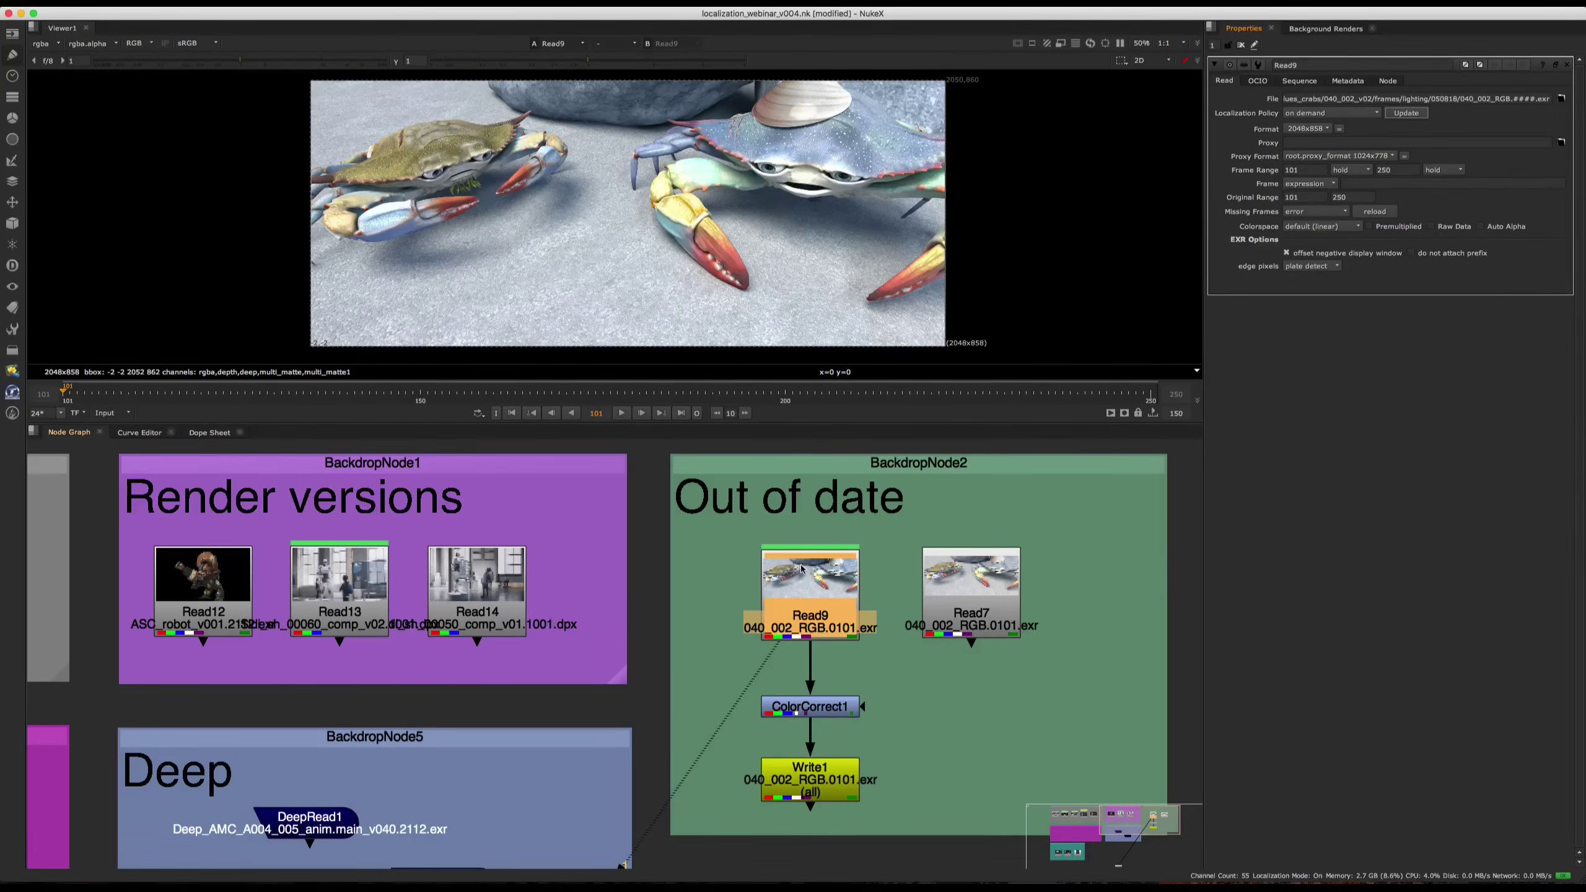
- Add a Script Editor to the Properties pane and look through the localization Python script it contains
{"action": "scroll", "coordinate": [804, 573], "scroll_direction": "down", "scroll_amount": 4}
{"action": "middle_click_drag", "start_coordinate": [653, 647], "coordinate": [780, 607]}
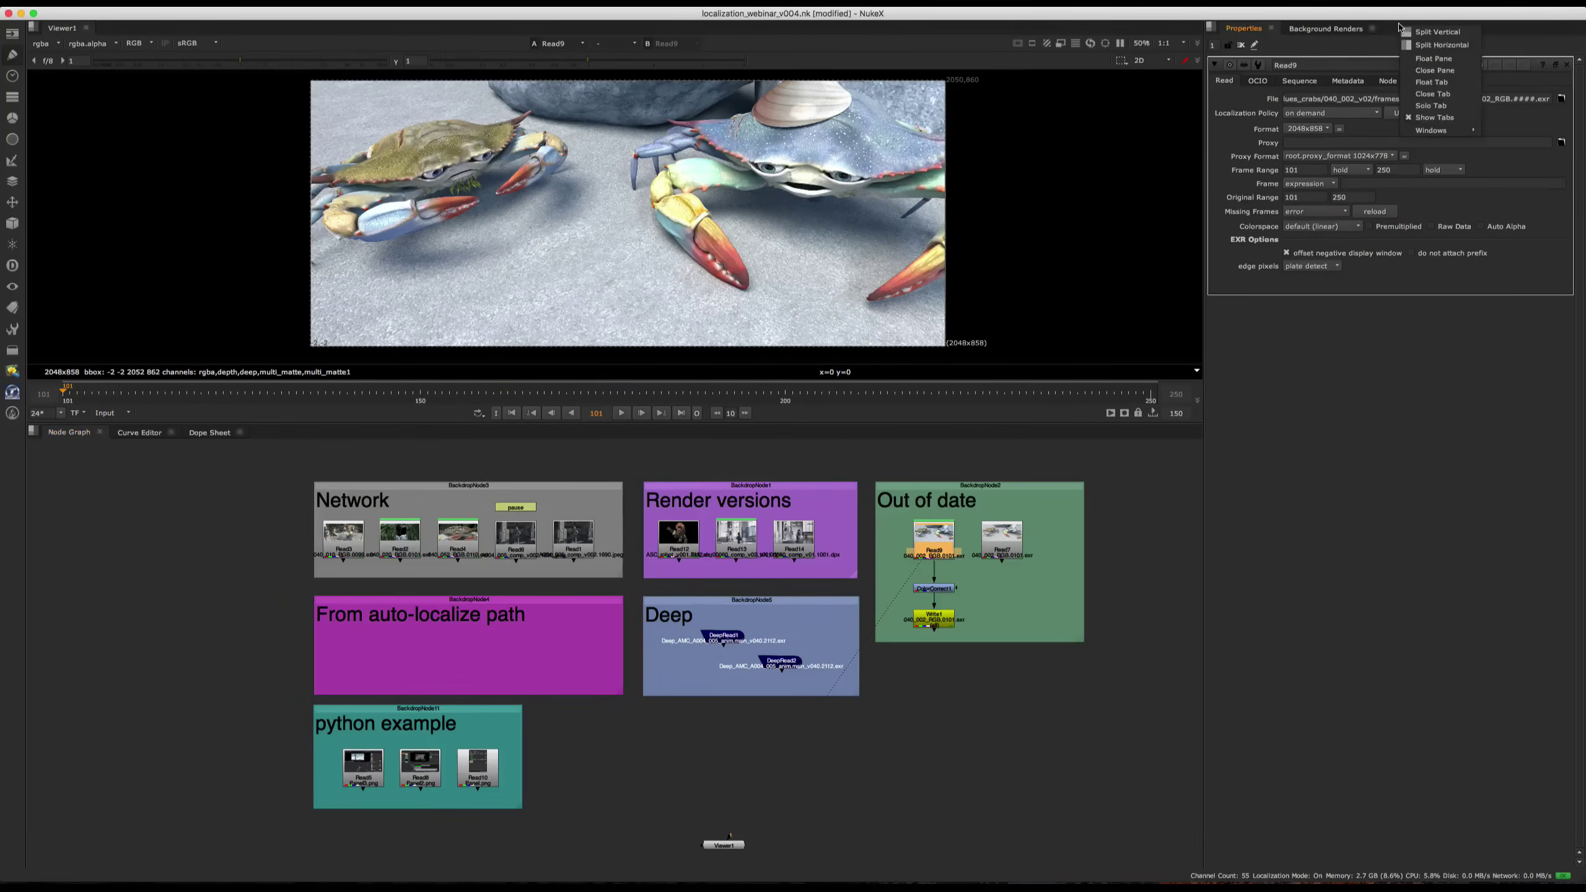
{"action": "right_click", "coordinate": [1401, 28]}
{"action": "mouse_move", "coordinate": [1449, 132]}
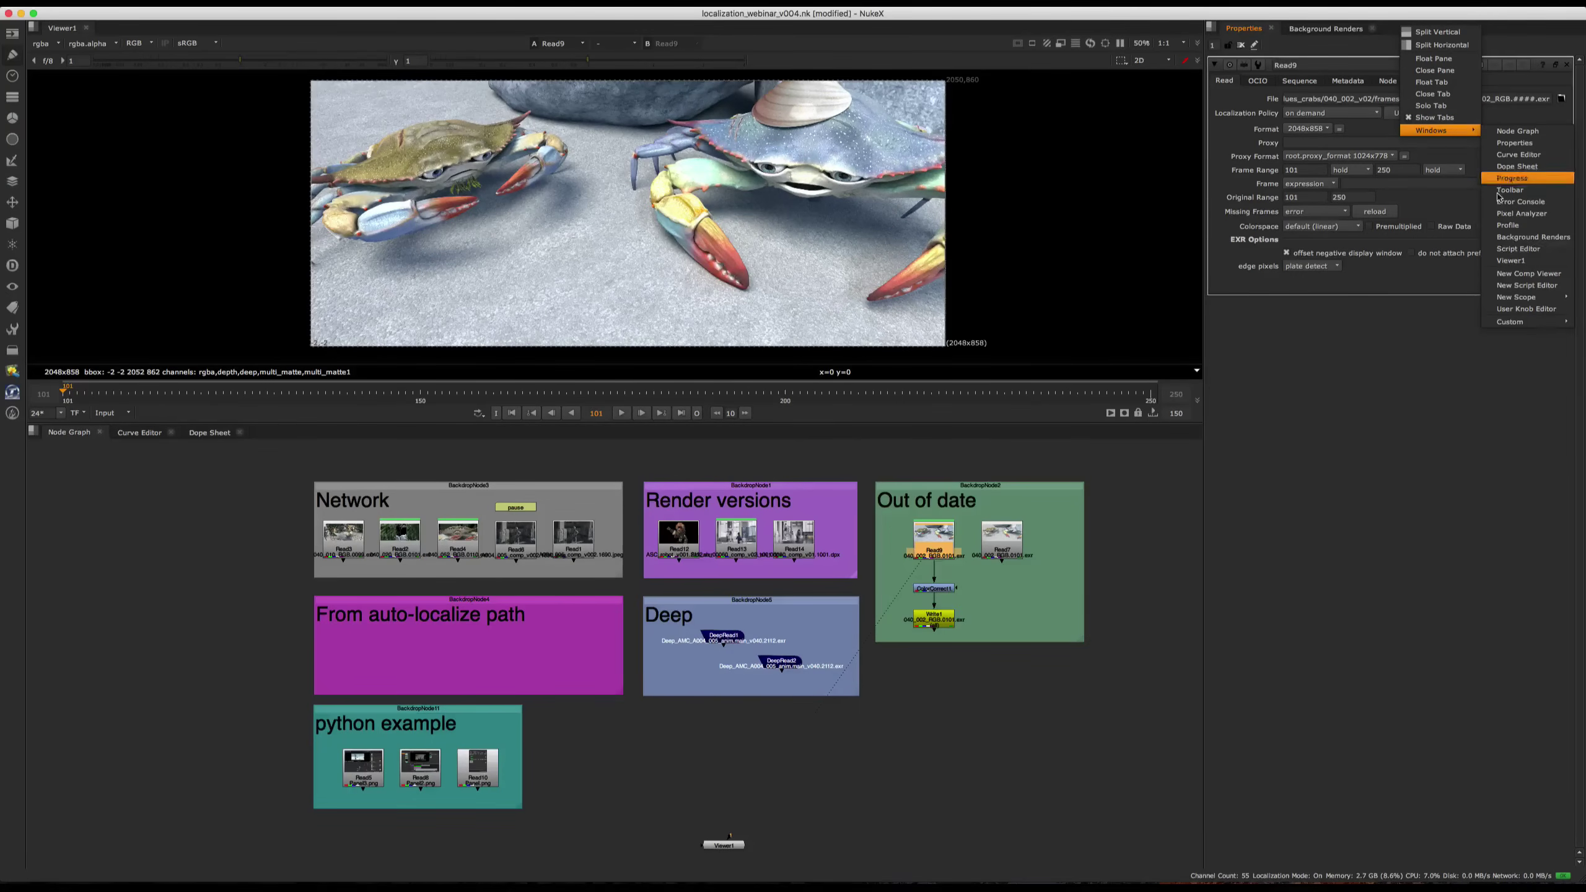
{"action": "left_click", "coordinate": [1521, 249]}
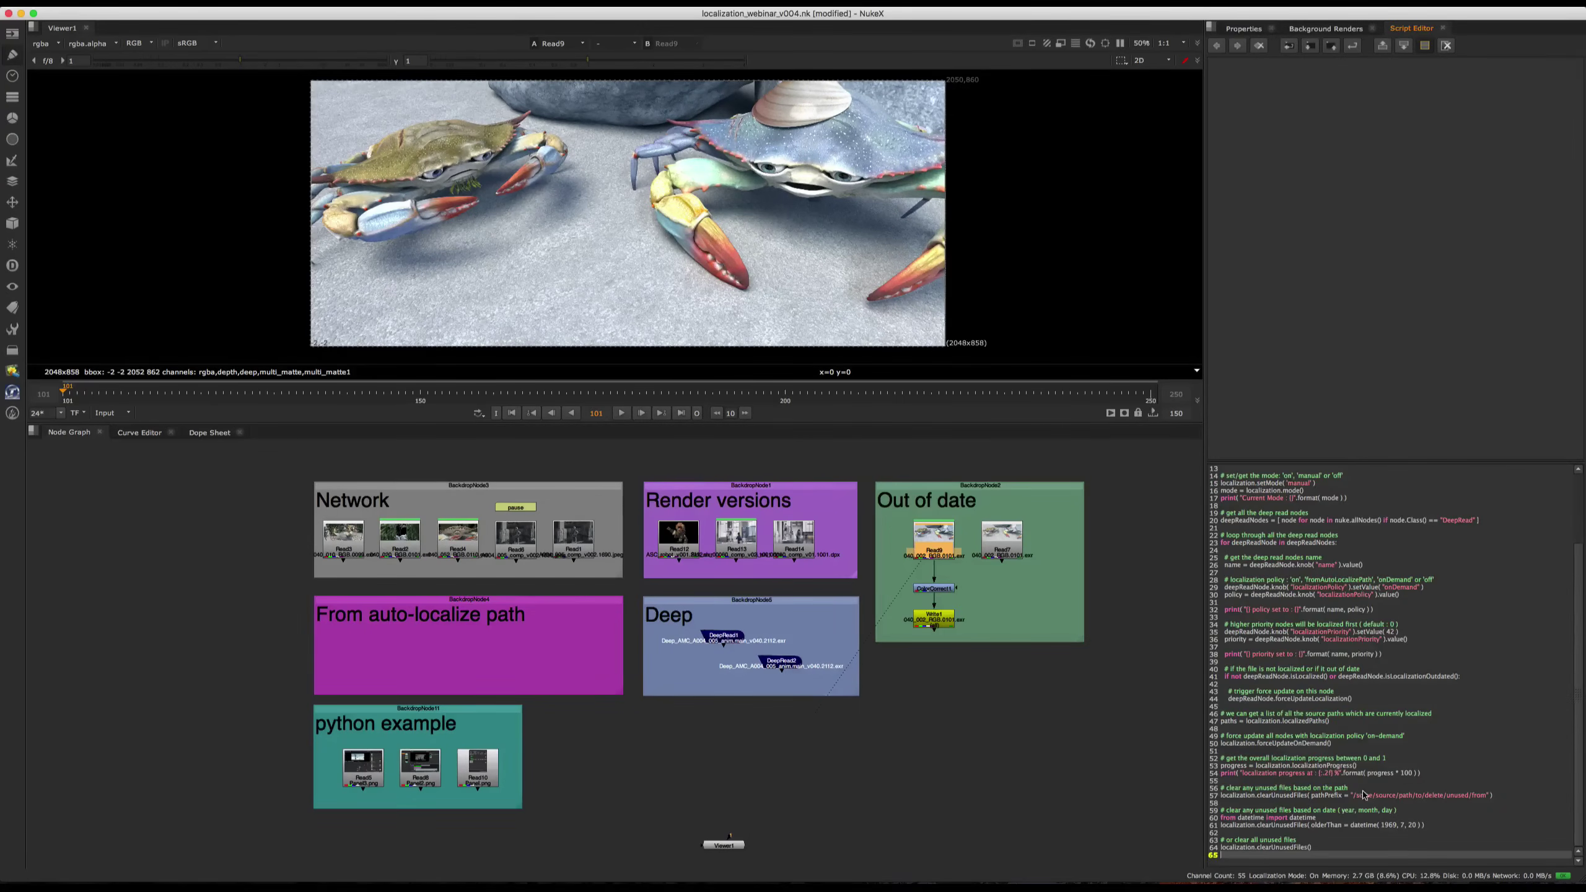
{"action": "scroll", "coordinate": [1378, 782], "scroll_direction": "up", "scroll_amount": 4}
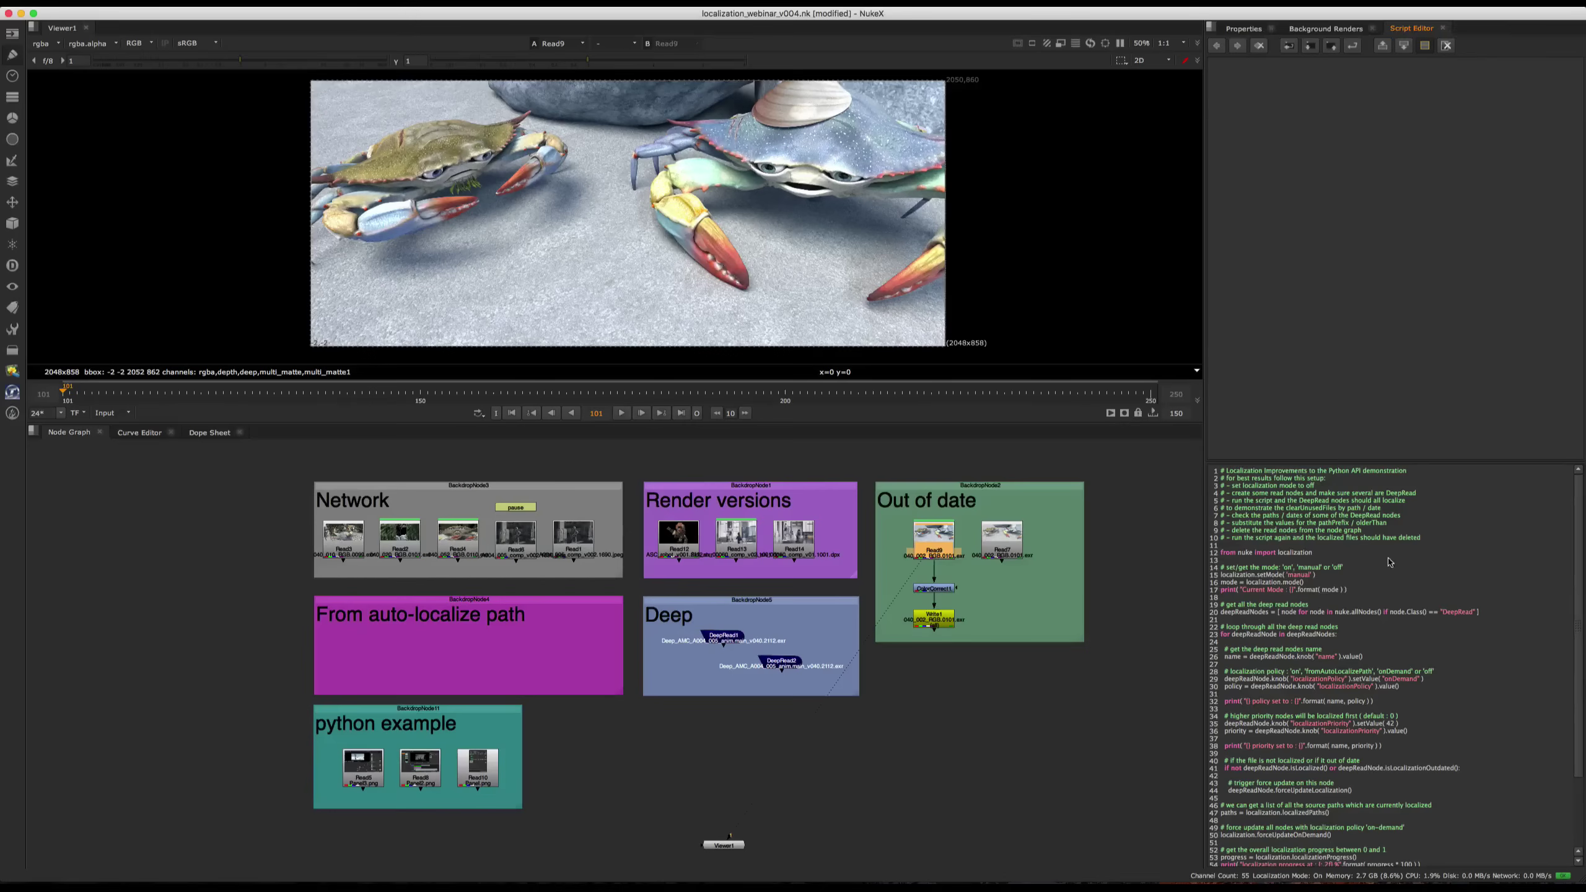
{"action": "scroll", "coordinate": [1388, 560], "scroll_direction": "down", "scroll_amount": 4}
- Load the localization colour callback script into the Script Editor and run everything through the line that adds the read callback
{"action": "left_click", "coordinate": [1311, 51]}
{"action": "left_click", "coordinate": [721, 283]}
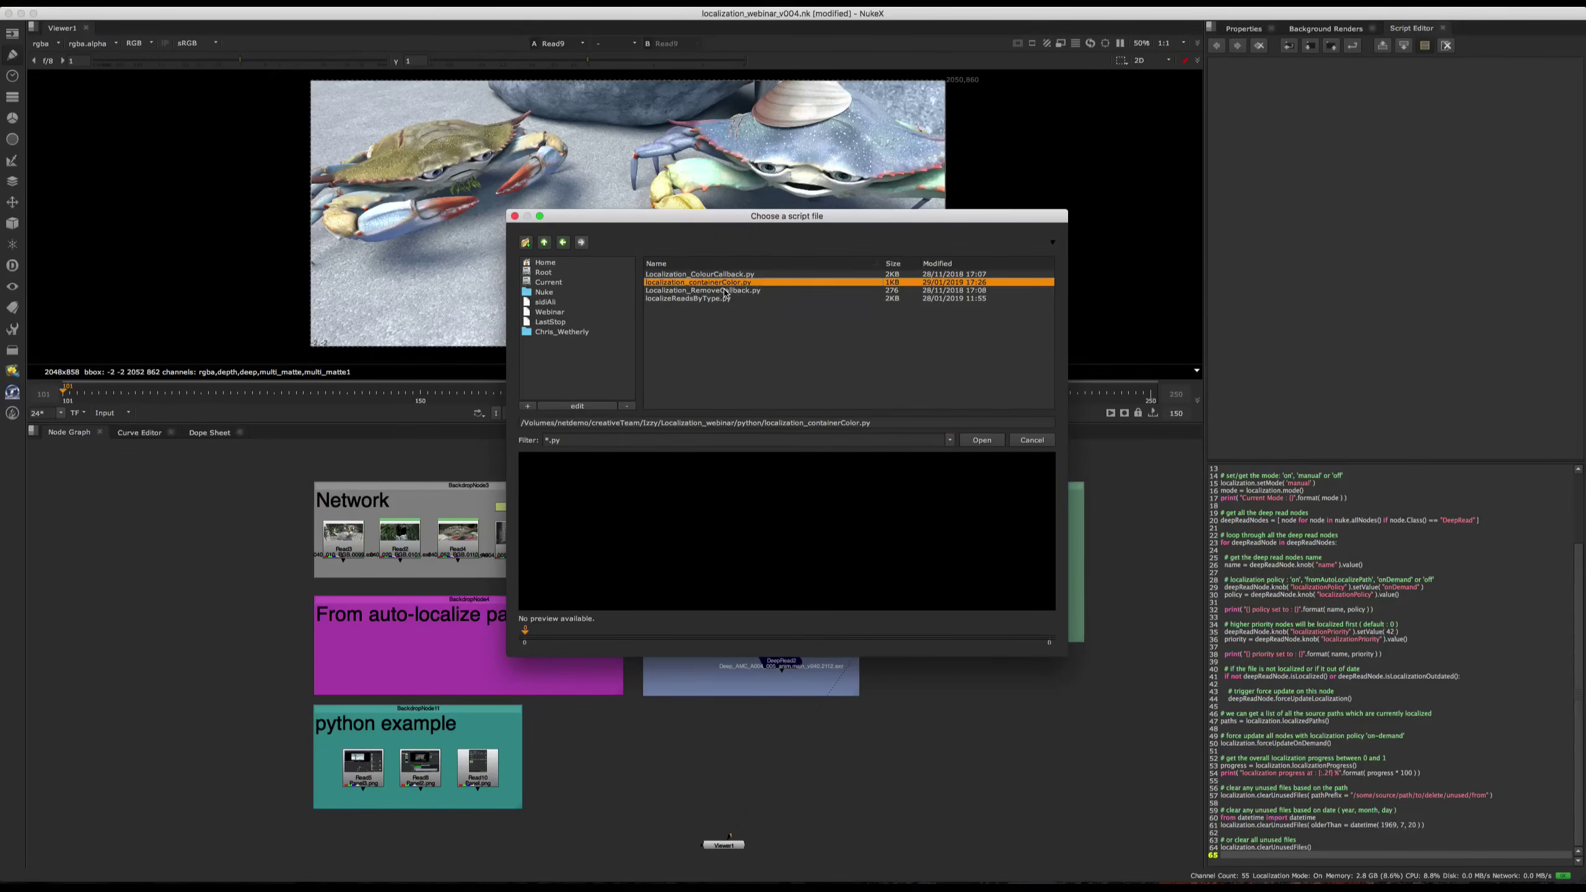
{"action": "left_click", "coordinate": [982, 440]}
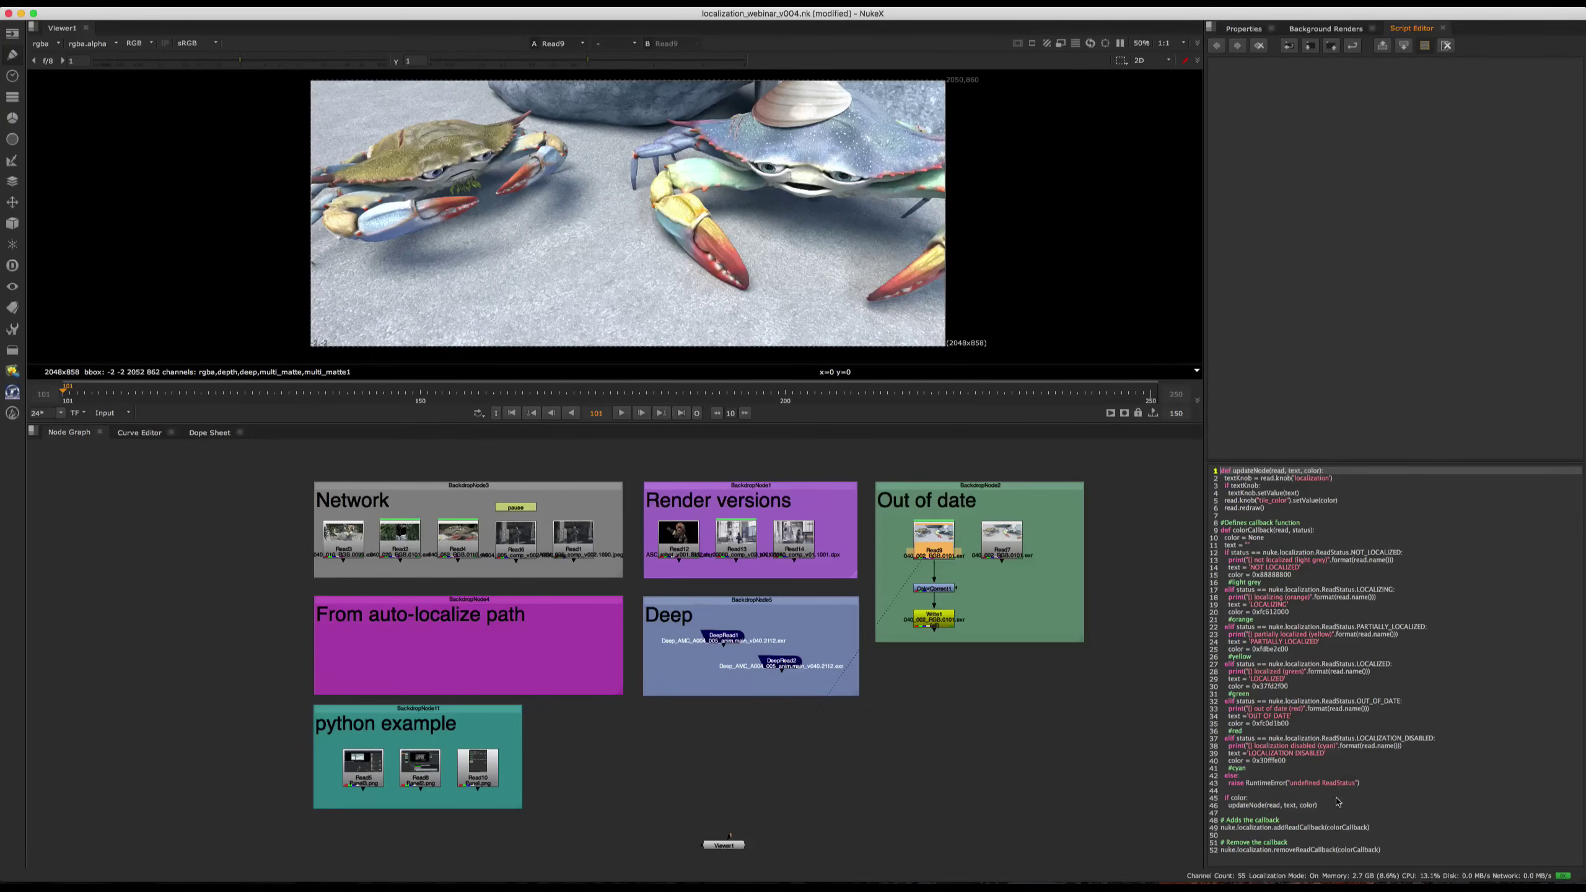
{"action": "left_click_drag", "start_coordinate": [1377, 831], "coordinate": [1178, 456]}
{"action": "left_click", "coordinate": [1311, 47]}
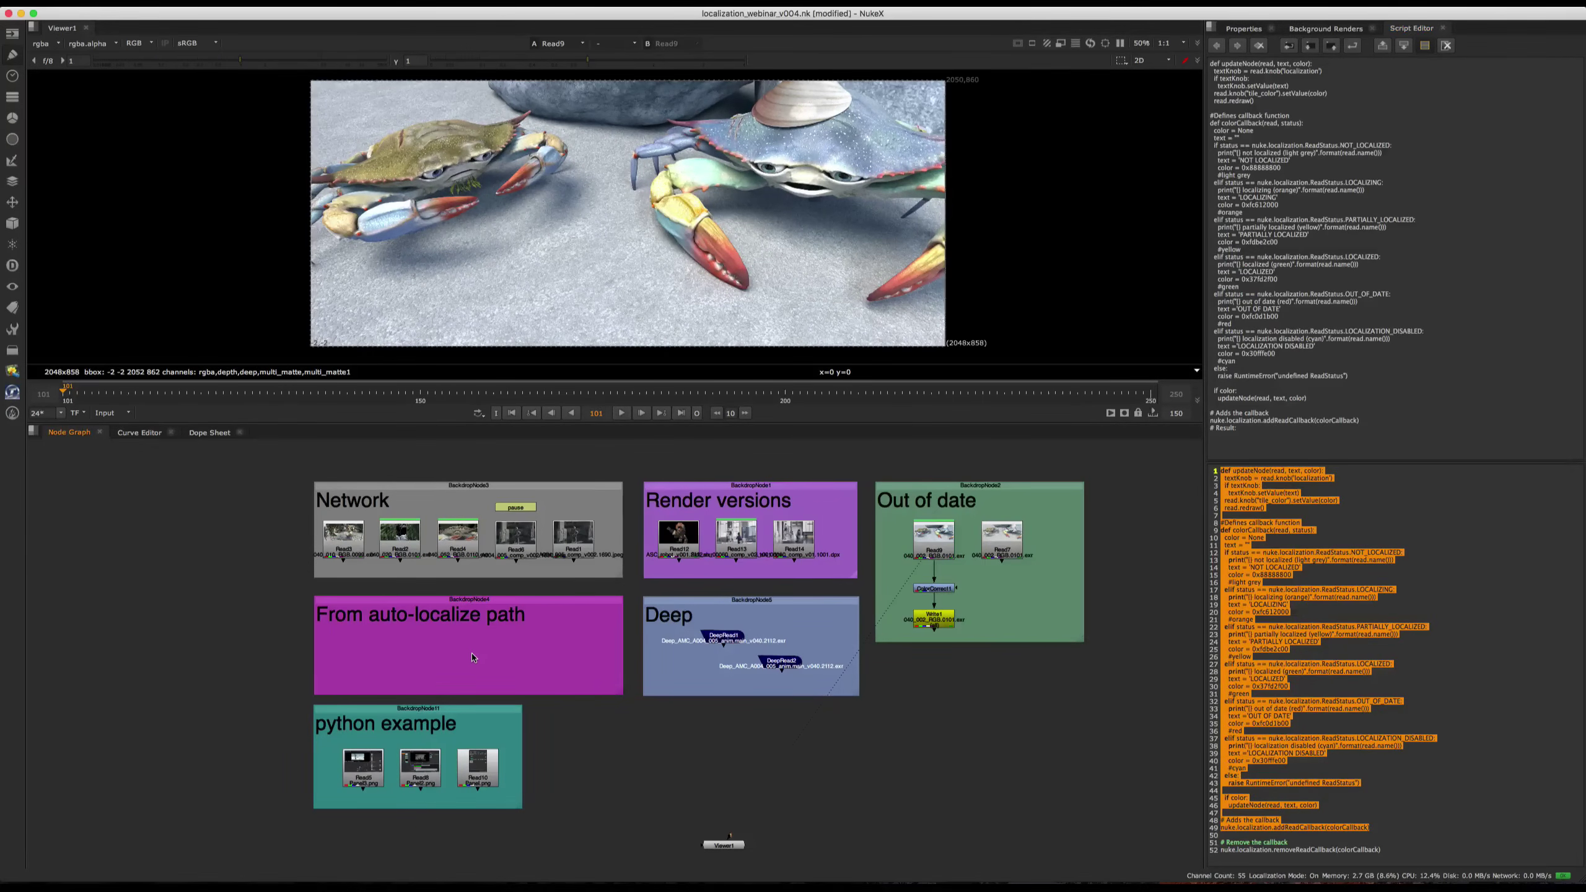
- Check the auto-localize path and default policy in the Localization preferences
{"action": "left_click", "coordinate": [37, 4]}
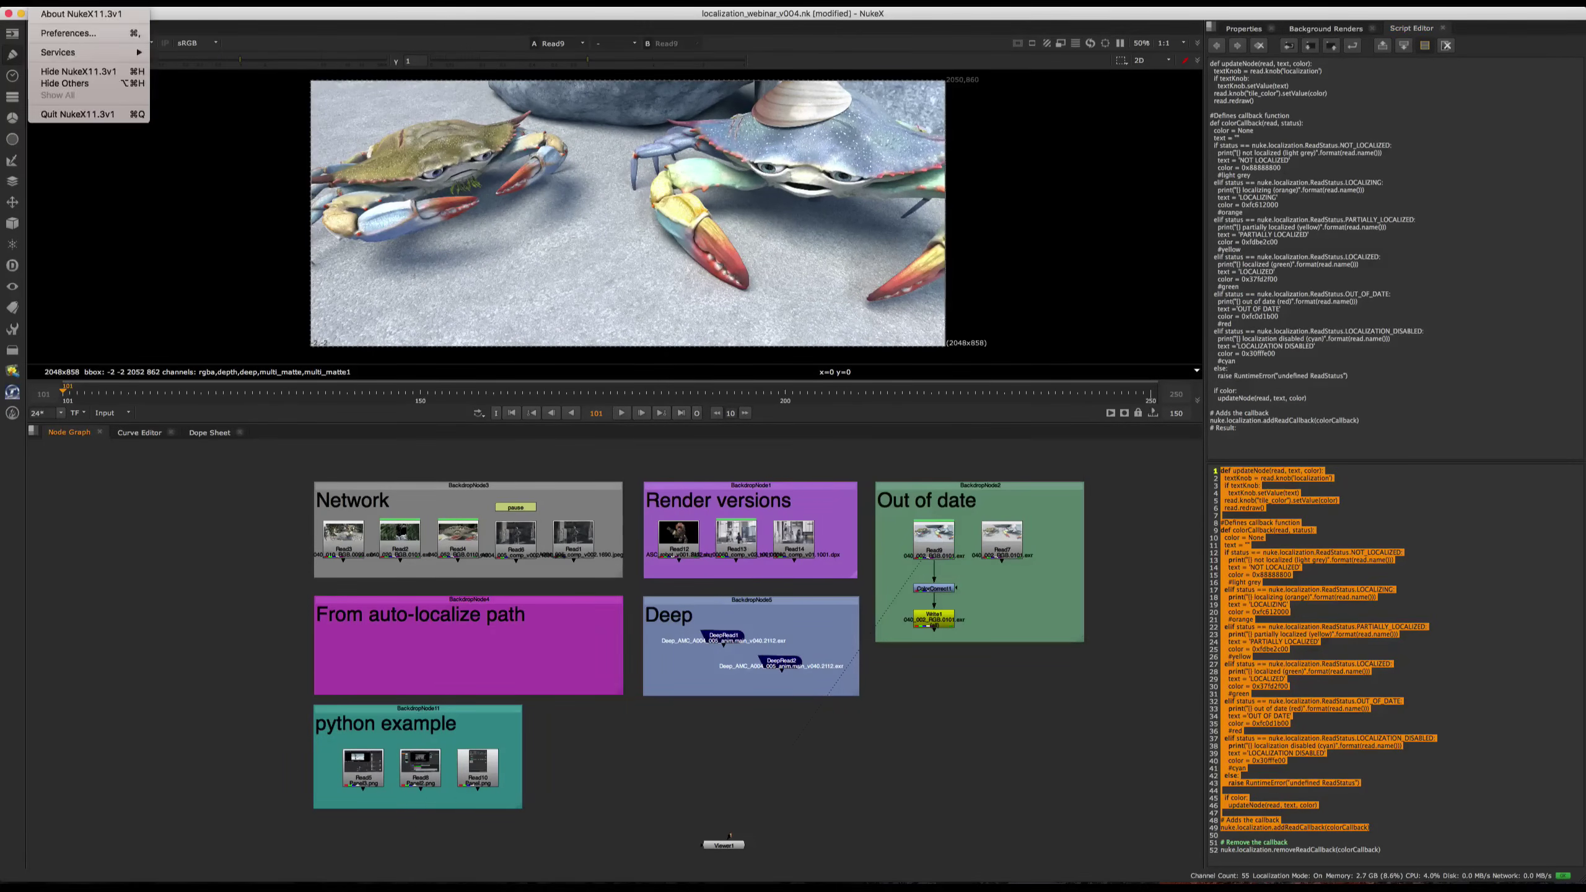
{"action": "left_click", "coordinate": [68, 29]}
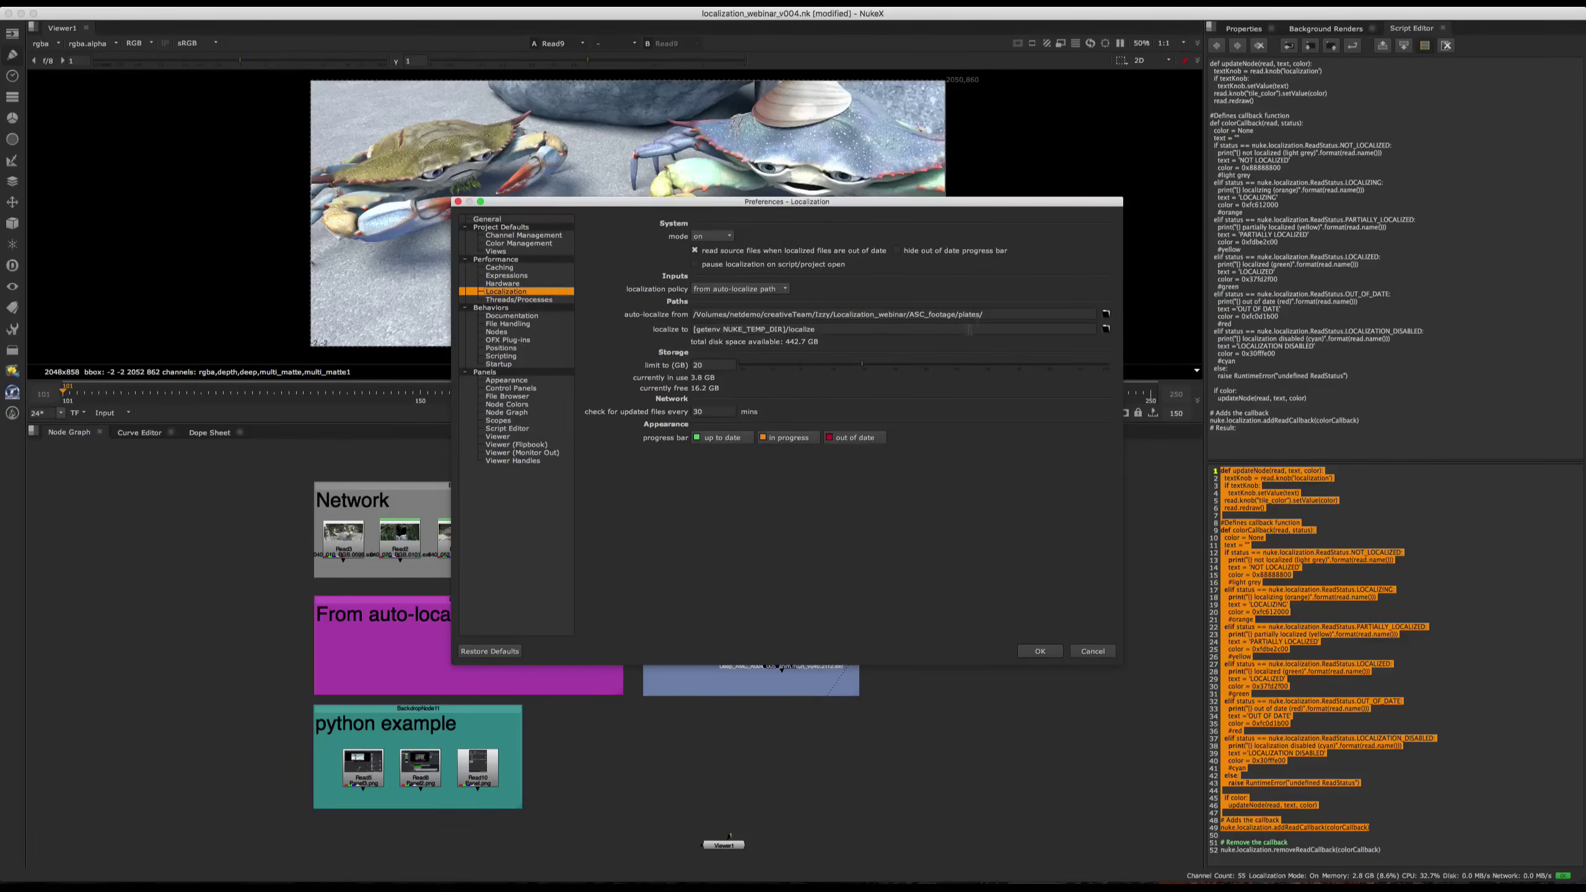
{"action": "left_click", "coordinate": [1040, 651]}
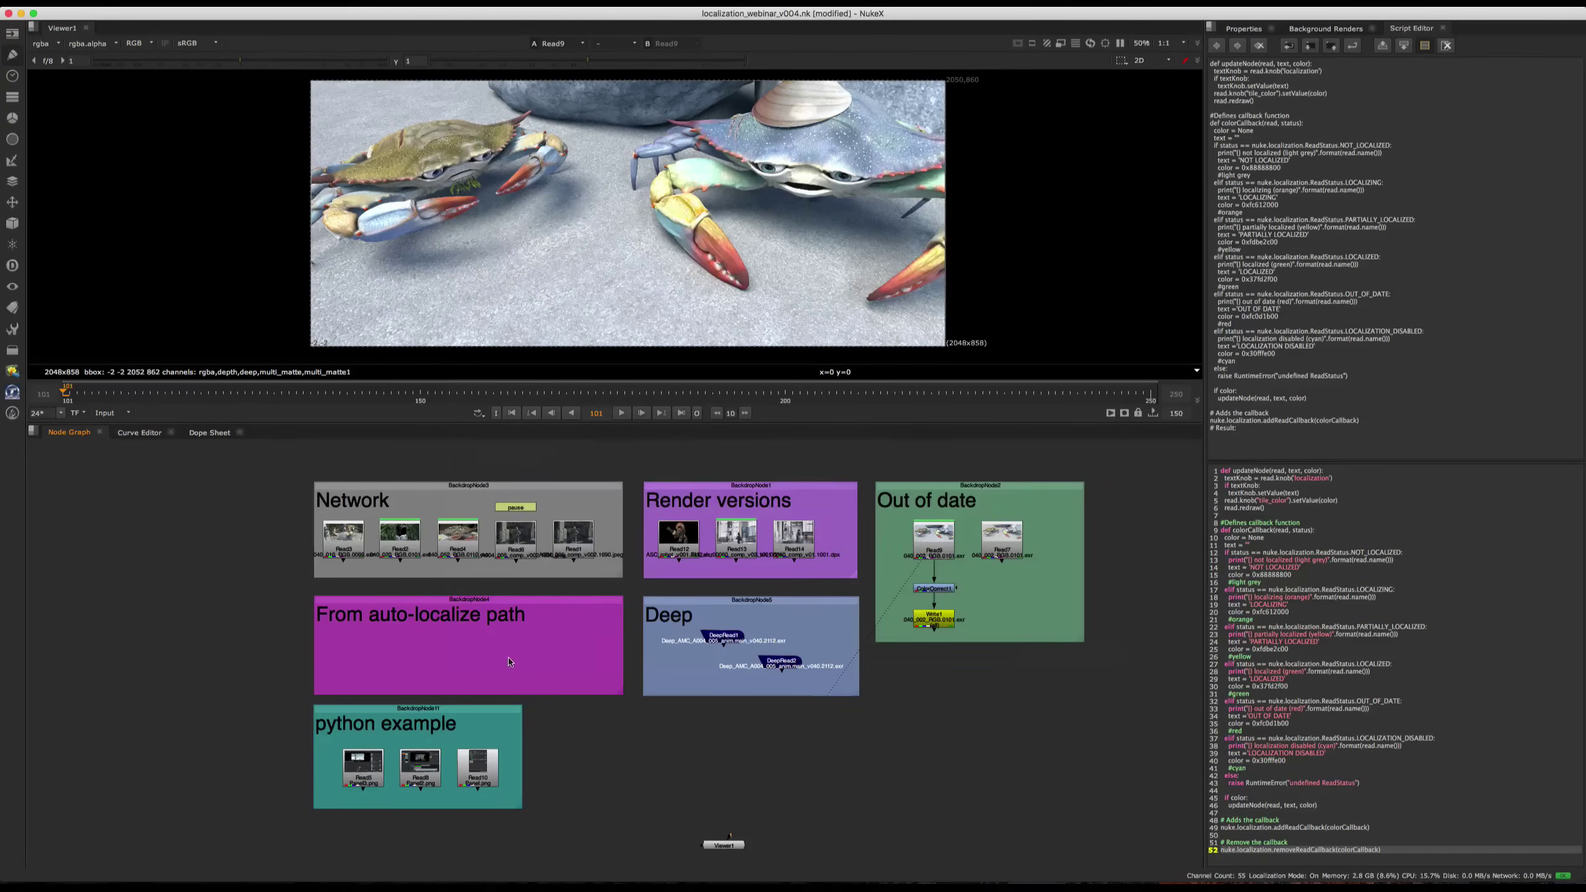
- Start reading in footage and pick the image sequences from the plates folders AMC_A004_002 and AMC_A004_003
{"action": "key", "text": "r"}
{"action": "left_click", "coordinate": [545, 242]}
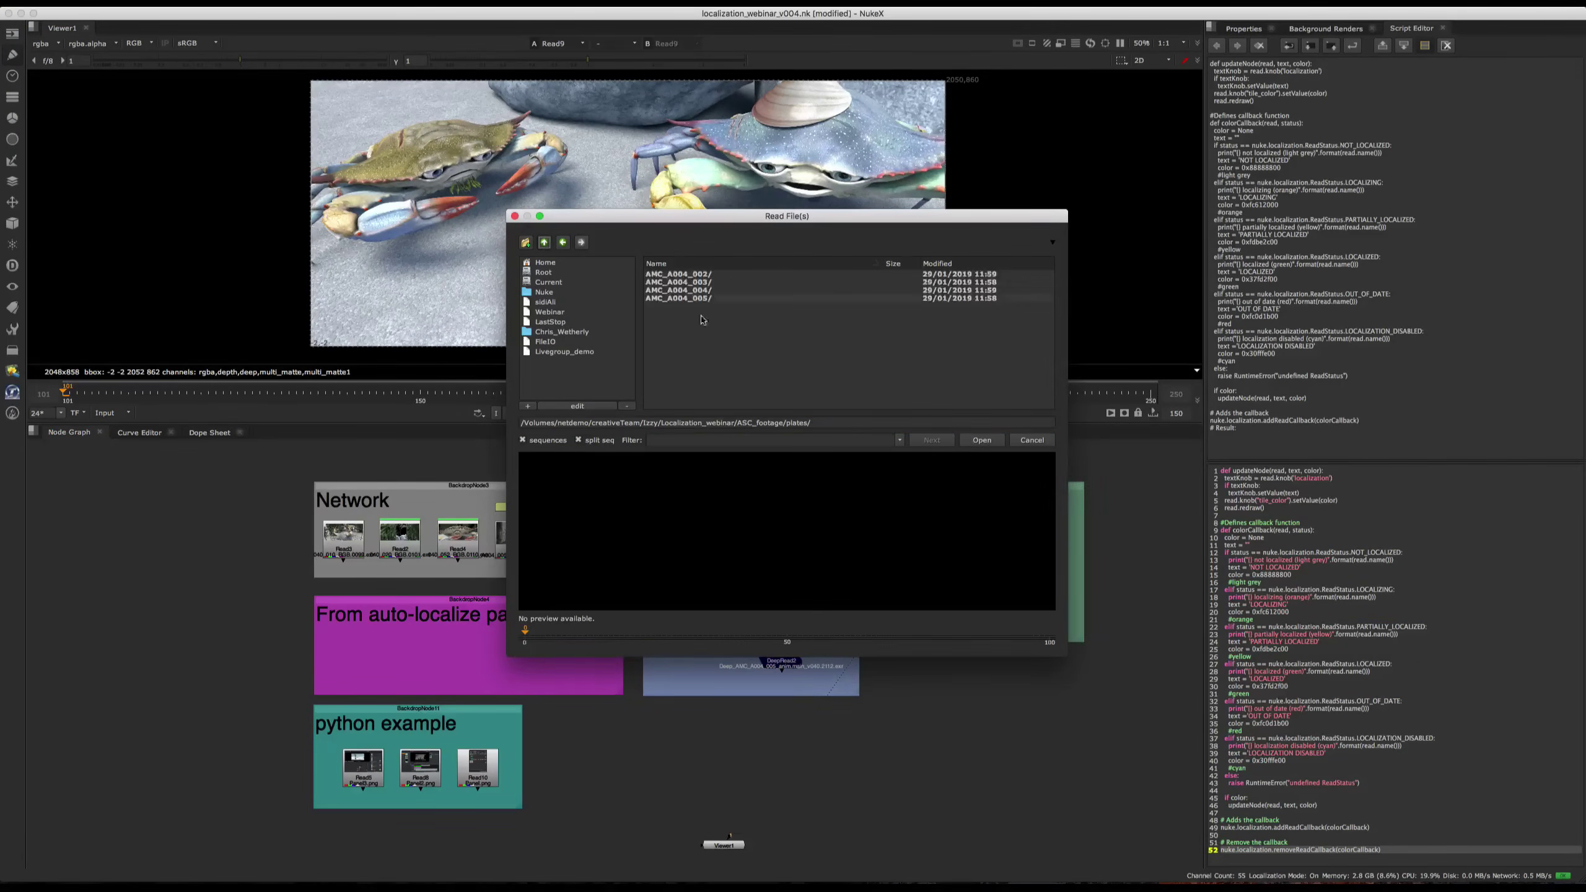
{"action": "double_click", "coordinate": [722, 278]}
{"action": "left_click", "coordinate": [724, 275]}
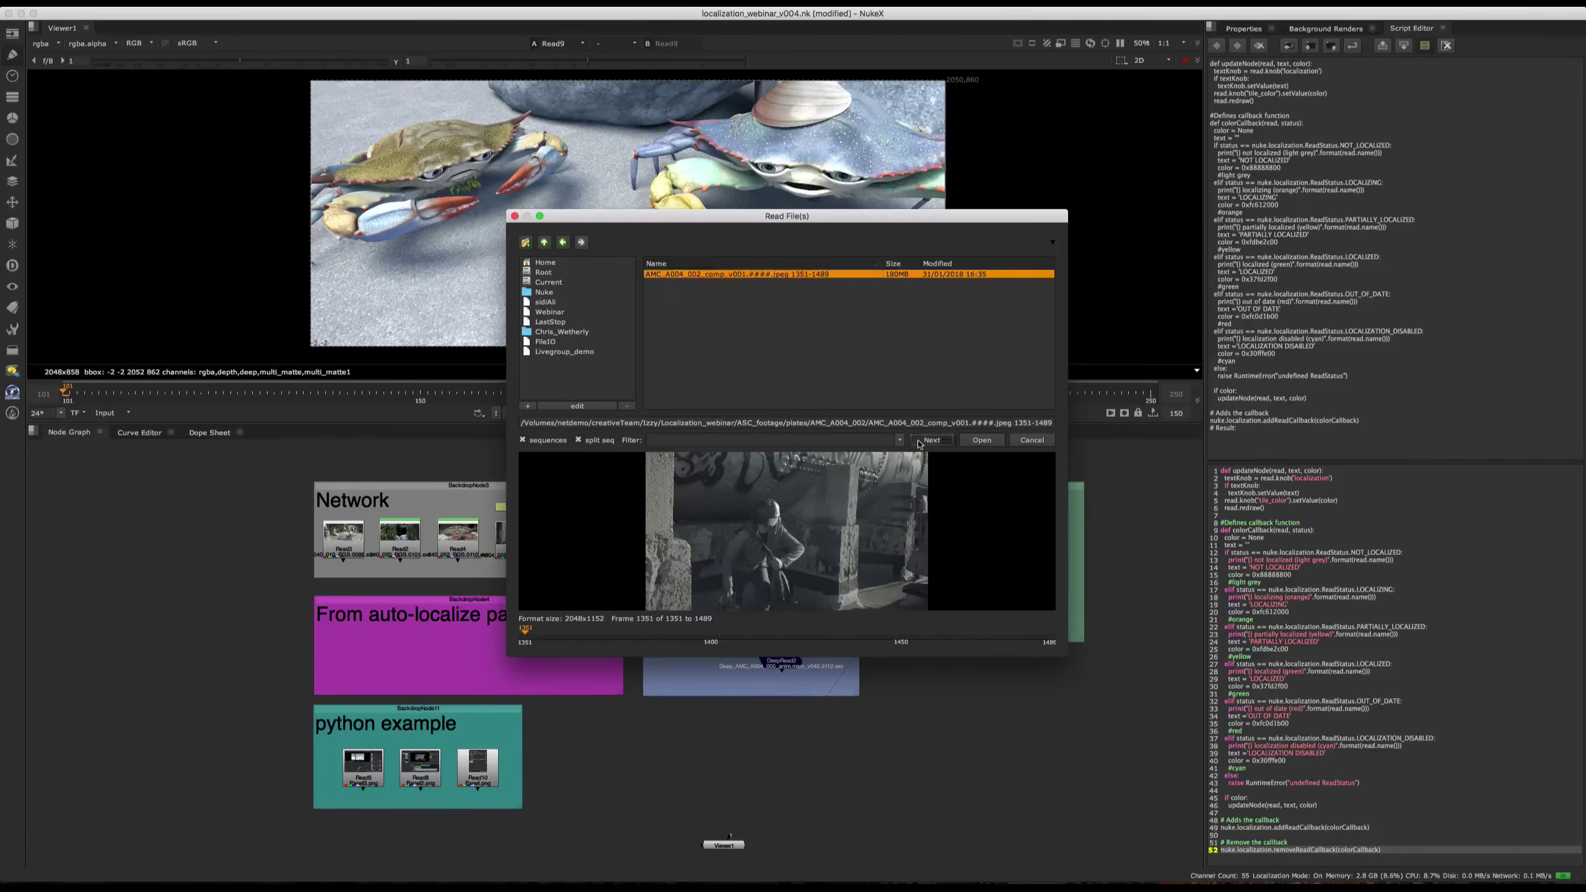
{"action": "left_click", "coordinate": [544, 242]}
{"action": "double_click", "coordinate": [692, 283]}
{"action": "left_click", "coordinate": [718, 275]}
{"action": "left_click", "coordinate": [932, 440]}
- Add the AMC_A004_004_comp_v002 and AMC_A004_005_comp_v002 sequences to the selection and create Read nodes for all four plates
{"action": "left_click", "coordinate": [544, 241]}
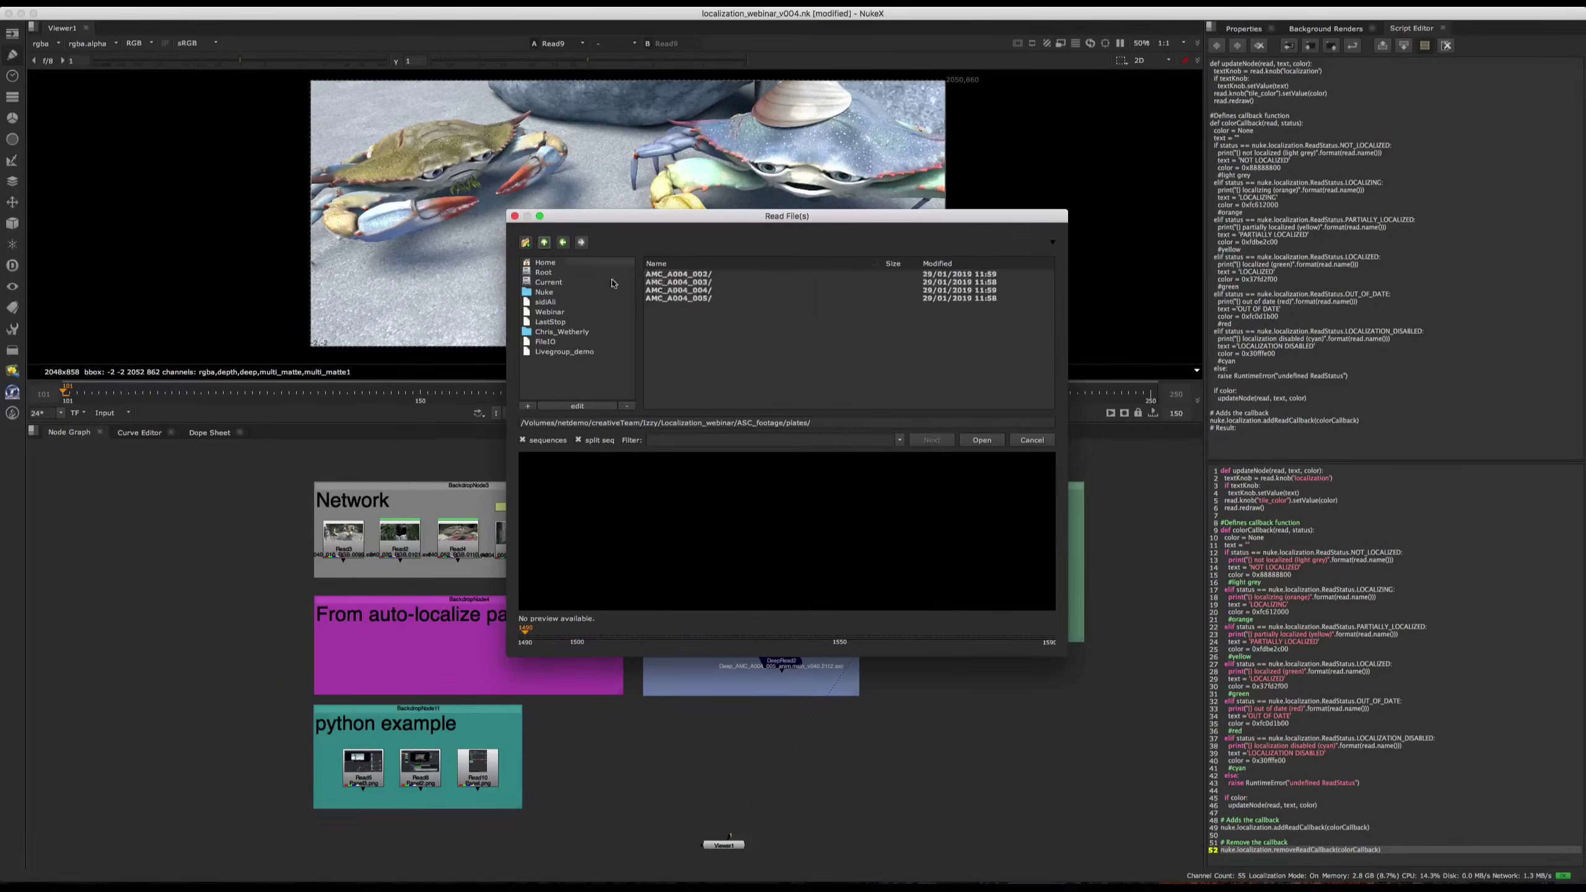
{"action": "double_click", "coordinate": [680, 291]}
{"action": "left_click", "coordinate": [718, 275]}
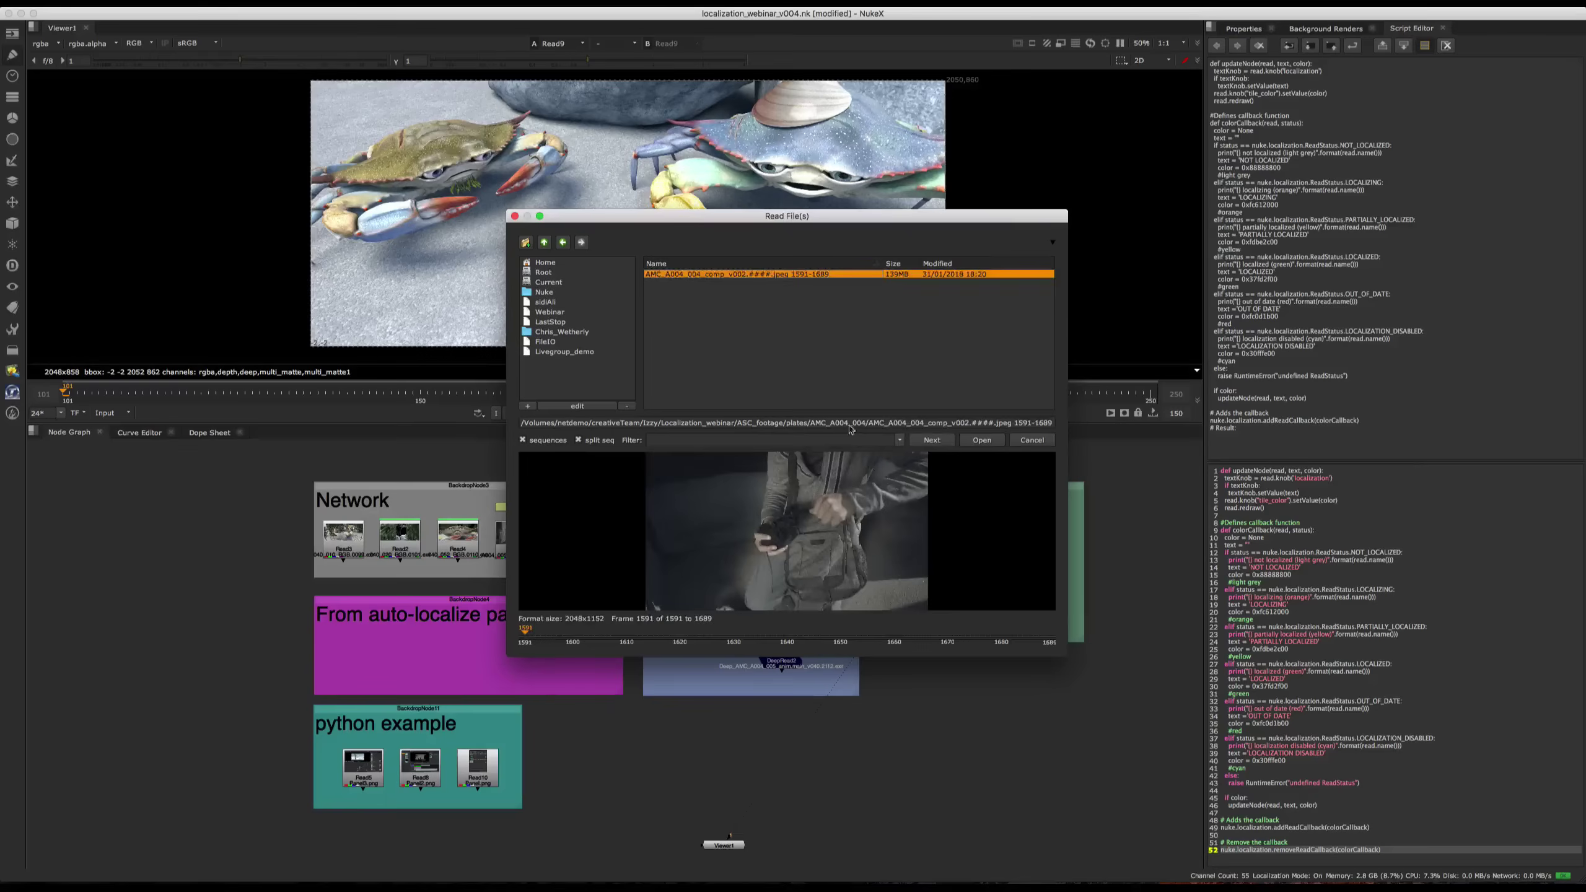
{"action": "left_click", "coordinate": [932, 440]}
{"action": "left_click", "coordinate": [544, 242]}
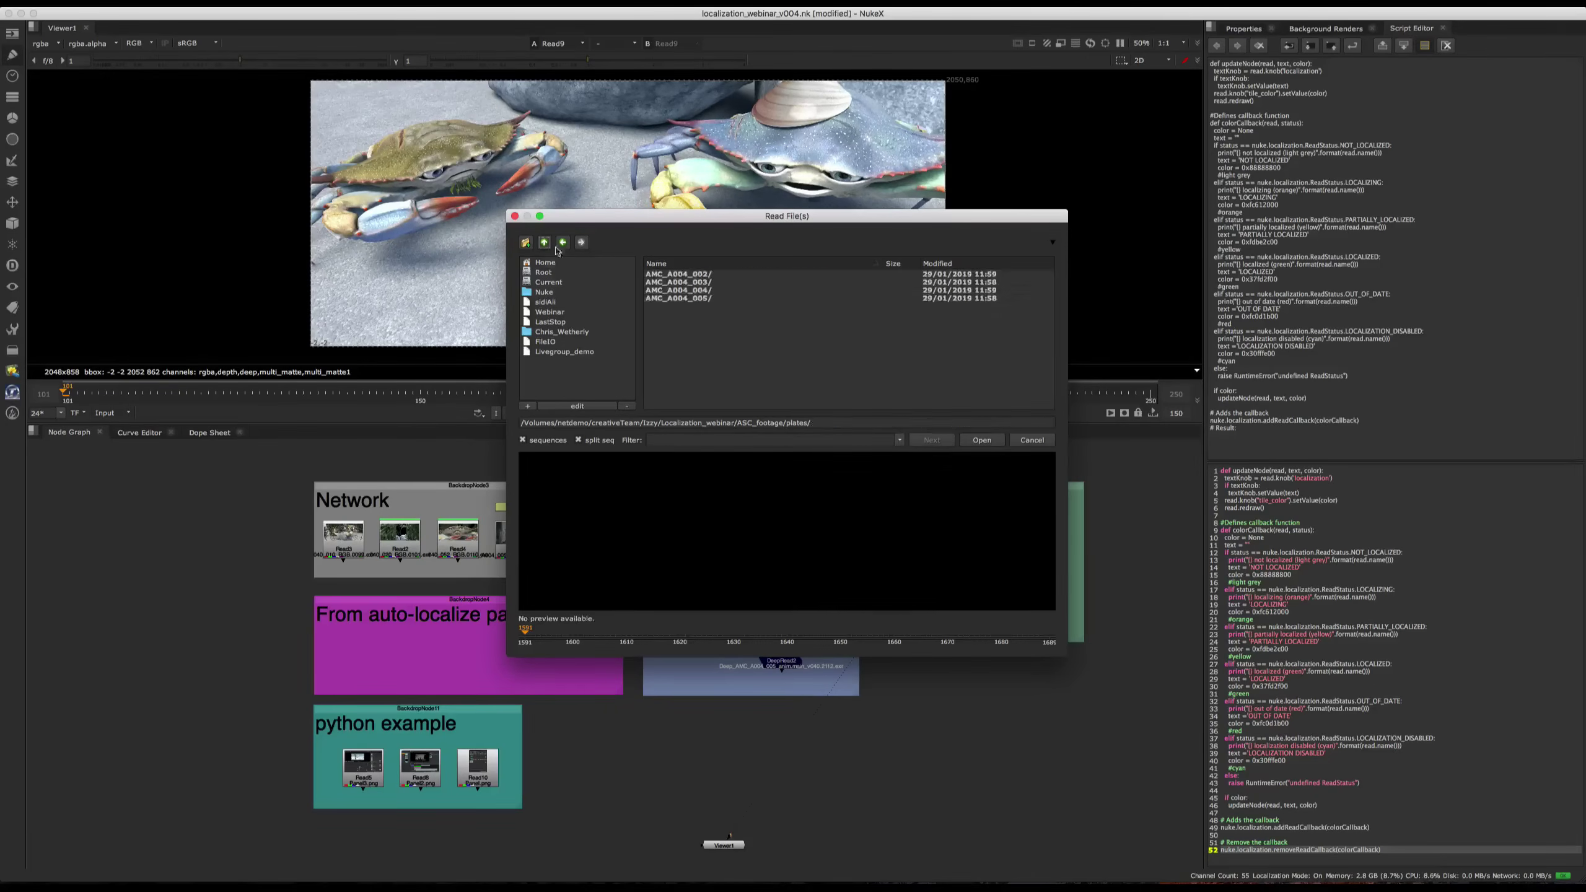
{"action": "double_click", "coordinate": [660, 301]}
{"action": "left_click", "coordinate": [704, 276]}
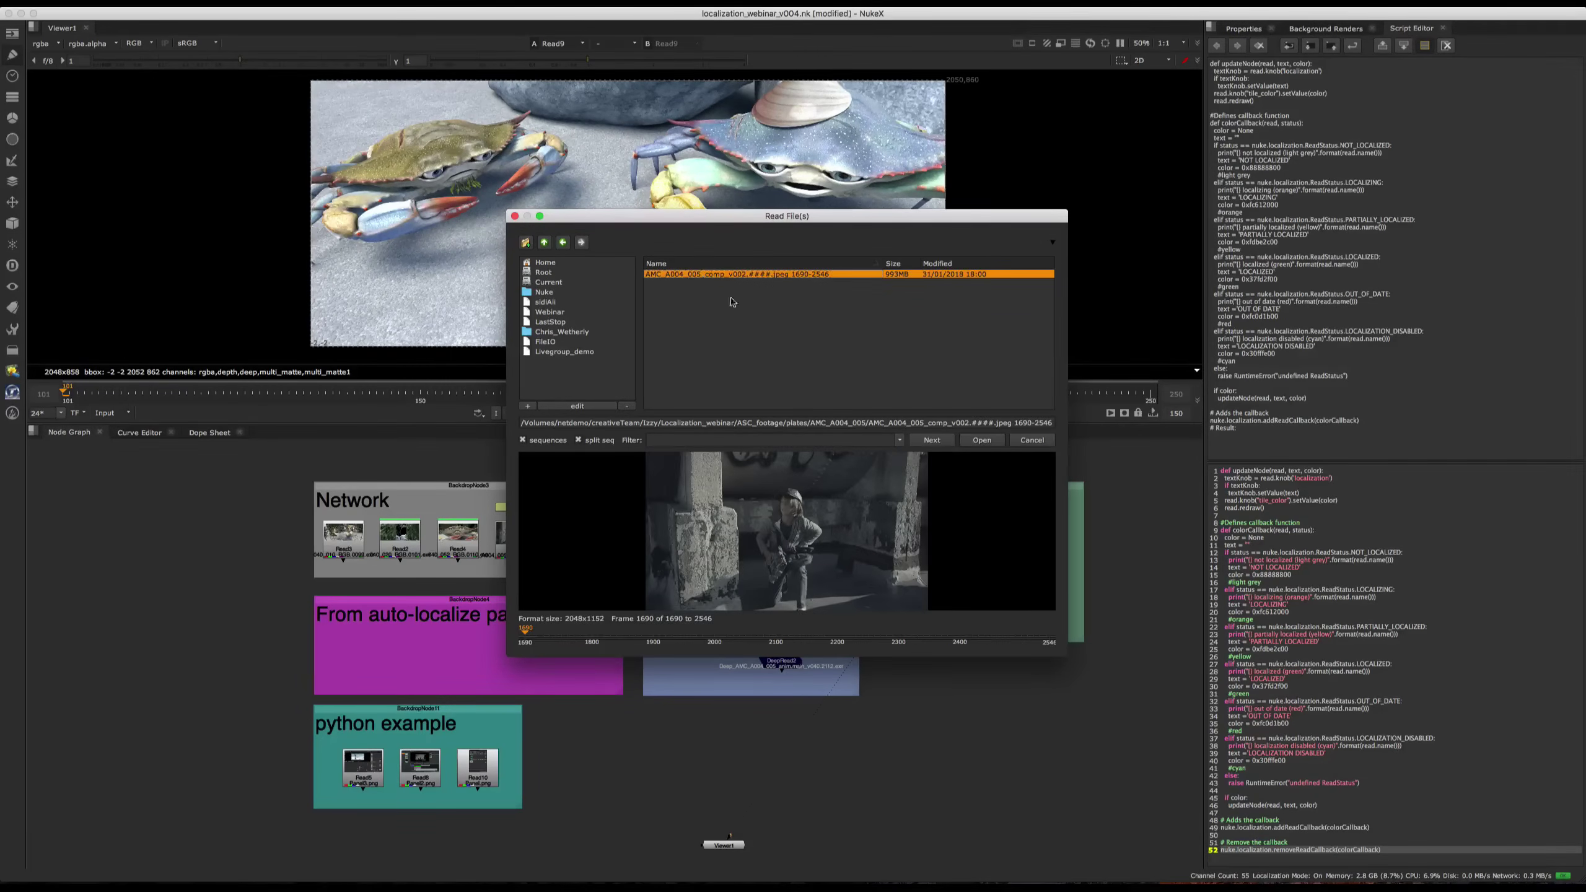
{"action": "left_click", "coordinate": [932, 440]}
{"action": "left_click", "coordinate": [982, 440]}
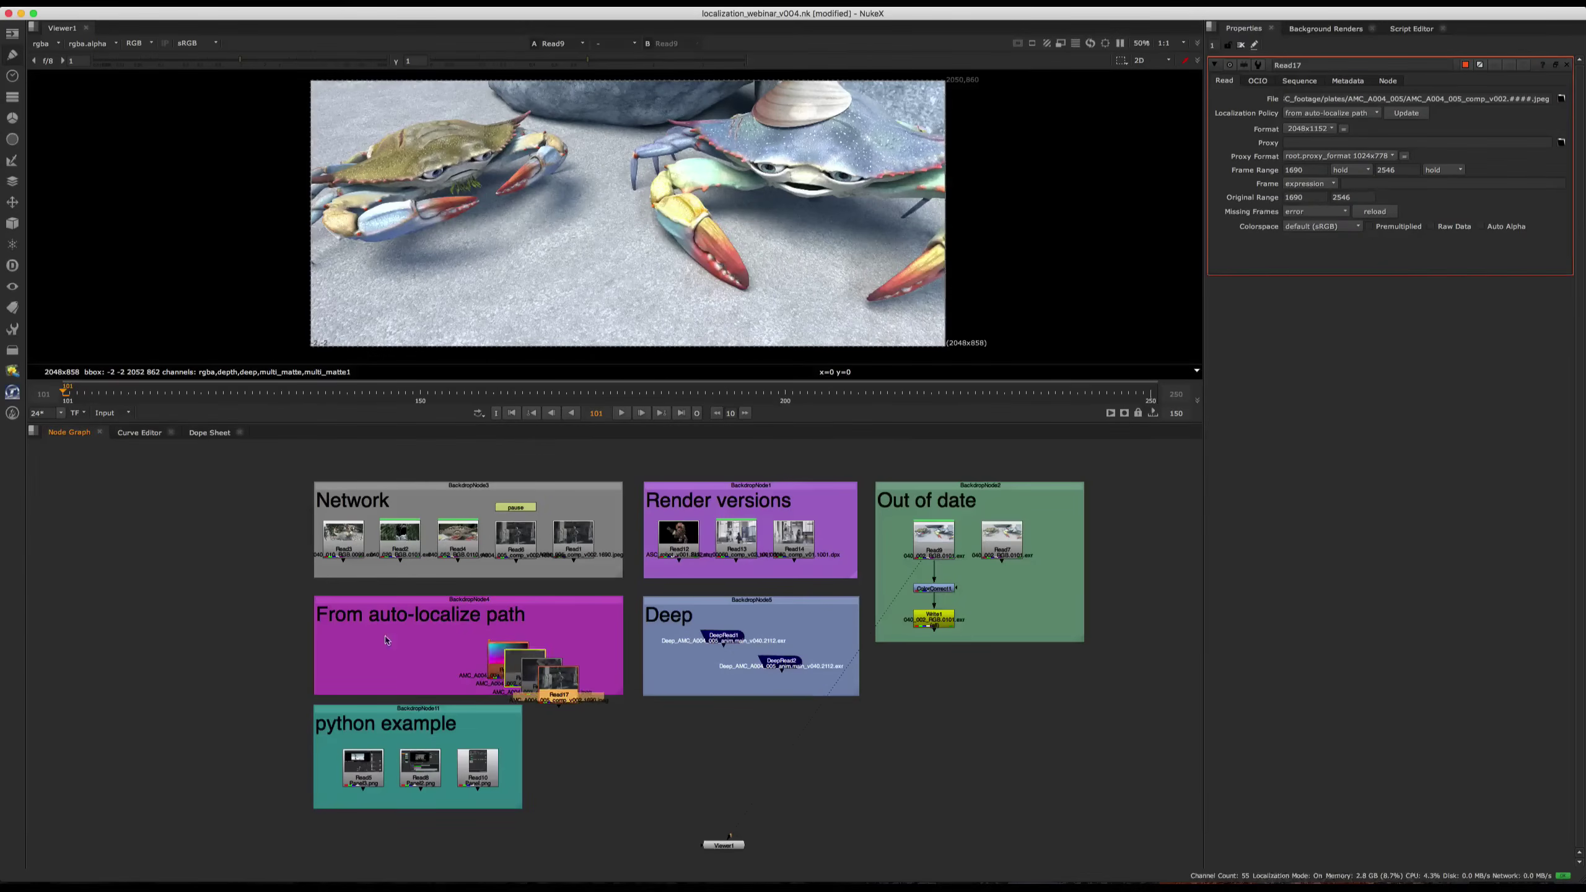
- Arrange the four new Read nodes in a row inside the From auto-localize path backdrop
{"action": "left_click_drag", "start_coordinate": [445, 616], "coordinate": [428, 669]}
{"action": "key", "text": "l"}
{"action": "left_click", "coordinate": [620, 762]}
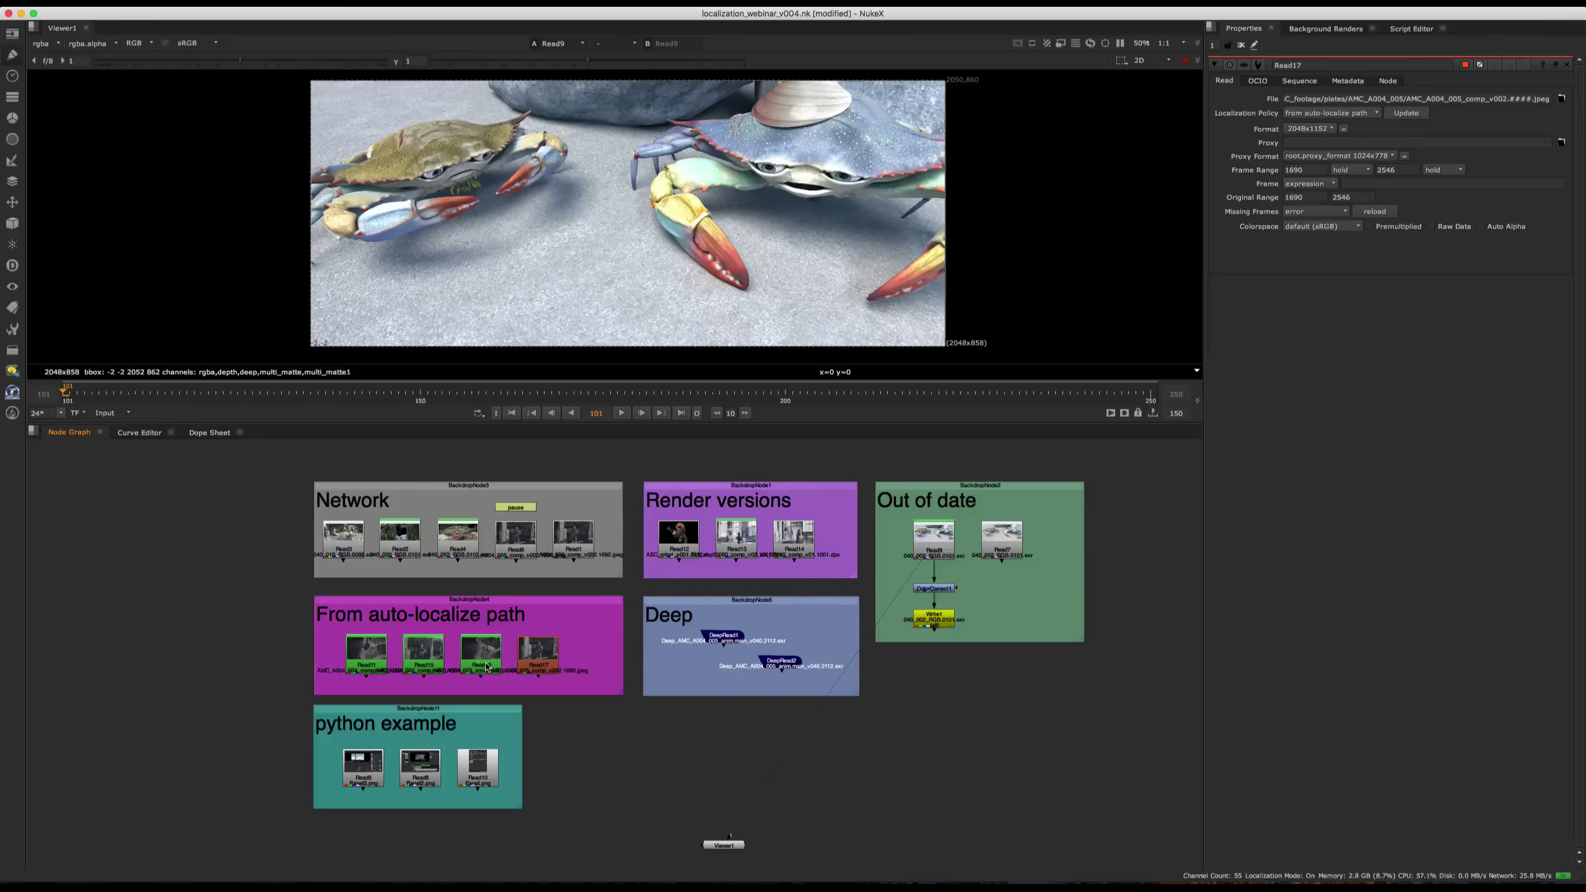
- Pause localization and set Read17's localization policy to off
{"action": "left_click", "coordinate": [307, 15]}
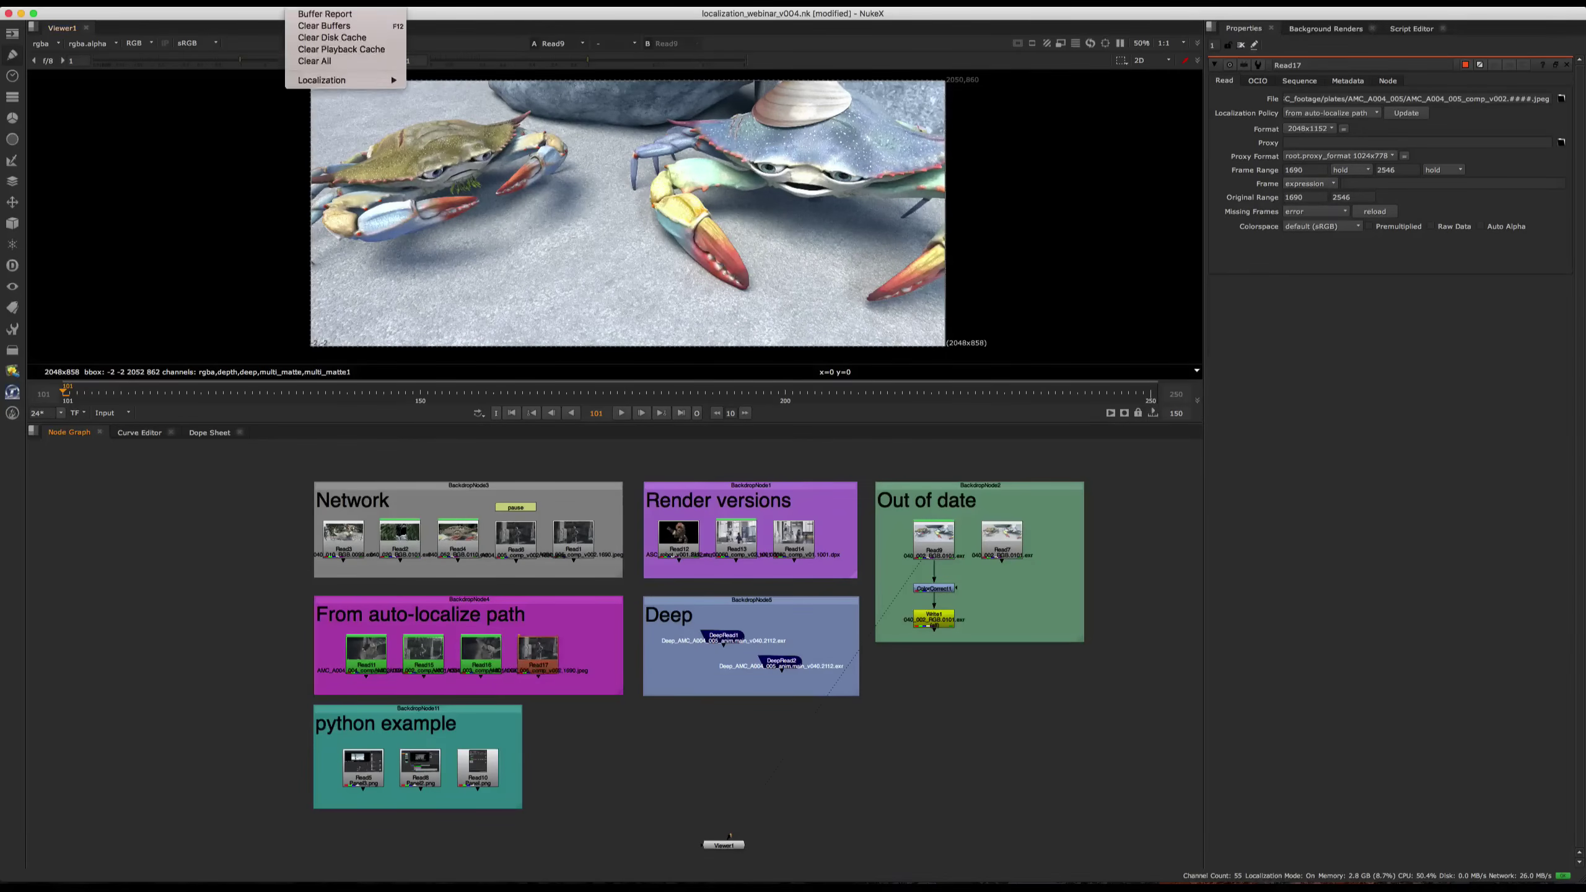
{"action": "left_click", "coordinate": [437, 81]}
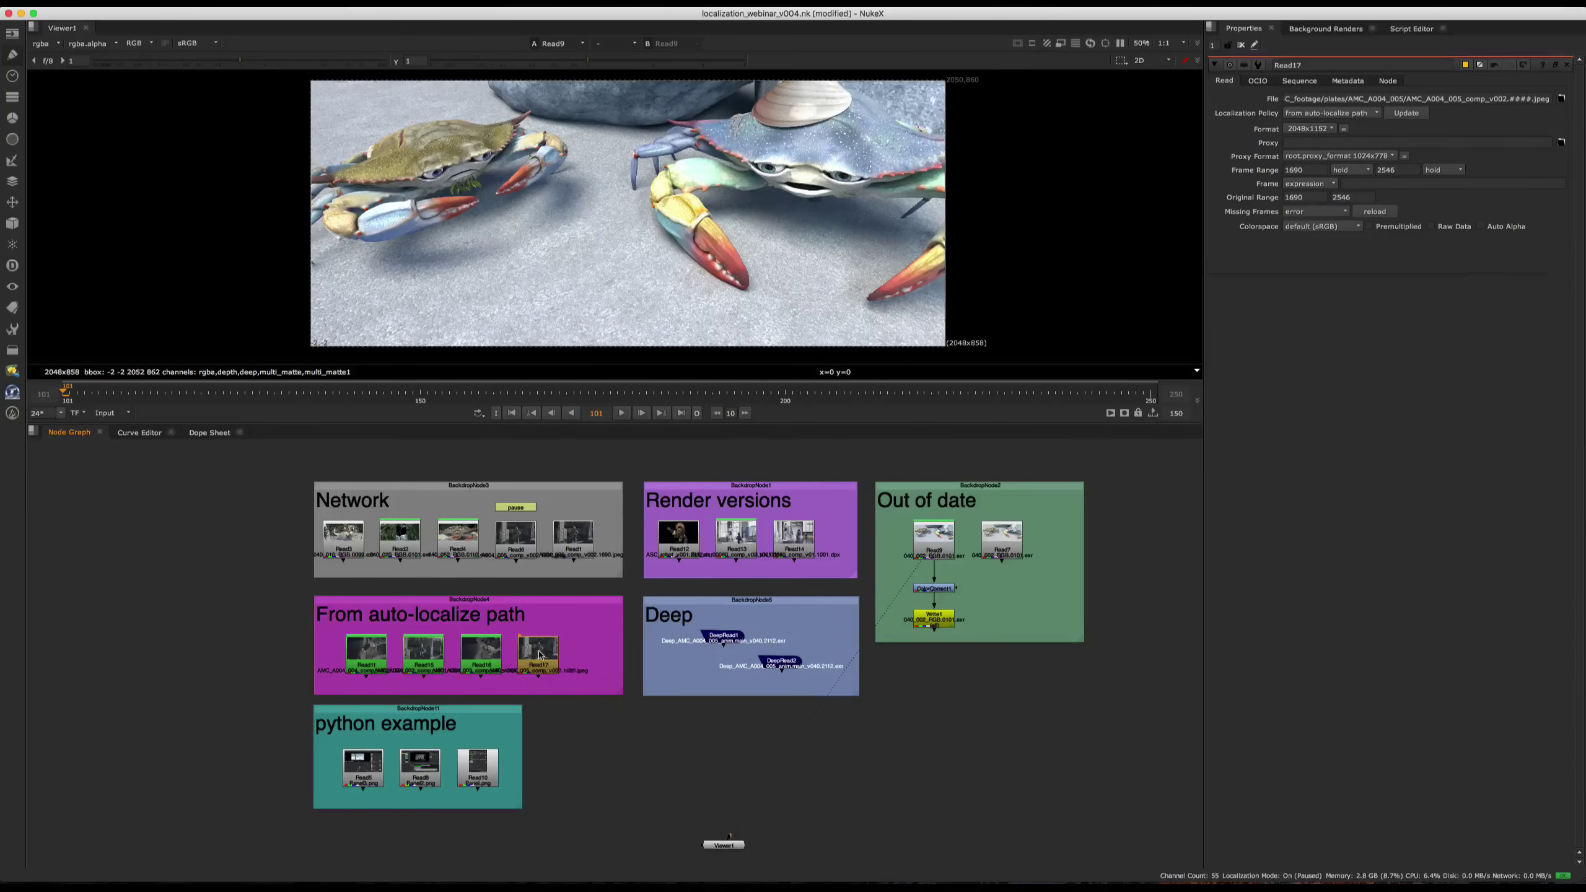
{"action": "left_click", "coordinate": [556, 674]}
{"action": "left_click", "coordinate": [1331, 114]}
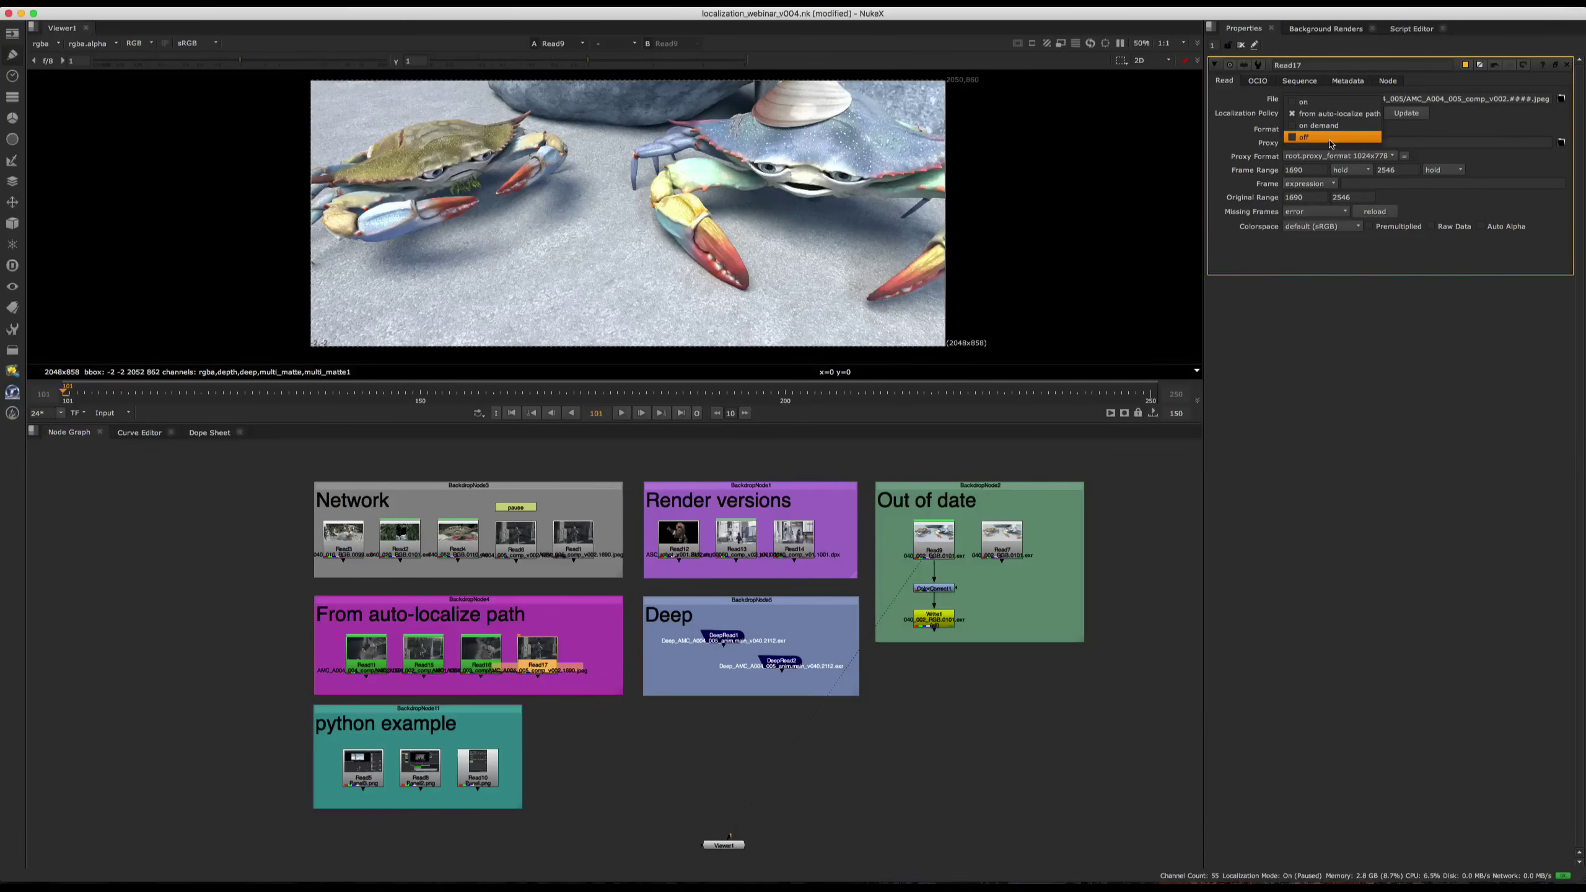
{"action": "left_click", "coordinate": [1330, 137]}
{"action": "left_click", "coordinate": [592, 650]}
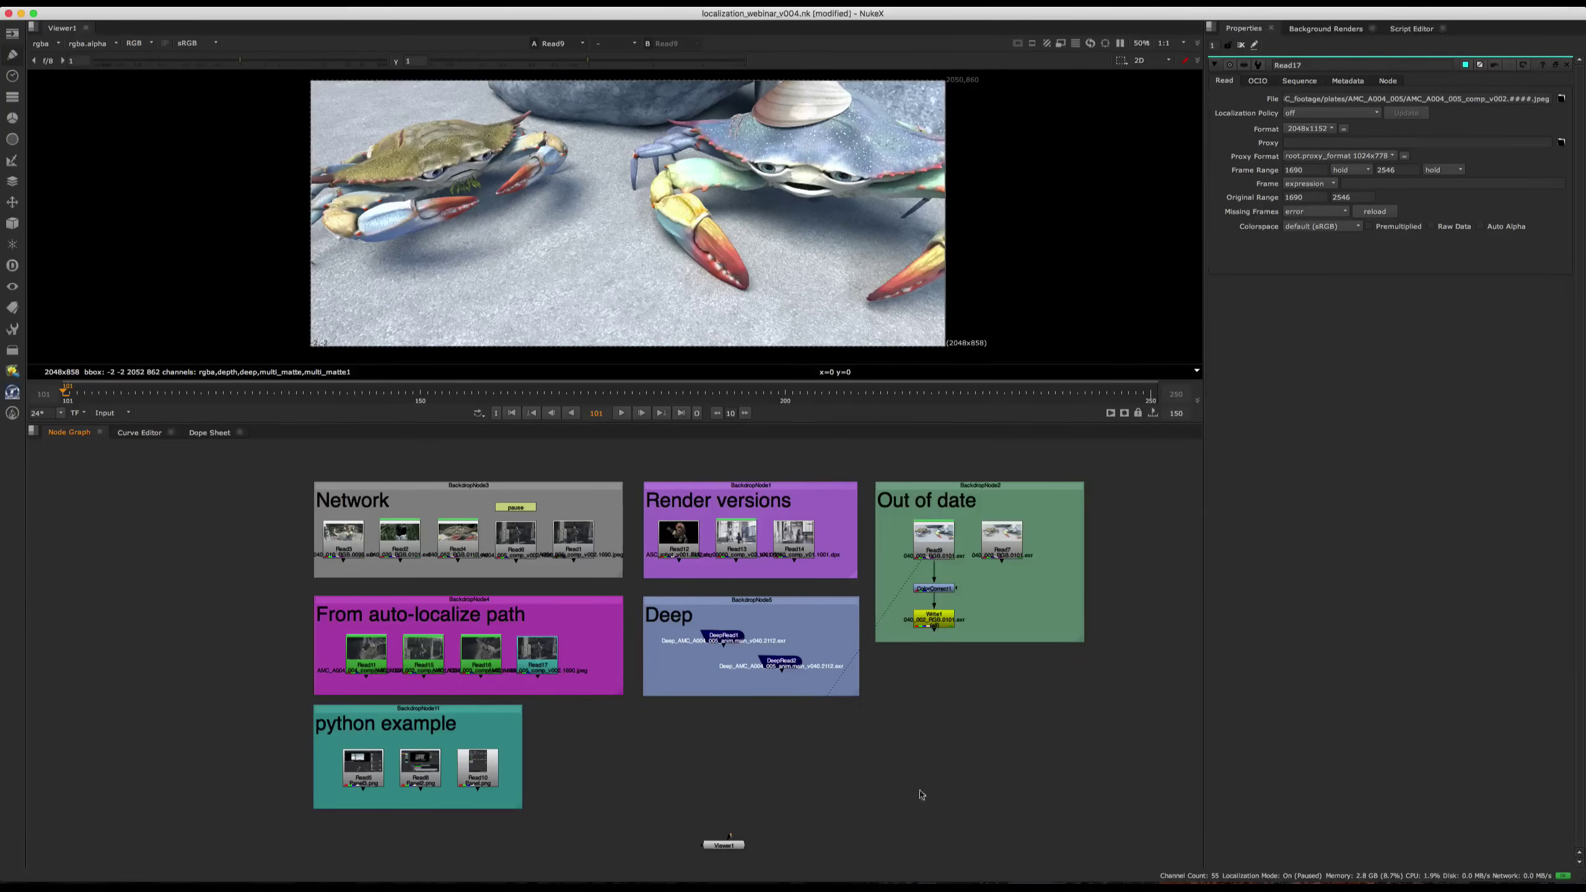
- Resume the paused localization
{"action": "left_click", "coordinate": [303, 4]}
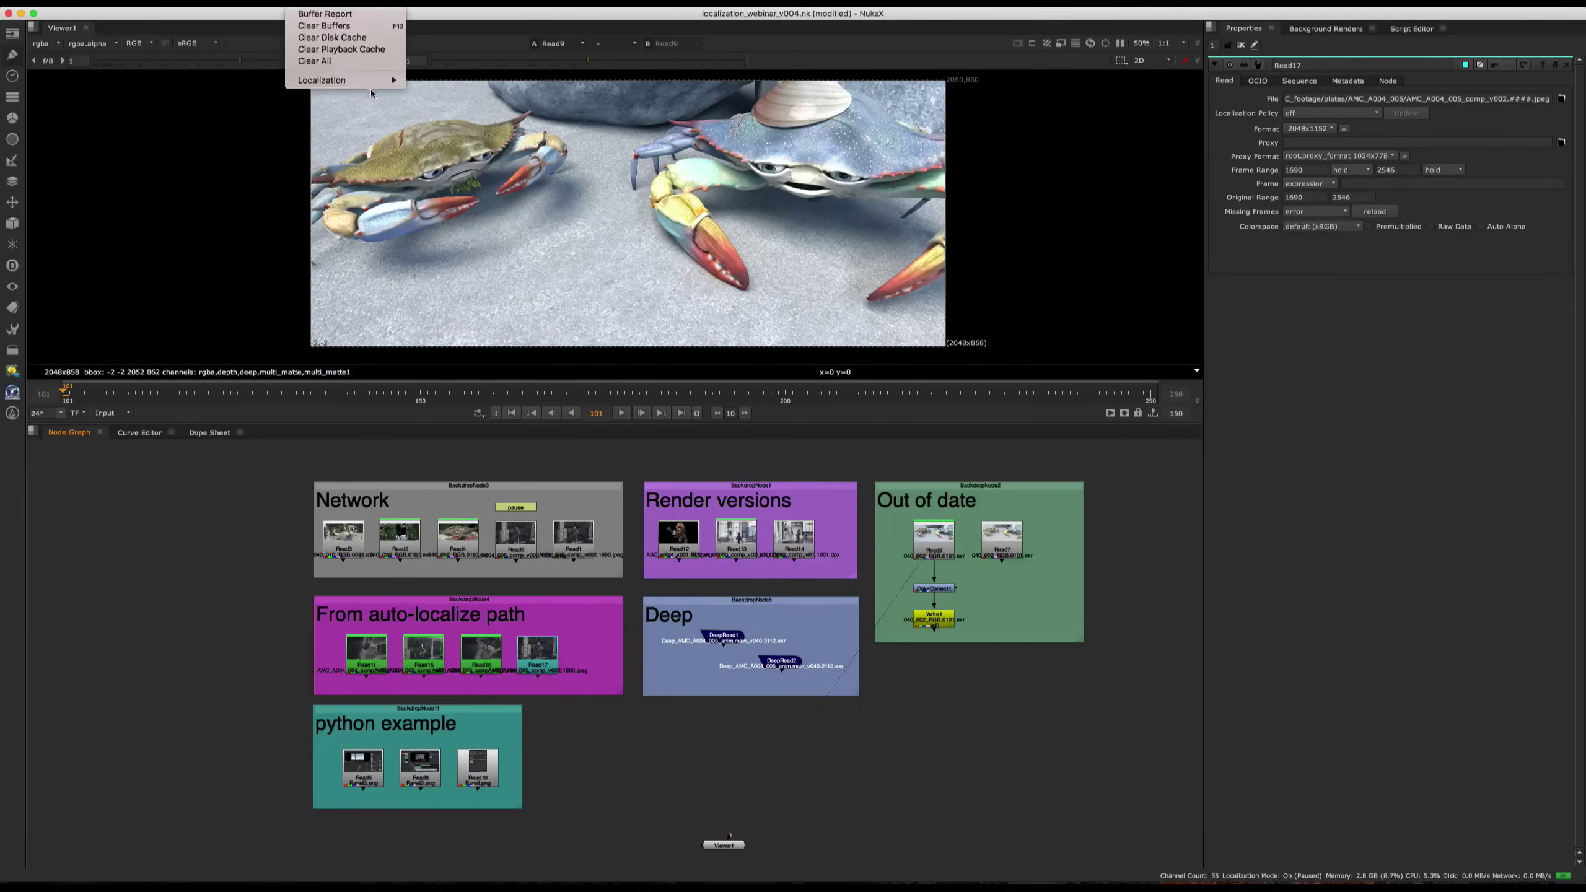
{"action": "left_click", "coordinate": [431, 87]}
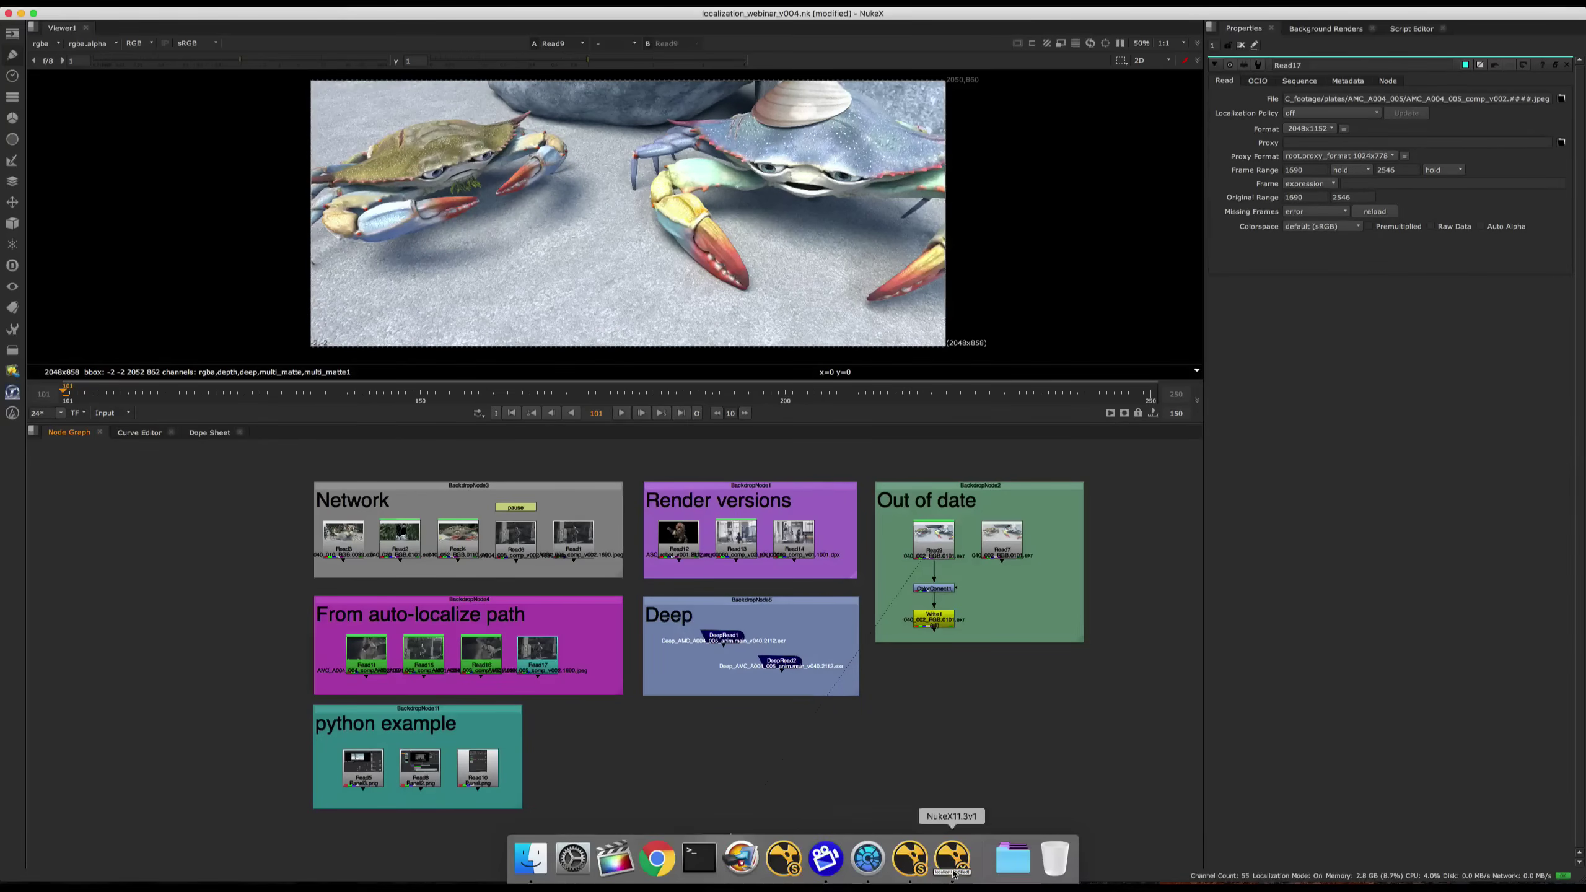
- Switch to the Nuke Studio project and run the entire localization callback script in its Script Editor
{"action": "left_click", "coordinate": [910, 869]}
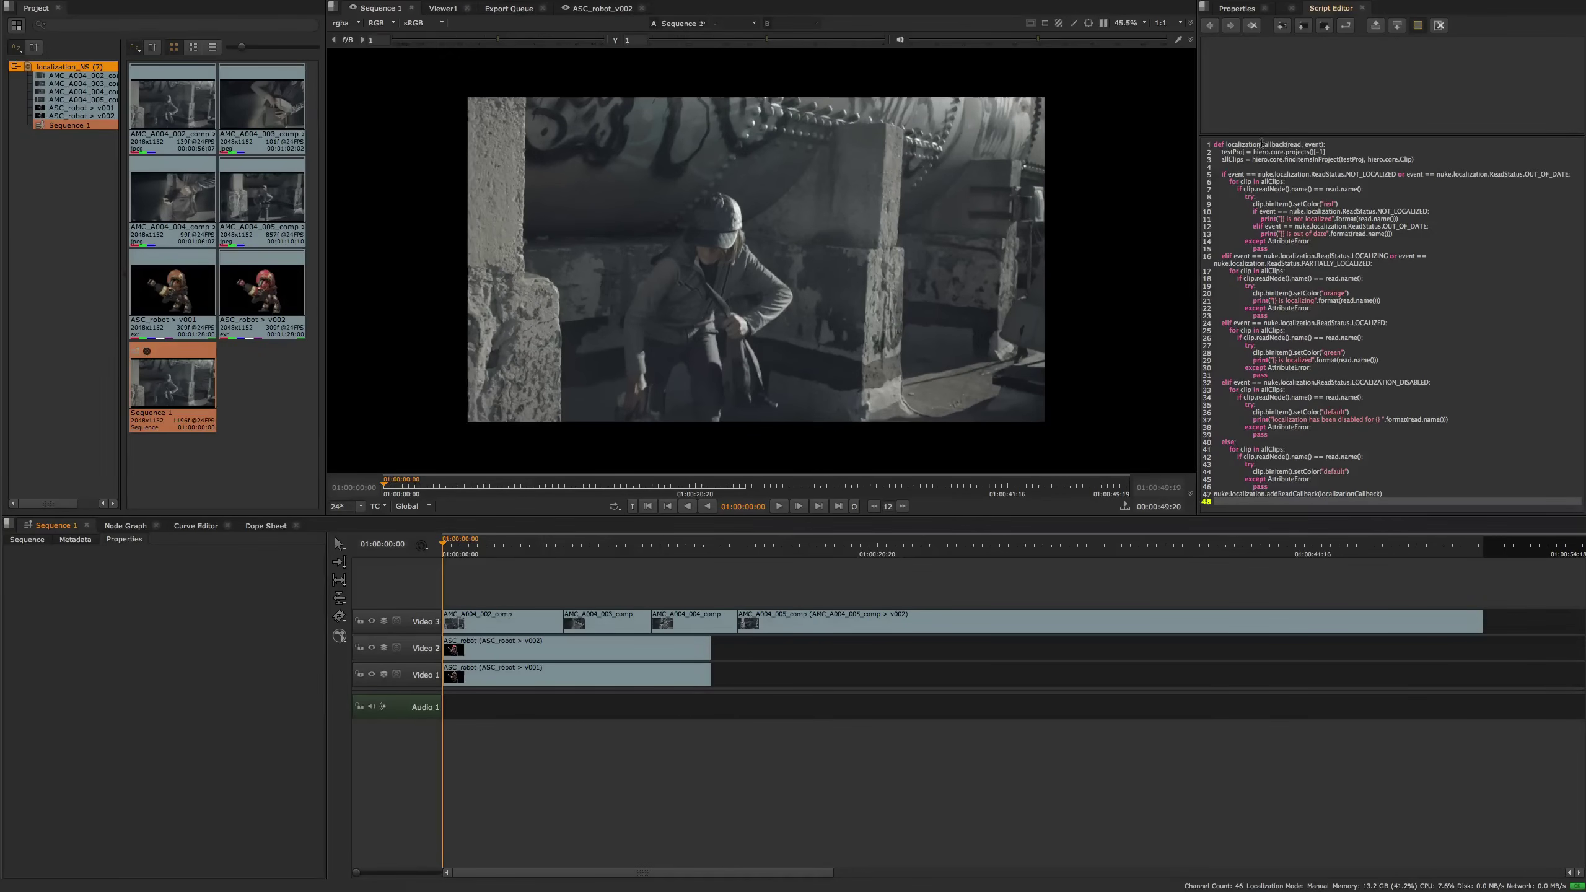
{"action": "key", "text": "ctrl+a"}
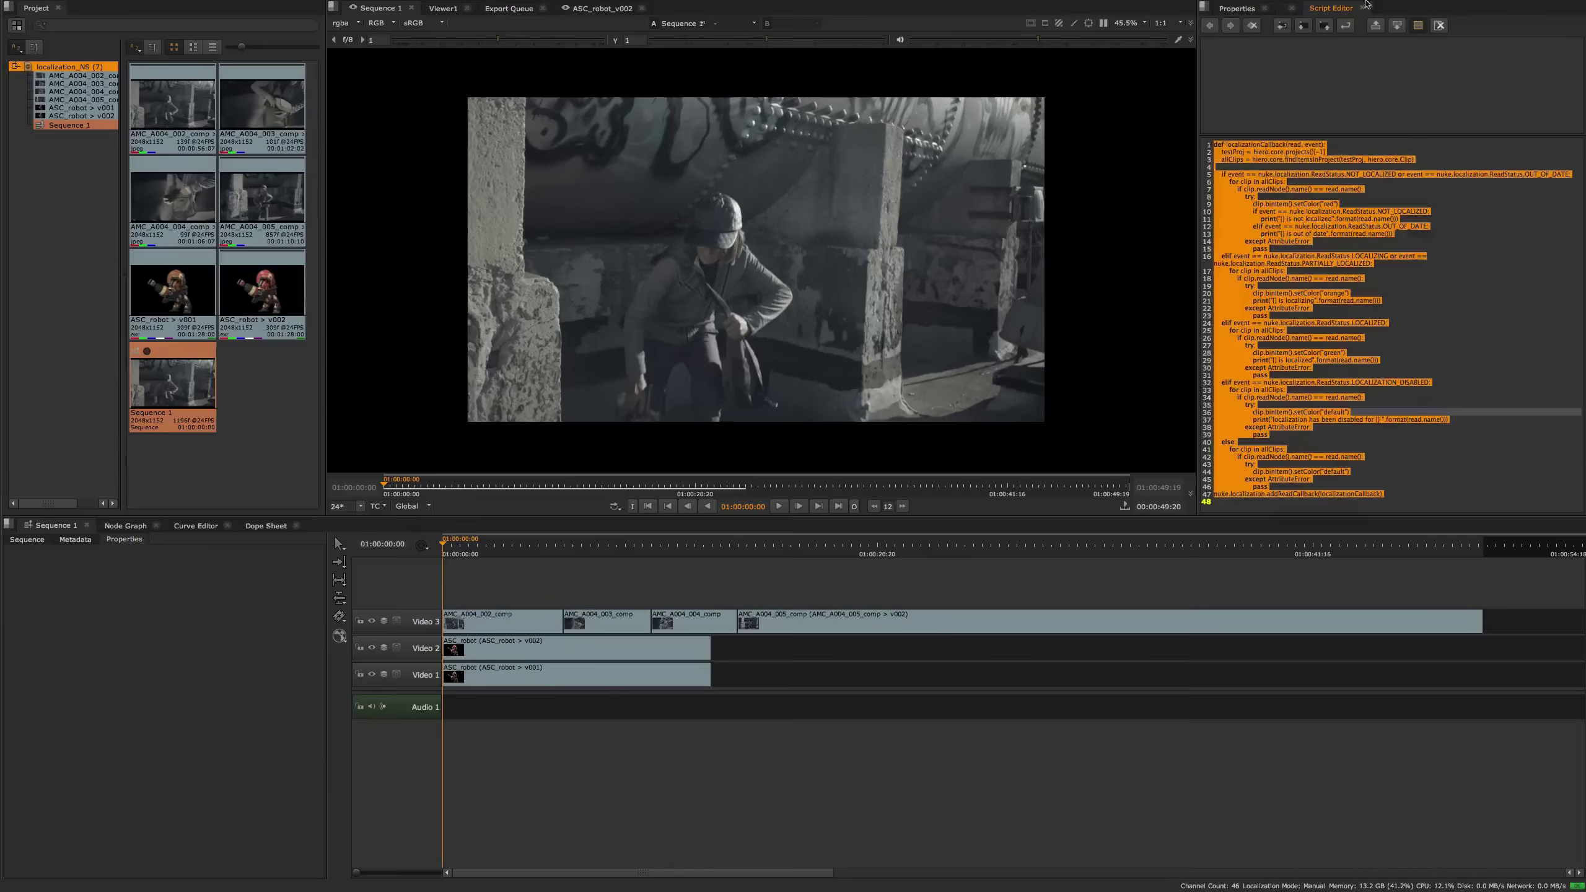
{"action": "left_click", "coordinate": [1346, 25]}
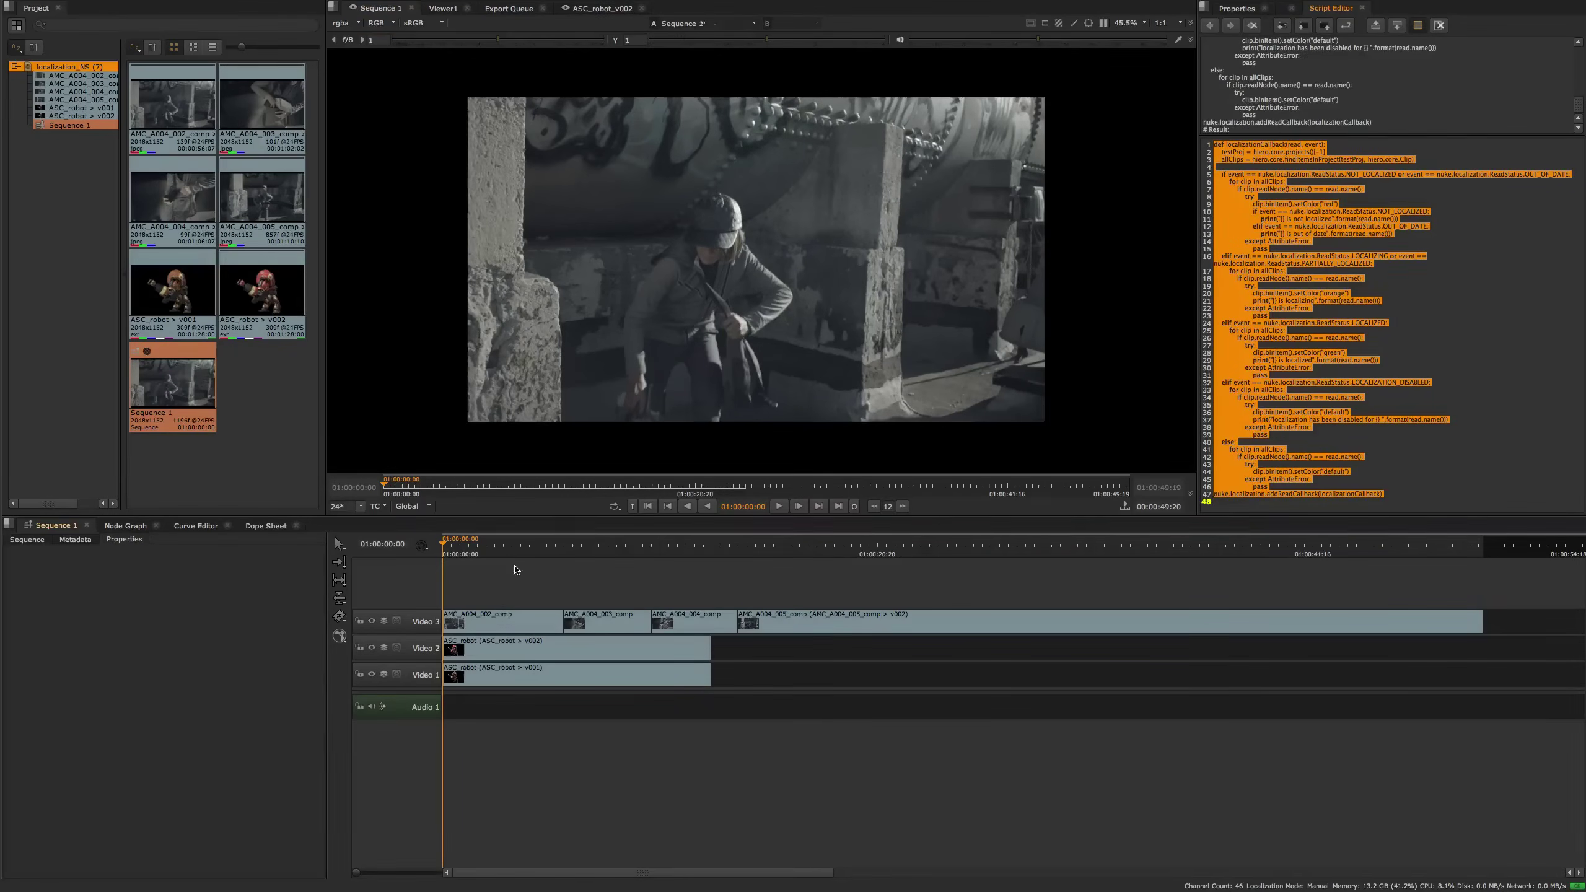
- Force a localization update of all clips in the project and deselect the callback script text
{"action": "mouse_move", "coordinate": [336, 8]}
{"action": "left_click", "coordinate": [331, 8]}
{"action": "mouse_move", "coordinate": [345, 47]}
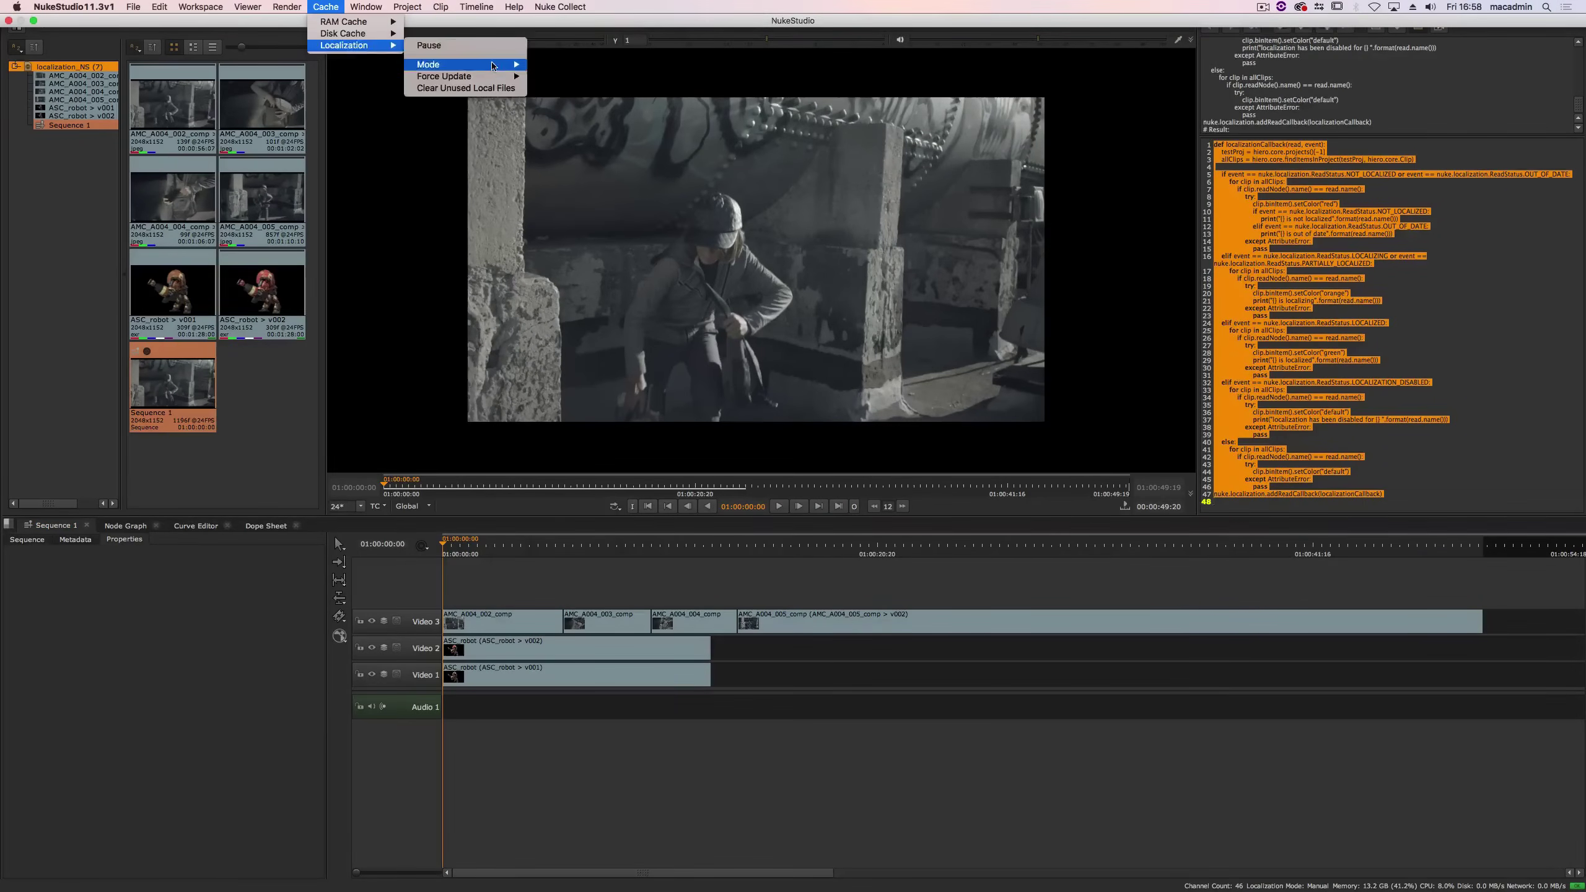
{"action": "mouse_move", "coordinate": [466, 77]}
{"action": "left_click", "coordinate": [579, 79]}
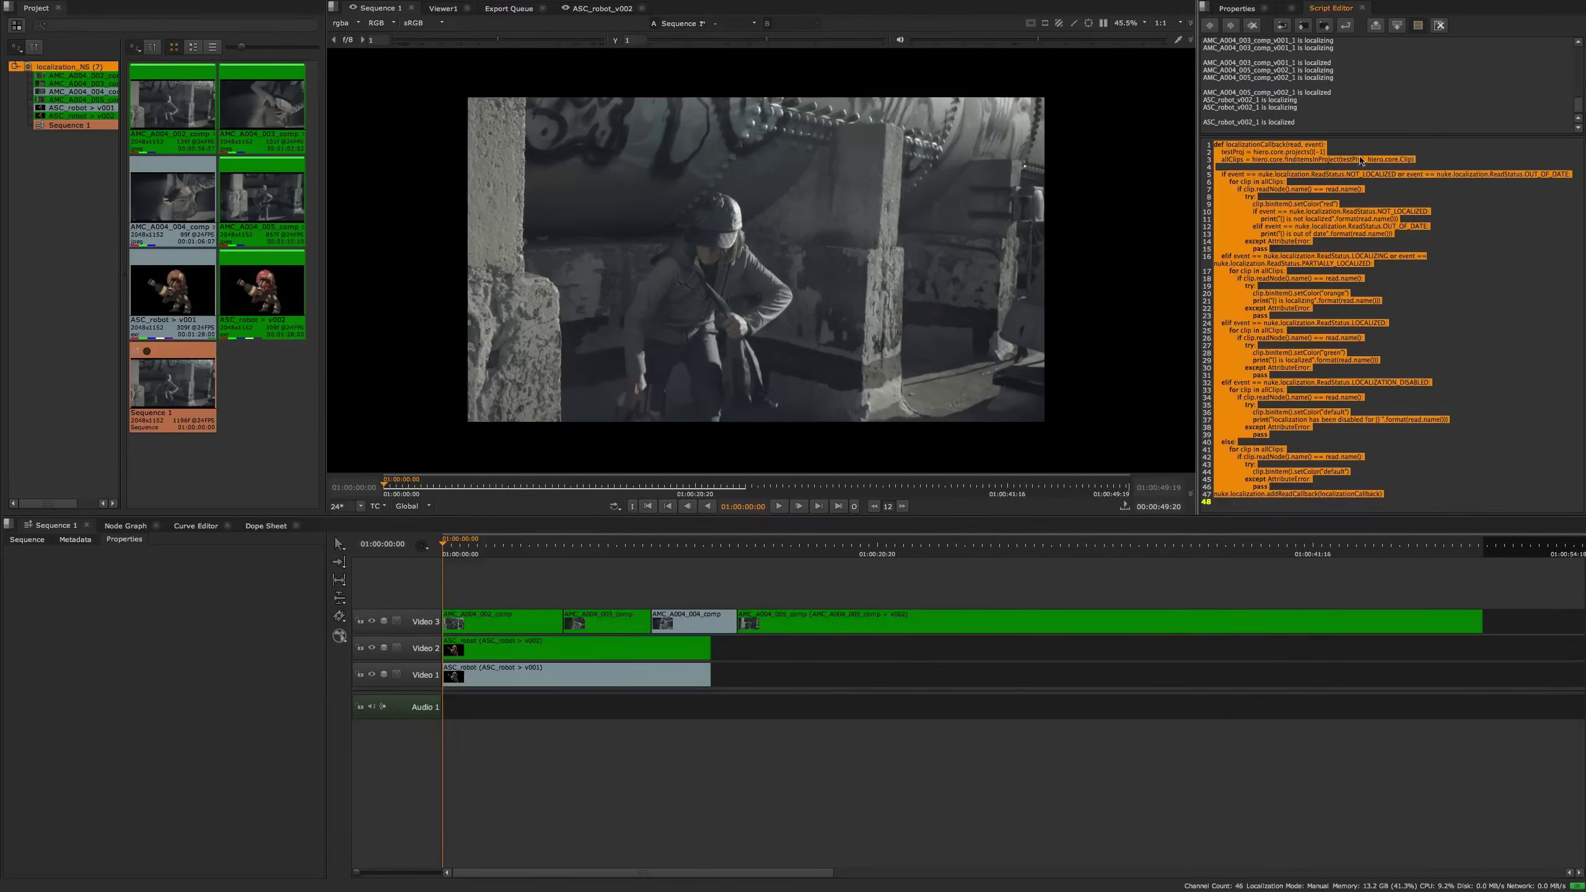
{"action": "left_click", "coordinate": [1438, 161]}
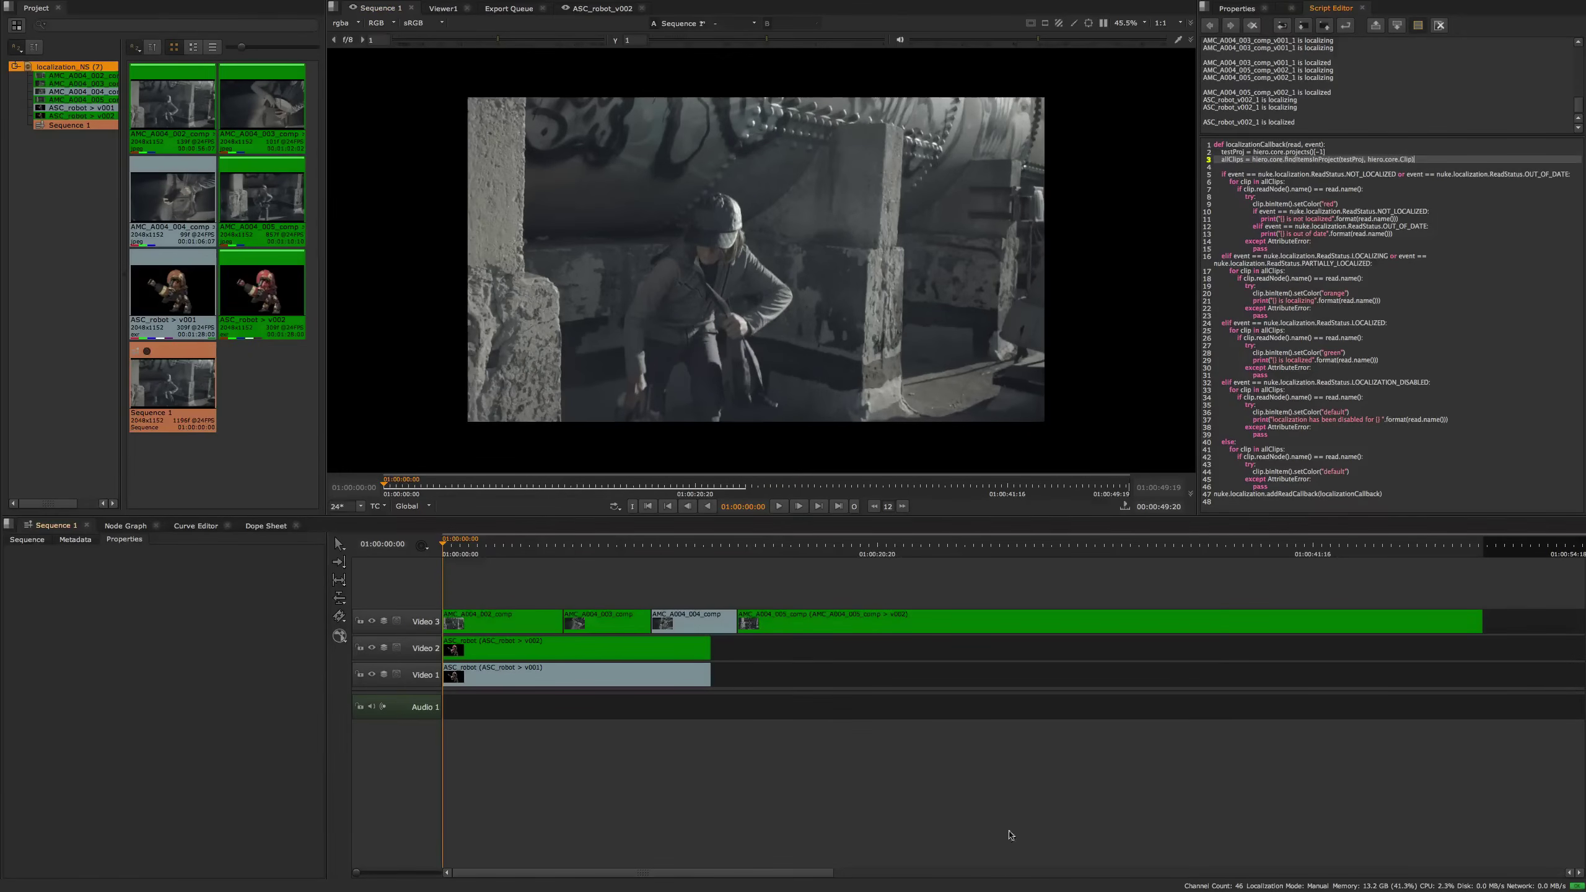
- Switch to NukeX and load the script file localizeReadsByType.py into the Script Editor
{"action": "mouse_move", "coordinate": [905, 875]}
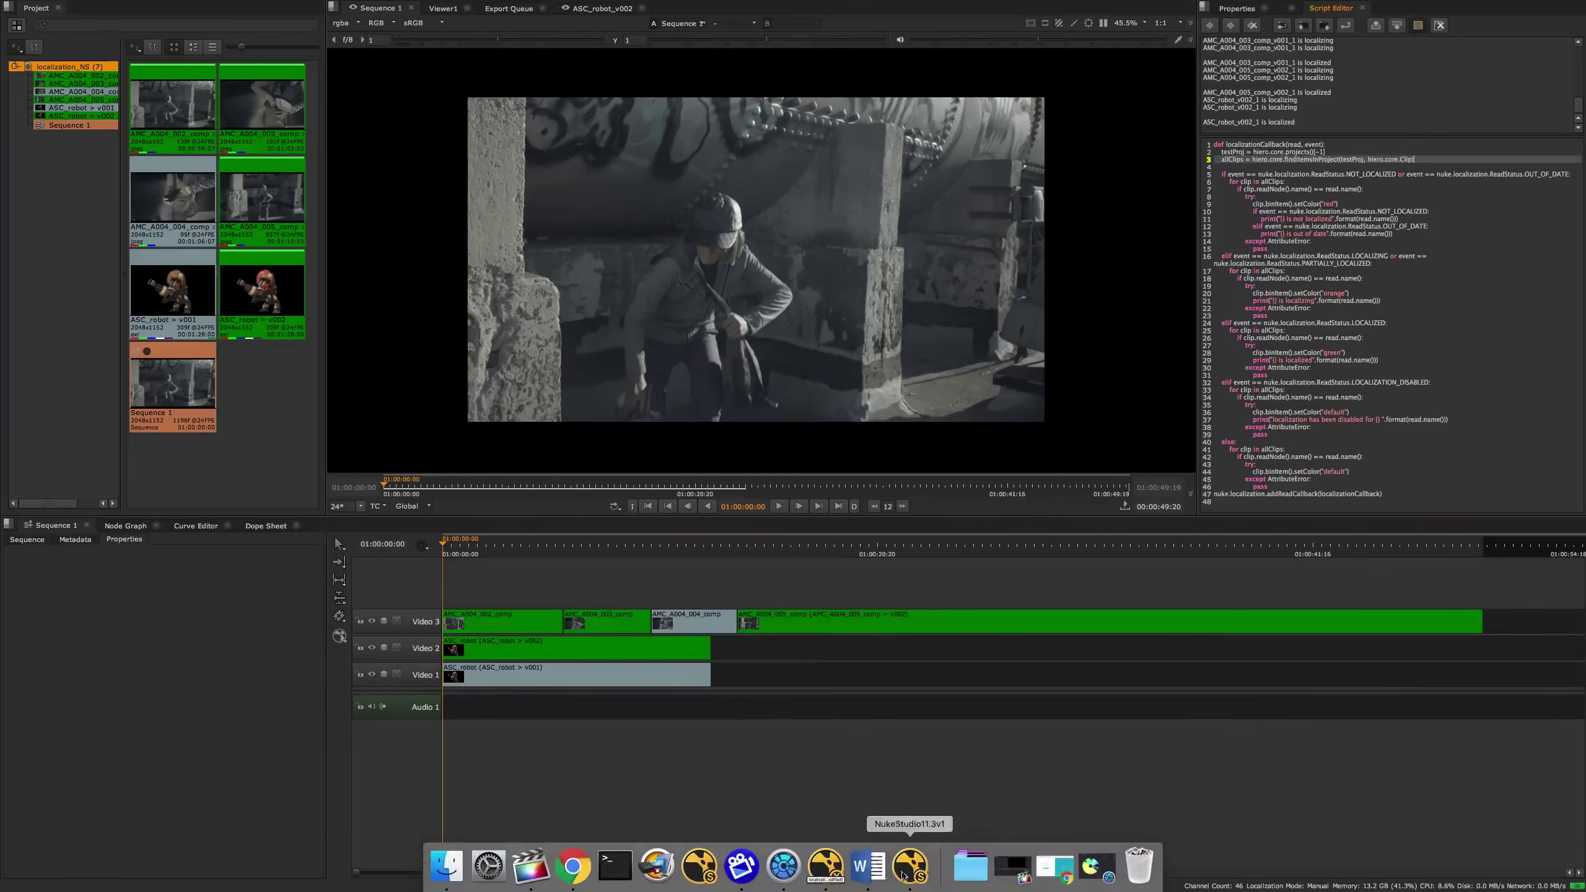
{"action": "left_click", "coordinate": [824, 868]}
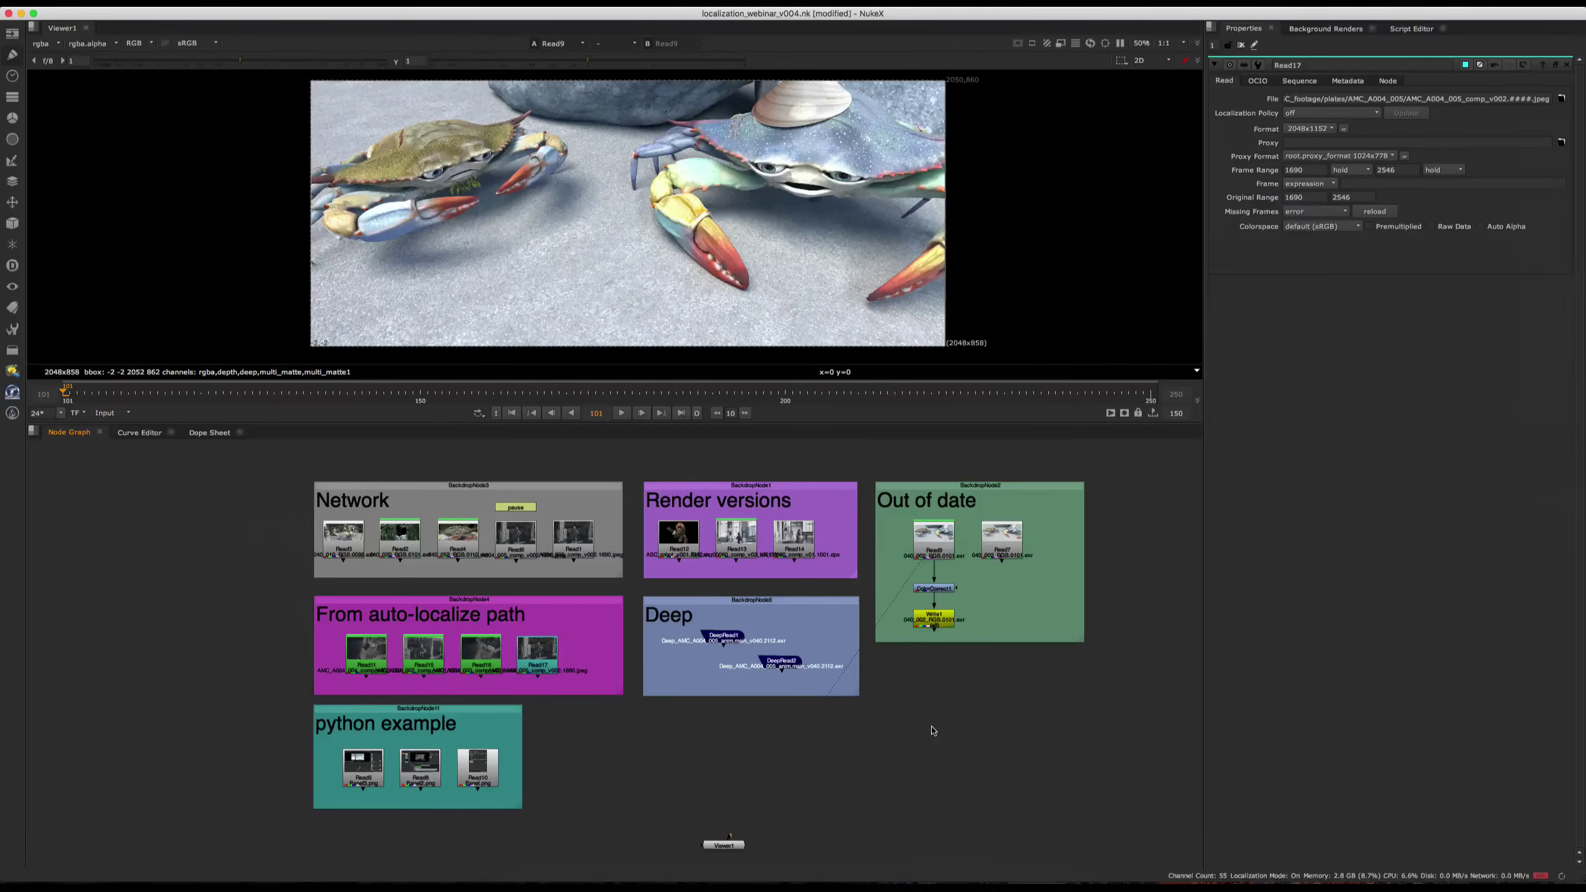
{"action": "left_click", "coordinate": [1405, 34]}
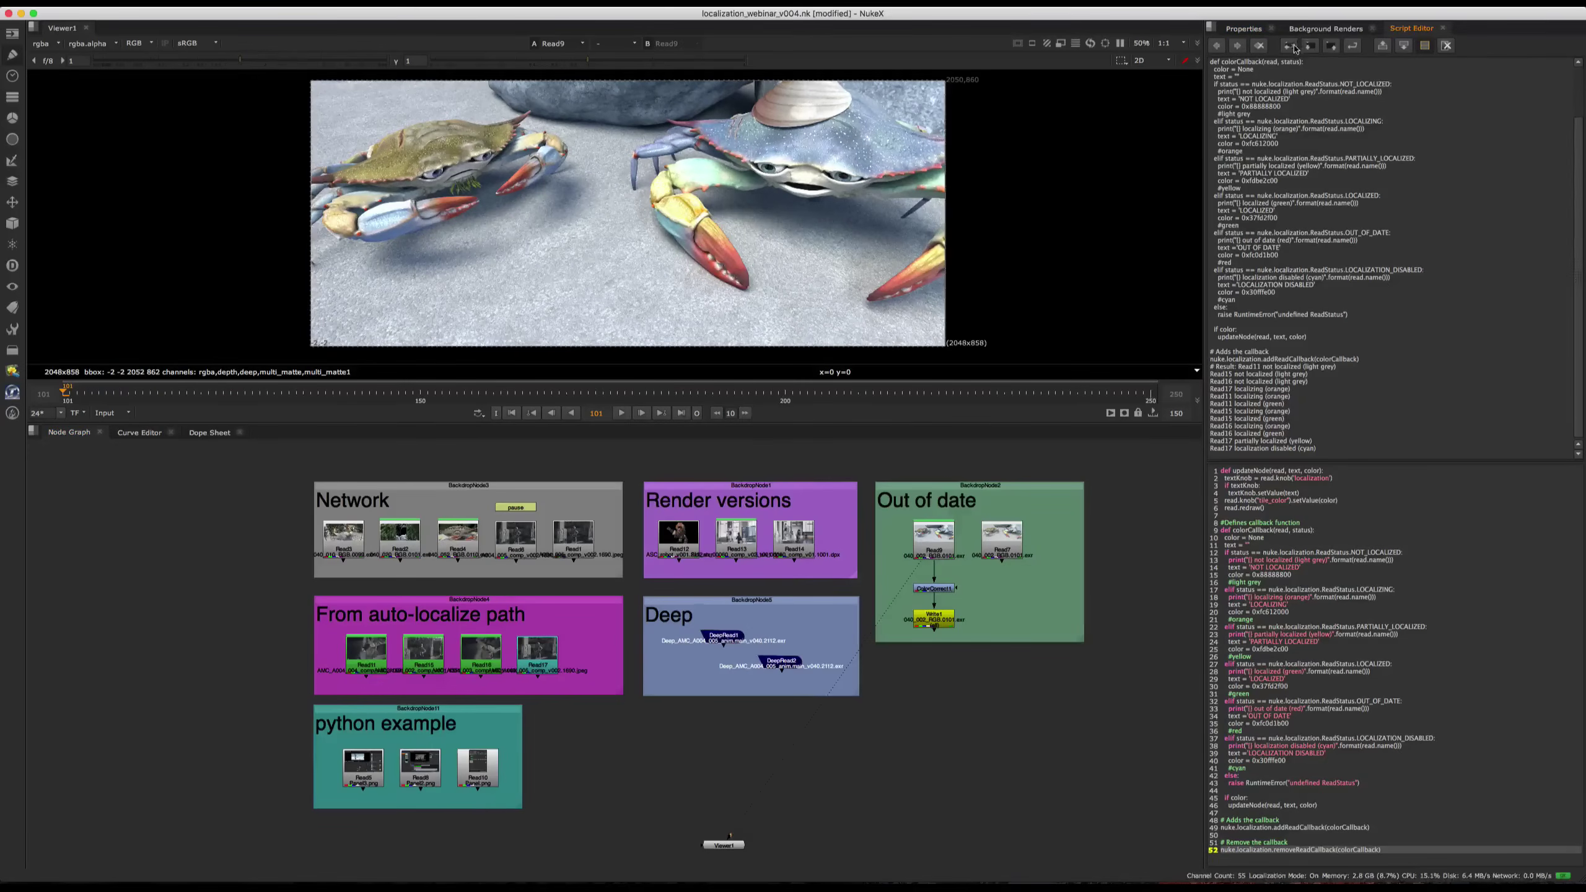
{"action": "left_click", "coordinate": [1310, 47]}
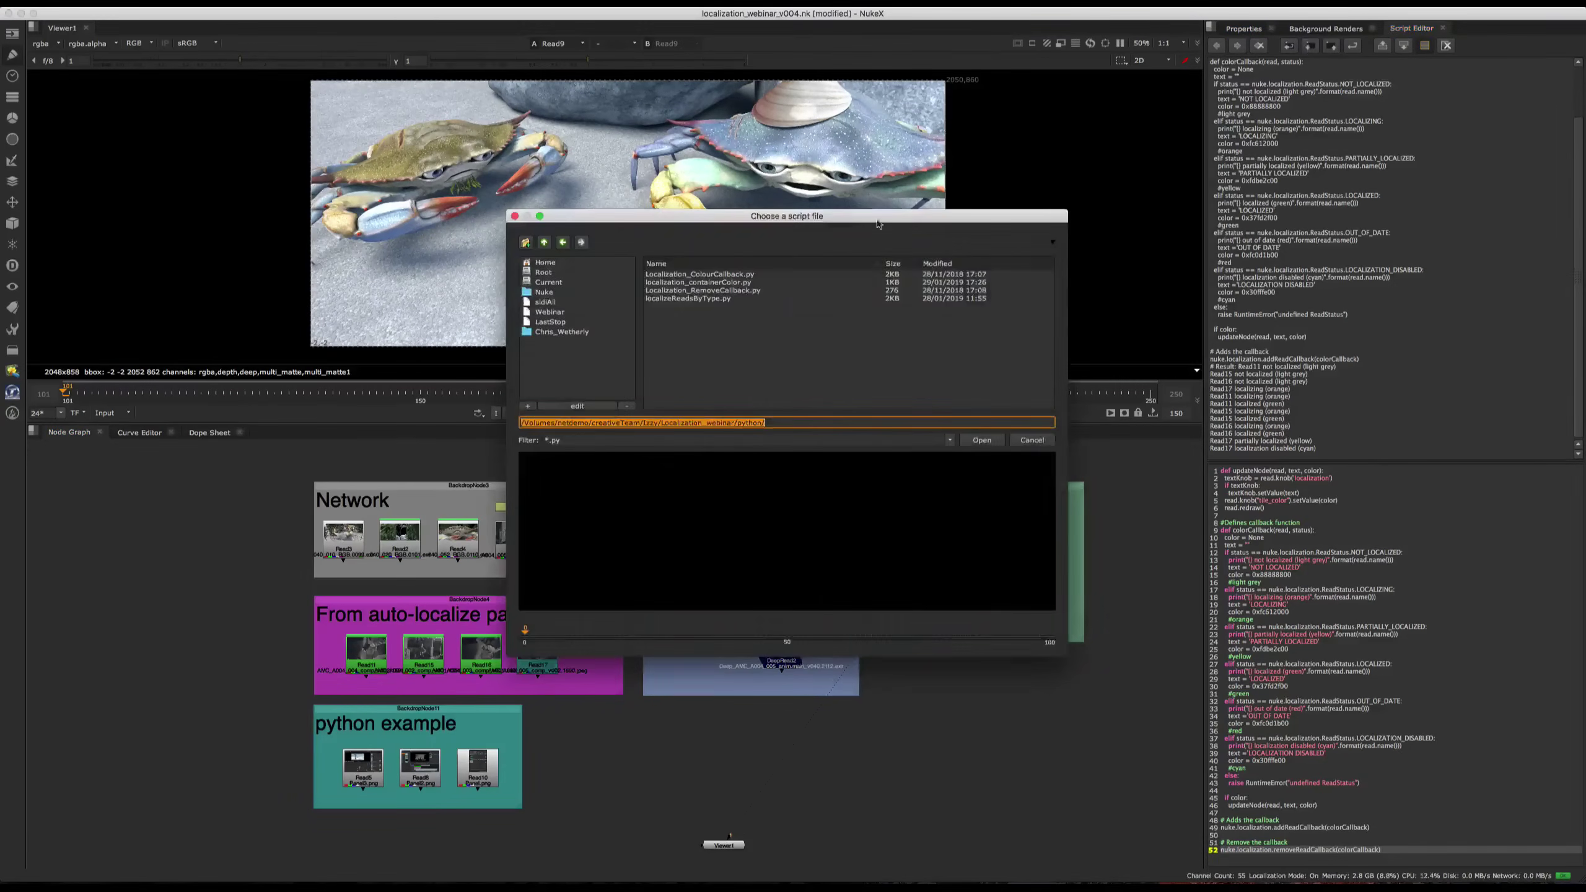
{"action": "left_click", "coordinate": [718, 300]}
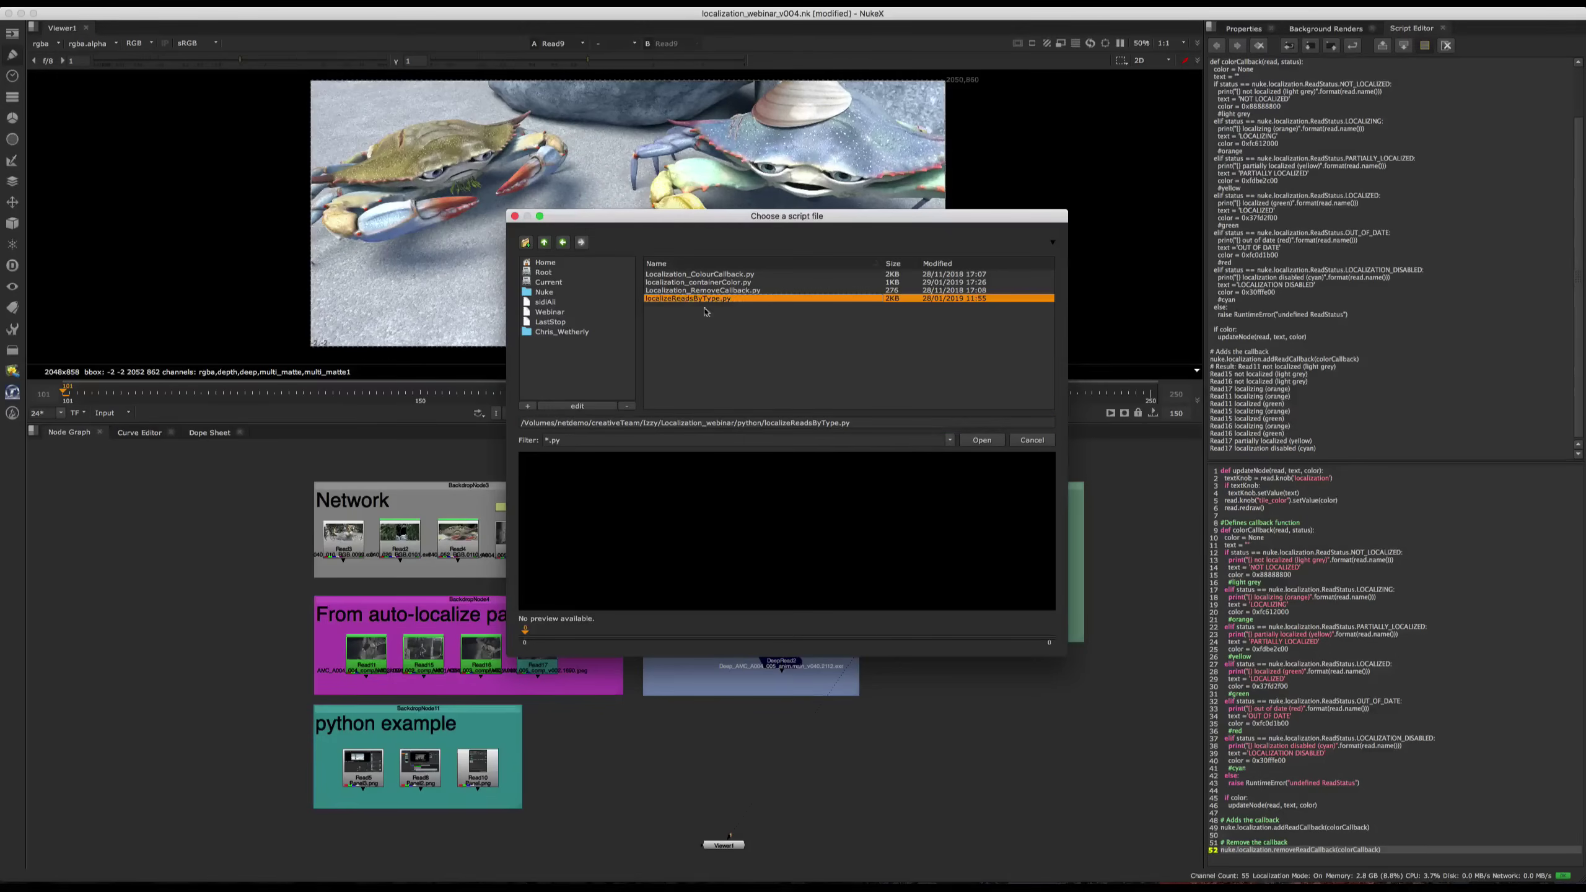
{"action": "left_click", "coordinate": [985, 441]}
{"action": "scroll", "coordinate": [1363, 776], "scroll_direction": "down", "scroll_amount": 4}
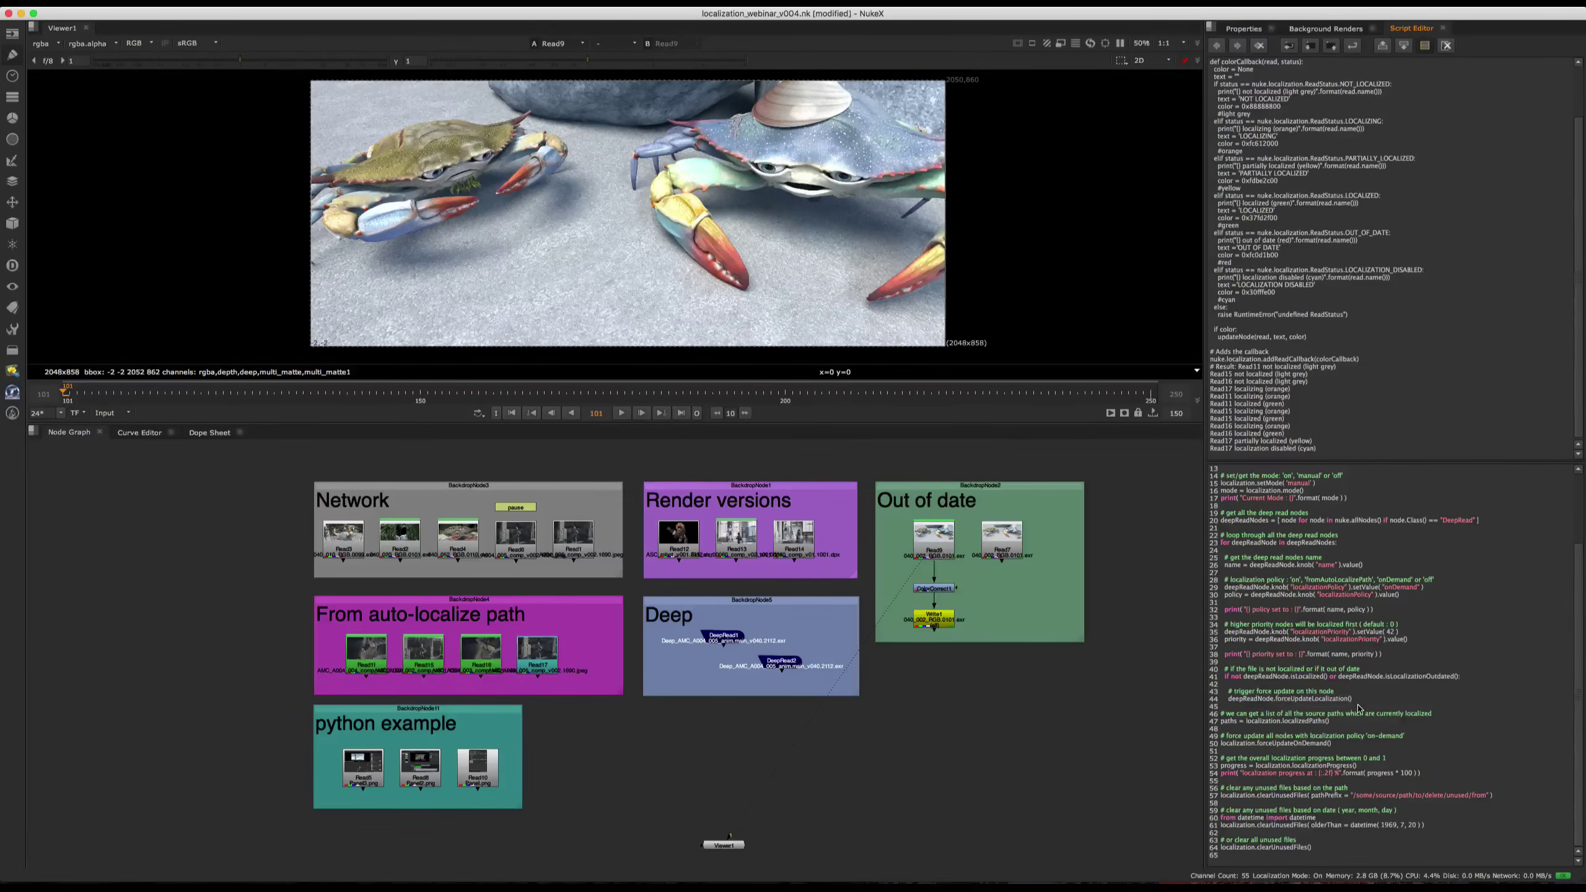
{"action": "left_click_drag", "start_coordinate": [1354, 699], "coordinate": [1176, 405]}
- Add the Localization Panel to the pane that holds Properties and Background Renders in Nuke Studio
{"action": "left_click", "coordinate": [1334, 51]}
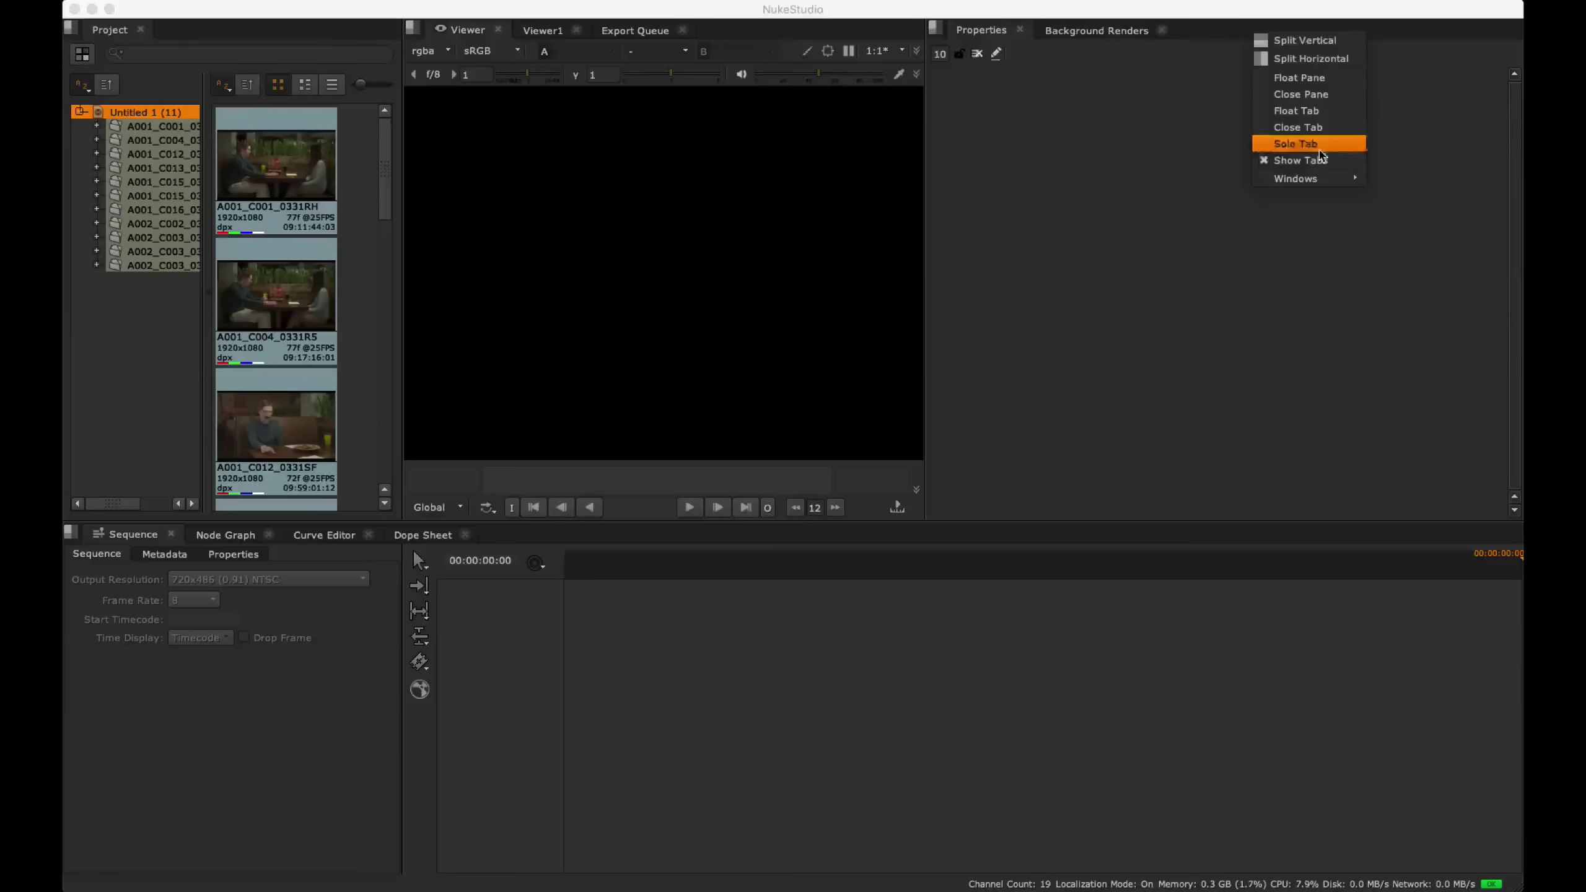
{"action": "mouse_move", "coordinate": [1323, 179]}
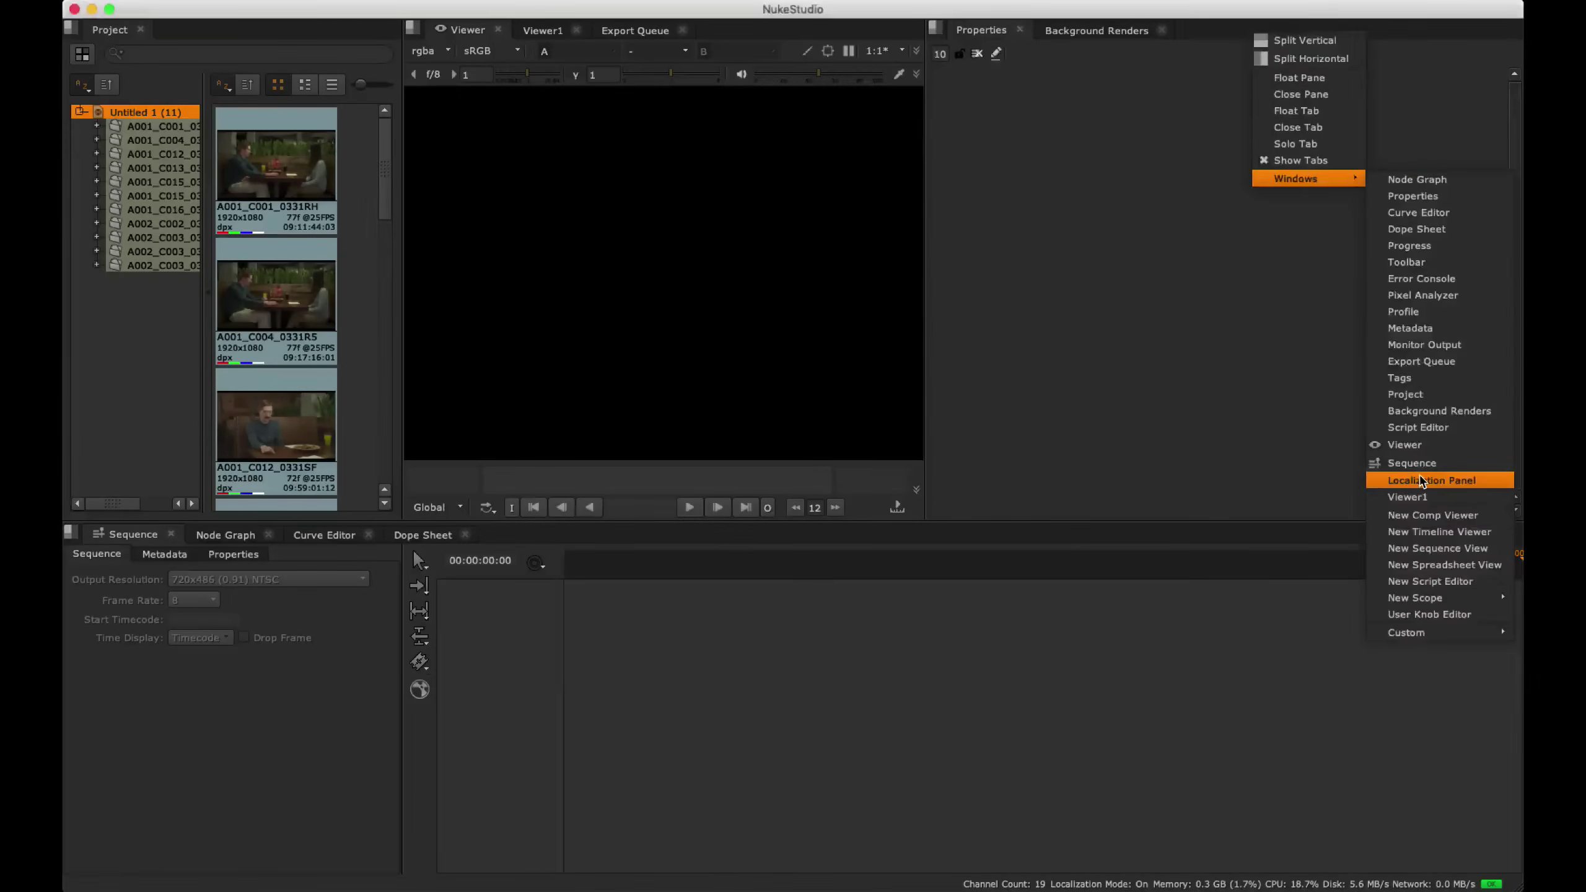
{"action": "left_click", "coordinate": [1427, 480]}
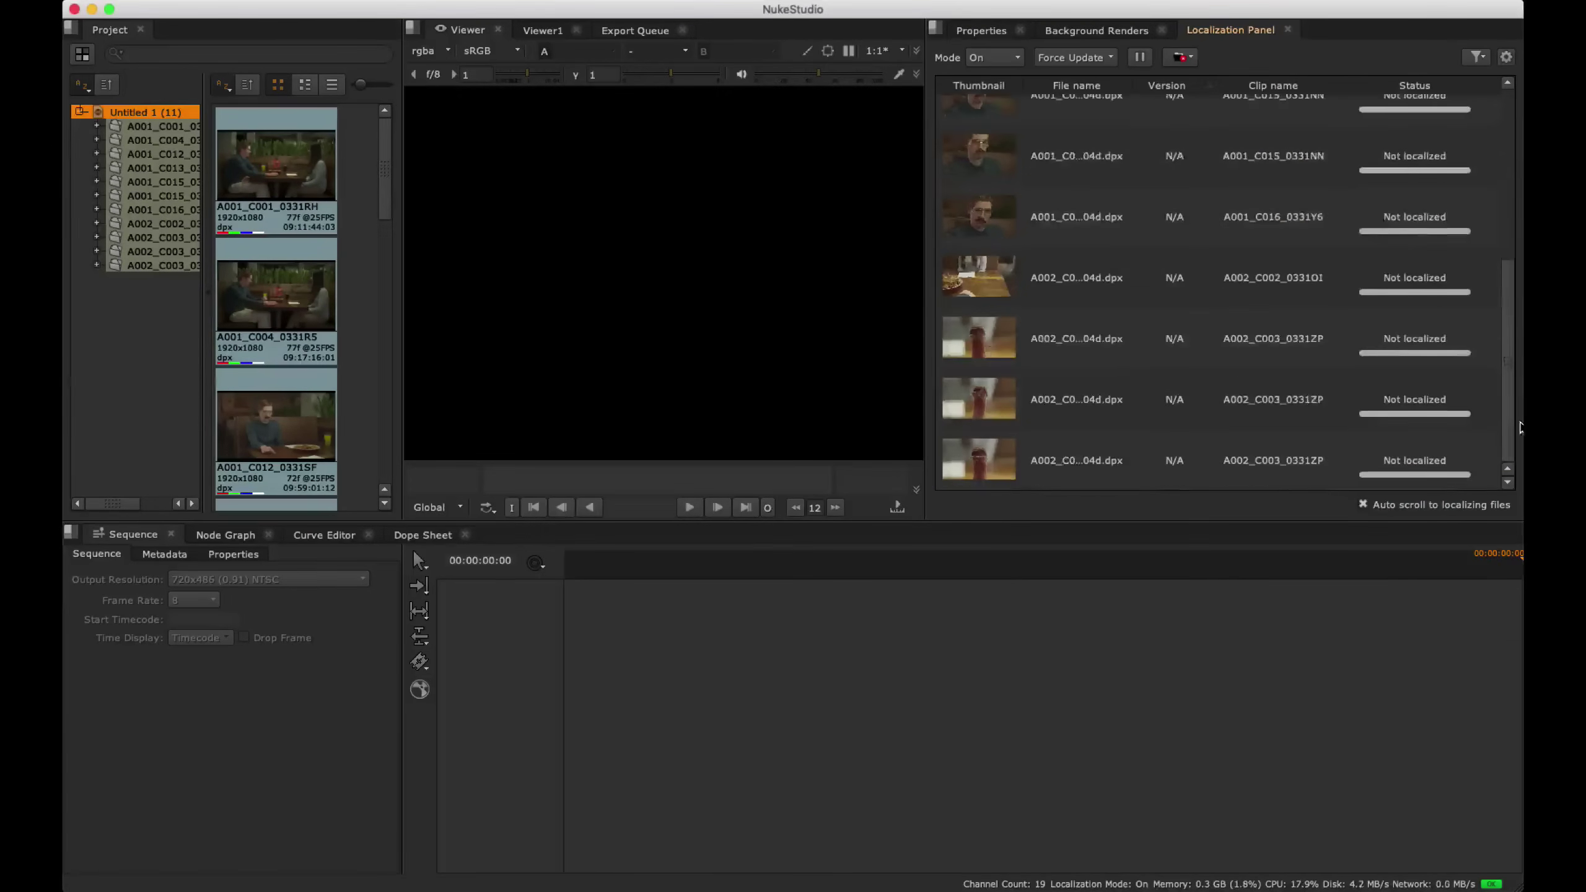
- Set the localization mode to Manual in the Localization Panel
{"action": "scroll", "coordinate": [1517, 370], "scroll_direction": "up", "scroll_amount": 3}
{"action": "left_click", "coordinate": [996, 58]}
{"action": "left_click", "coordinate": [1007, 74]}
{"action": "left_click", "coordinate": [1017, 62]}
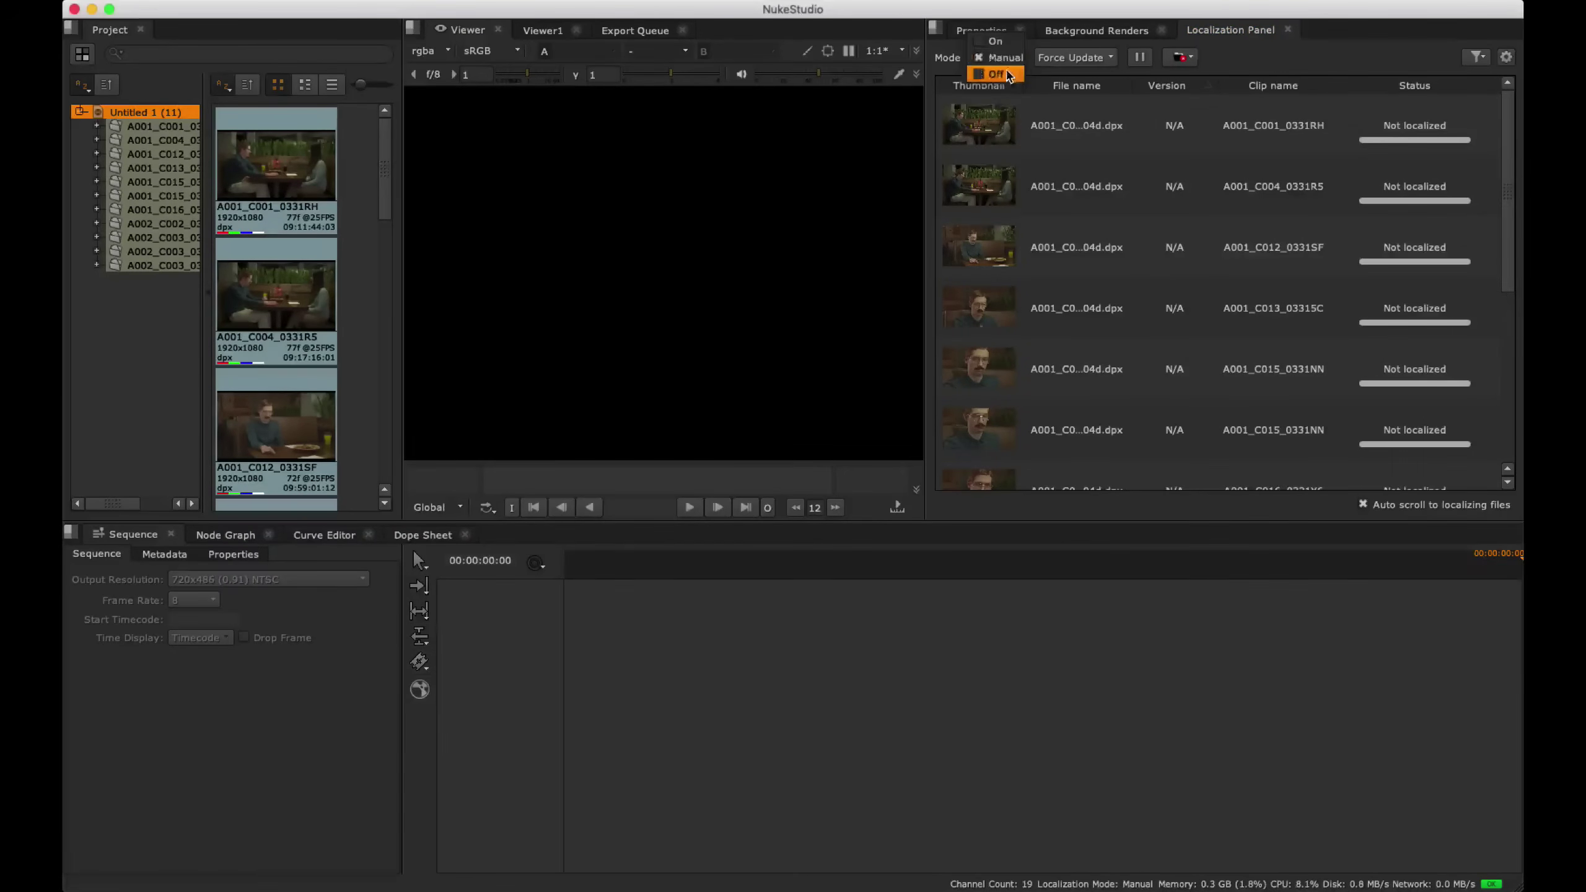
- Examine the Localization Panel's force update choices, its status filter options and the Localization preferences
{"action": "left_click", "coordinate": [1061, 60]}
{"action": "left_click", "coordinate": [1062, 58]}
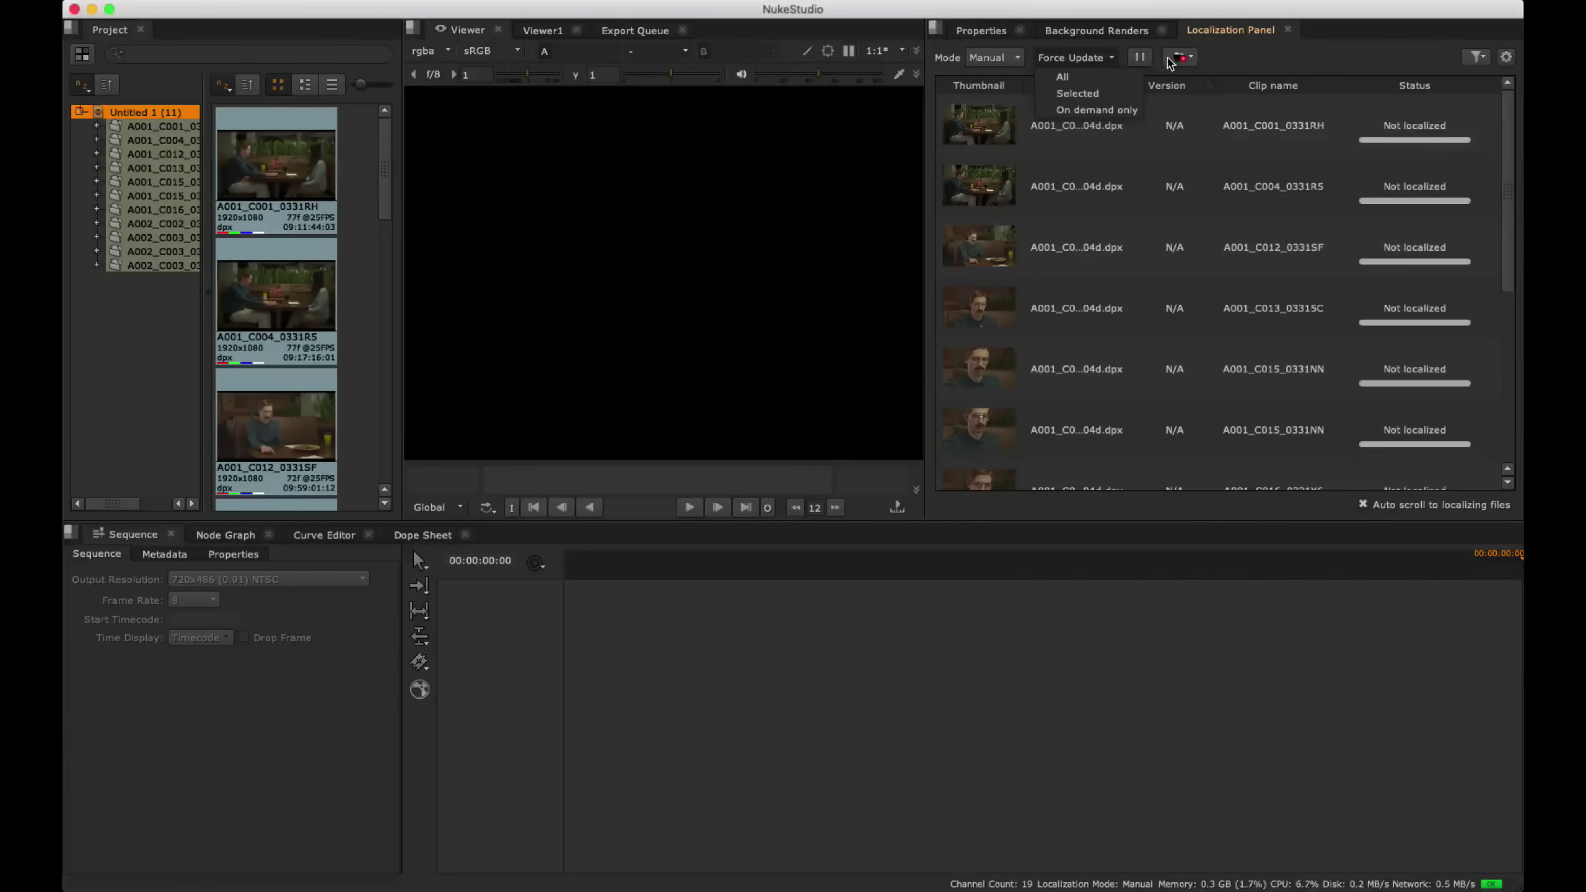
{"action": "left_click", "coordinate": [1196, 58]}
{"action": "left_click", "coordinate": [1194, 59]}
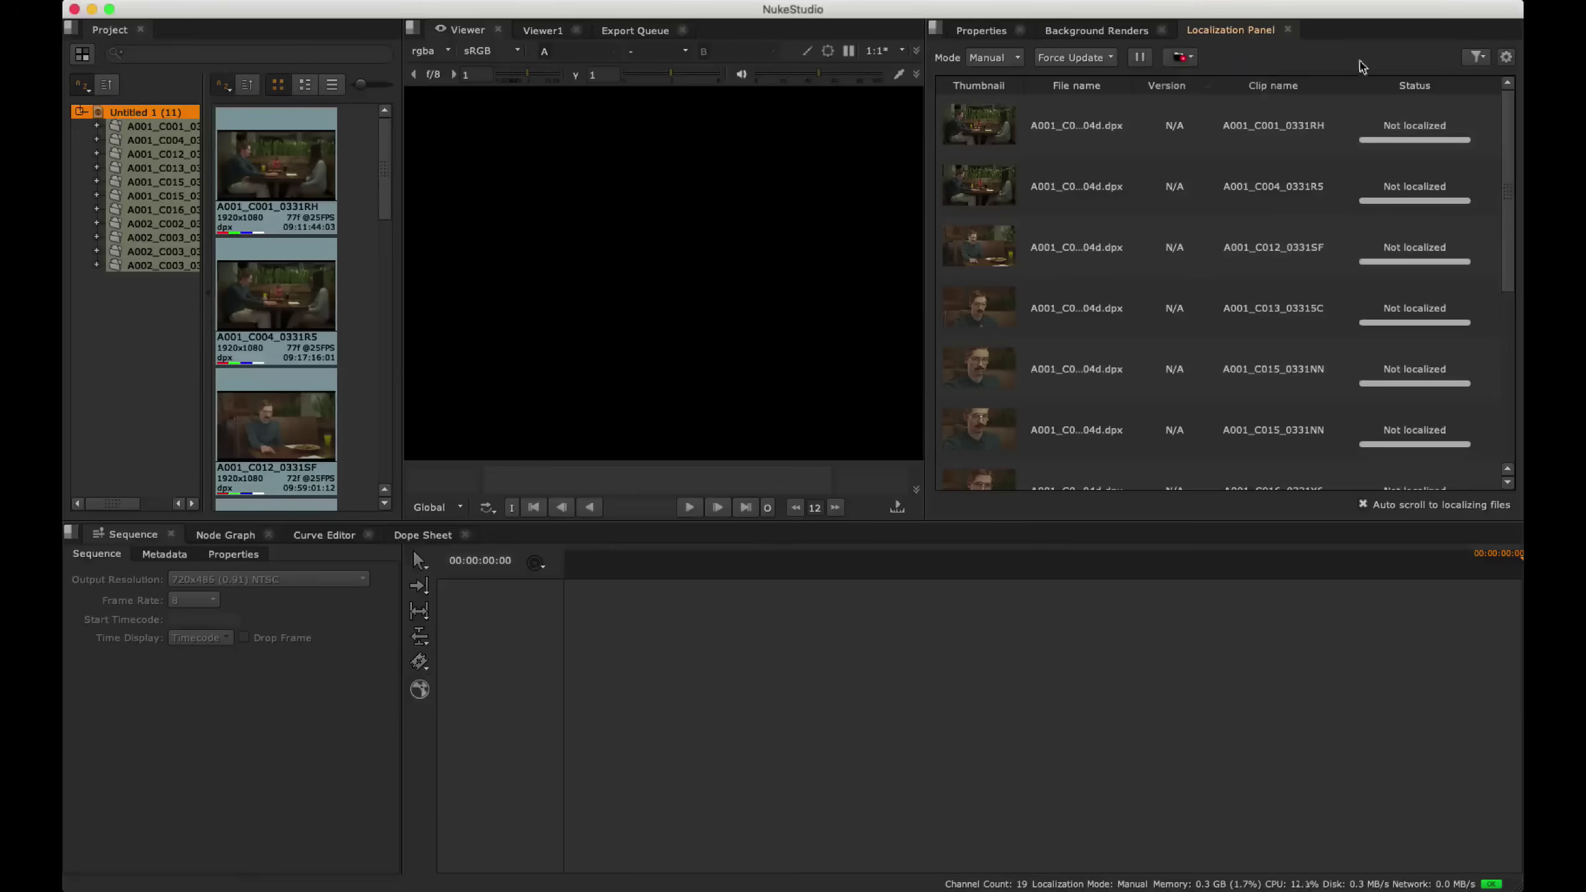
{"action": "left_click", "coordinate": [1477, 57]}
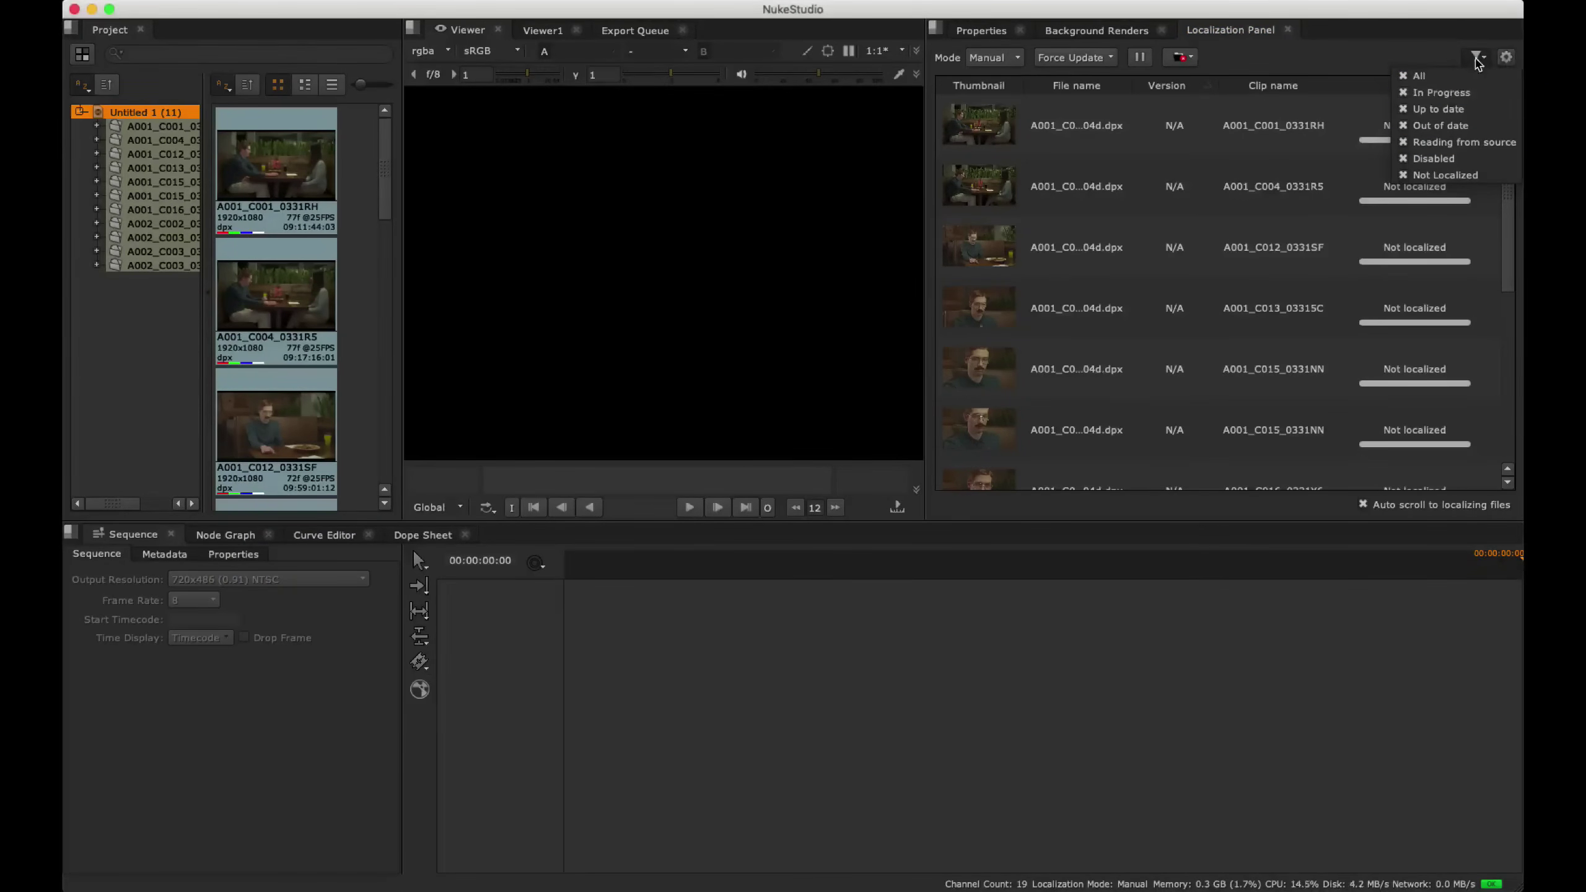
{"action": "left_click", "coordinate": [1479, 58]}
{"action": "left_click", "coordinate": [1506, 58]}
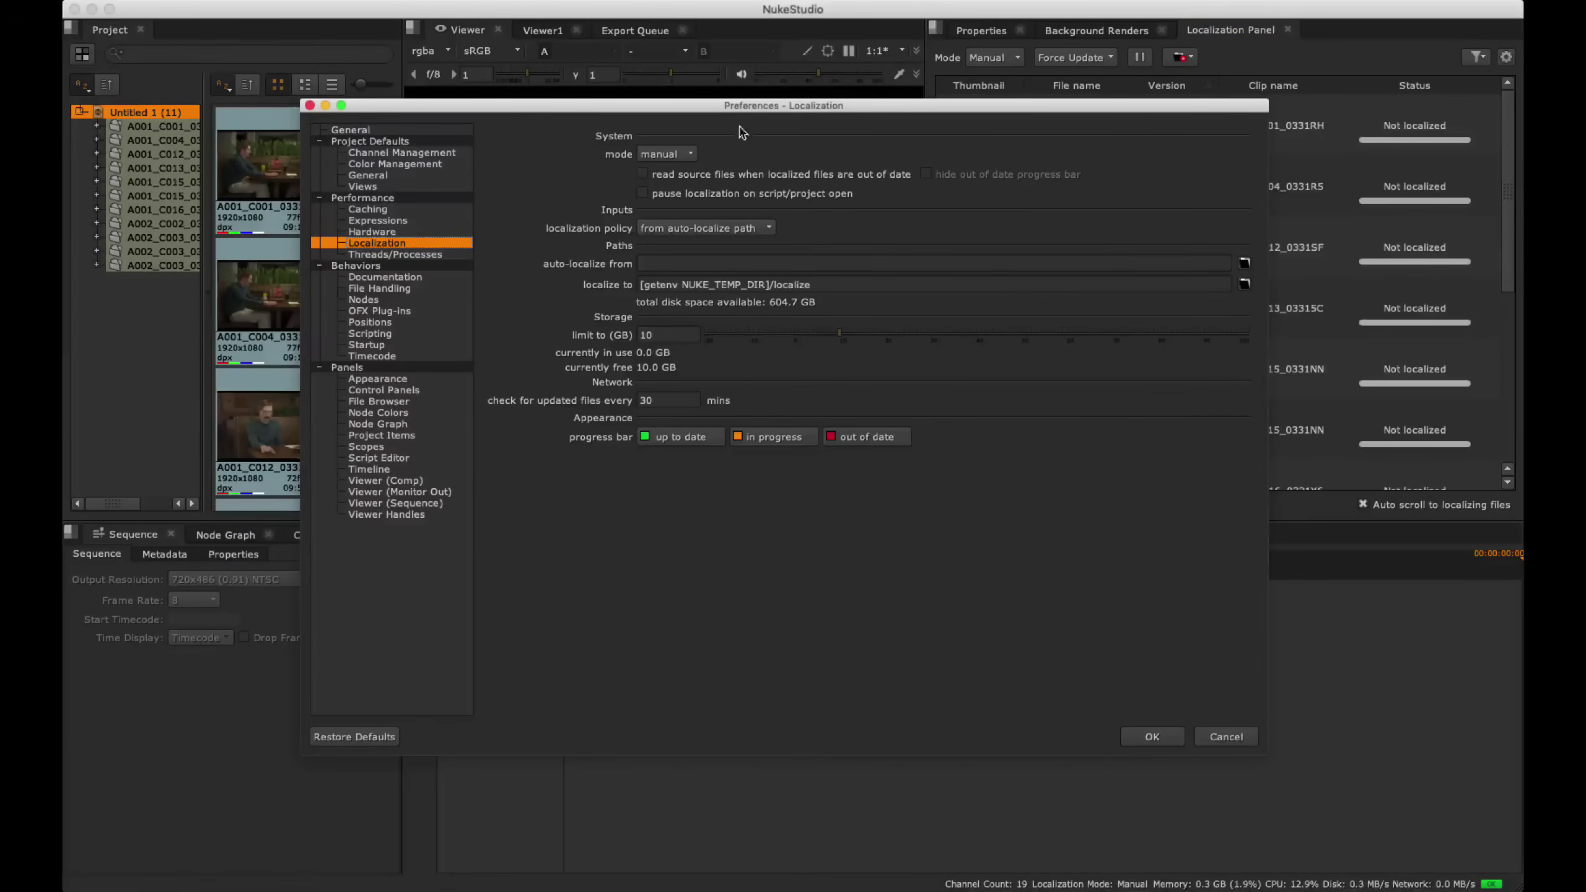
{"action": "left_click", "coordinate": [311, 106]}
- Switch the localization mode back to On and set the policy of clips A001_C001_0331RH through A001_C013_0331SC to on demand
{"action": "key", "text": "ctrl+shift+l"}
{"action": "left_click", "coordinate": [1314, 147]}
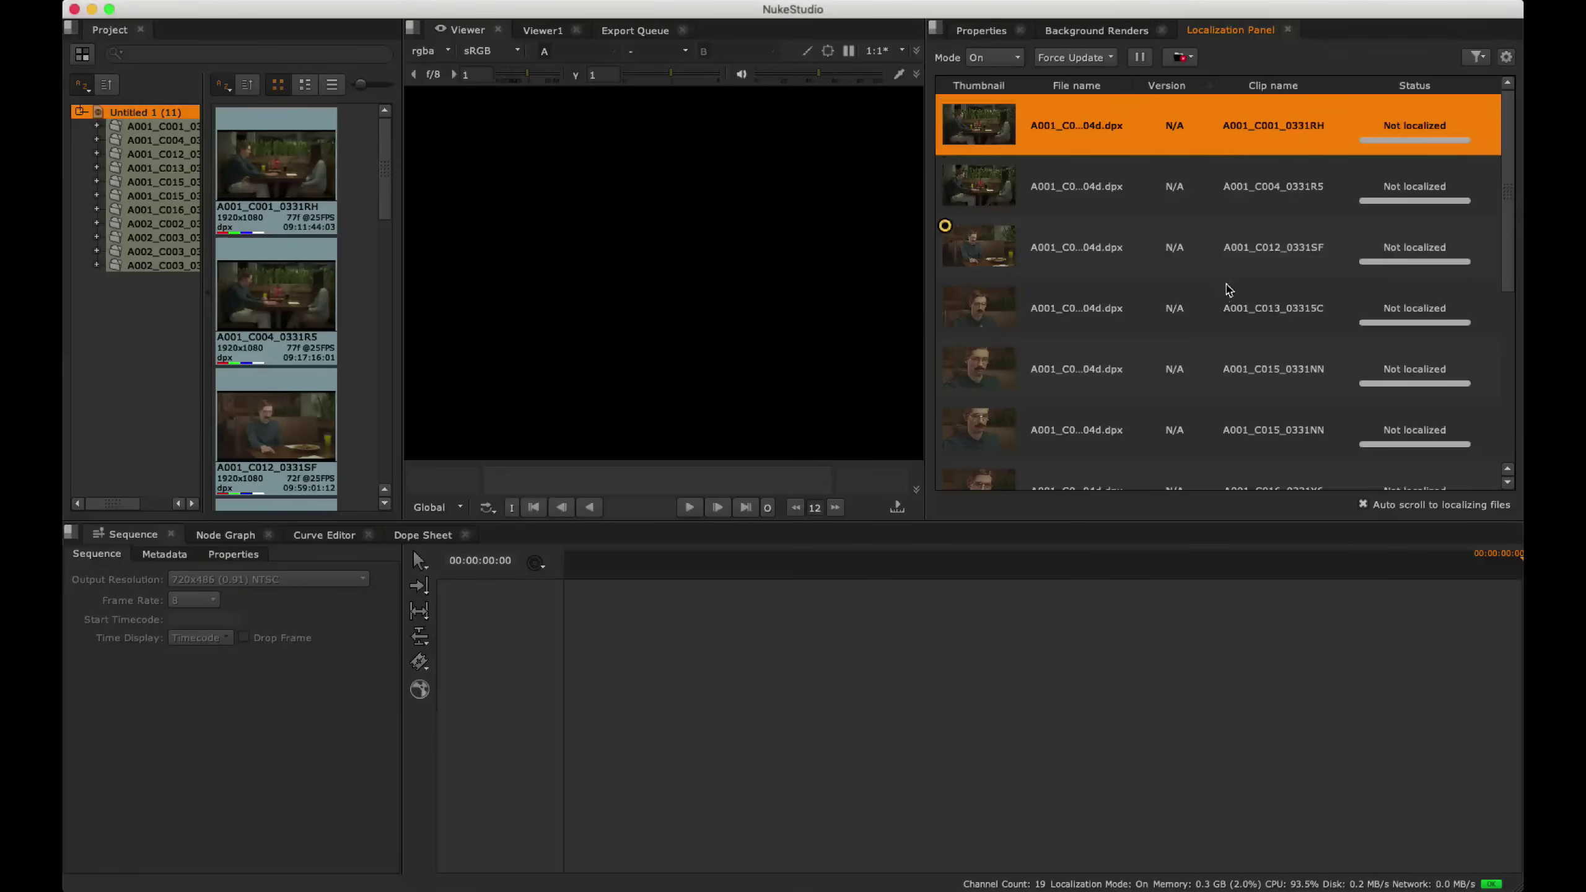
{"action": "left_click", "coordinate": [1210, 306], "text": "shift"}
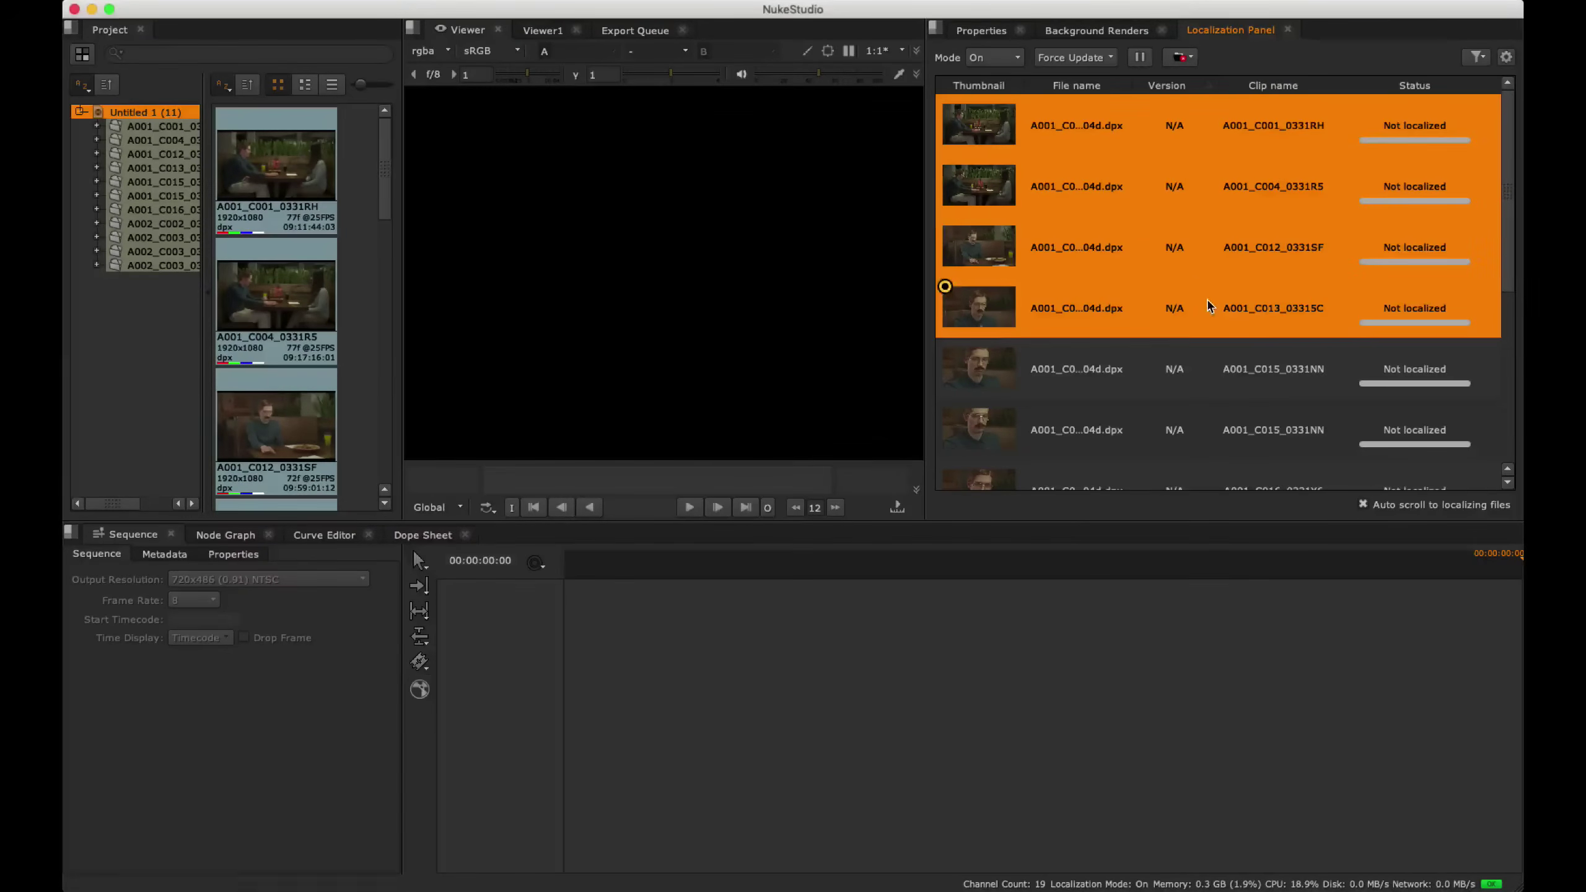
{"action": "right_click", "coordinate": [1127, 130]}
{"action": "left_click", "coordinate": [1161, 174]}
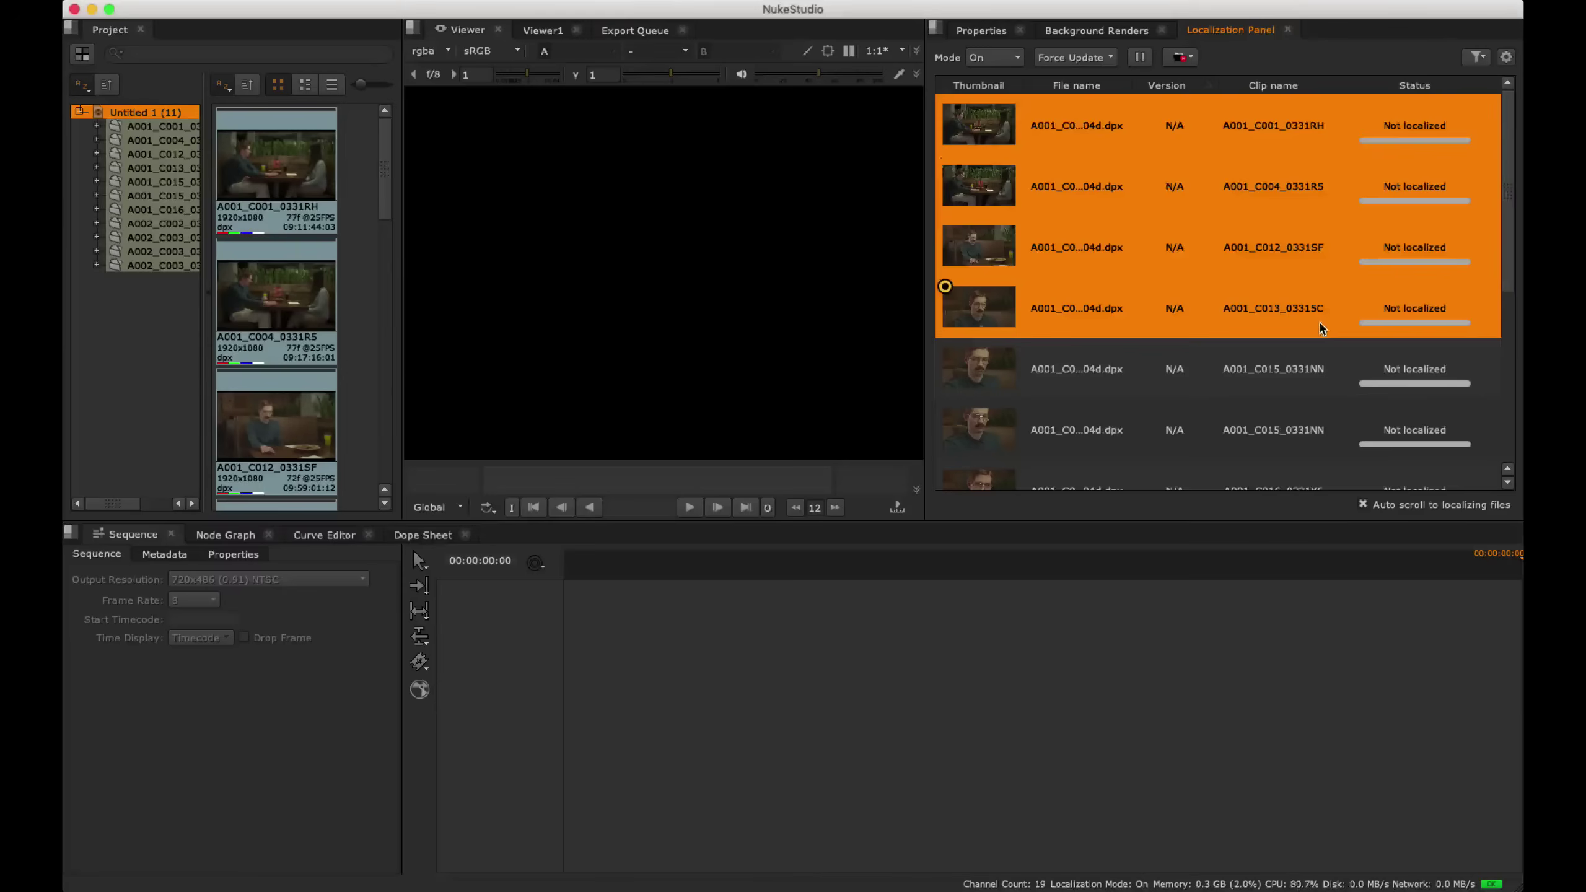
- Check the localization policy of clips A001_C012_0331SF and A001_C004_0331RS
{"action": "left_click", "coordinate": [1435, 331]}
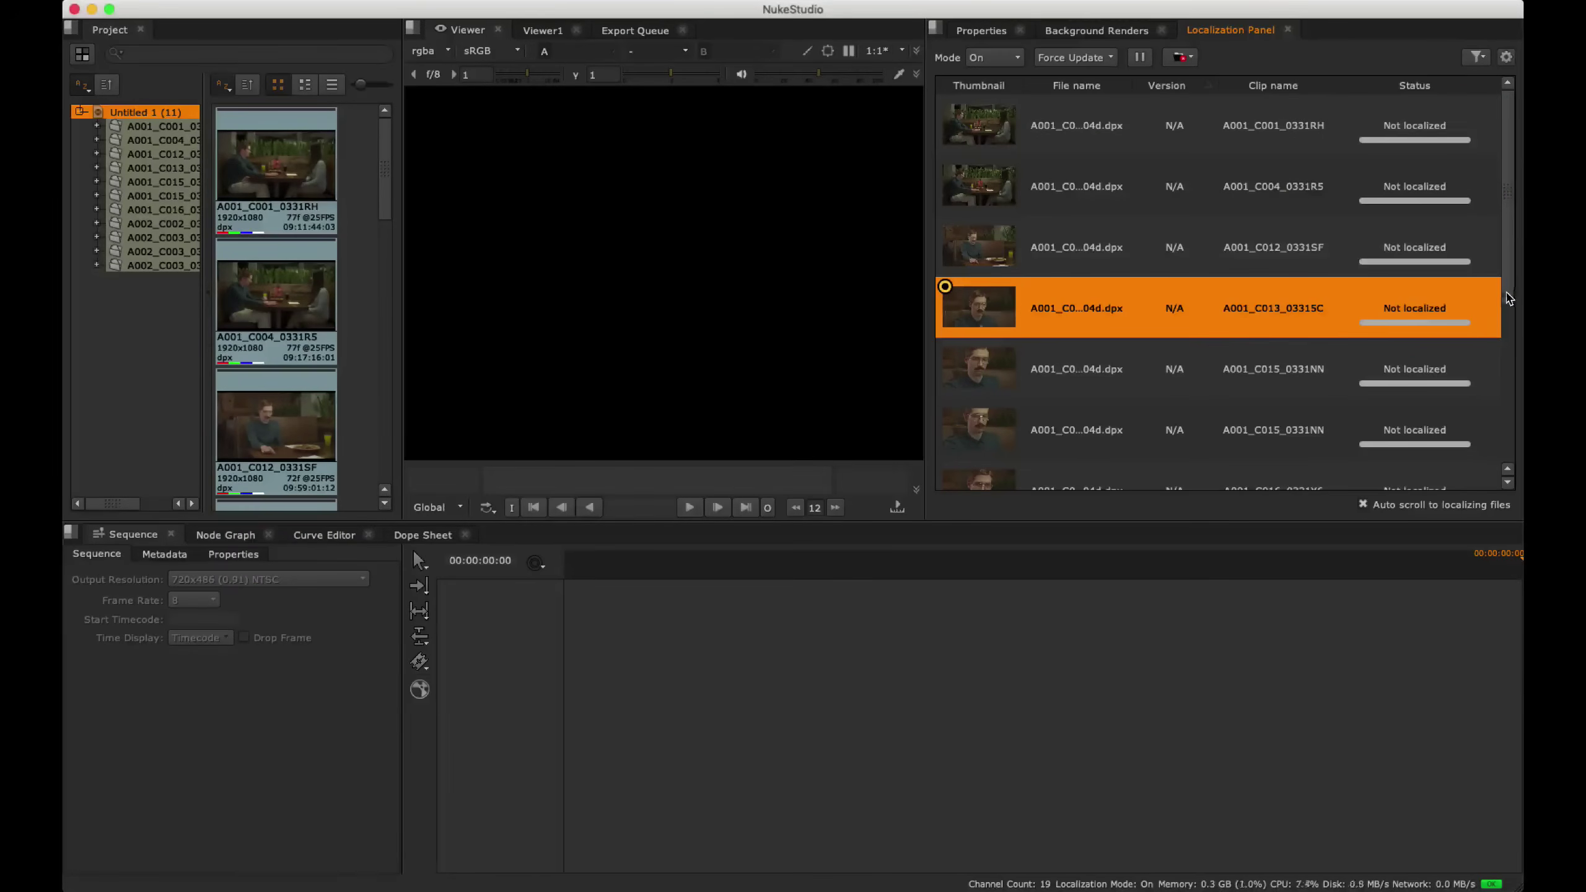
{"action": "right_click", "coordinate": [1308, 200]}
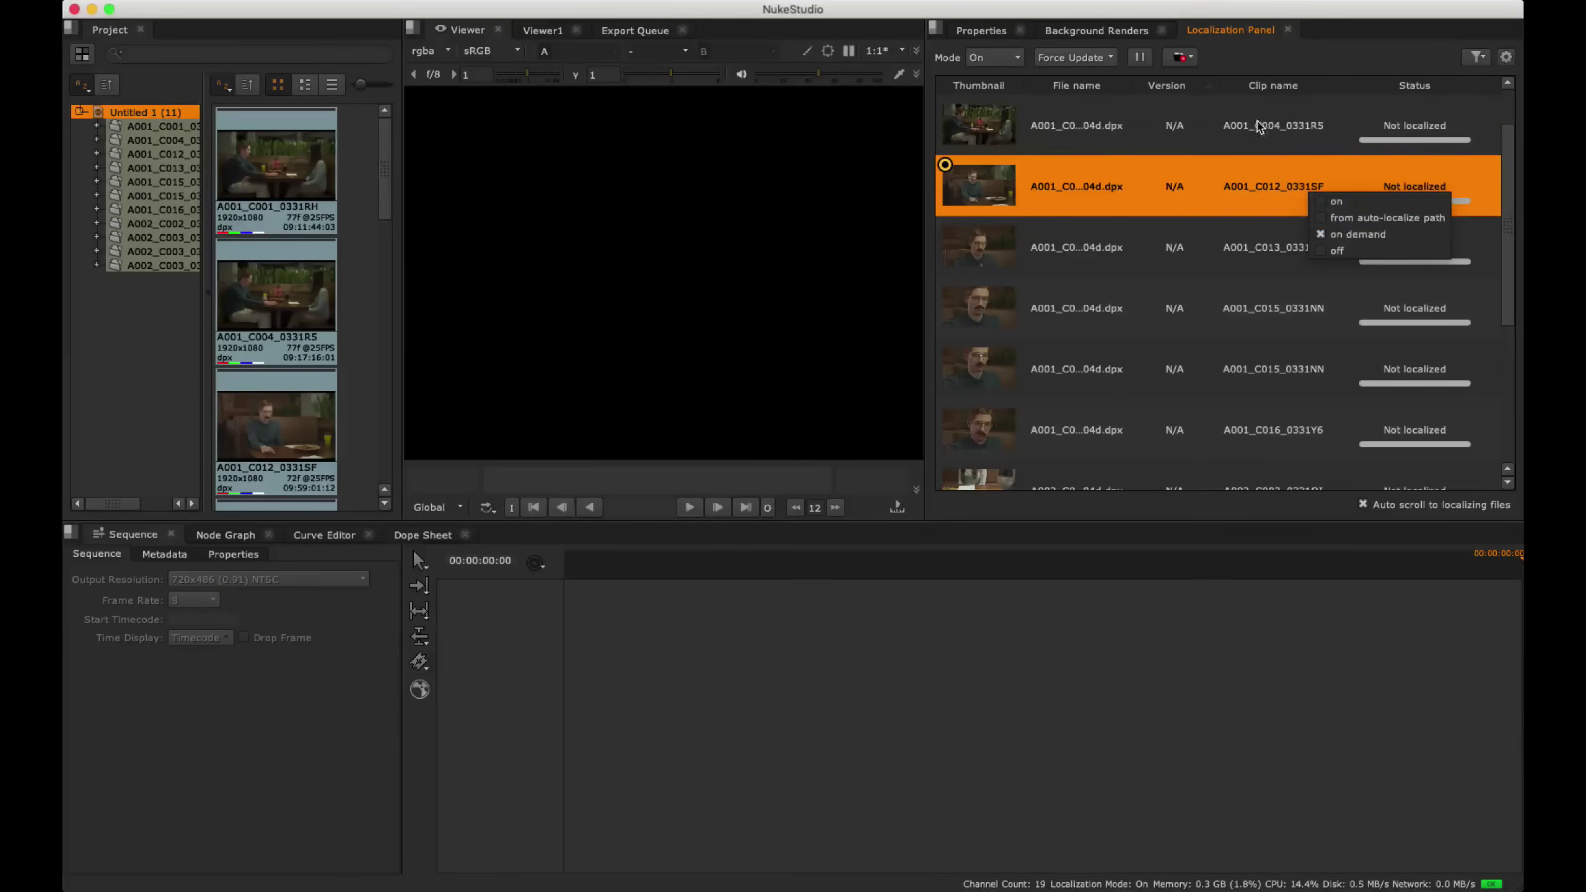
{"action": "right_click", "coordinate": [1258, 124]}
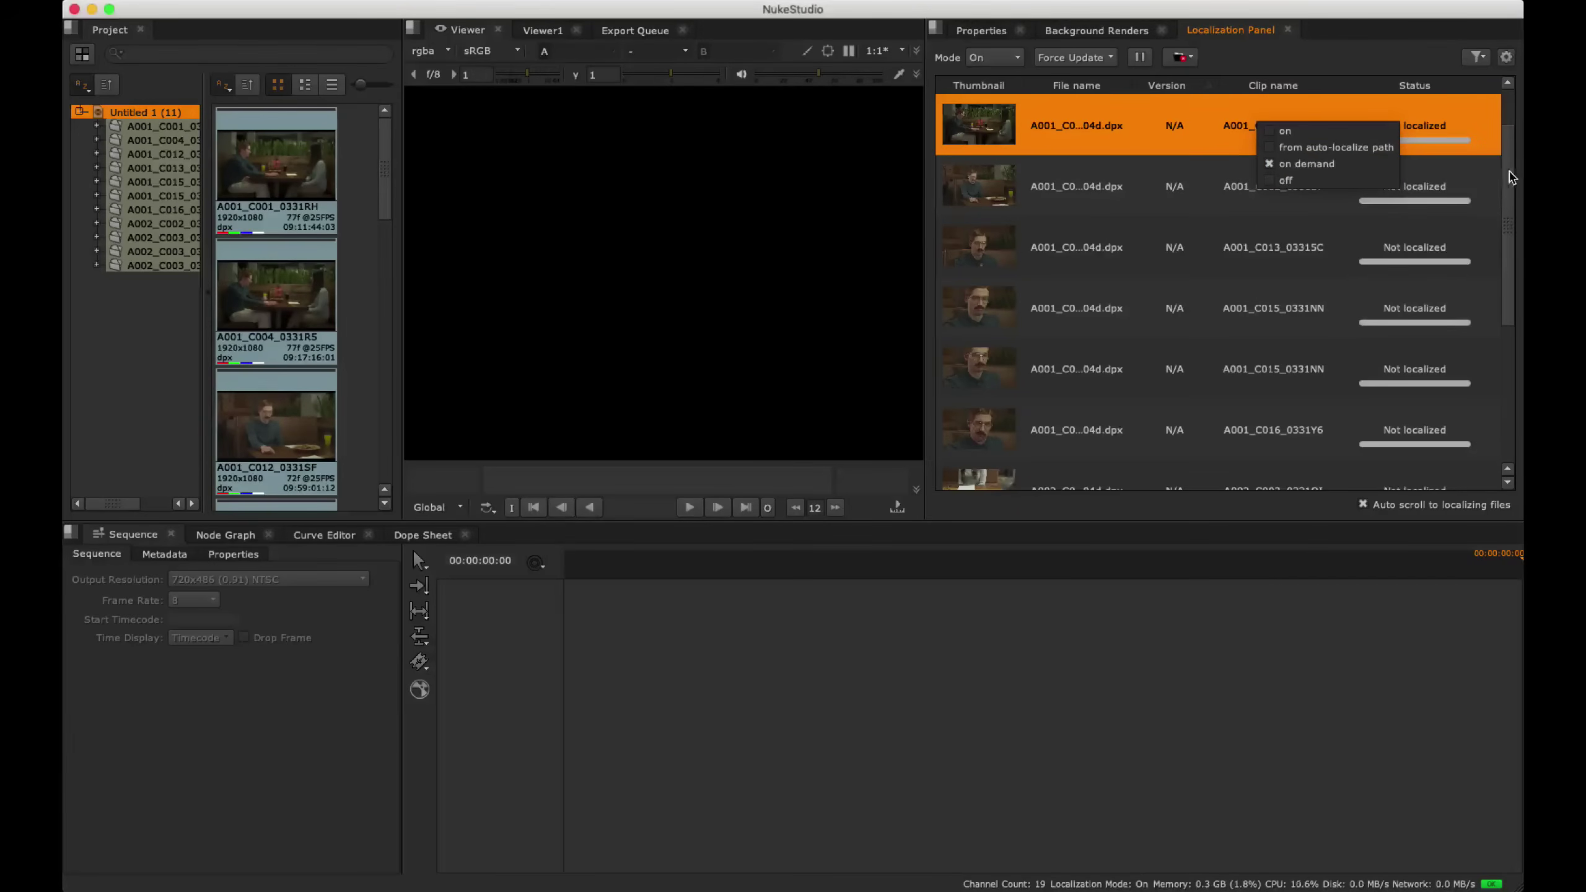
- Set the localization policy of clips A001_C013_0331SC through A001_C016_0331Y6 to on
{"action": "left_click", "coordinate": [1249, 239]}
{"action": "left_click", "coordinate": [1243, 247]}
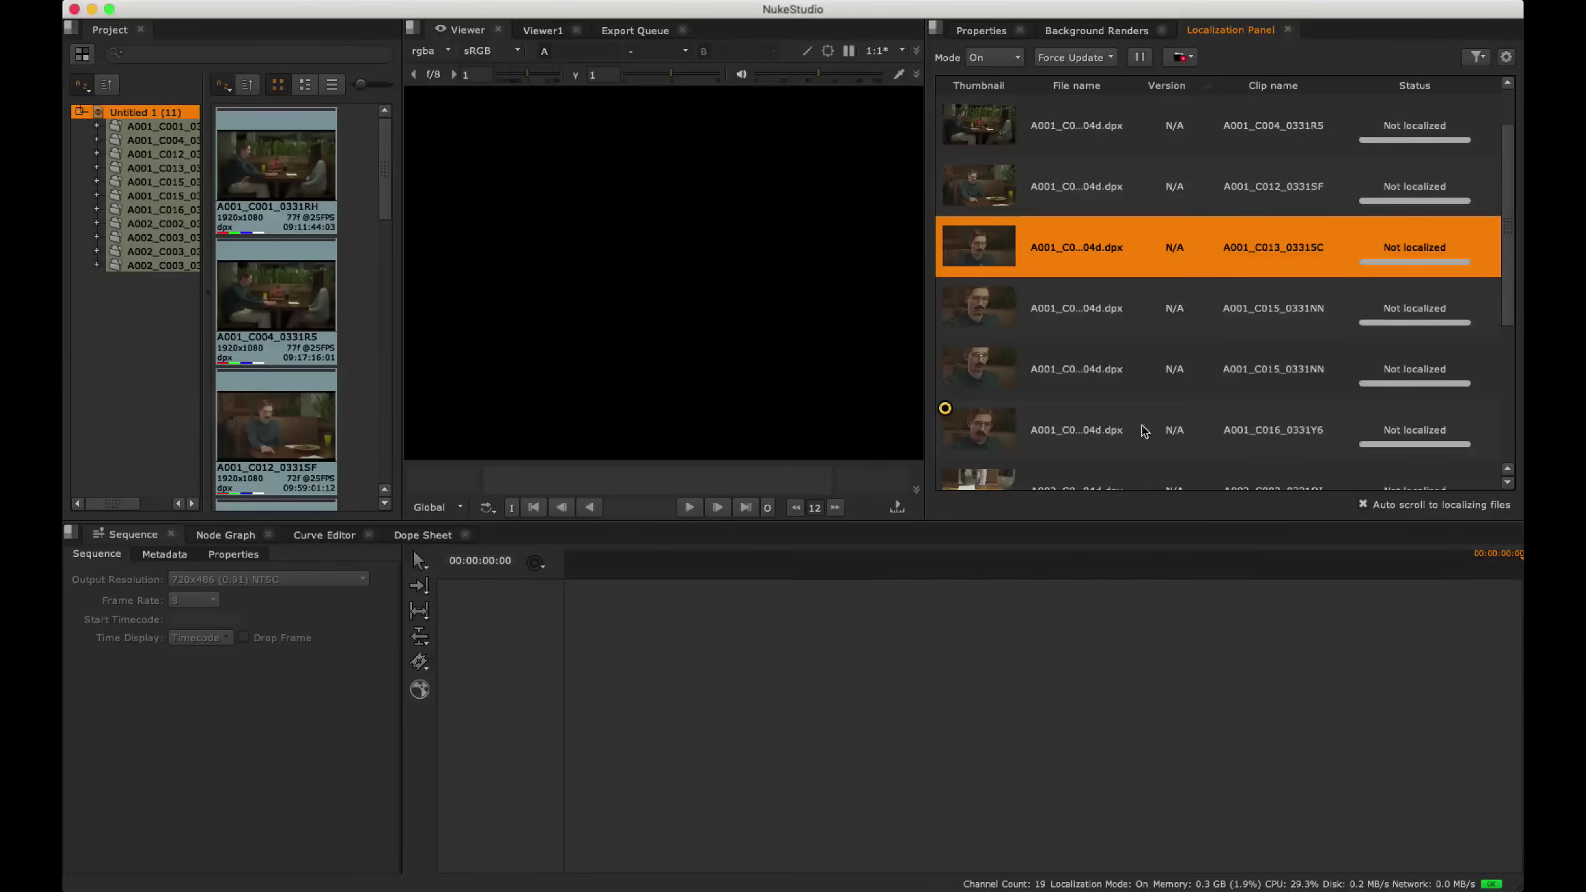
{"action": "left_click", "coordinate": [1140, 431], "text": "shift"}
{"action": "right_click", "coordinate": [1158, 311]}
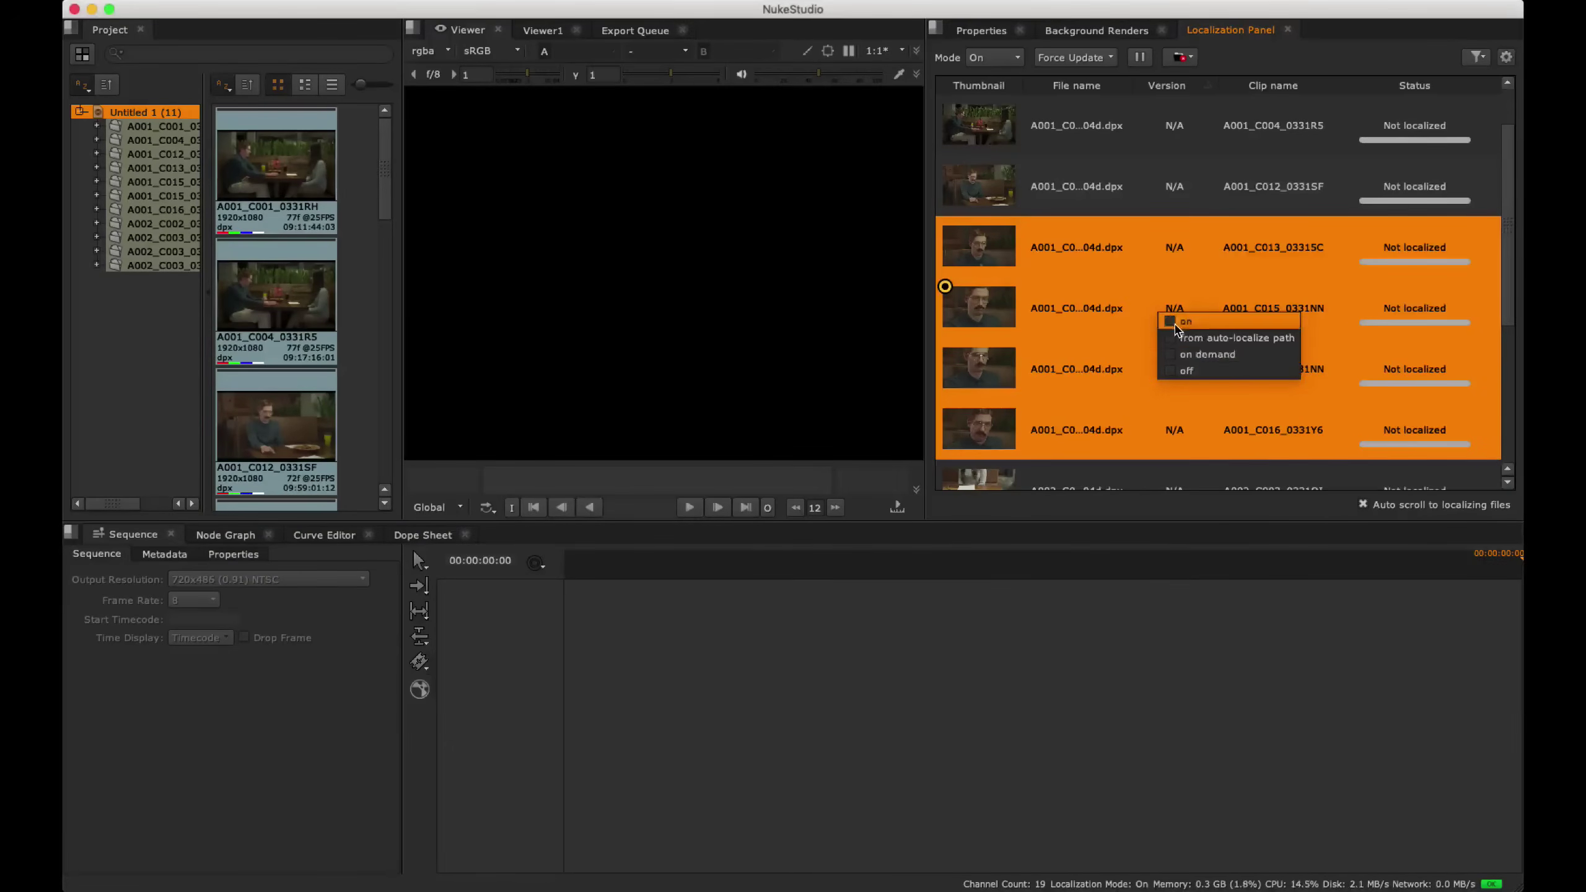
{"action": "left_click", "coordinate": [1175, 329]}
{"action": "left_click", "coordinate": [1213, 347]}
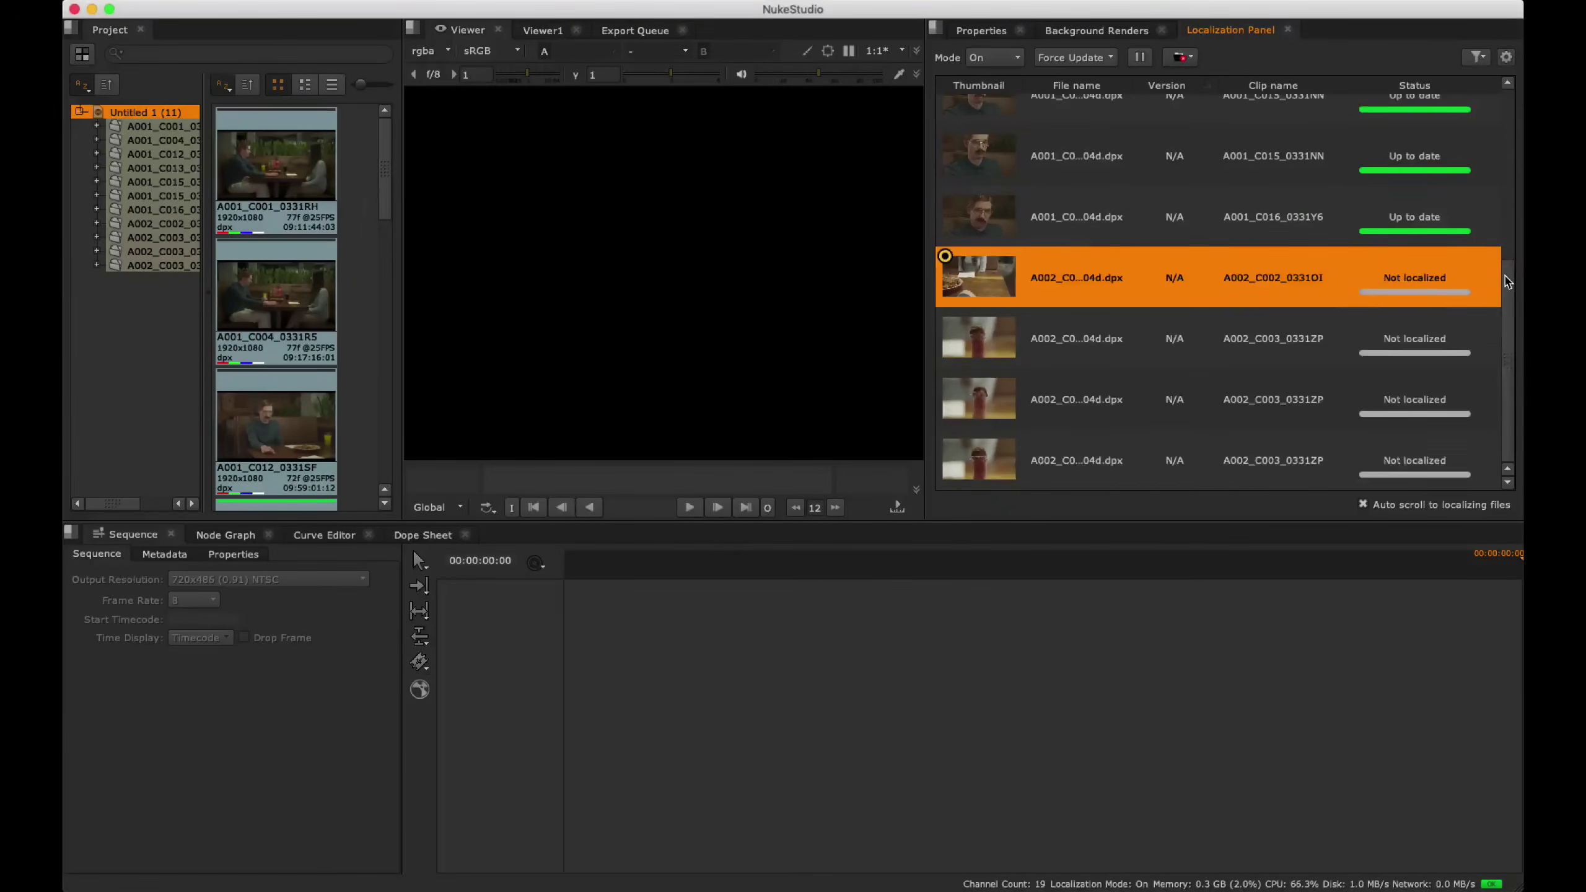
- Review the localization policies of the first three clips, A001_C001_0331RH, A001_C004_0331RS and A001_C012_0331SF
{"action": "scroll", "coordinate": [1508, 272], "scroll_direction": "up", "scroll_amount": 1}
{"action": "scroll", "coordinate": [1507, 271], "scroll_direction": "up", "scroll_amount": 5}
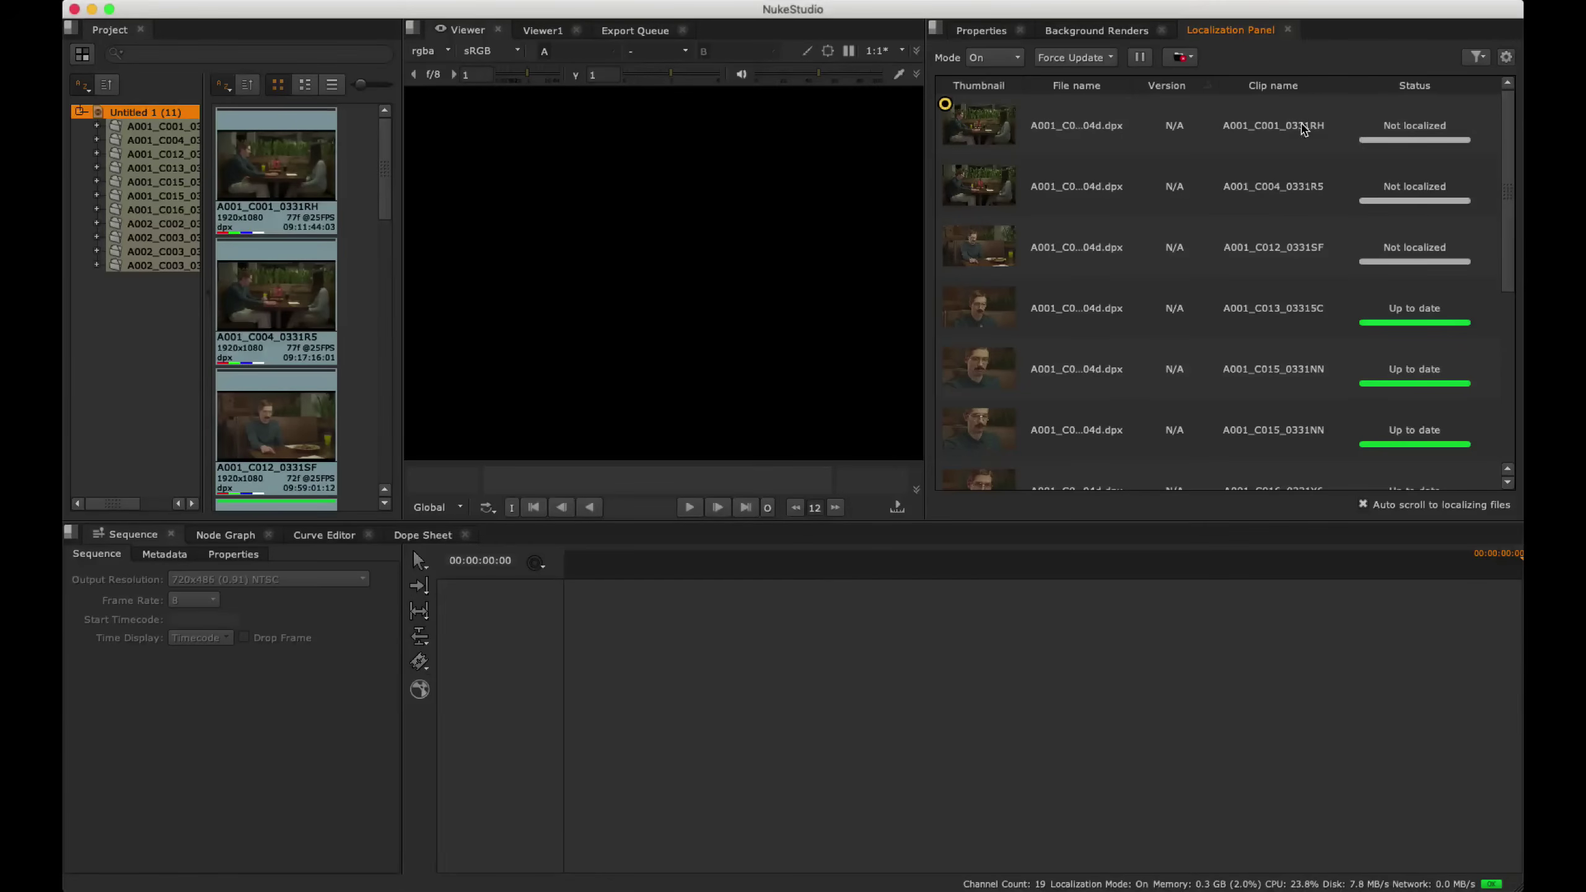
{"action": "left_click", "coordinate": [1303, 129]}
{"action": "left_click", "coordinate": [1236, 268]}
{"action": "left_click", "coordinate": [1243, 306]}
{"action": "right_click", "coordinate": [1205, 253]}
{"action": "right_click", "coordinate": [1173, 187]}
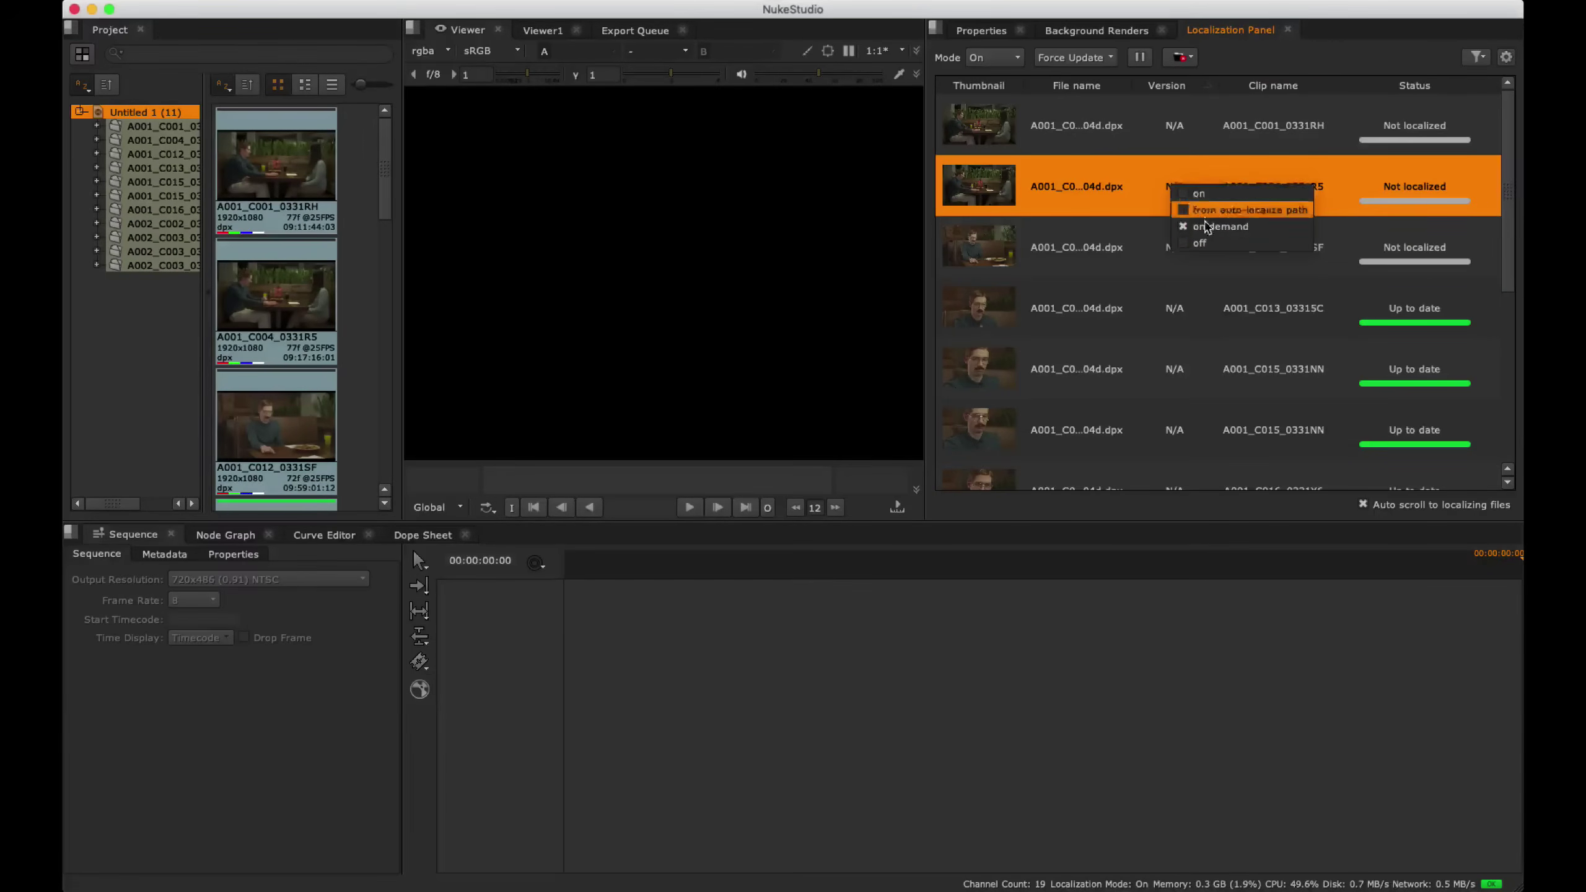
{"action": "right_click", "coordinate": [1183, 133]}
{"action": "left_click", "coordinate": [1136, 239]}
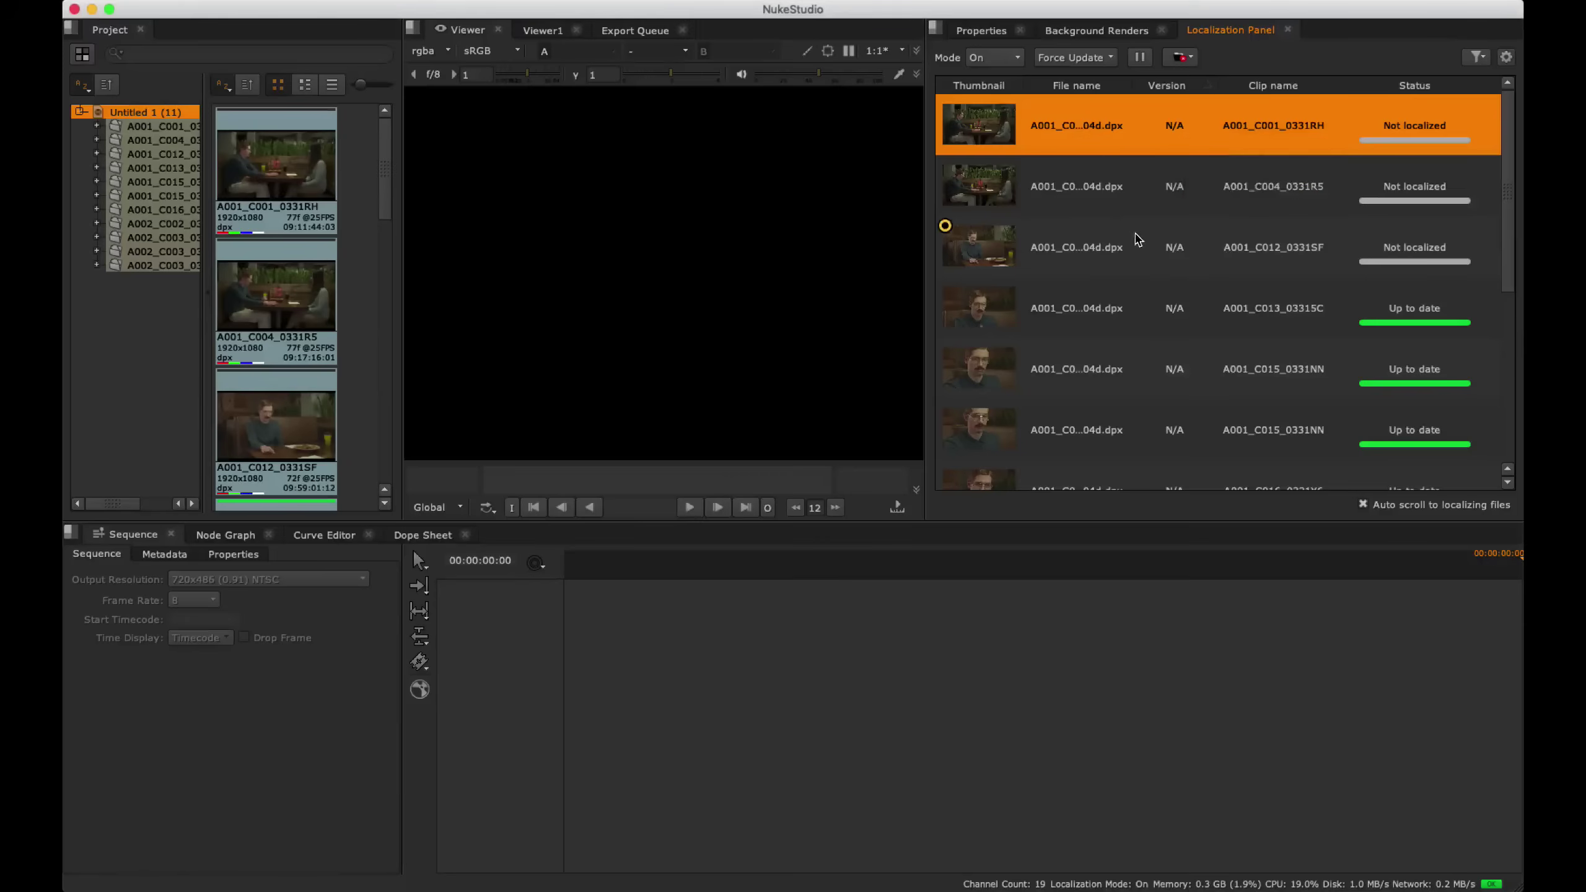
- Set the localization mode to Manual, force update the on-demand clips only and review the clips' statuses
{"action": "left_click", "coordinate": [994, 57]}
{"action": "left_click", "coordinate": [996, 78]}
{"action": "left_click", "coordinate": [1054, 58]}
{"action": "left_click", "coordinate": [1061, 102]}
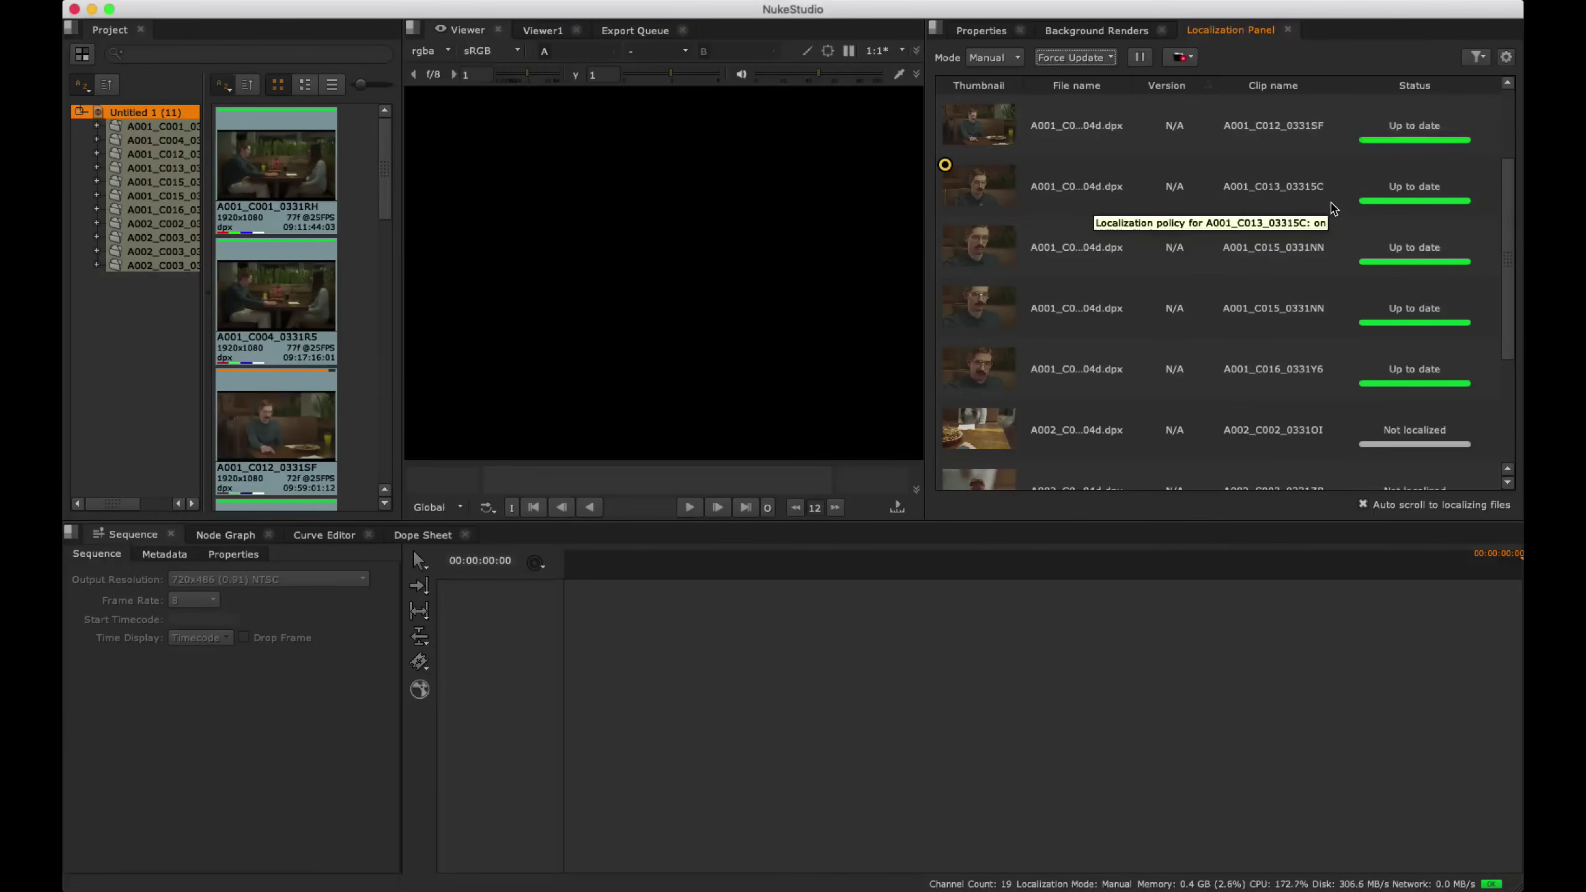
{"action": "scroll", "coordinate": [1508, 223], "scroll_direction": "down", "scroll_amount": 3}
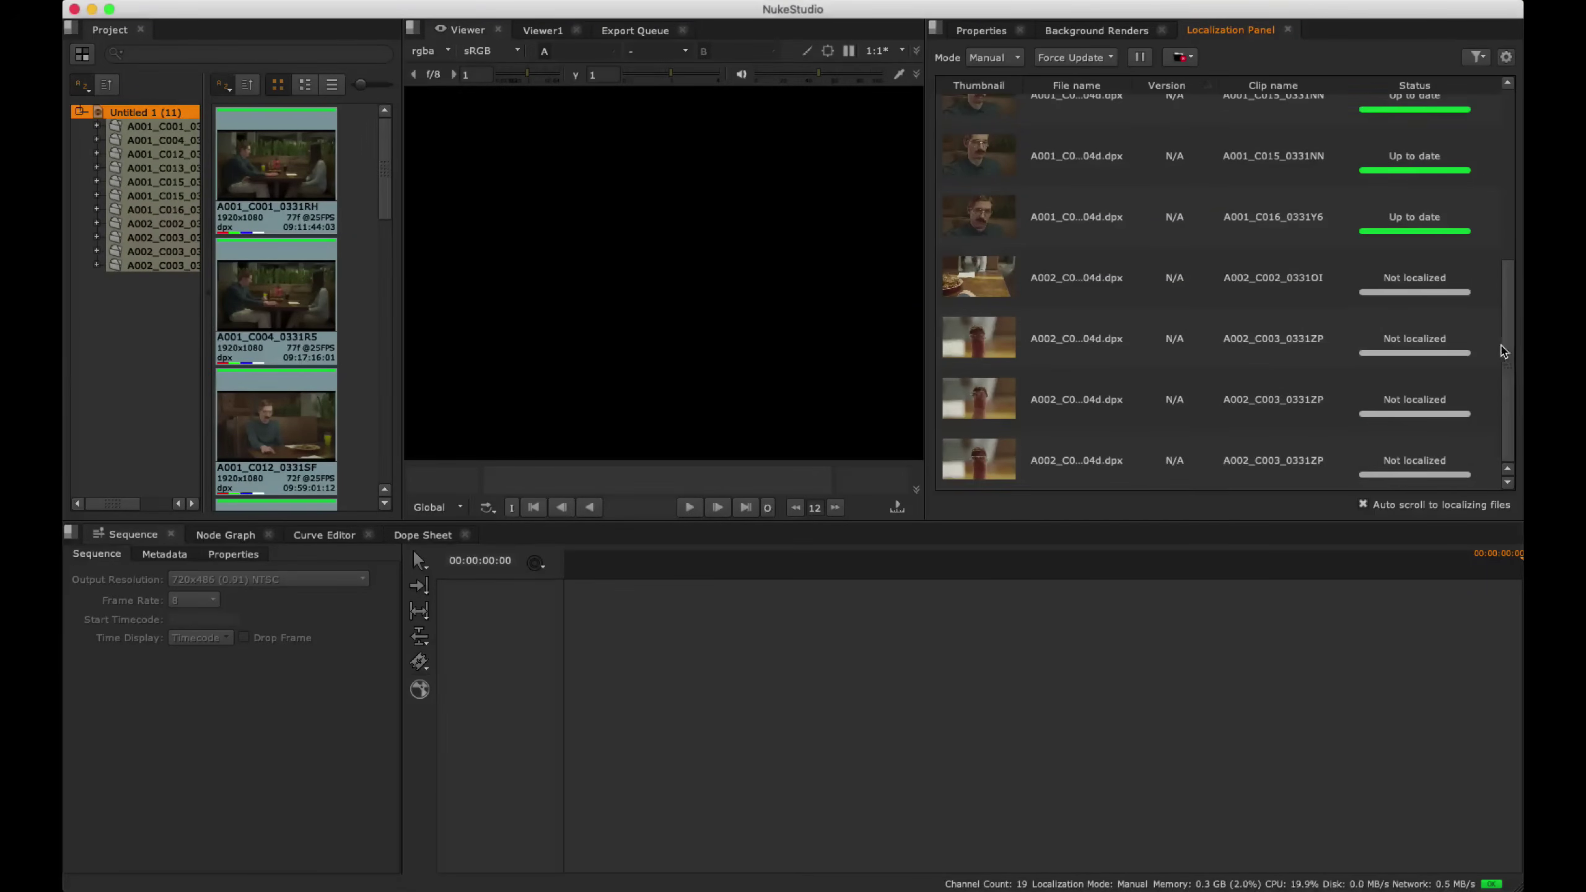
{"action": "left_click_drag", "start_coordinate": [1516, 284], "coordinate": [1518, 159]}
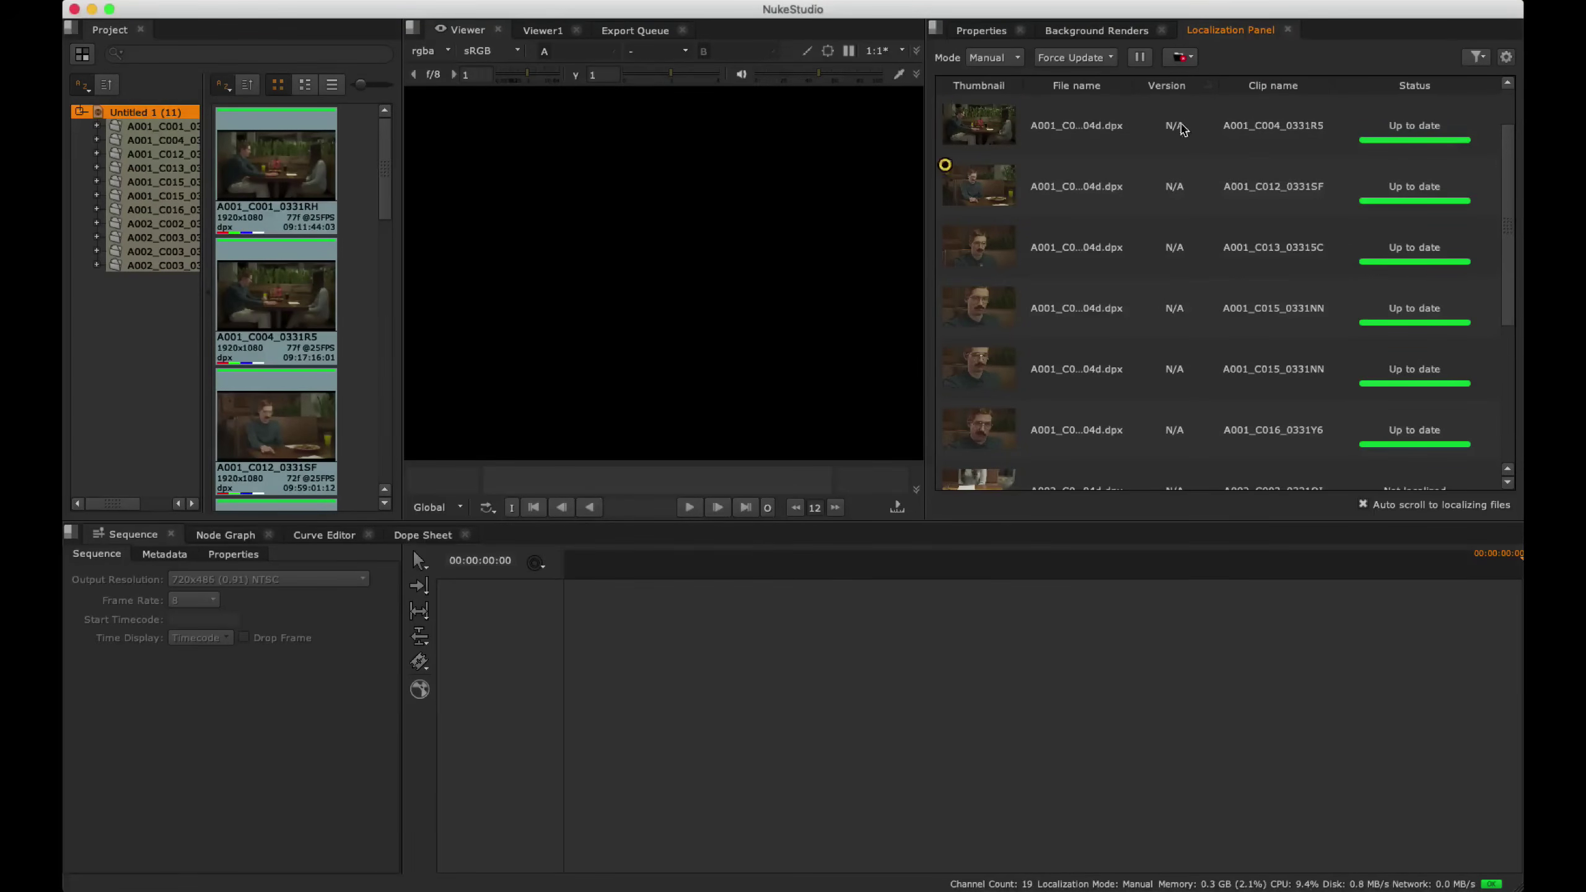
- Hide the Version column in the Localization Panel and widen the Clip name and File name columns
{"action": "right_click", "coordinate": [1178, 85]}
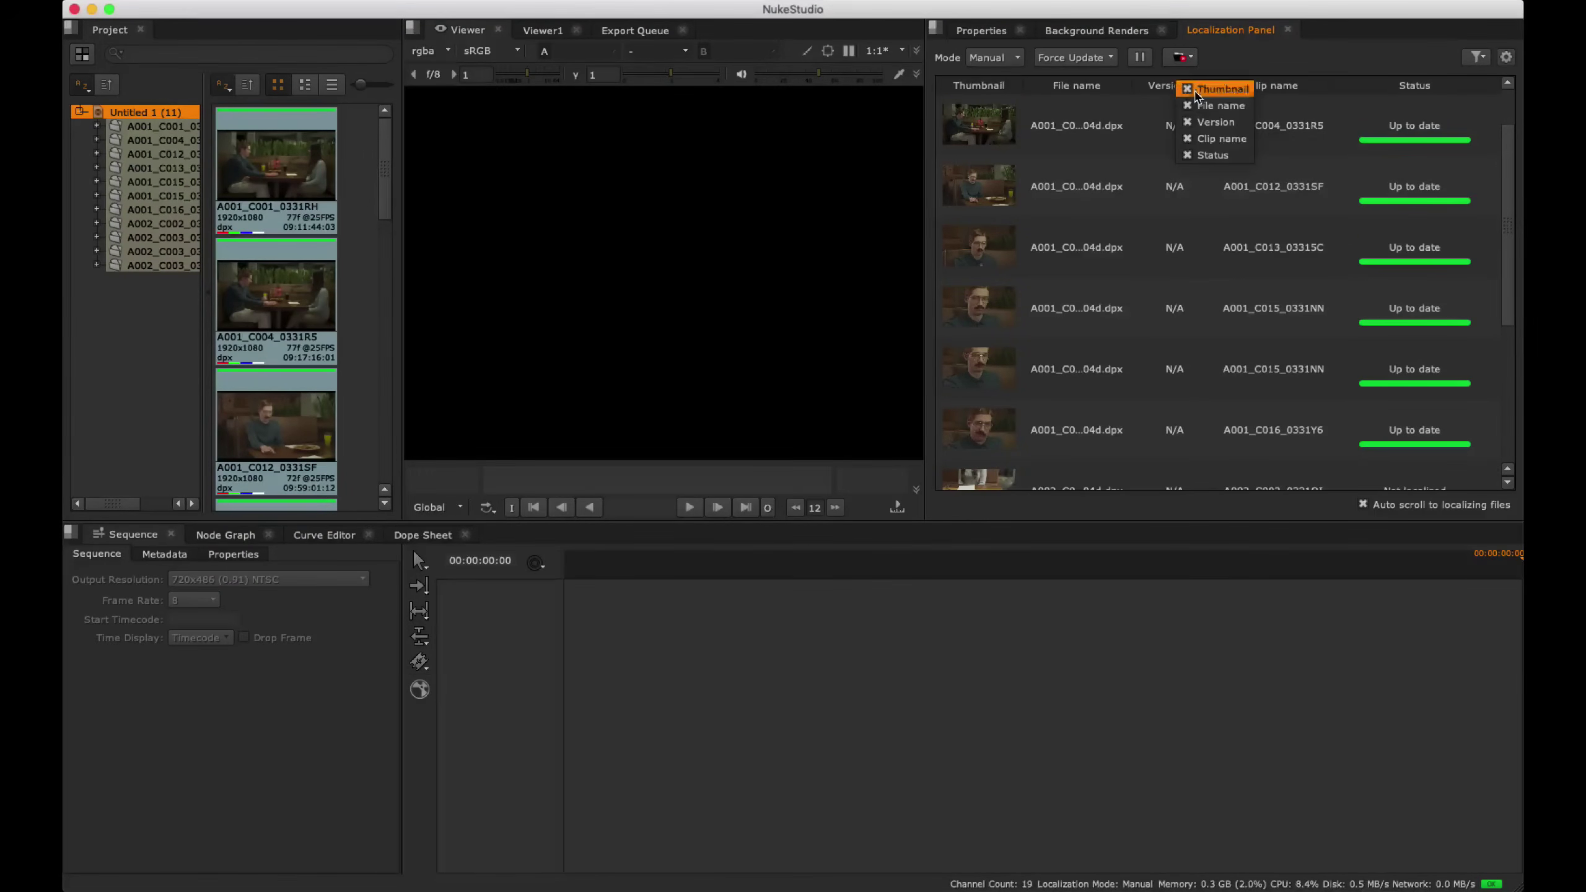
{"action": "left_click", "coordinate": [1191, 124]}
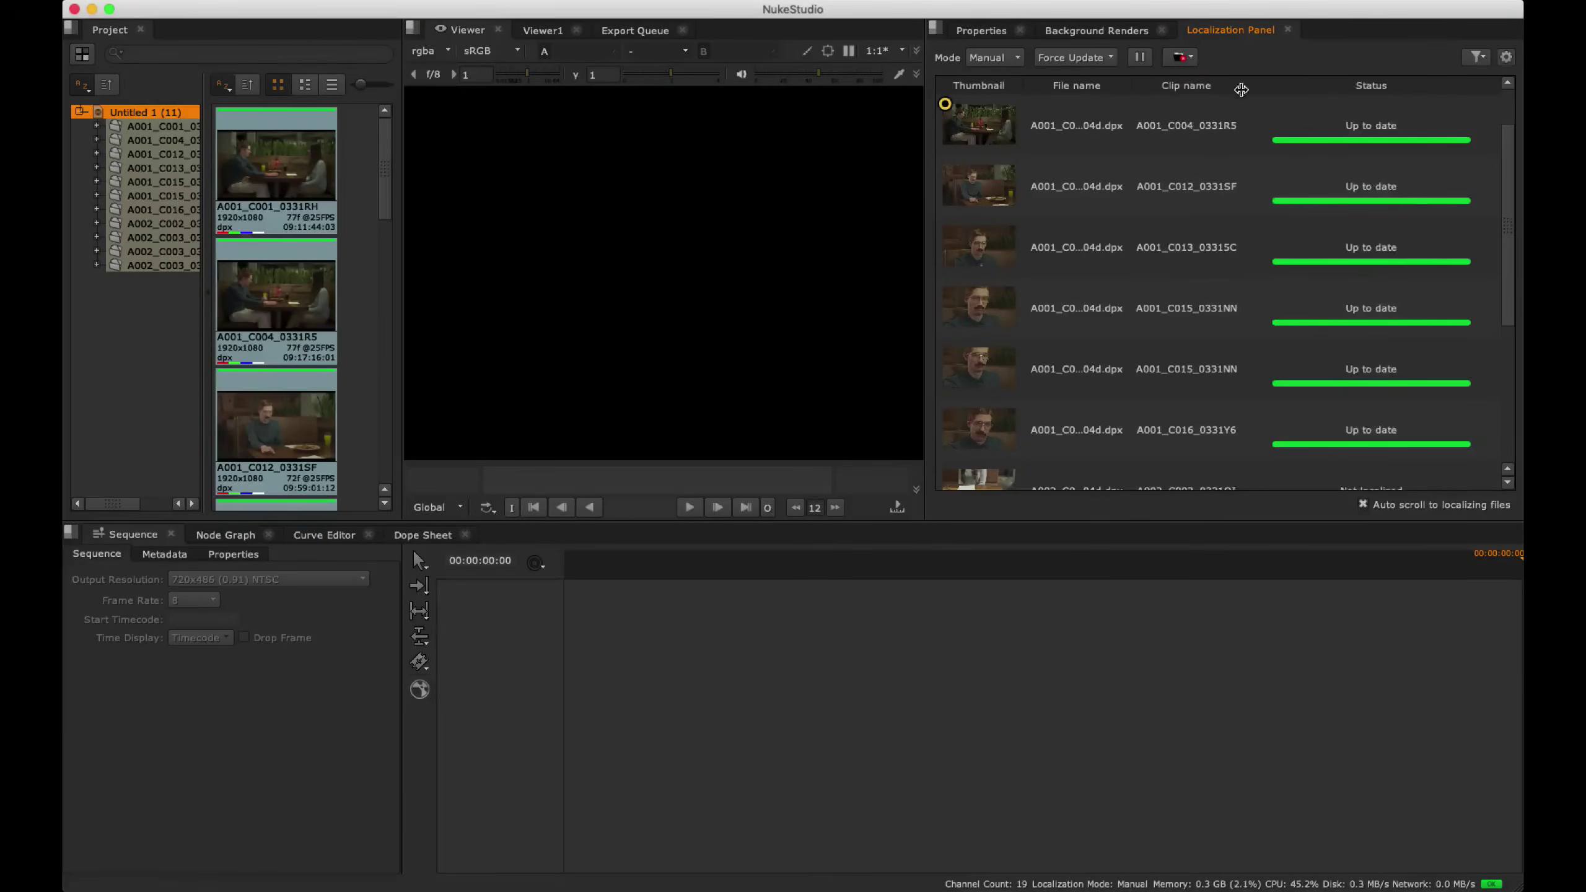
{"action": "left_click_drag", "start_coordinate": [1240, 84], "coordinate": [1298, 84]}
{"action": "left_click_drag", "start_coordinate": [1133, 83], "coordinate": [1171, 82]}
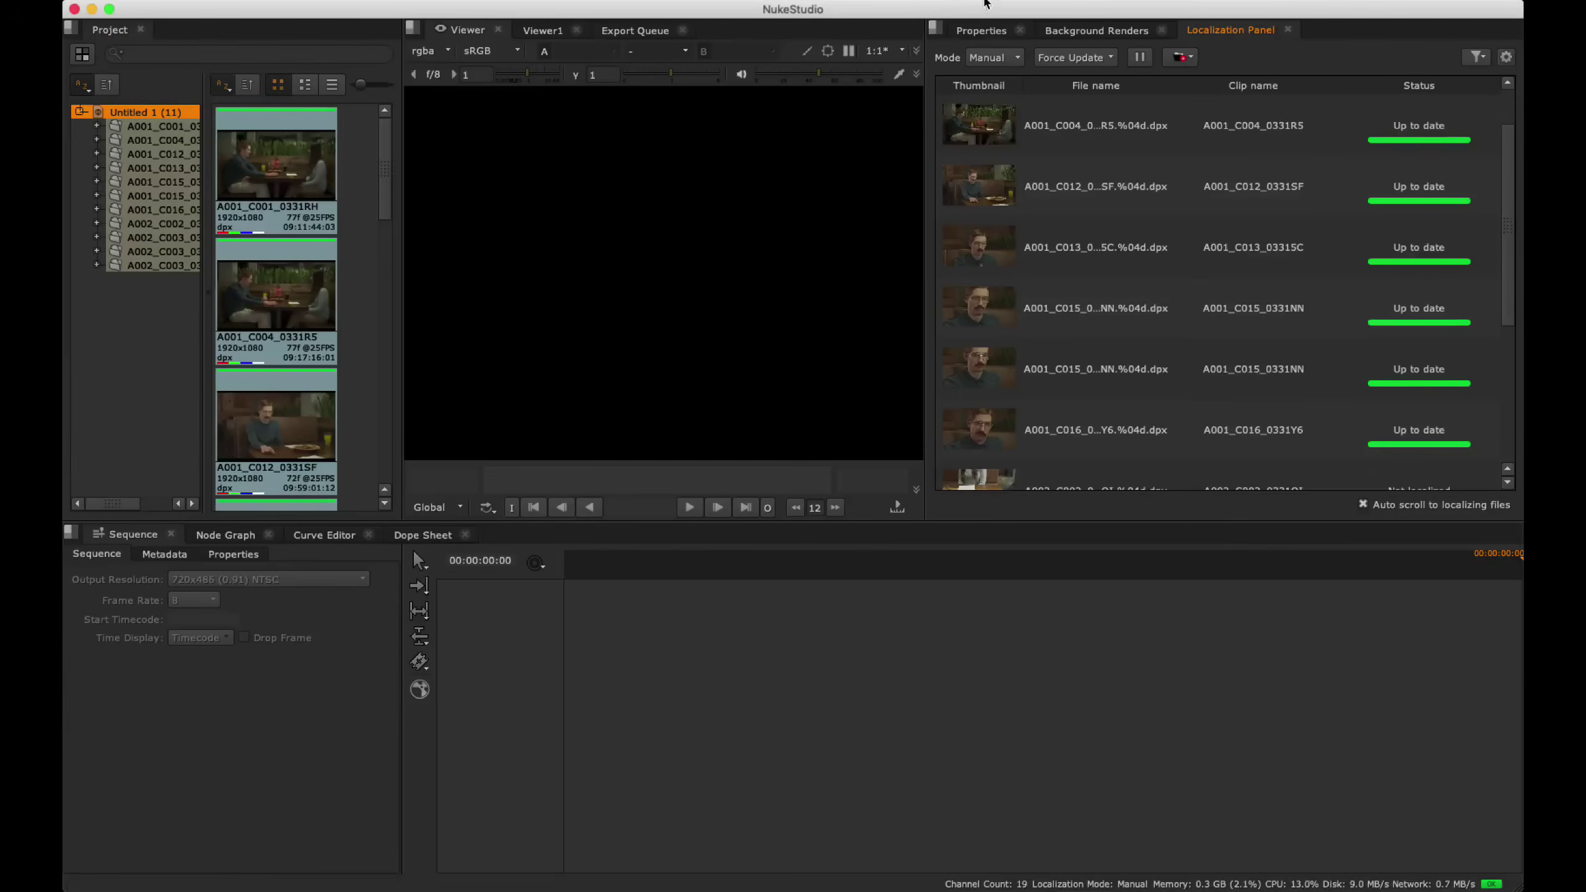
- Set the localization policy of clips A001_C004_0331RS, A001_C012_0331SF and A001_C013_0331SC to off
{"action": "left_click", "coordinate": [946, 103]}
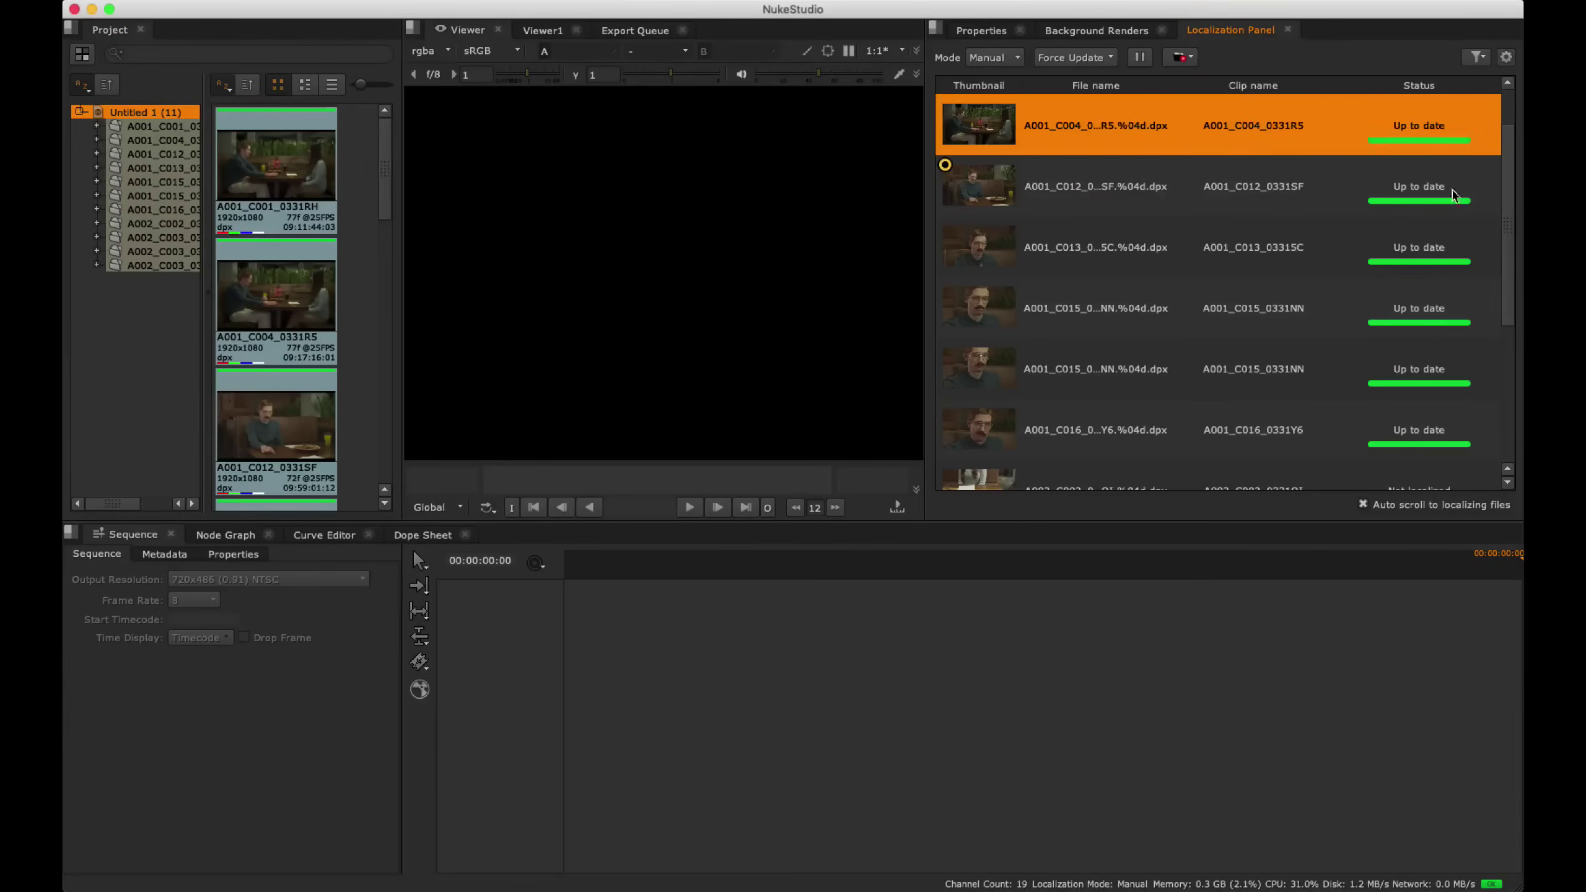
{"action": "left_click", "coordinate": [945, 226]}
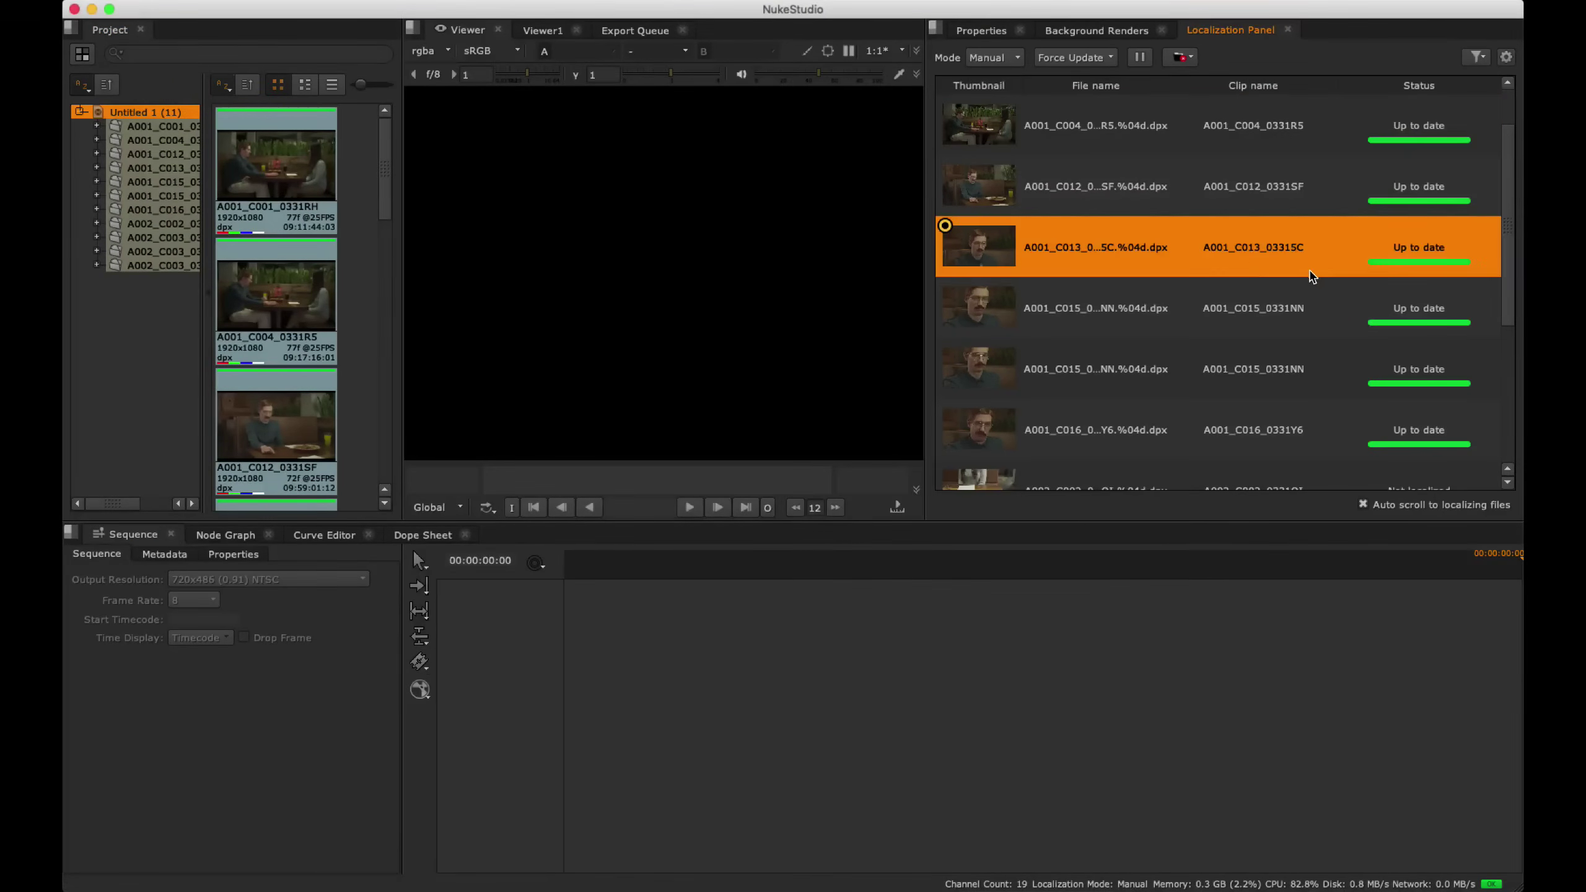
{"action": "left_click", "coordinate": [1211, 150], "text": "shift"}
{"action": "right_click", "coordinate": [1209, 161]}
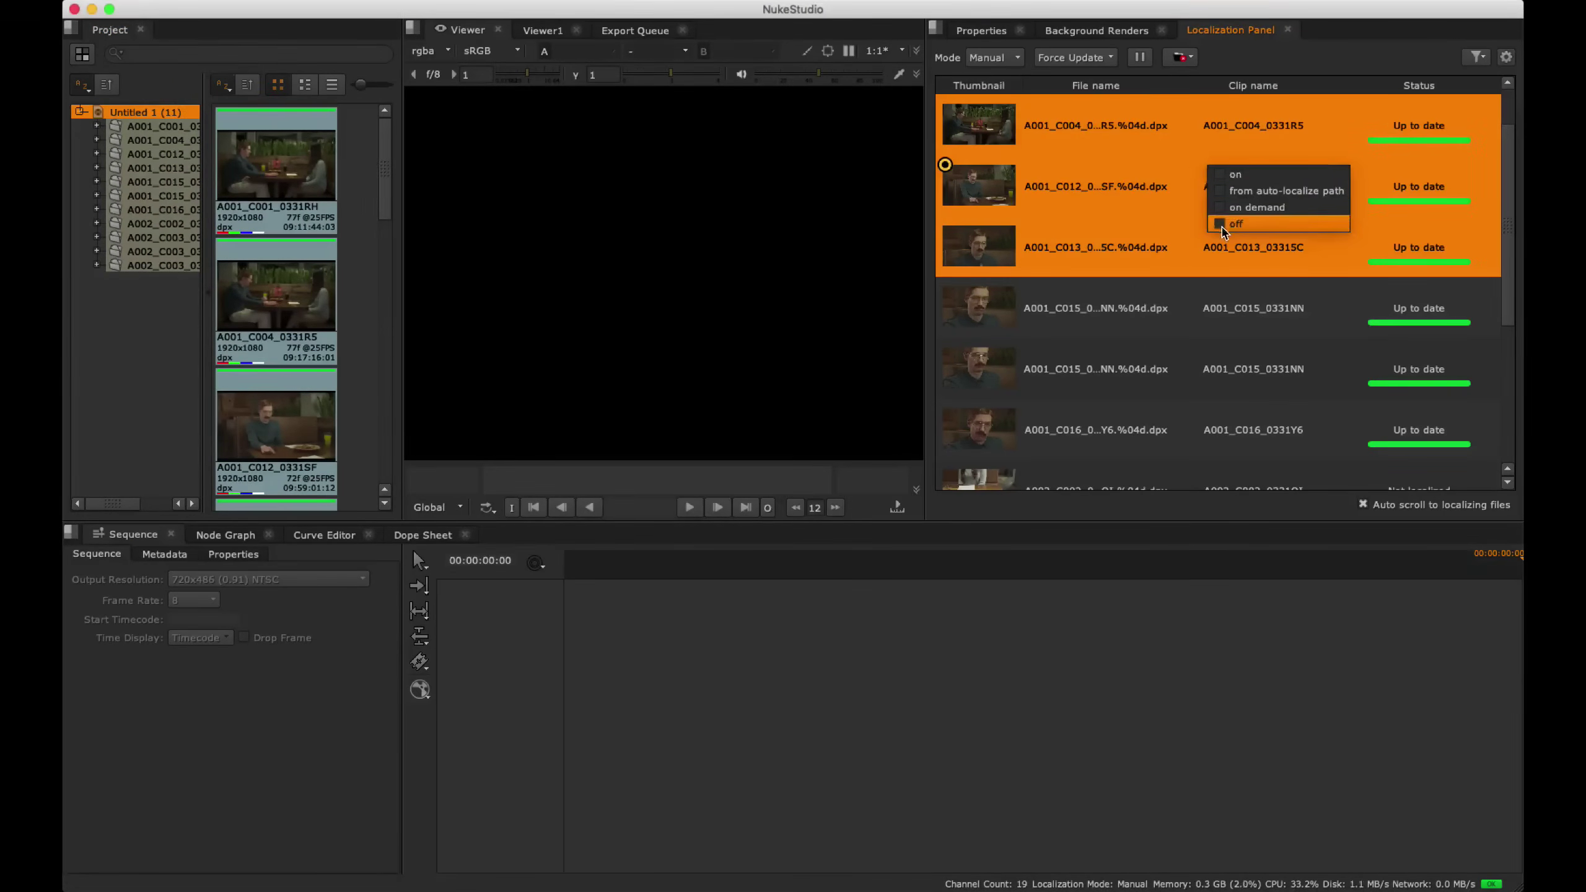
{"action": "left_click", "coordinate": [1219, 223]}
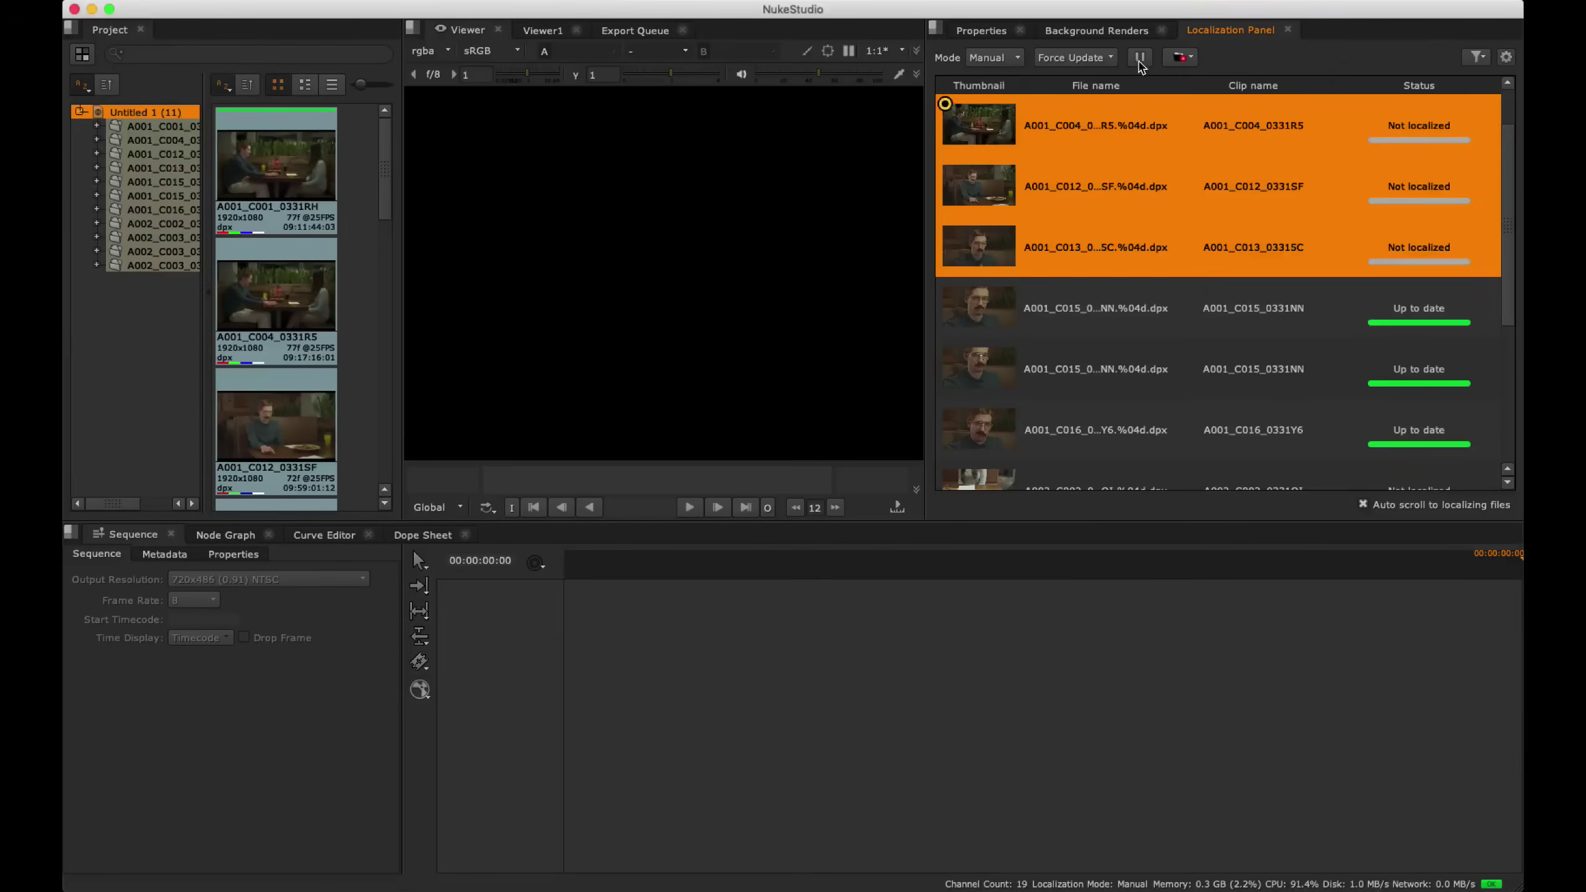
- Clear the unused local files from the localization folder and review the clips' localization statuses
{"action": "left_click", "coordinate": [1187, 59]}
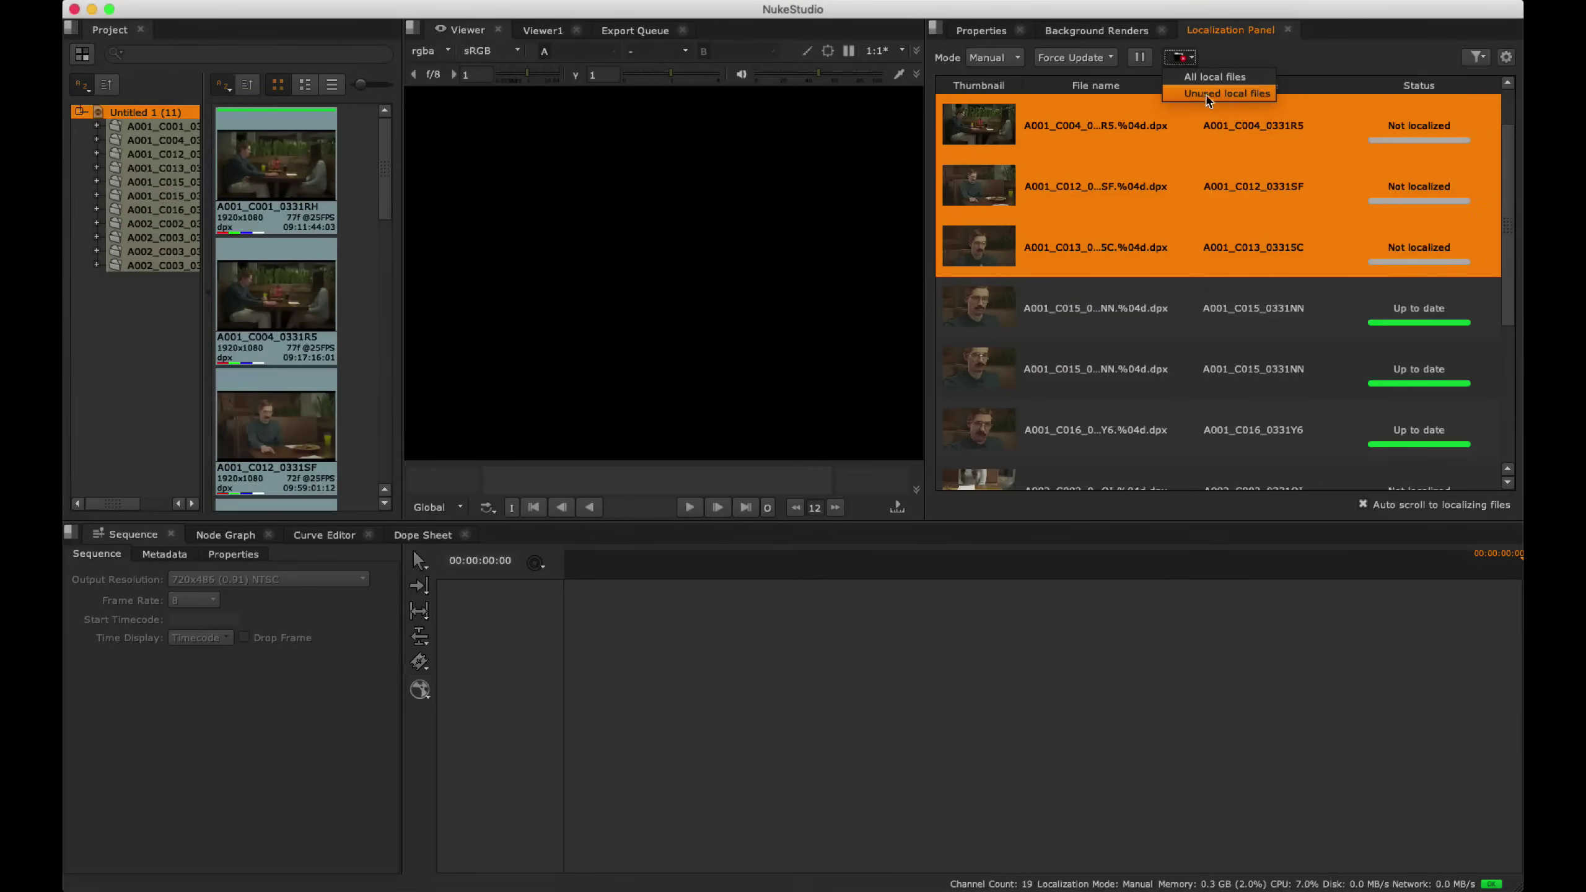
{"action": "left_click", "coordinate": [1222, 95]}
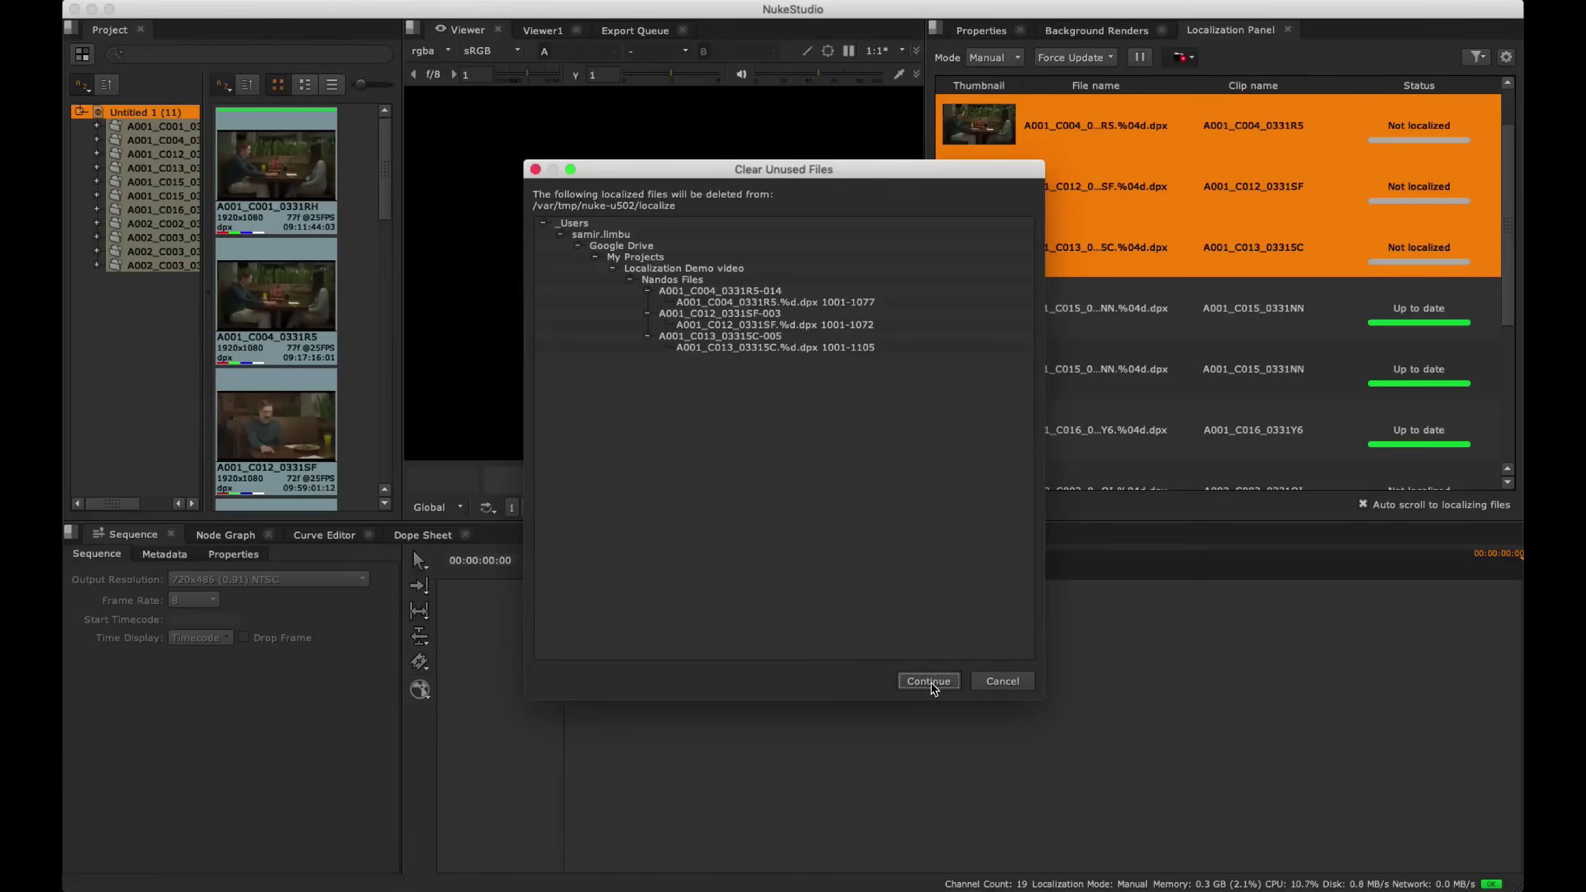
{"action": "left_click", "coordinate": [934, 682]}
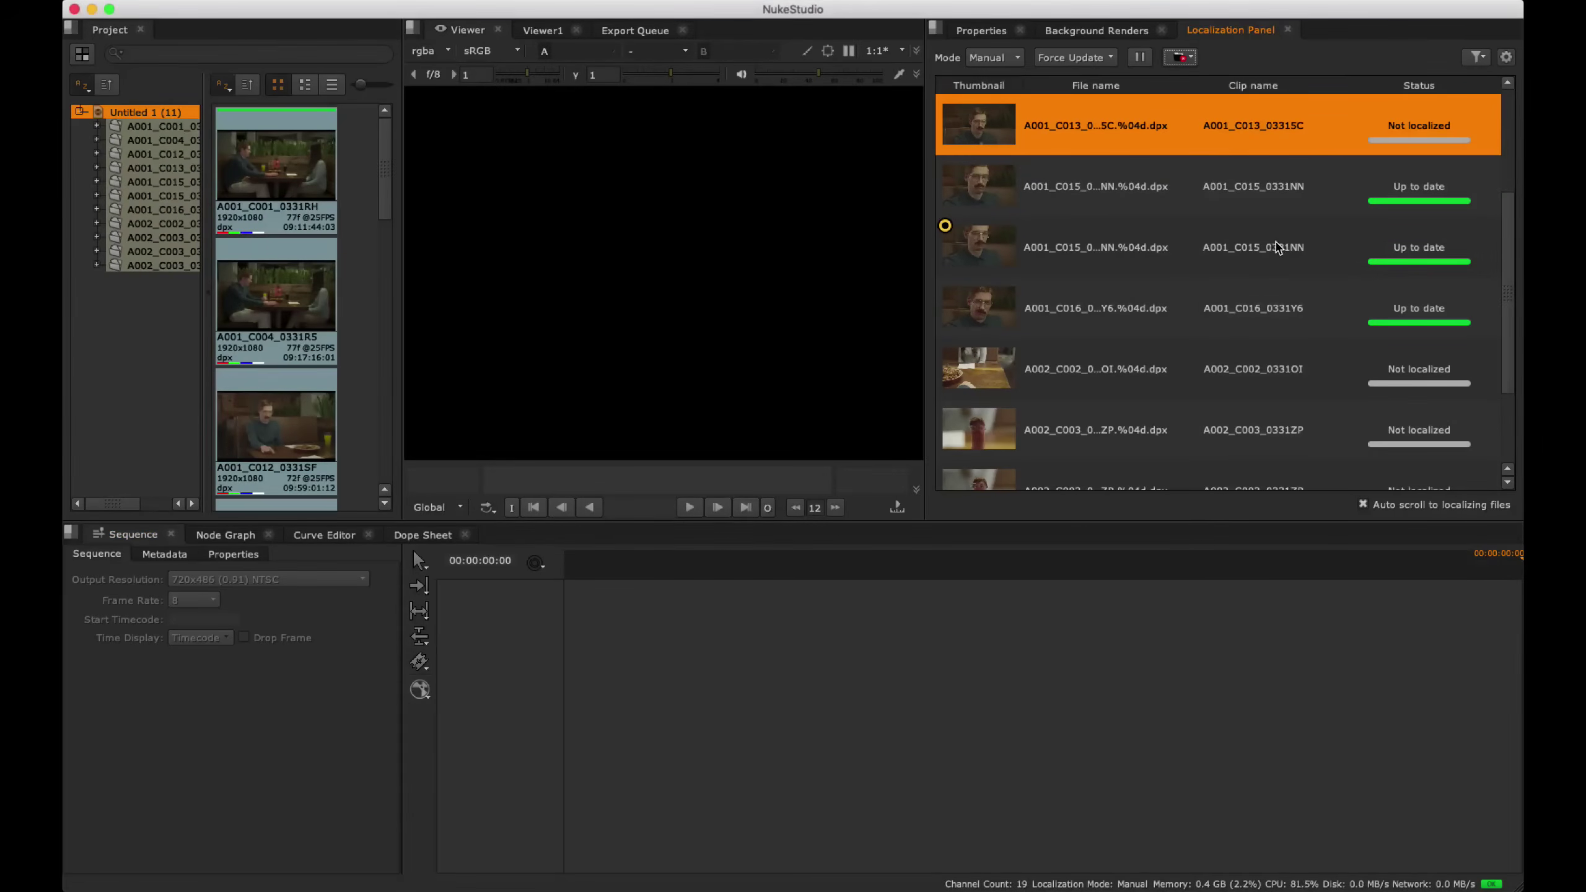
{"action": "scroll", "coordinate": [1493, 247], "scroll_direction": "up", "scroll_amount": 1}
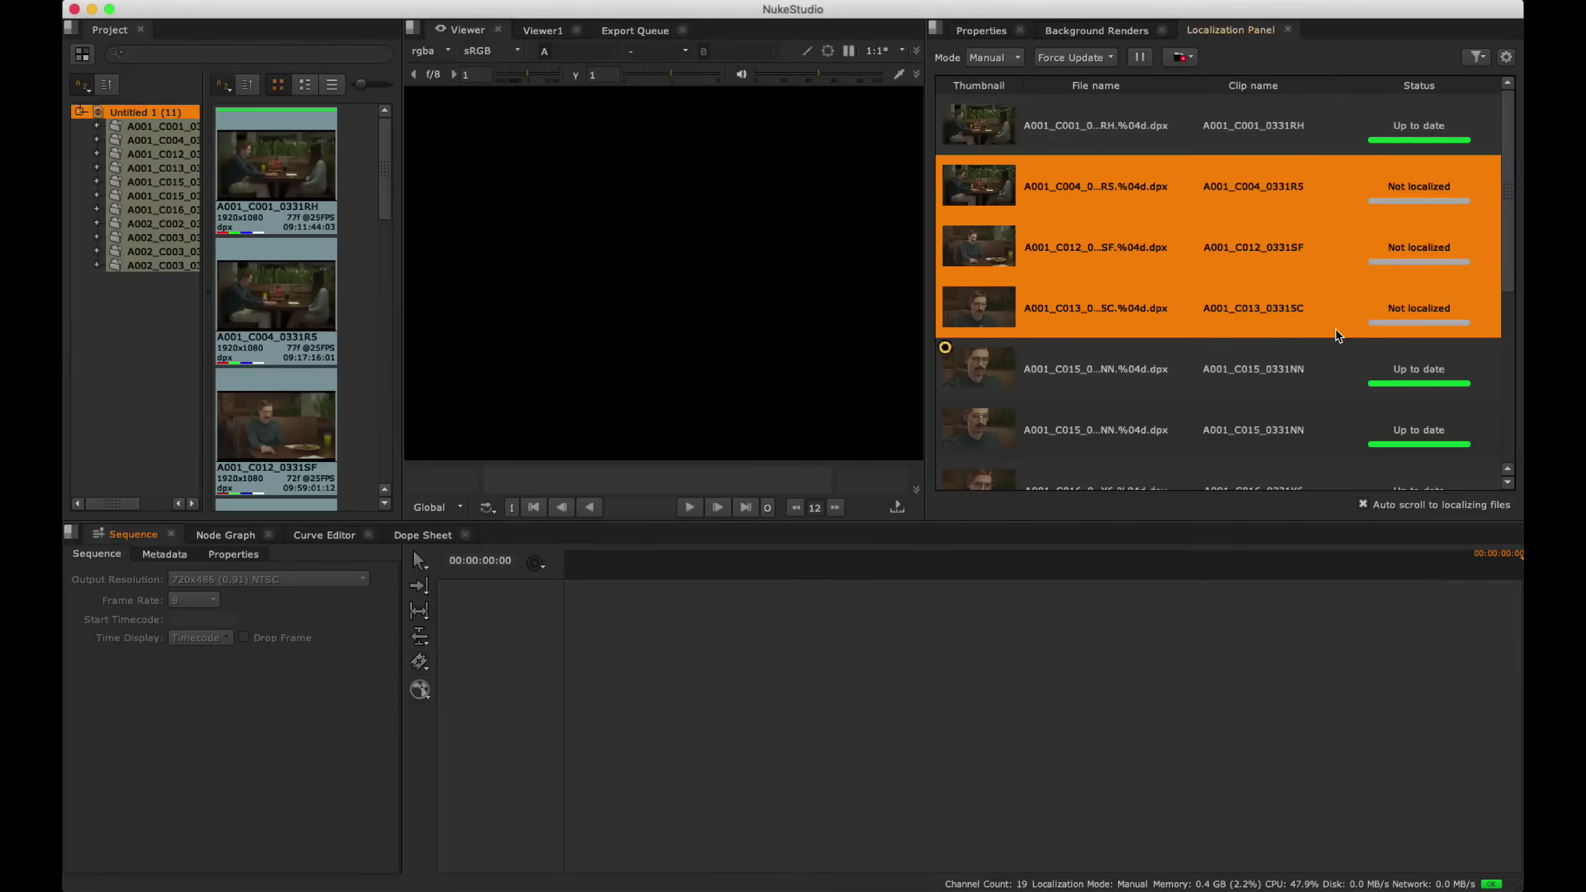
{"action": "left_click", "coordinate": [1335, 330]}
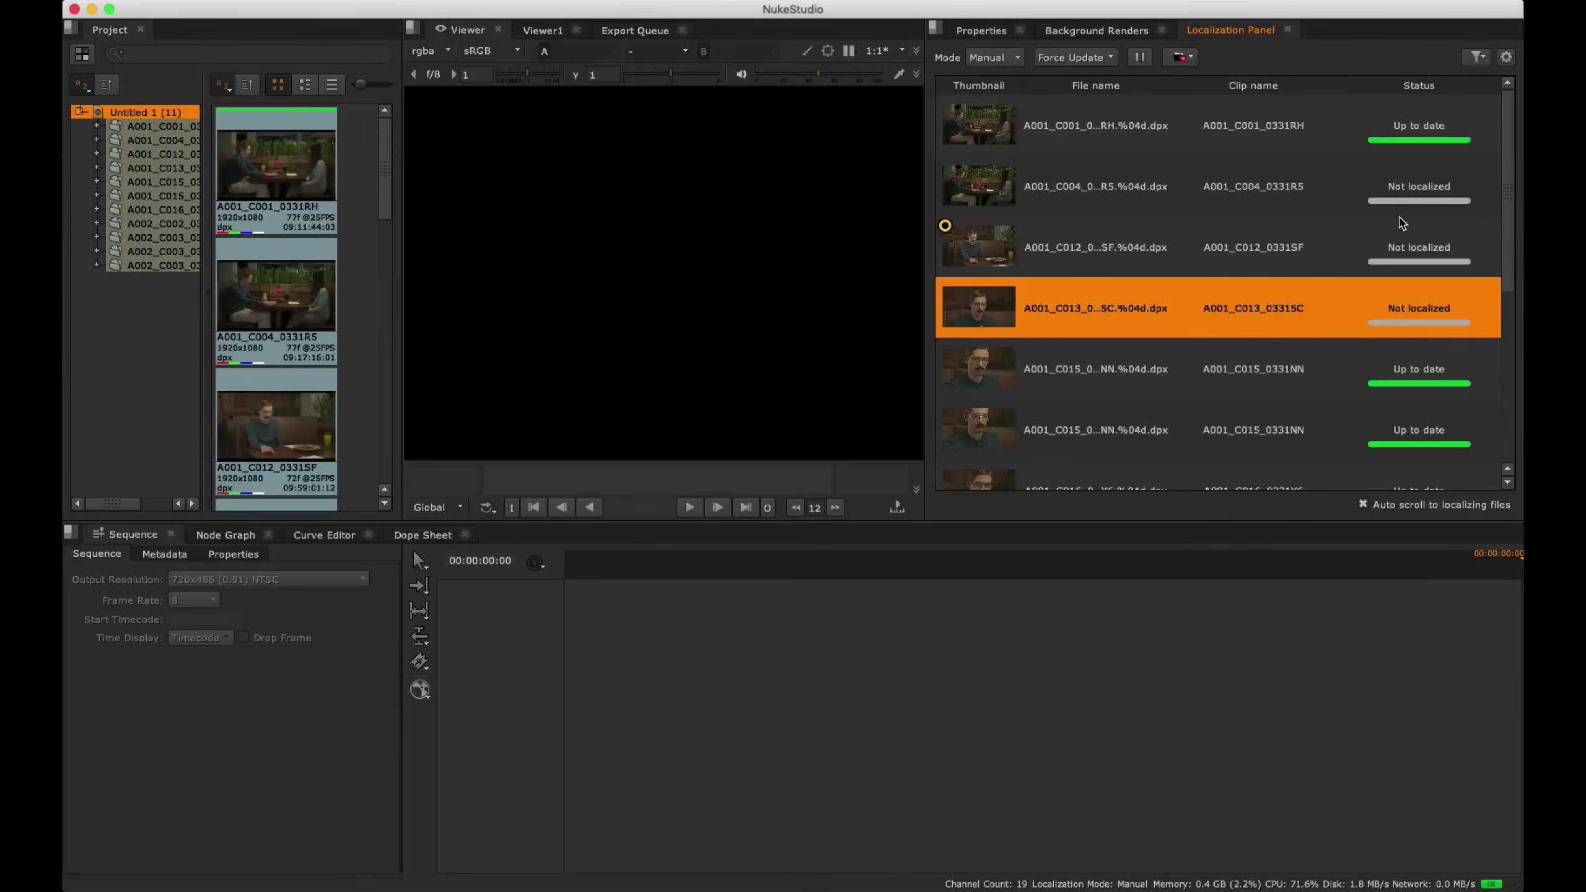
{"action": "left_click", "coordinate": [1359, 149]}
{"action": "scroll", "coordinate": [1507, 144], "scroll_direction": "down", "scroll_amount": 3}
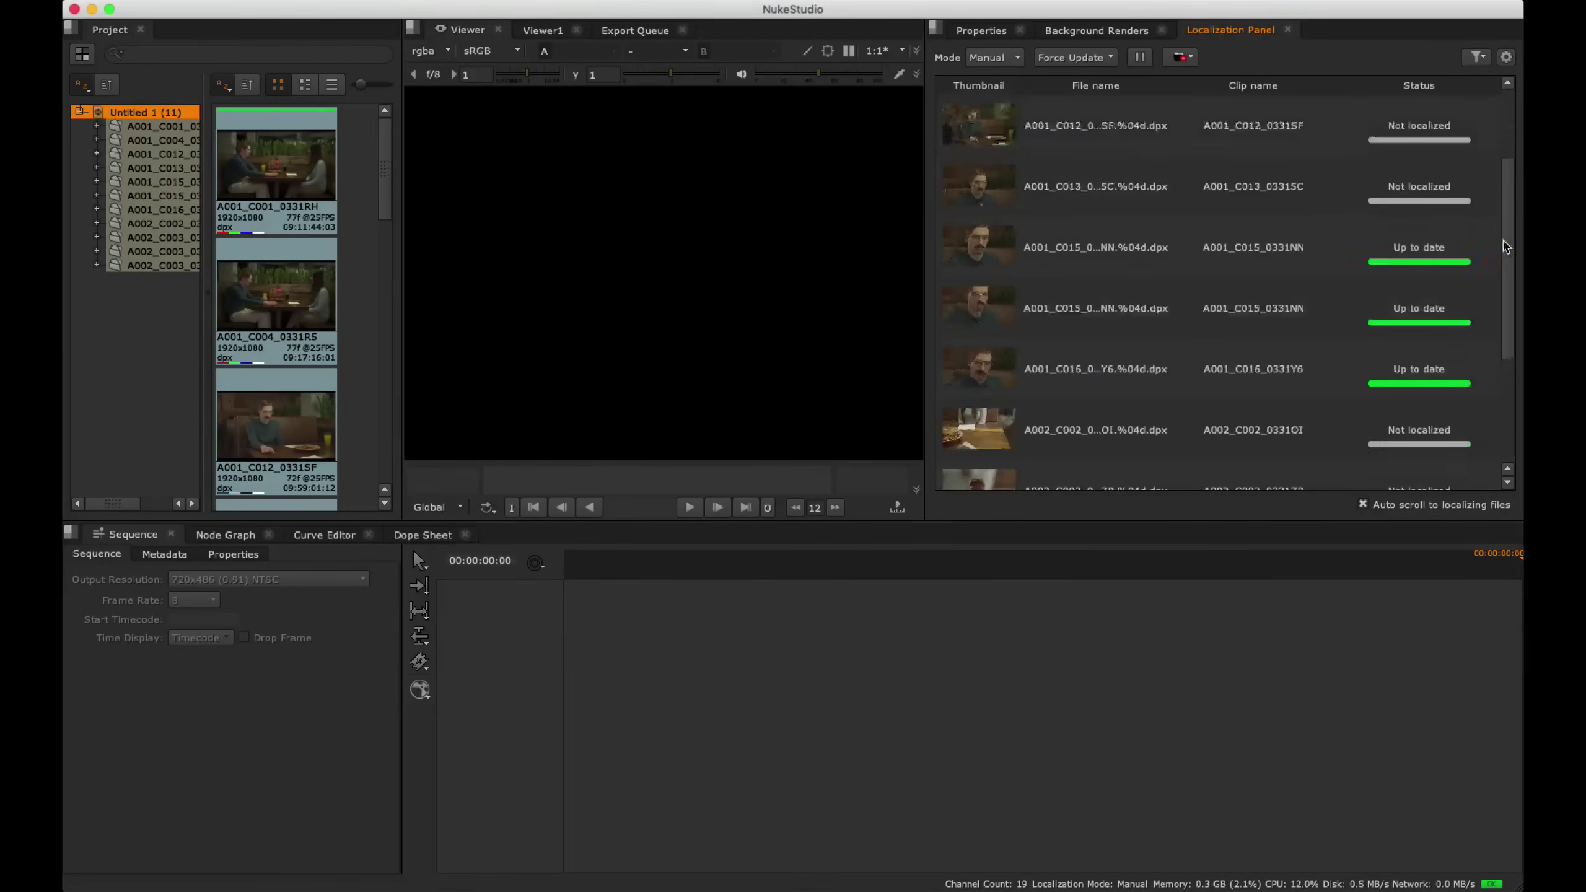
{"action": "scroll", "coordinate": [1507, 159], "scroll_direction": "up", "scroll_amount": 3}
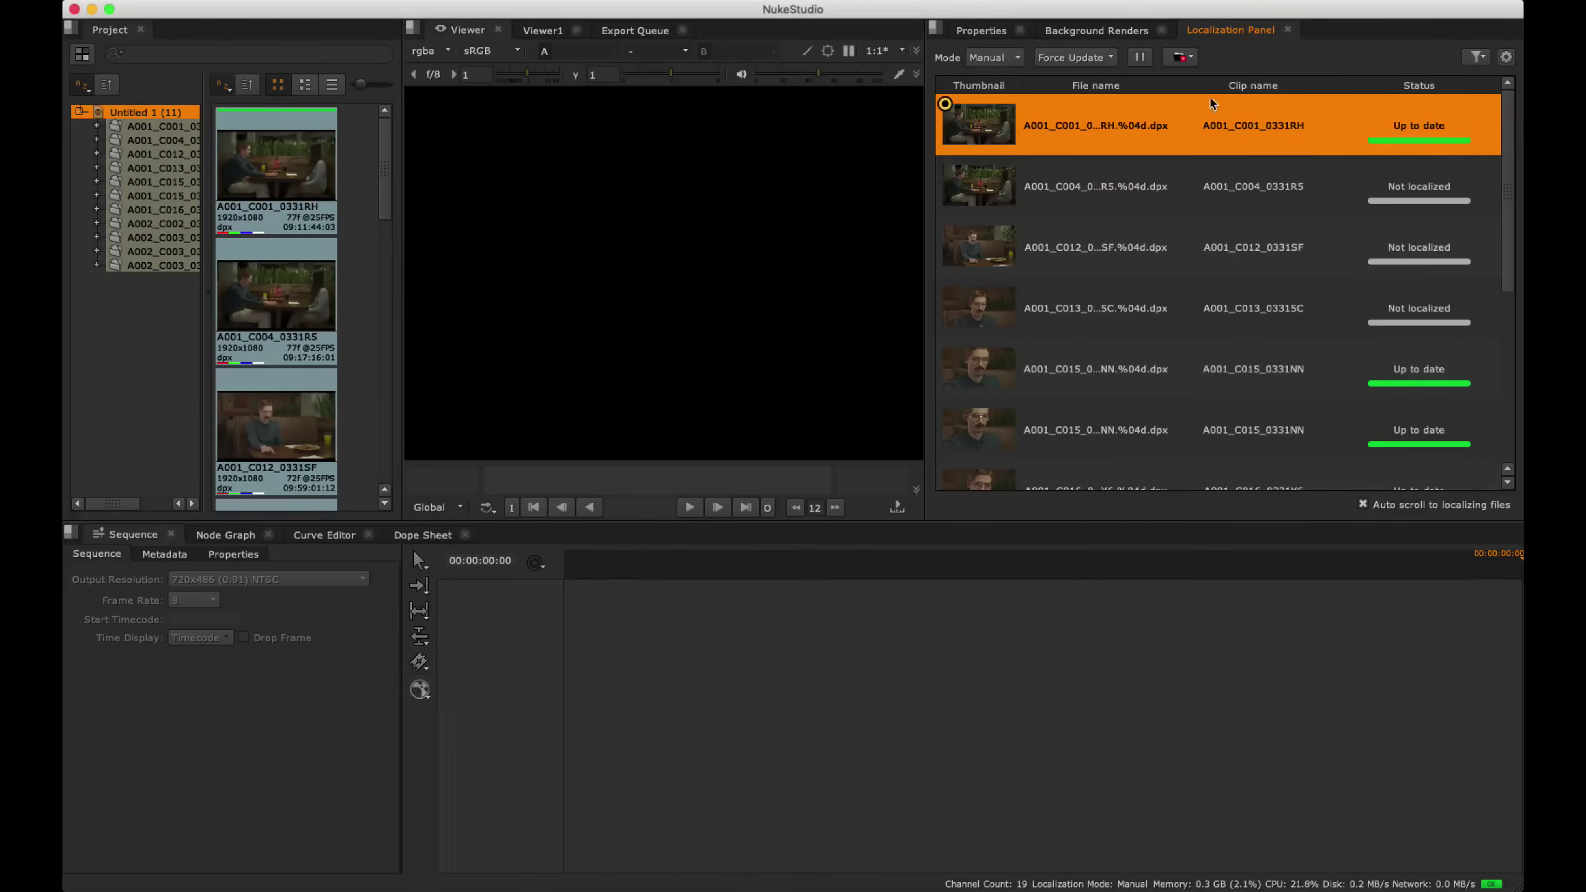
- Delete all local files from the localization folder and confirm the deletion
{"action": "left_click", "coordinate": [1181, 58]}
{"action": "left_click", "coordinate": [1208, 74]}
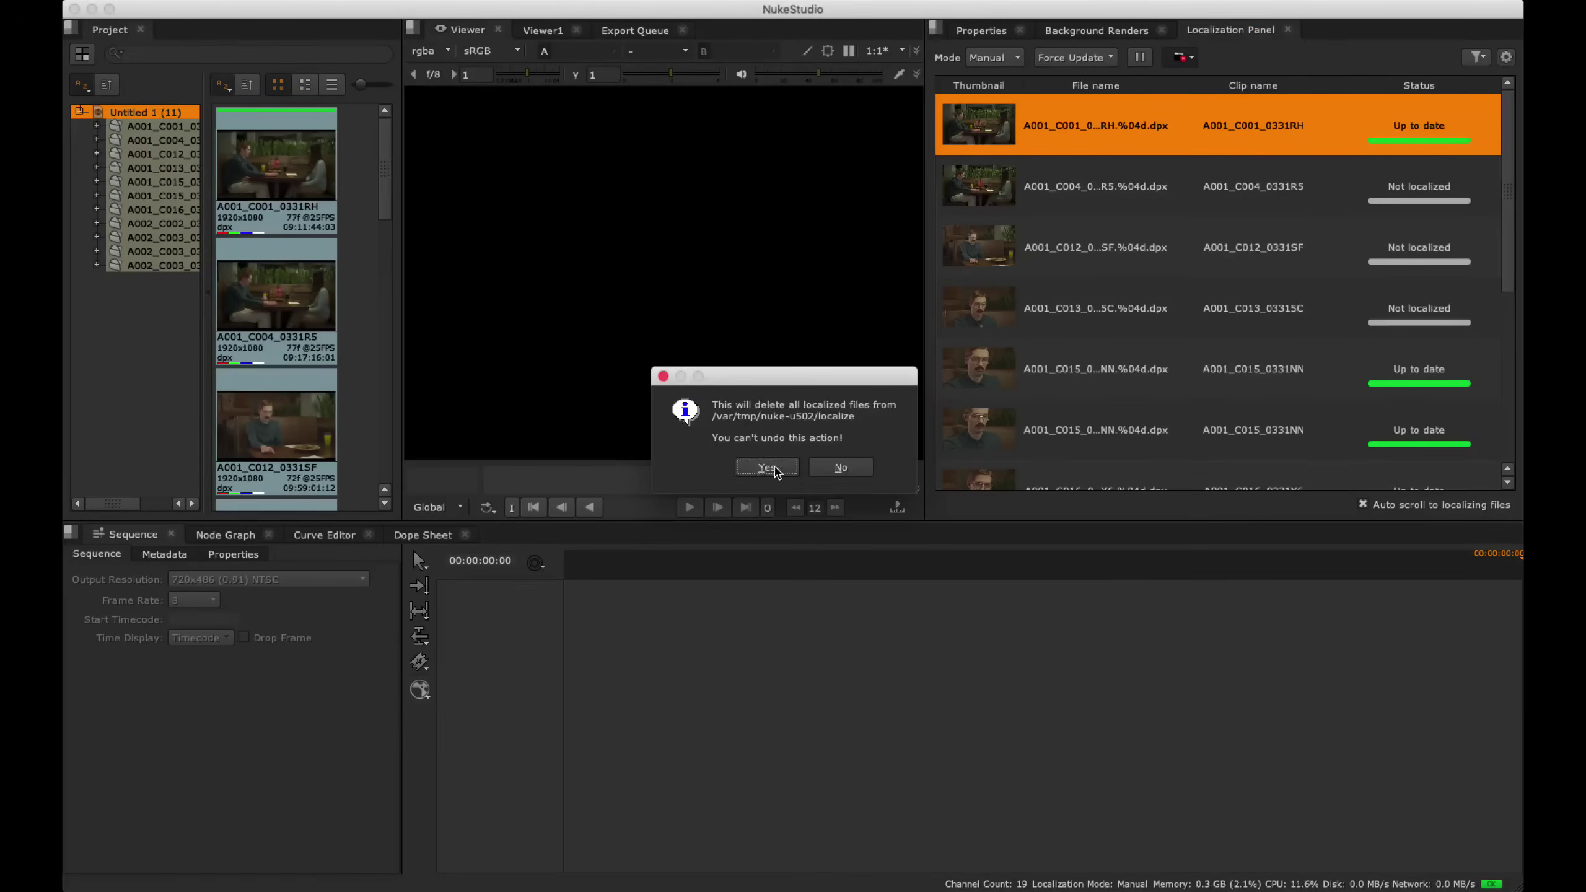
{"action": "left_click", "coordinate": [773, 469]}
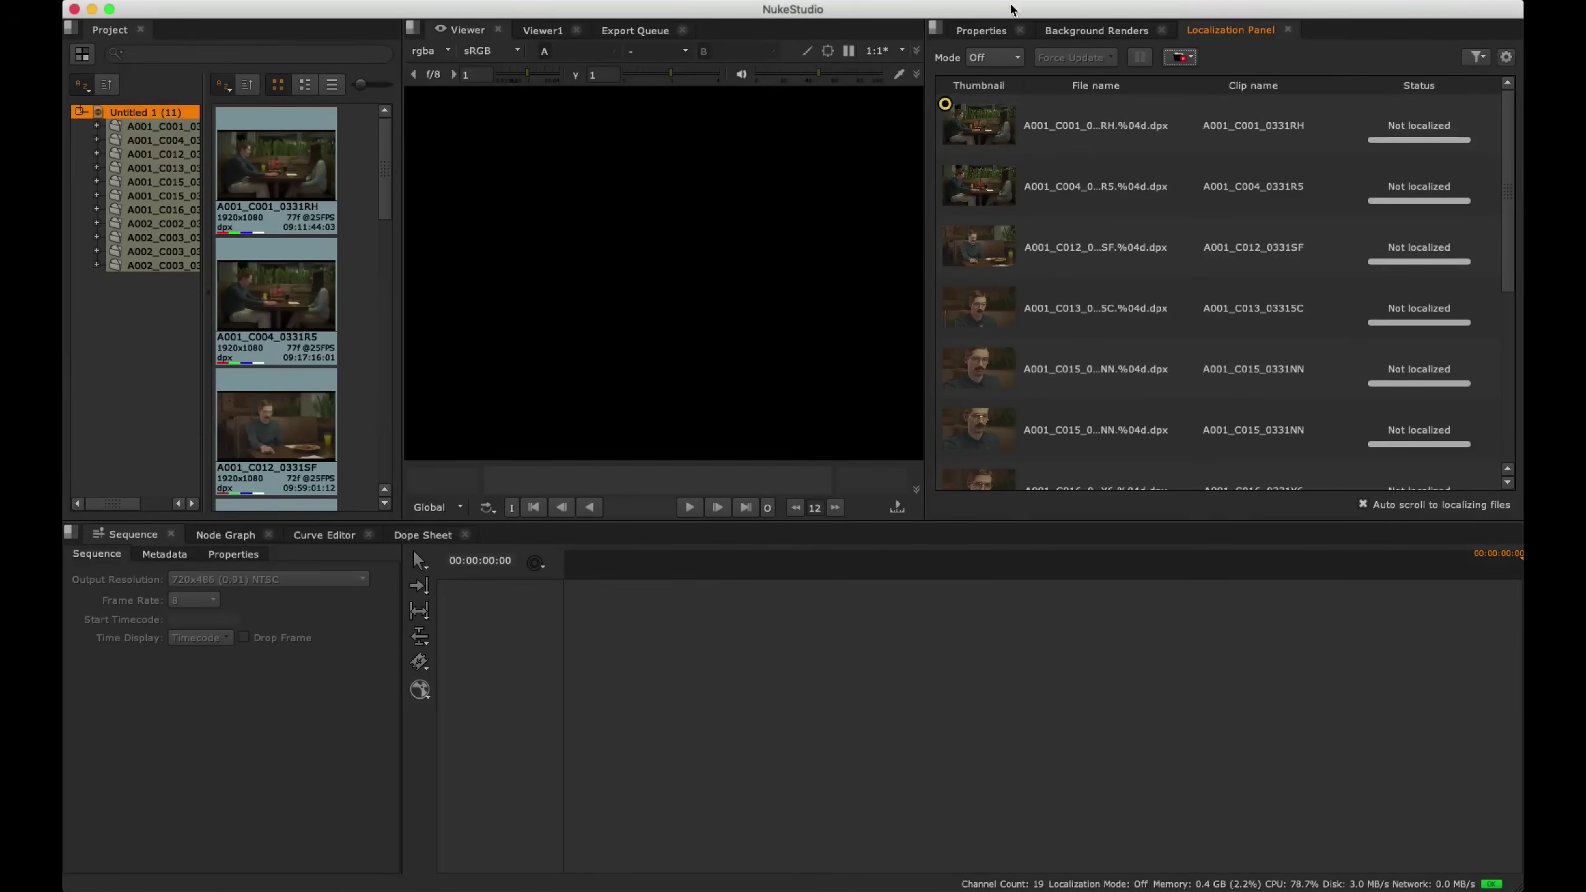